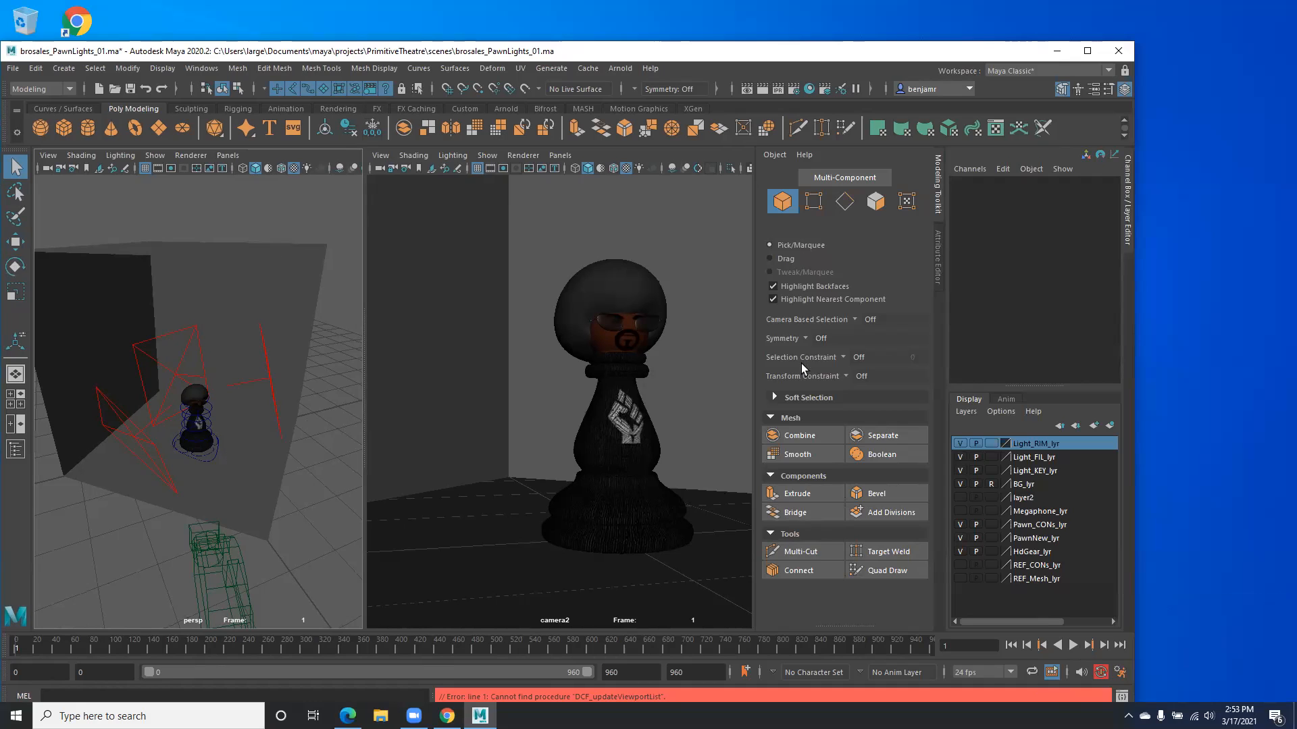
Step: Show the object channel attributes beside the viewports and maximize the perspective view
drag(1124, 207, 1127, 172)
drag(1119, 343, 1124, 206)
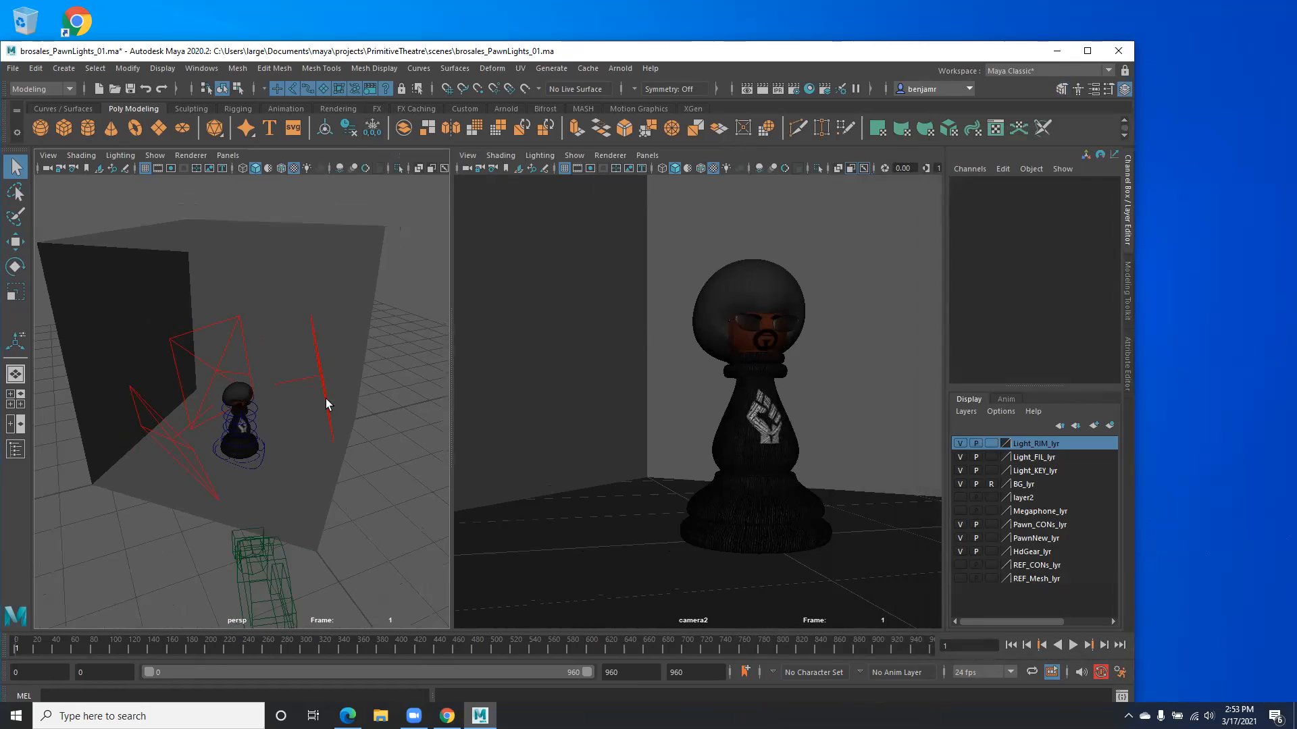
key(space)
Step: Inspect the transform values of the key, fill and rim area lights one after another
alt+drag(296, 417, 367, 409)
click(611, 323)
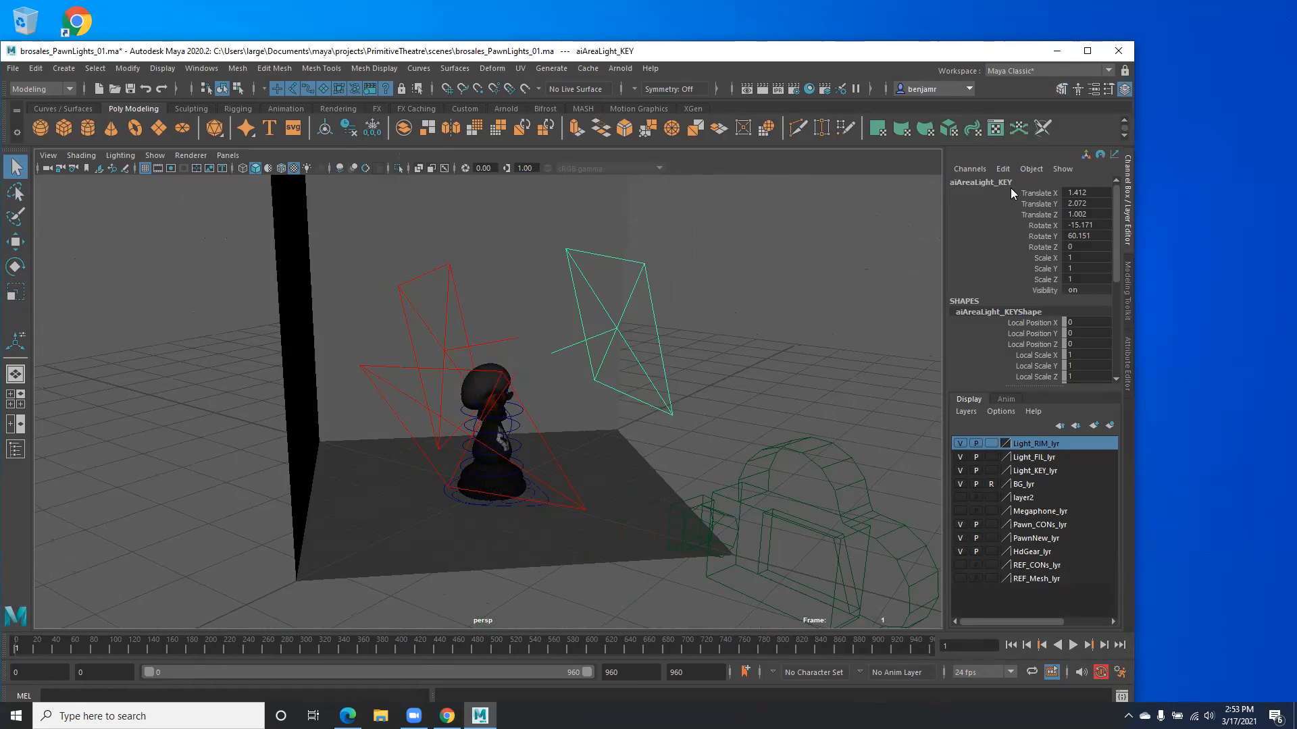
alt+drag(509, 357, 307, 346)
drag(229, 282, 228, 282)
alt+drag(229, 282, 543, 301)
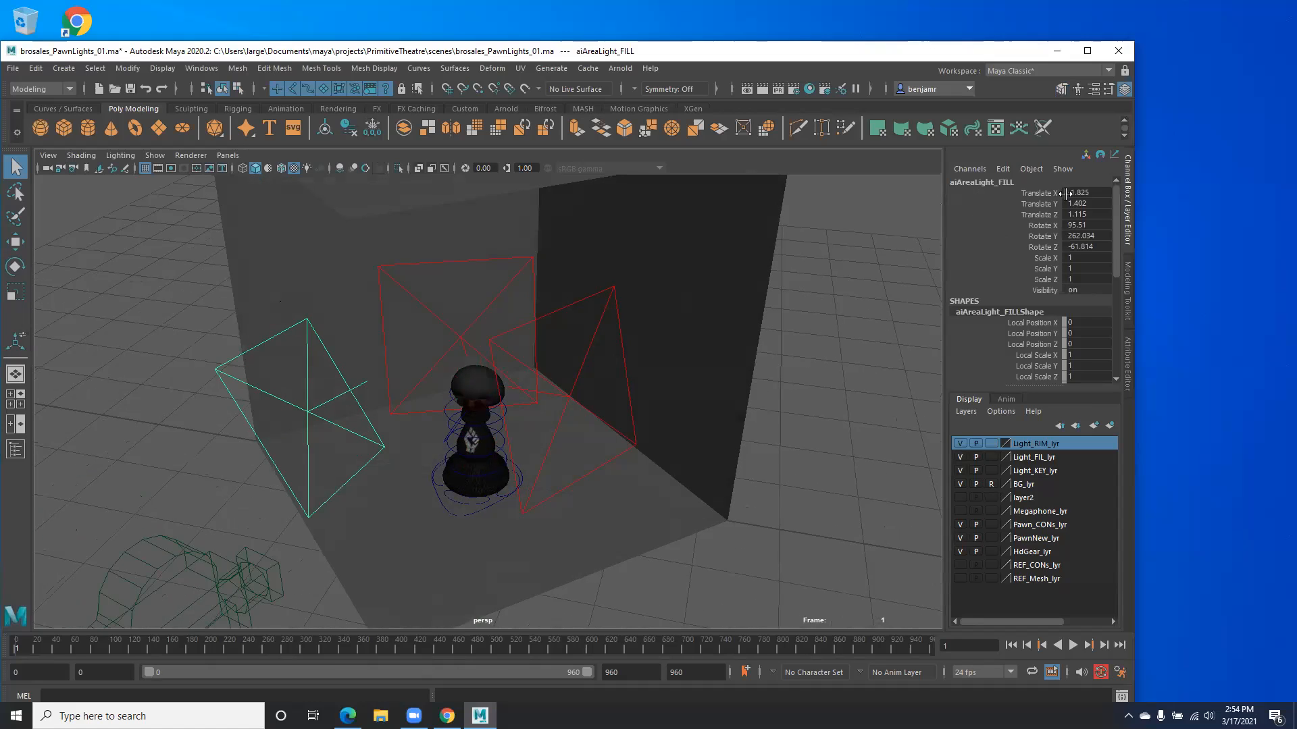
alt+drag(425, 321, 464, 324)
click(369, 281)
alt+drag(368, 280, 405, 302)
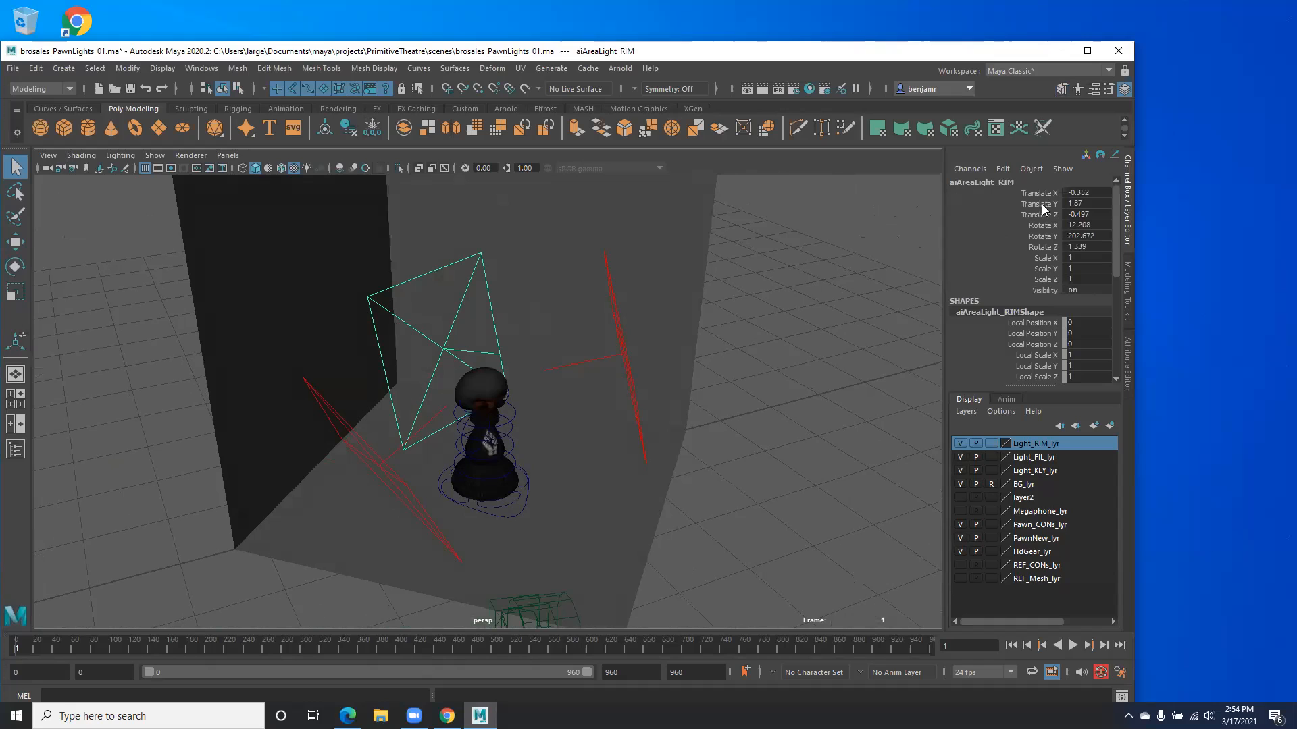
Step: Examine the three-light arrangement around the pawn from several angles and inspect the existing camera2
alt+drag(389, 395, 463, 379)
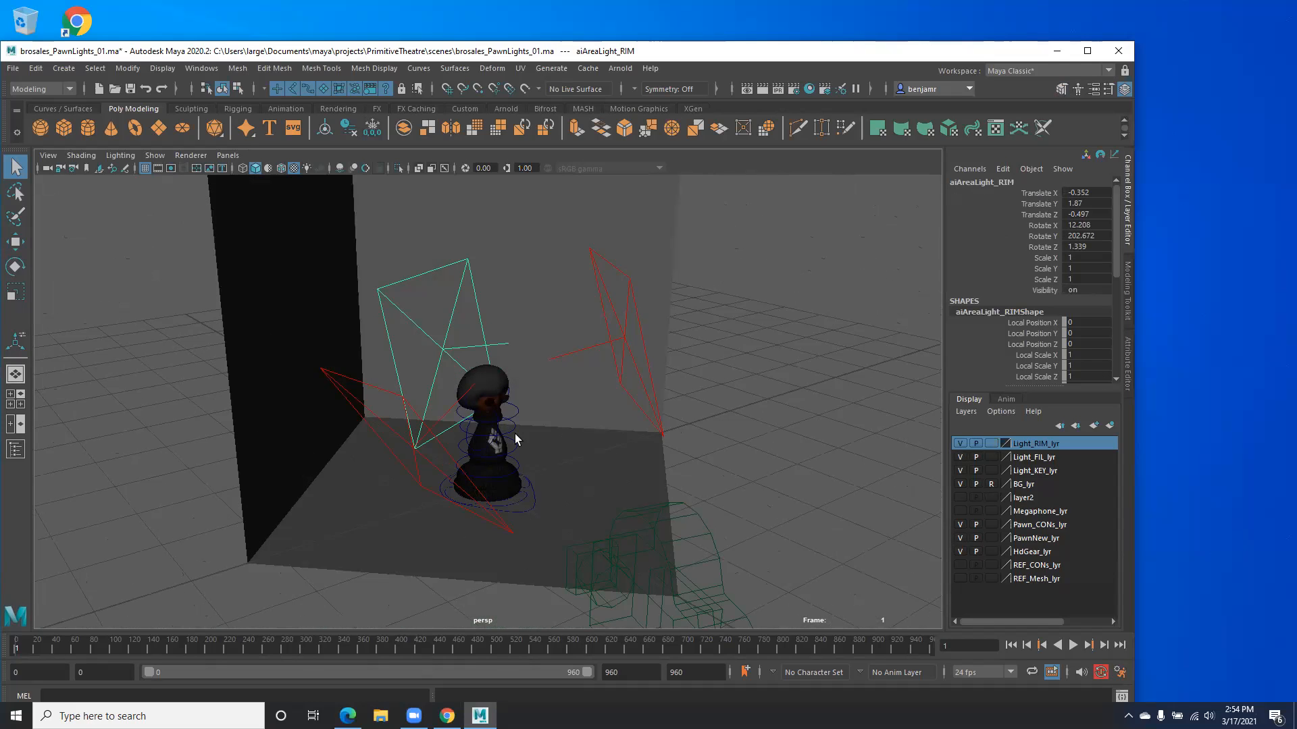
scroll(550, 461, down, 3)
alt+drag(254, 266, 636, 285)
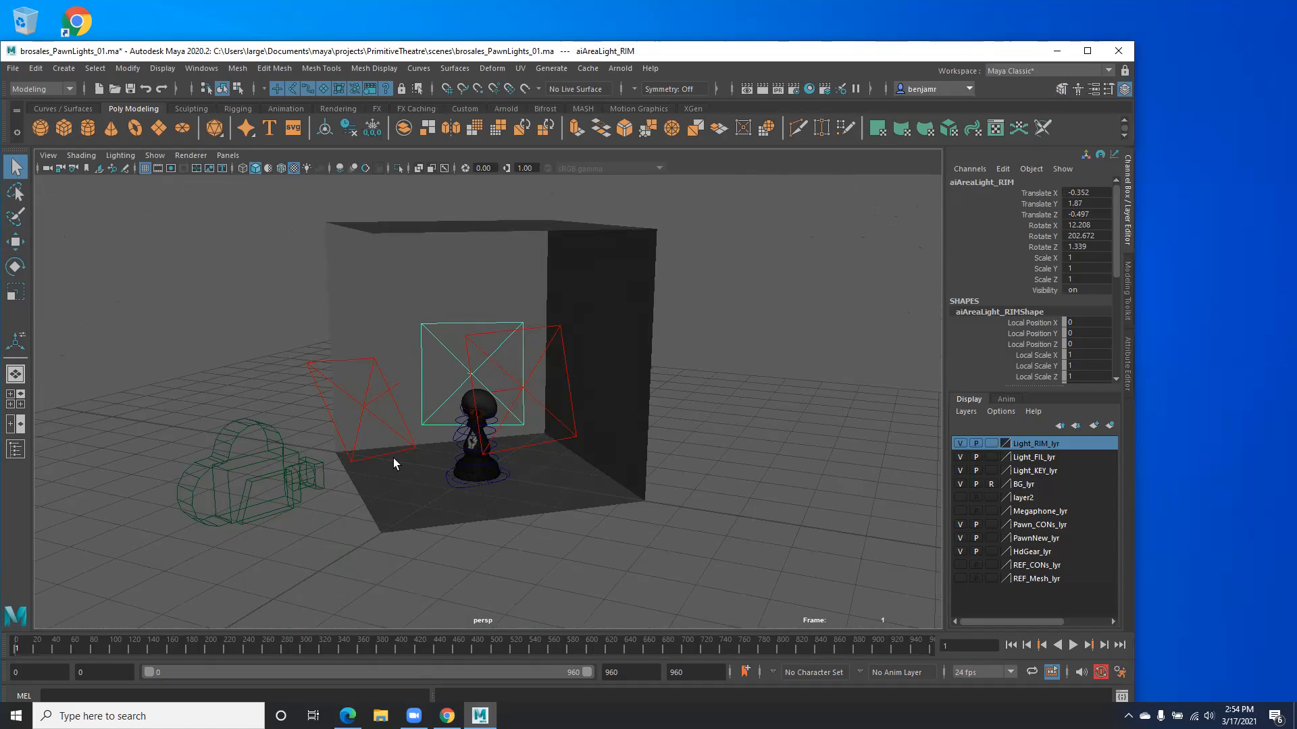
alt+drag(399, 480, 438, 263)
alt+drag(352, 431, 305, 359)
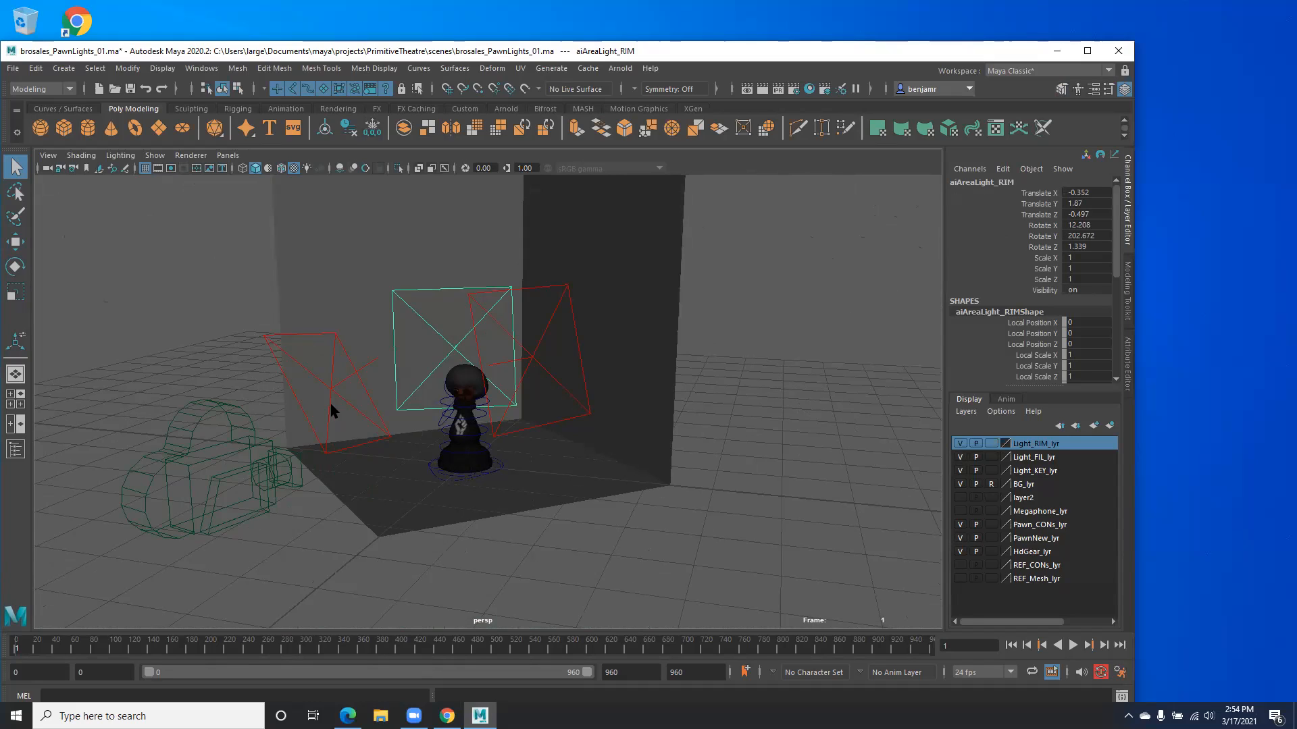
click(246, 531)
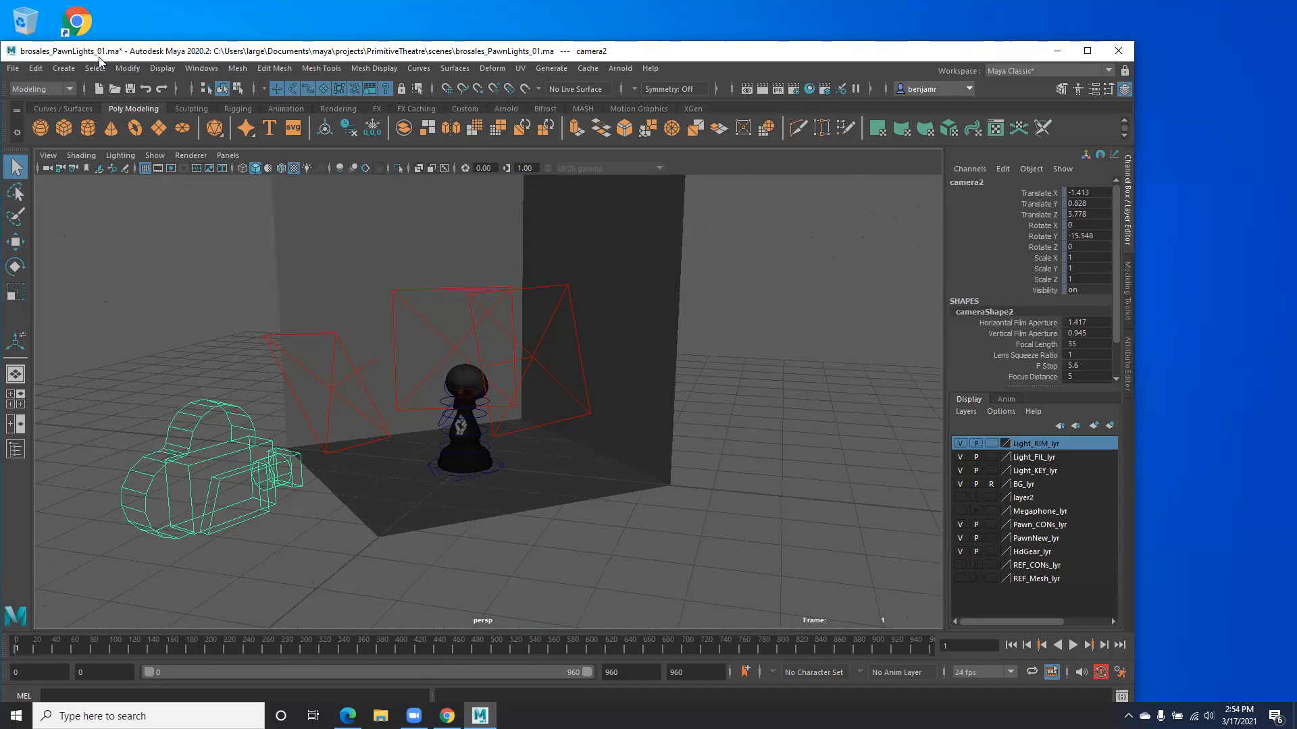
click(104, 230)
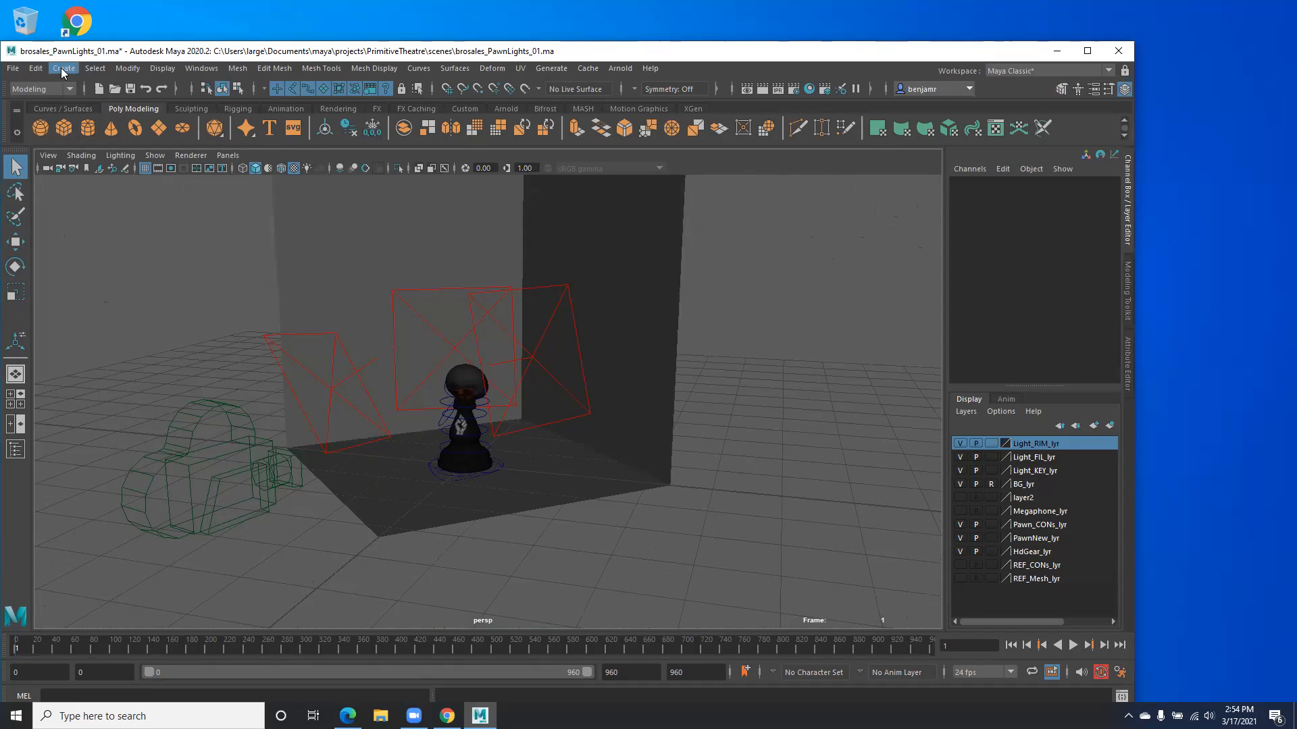
Step: Create a new standard camera in the scene
click(63, 69)
mouse_move(96, 162)
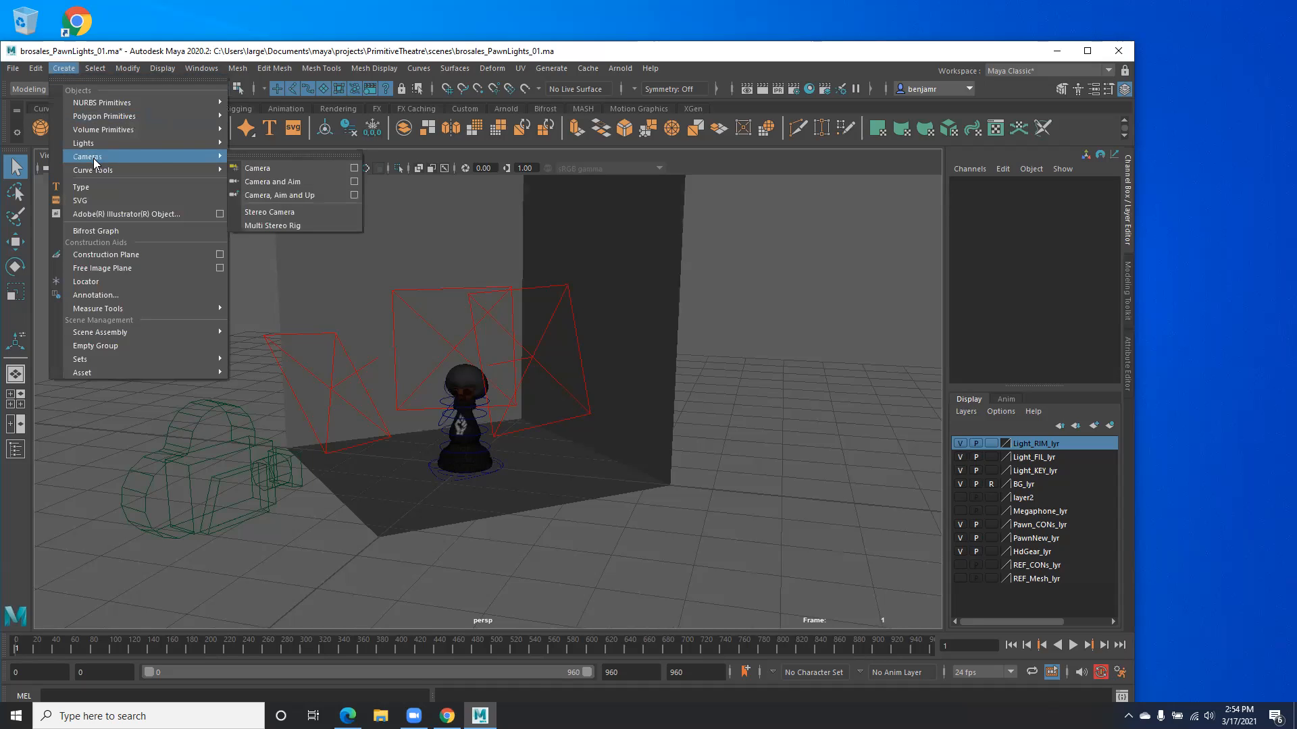
click(256, 169)
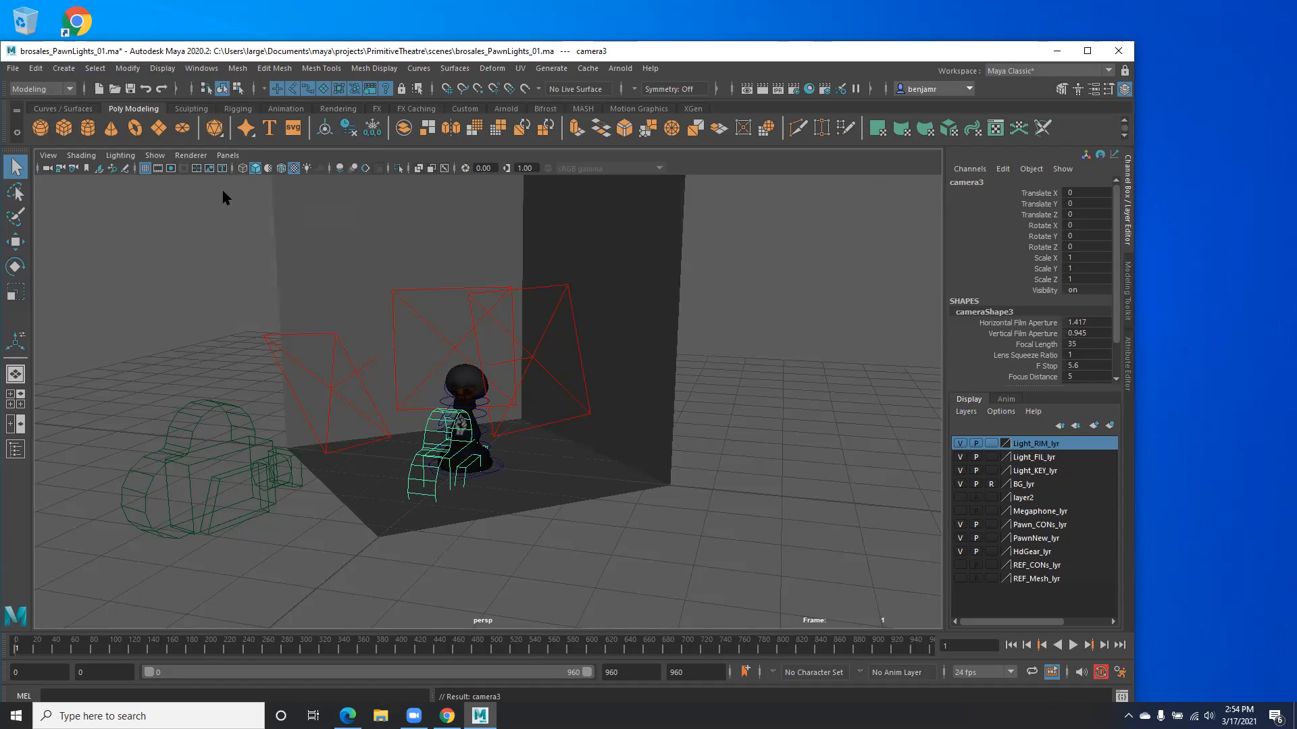
Step: Arrange the viewports as two panes side by side and look through the new camera in the camera2 pane
click(222, 158)
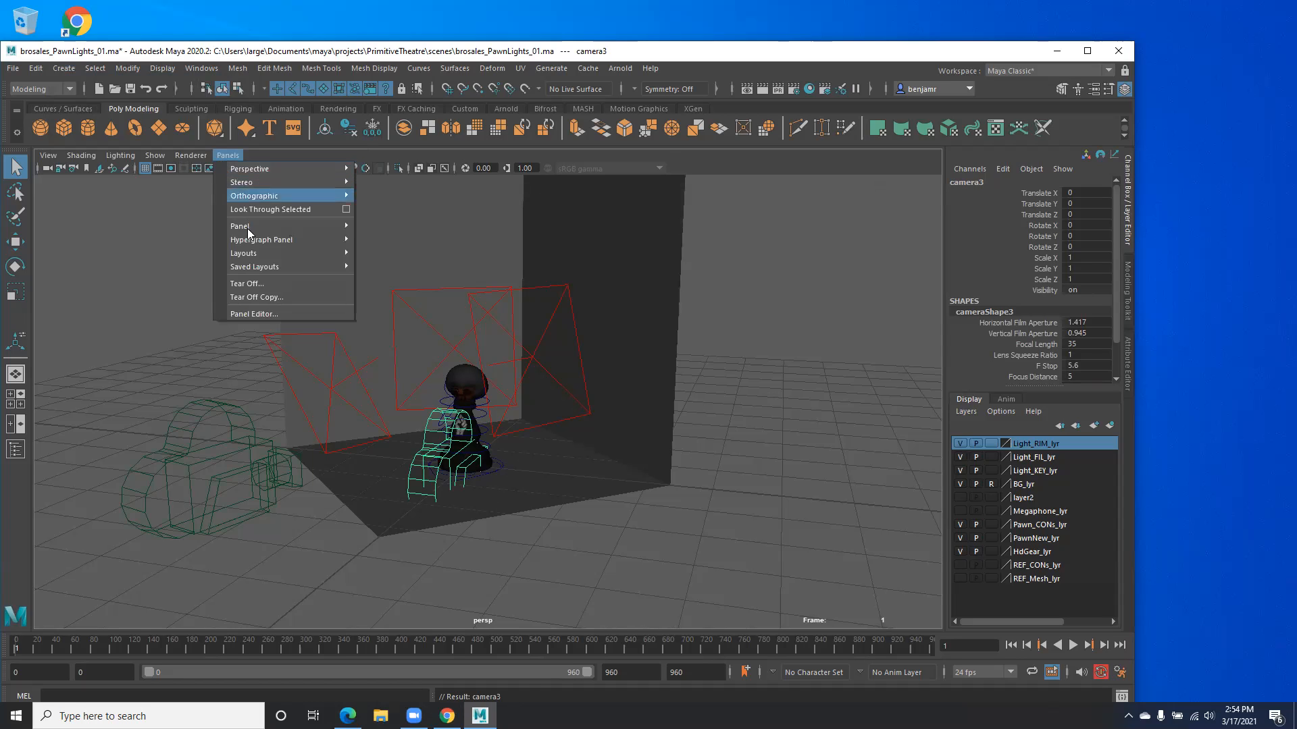
mouse_move(252, 254)
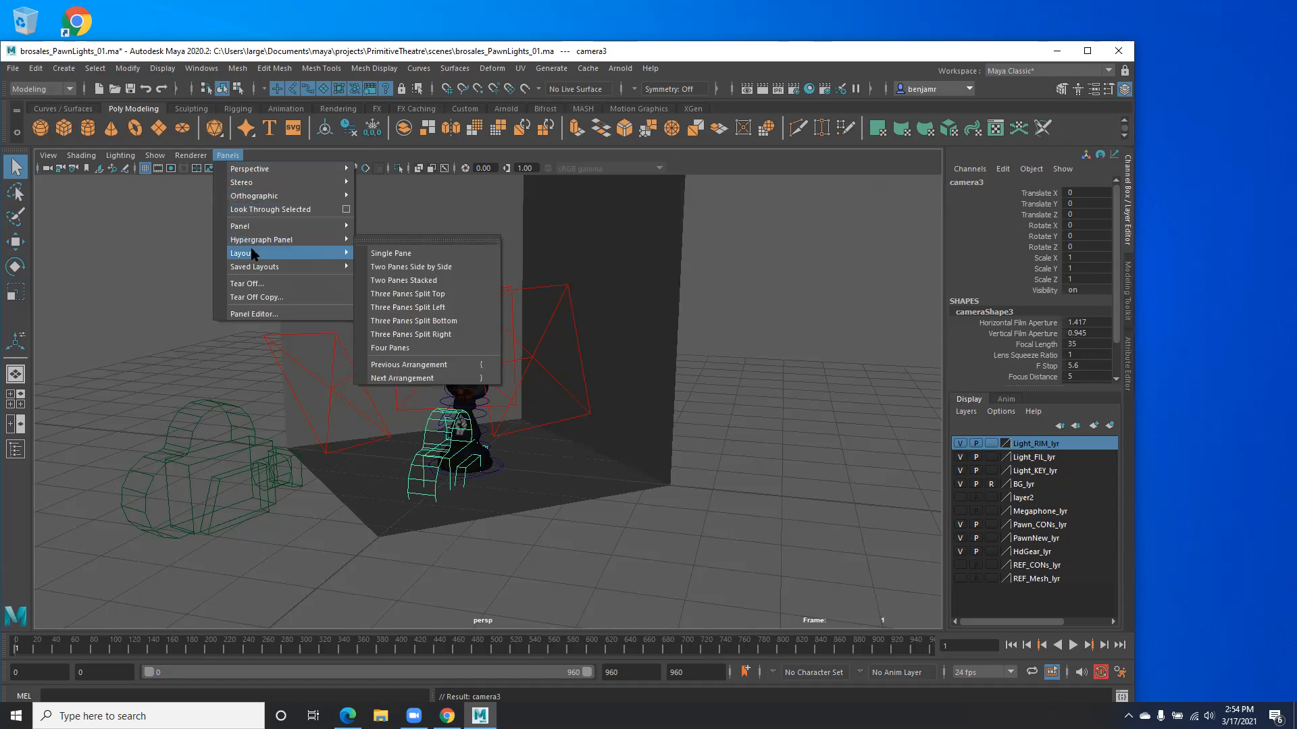
click(429, 268)
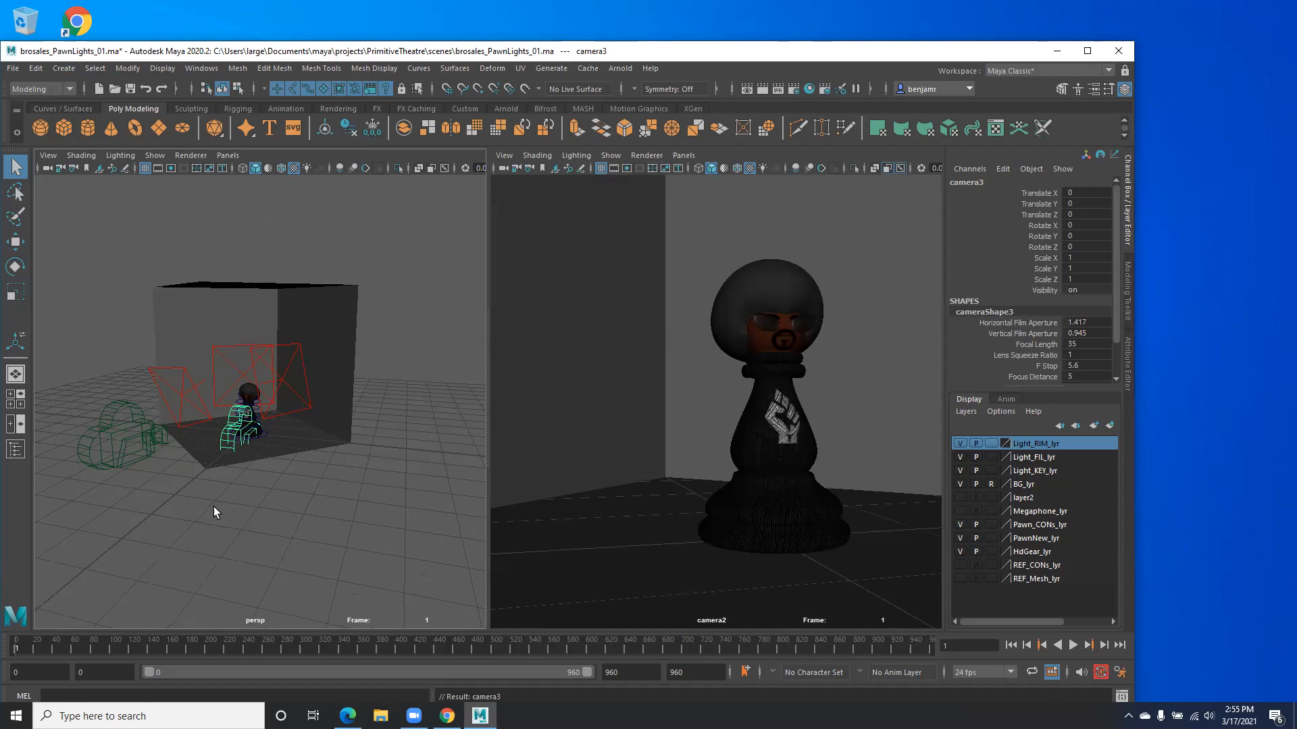
click(684, 155)
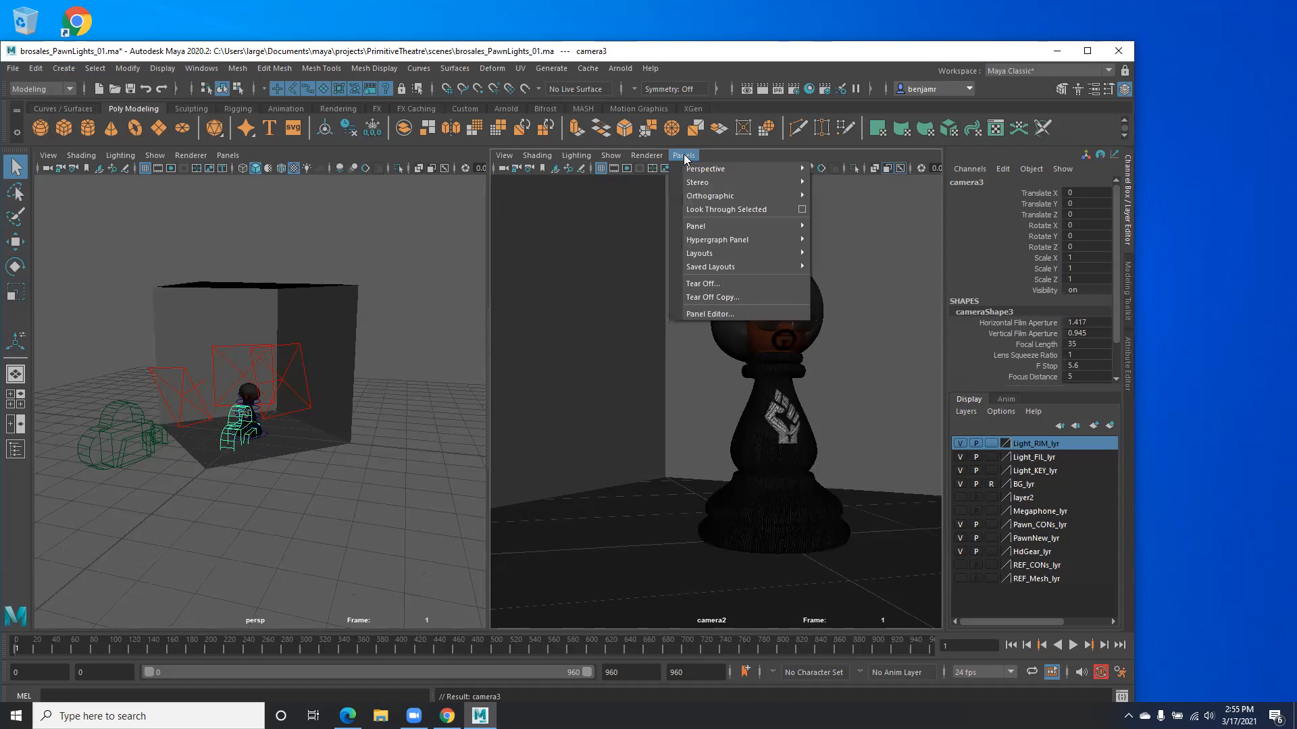
click(732, 209)
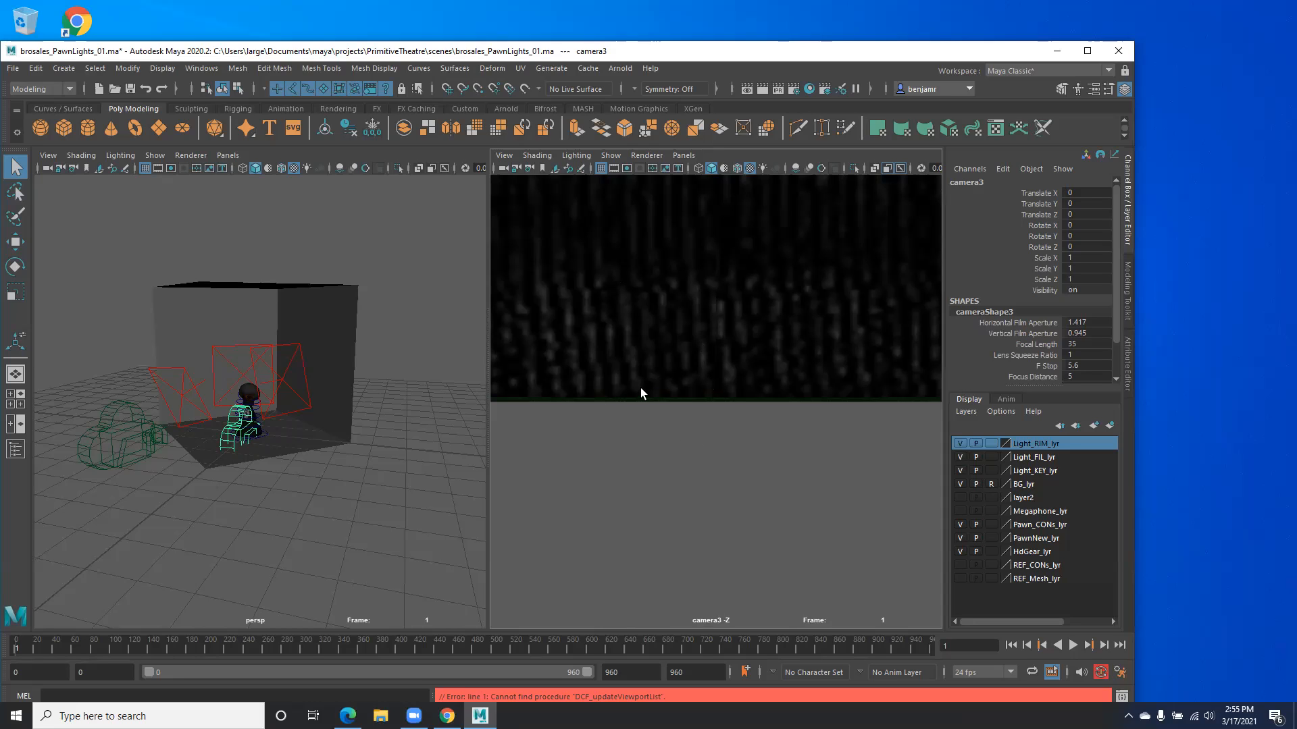
Step: Frame the pawn closely from a slight side angle through the new camera, rotated to about -1.8 in X and -15.6 in Y
alt+right_drag(869, 359, 658, 300)
alt+middle_drag(658, 299, 664, 339)
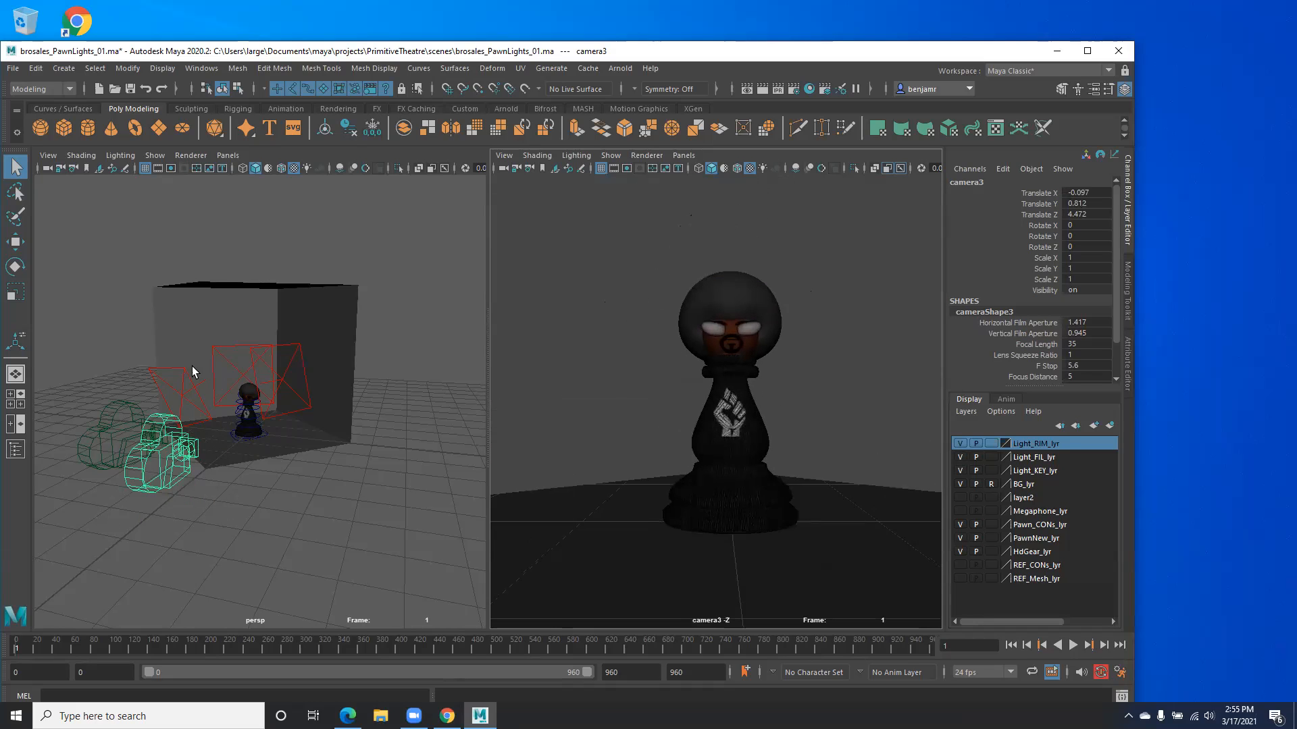
alt+drag(642, 370, 669, 358)
alt+right_drag(641, 350, 699, 351)
alt+middle_drag(709, 337, 658, 358)
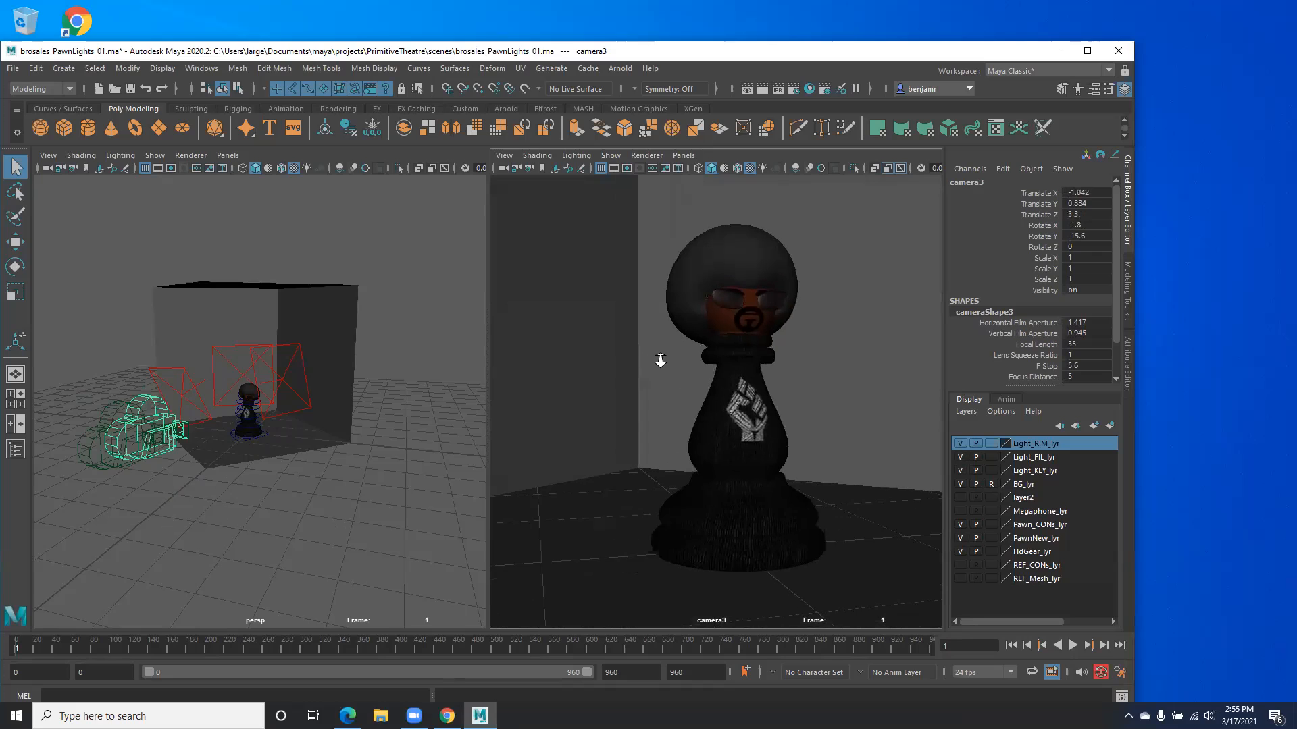
alt+right_drag(660, 358, 690, 352)
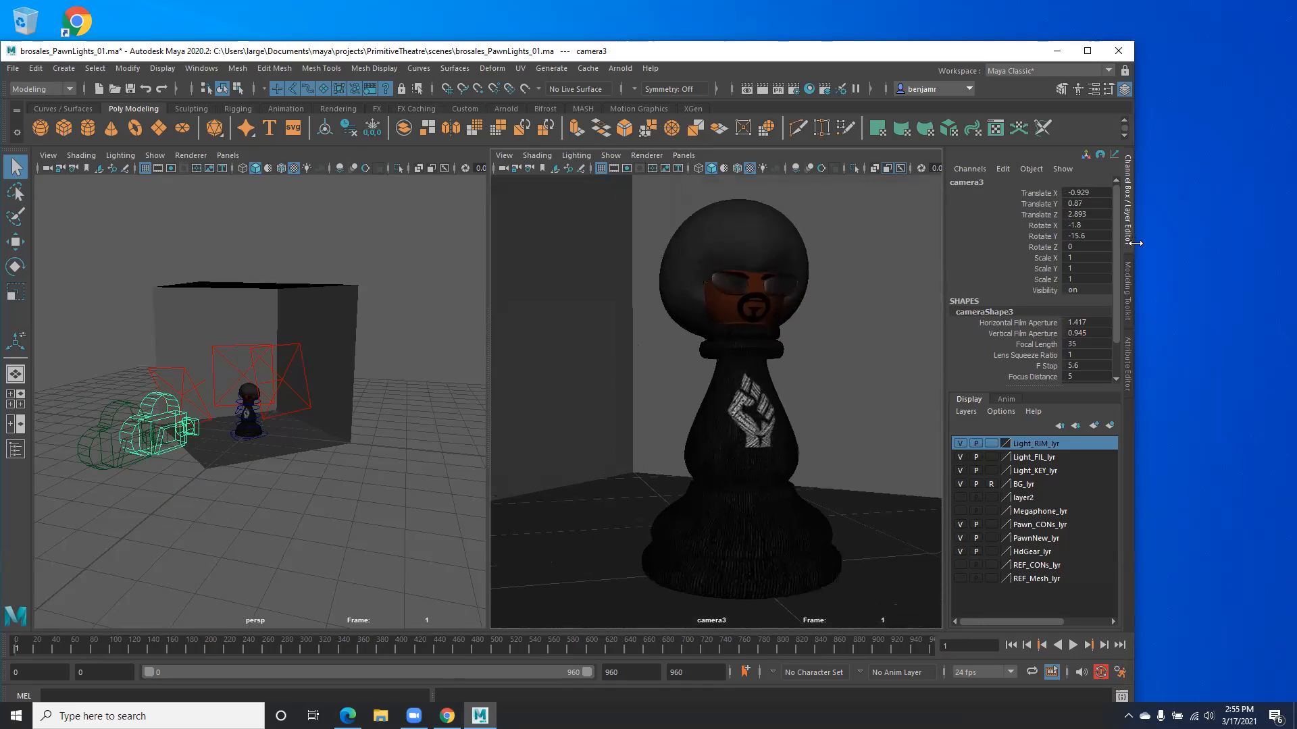
drag(1135, 245, 1143, 244)
alt+middle_drag(697, 406, 695, 385)
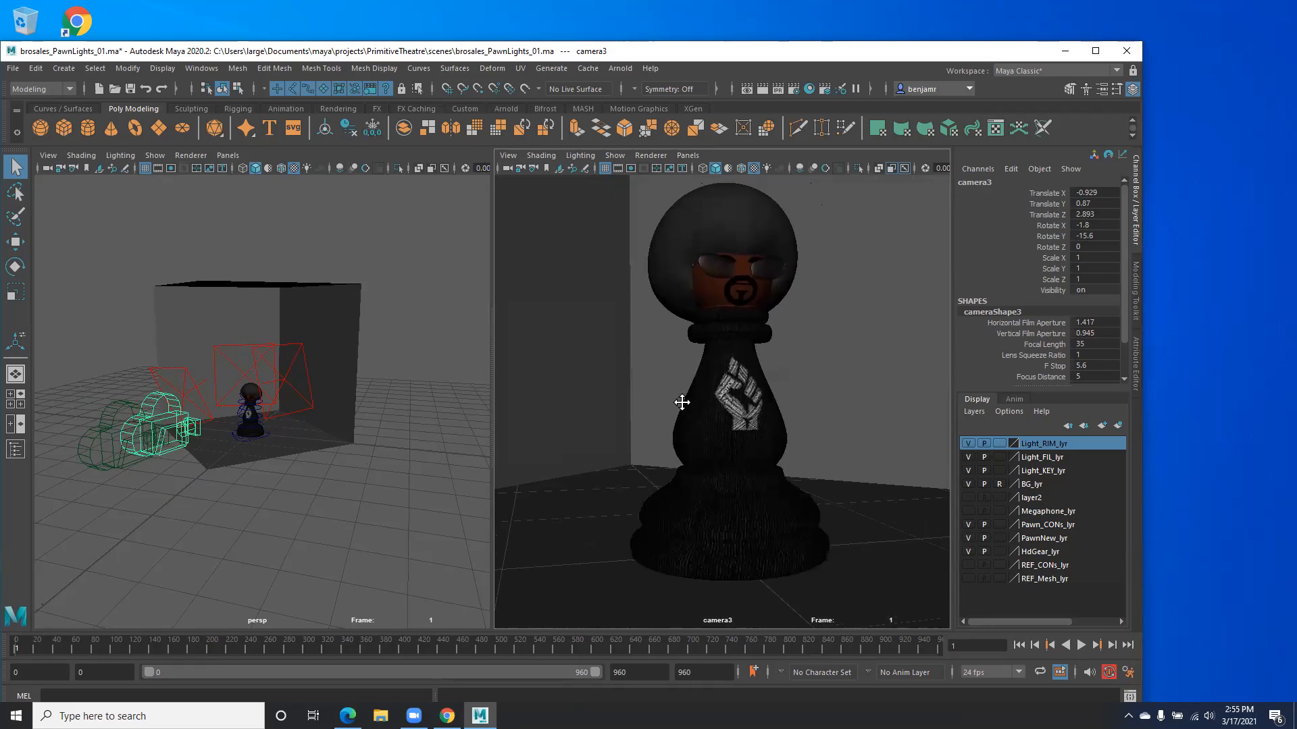
Step: Maximize the new camera's view and reframe the whole pawn, with the camera at about -1.9, 1, 4 and rotated about -3, -17.2, 0
key(space)
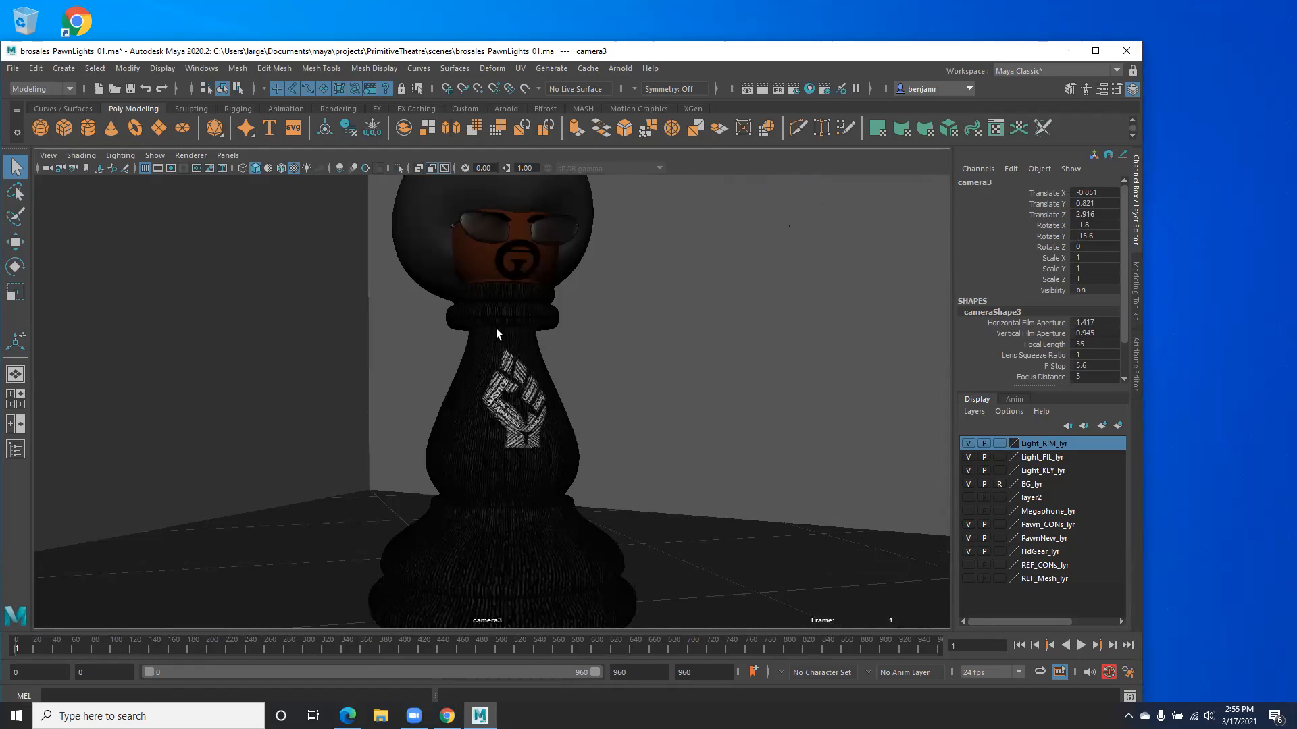
alt+middle_drag(494, 265, 505, 384)
alt+right_drag(505, 383, 465, 432)
alt+middle_drag(459, 500, 482, 417)
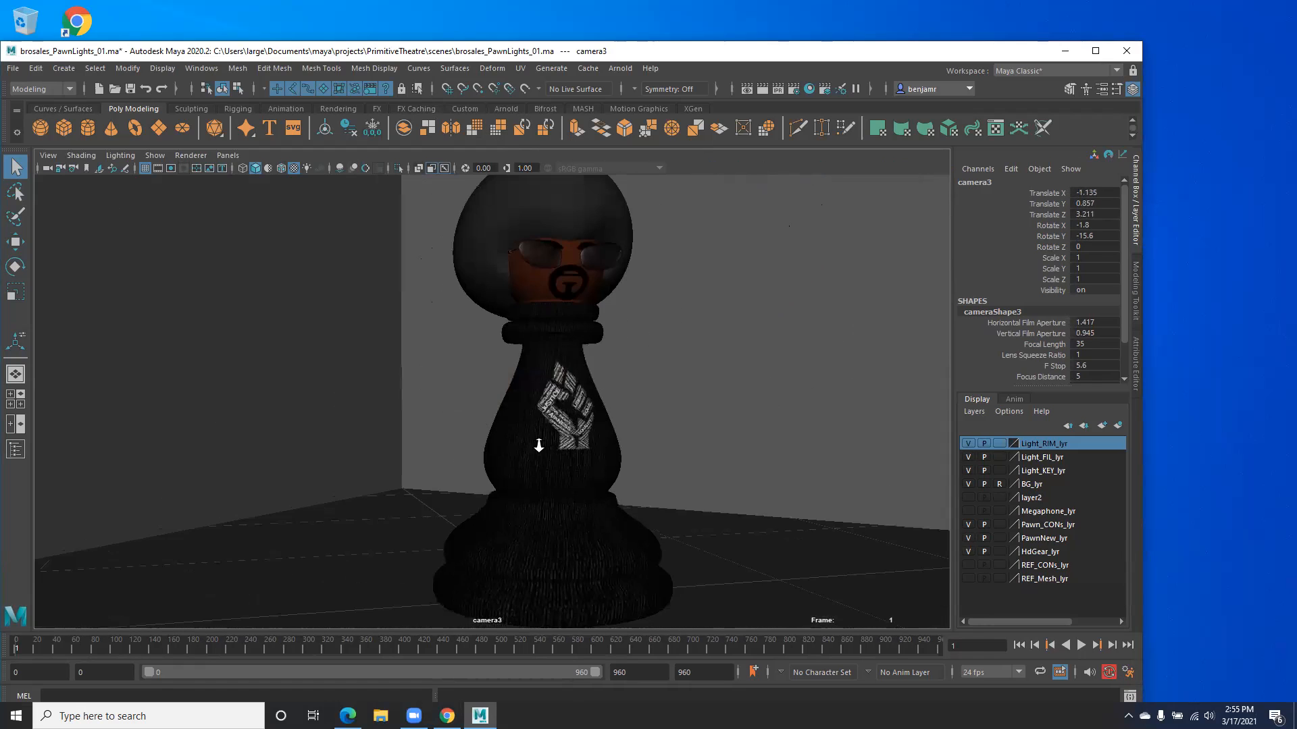
alt+right_drag(539, 445, 482, 423)
alt+middle_drag(482, 422, 478, 451)
alt+right_drag(478, 451, 496, 449)
alt+drag(497, 449, 511, 450)
alt+middle_drag(511, 450, 464, 435)
alt+drag(464, 435, 470, 438)
alt+middle_drag(470, 436, 510, 410)
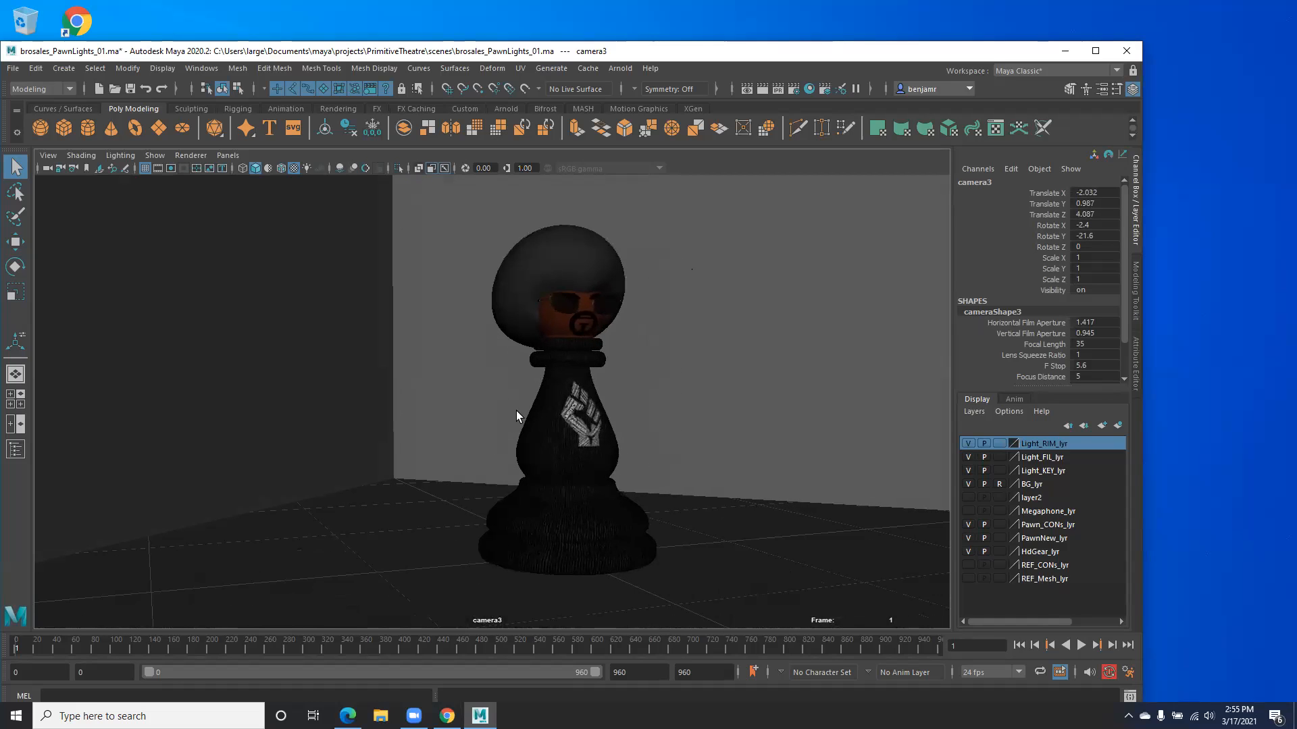
alt+right_drag(517, 411, 525, 415)
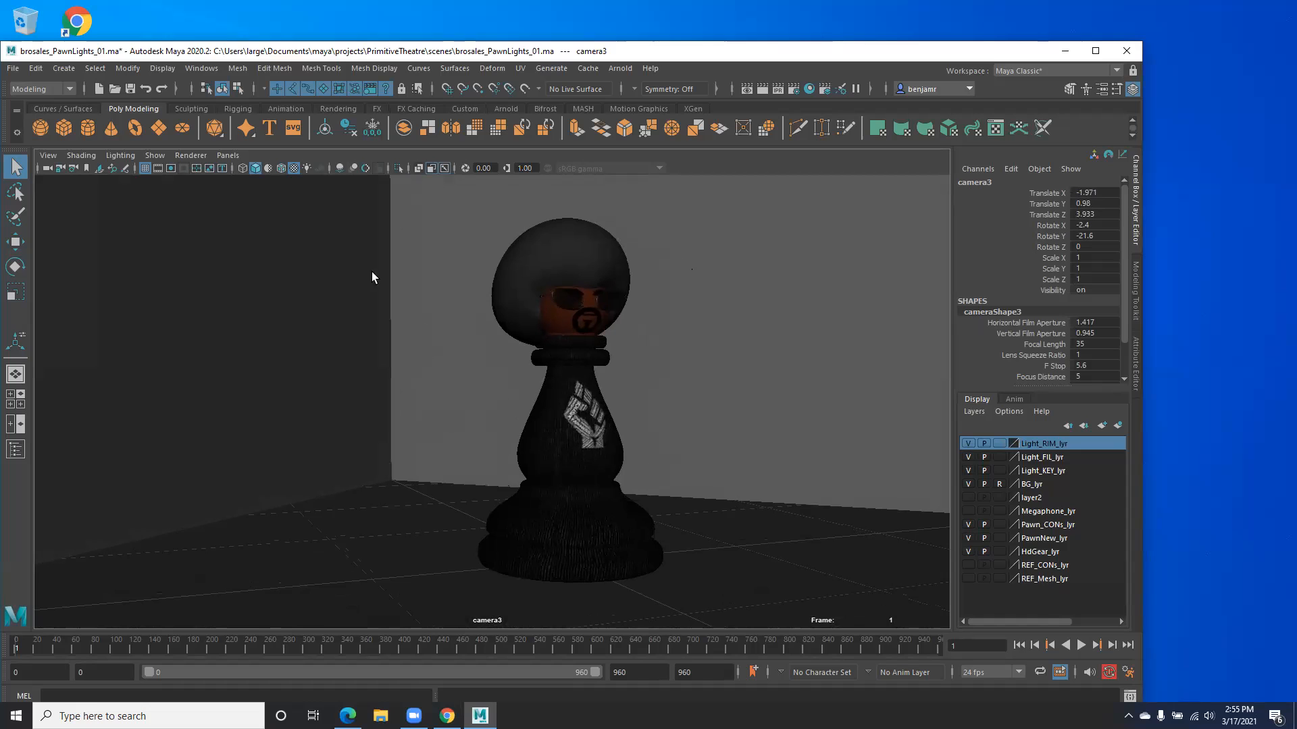
alt+drag(250, 370, 292, 333)
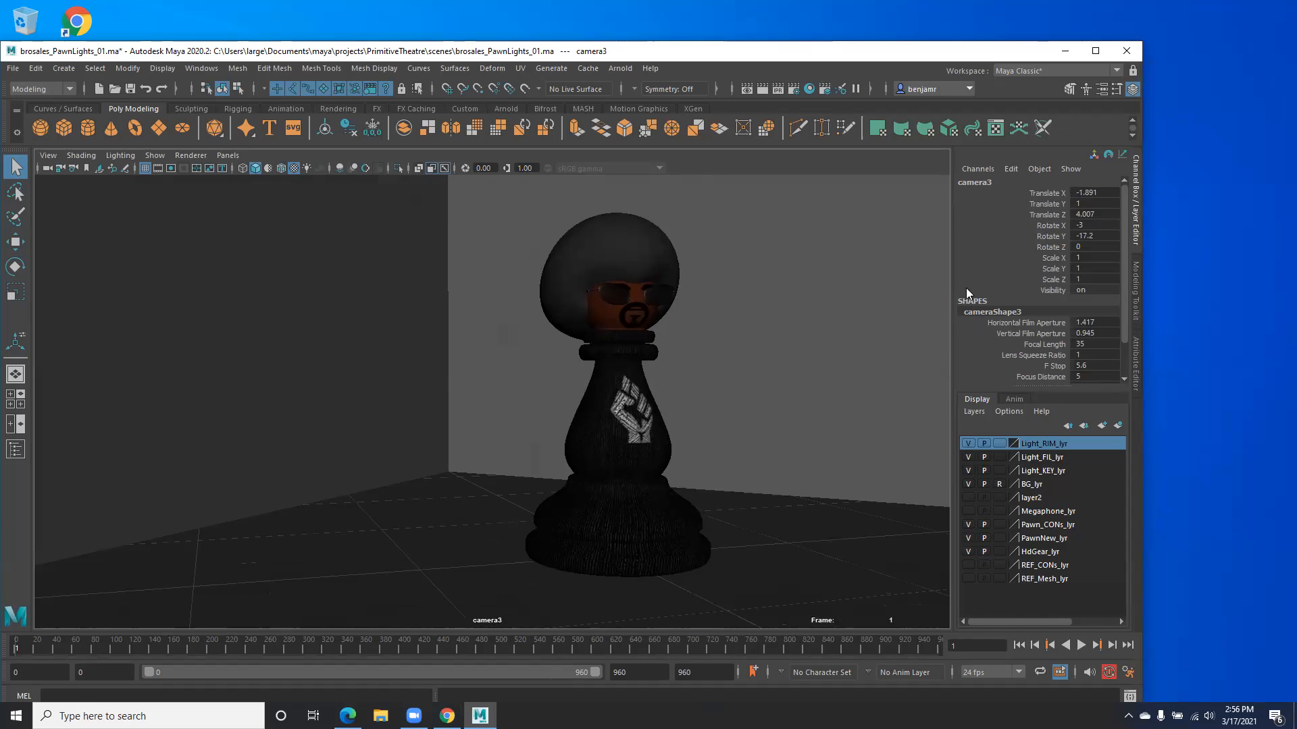
Step: Lock all translate, rotate, scale and visibility channels of the new camera
drag(1041, 191, 1030, 289)
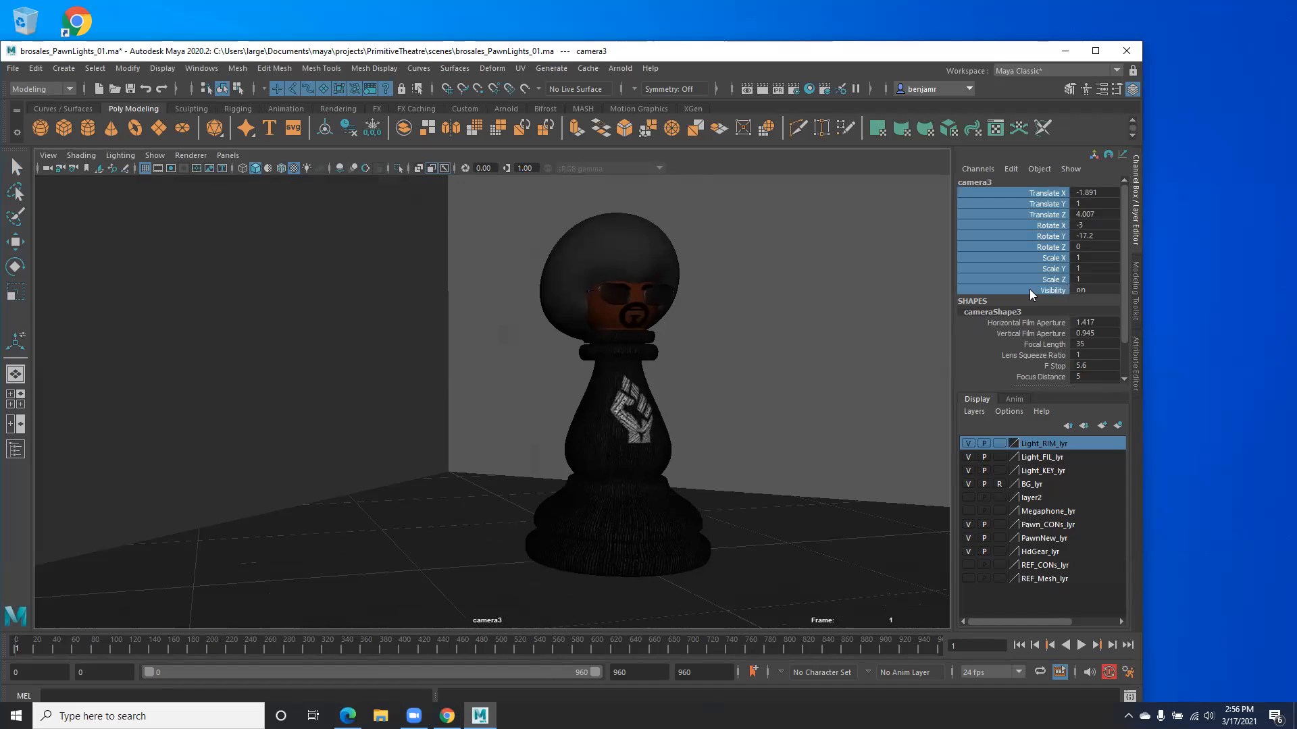
right_click(1029, 232)
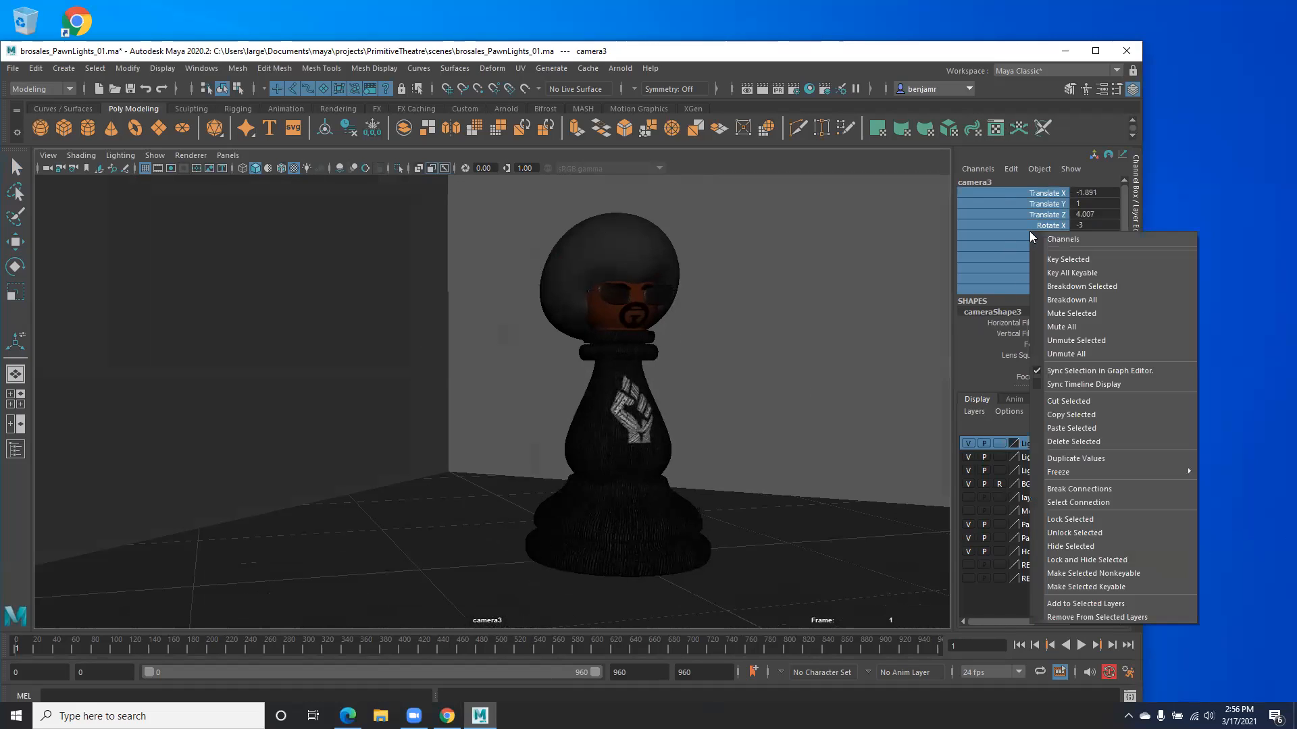
click(1070, 520)
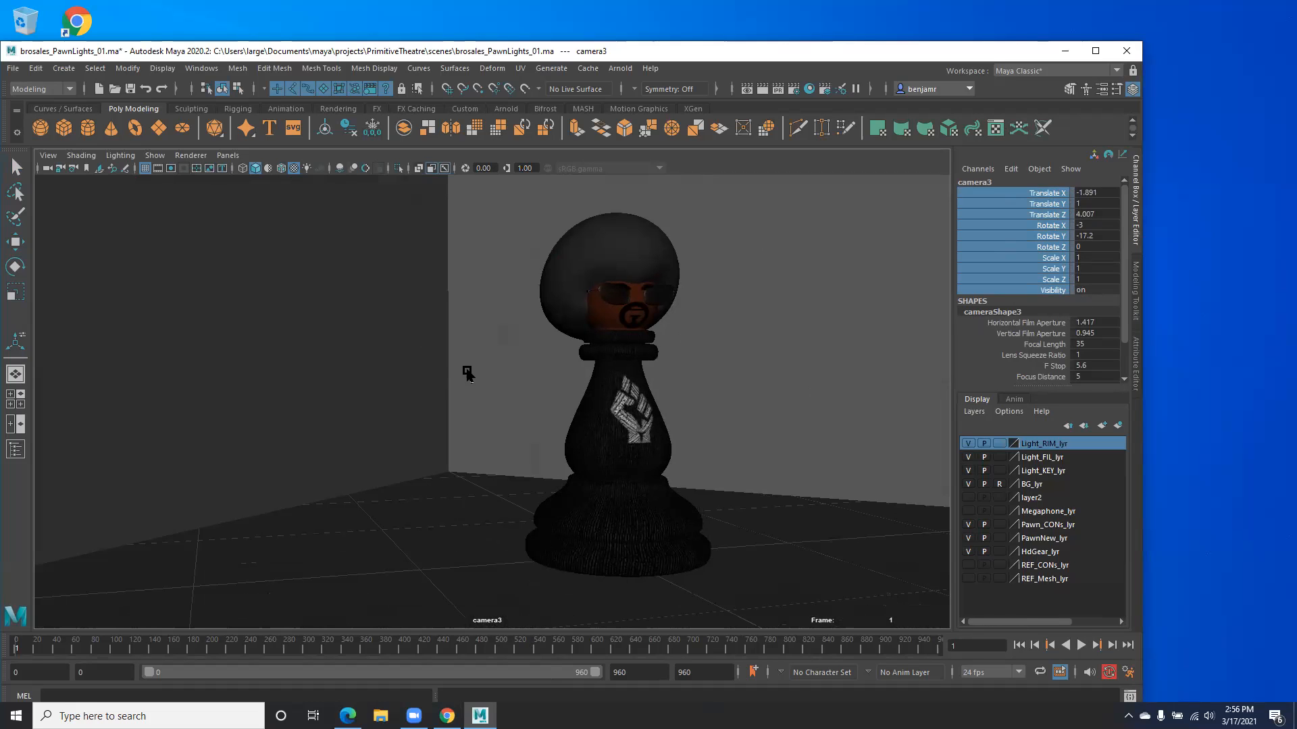
Step: Return to the two-pane view and unlock all translate, rotate, scale and visibility channels of the original camera2
key(space)
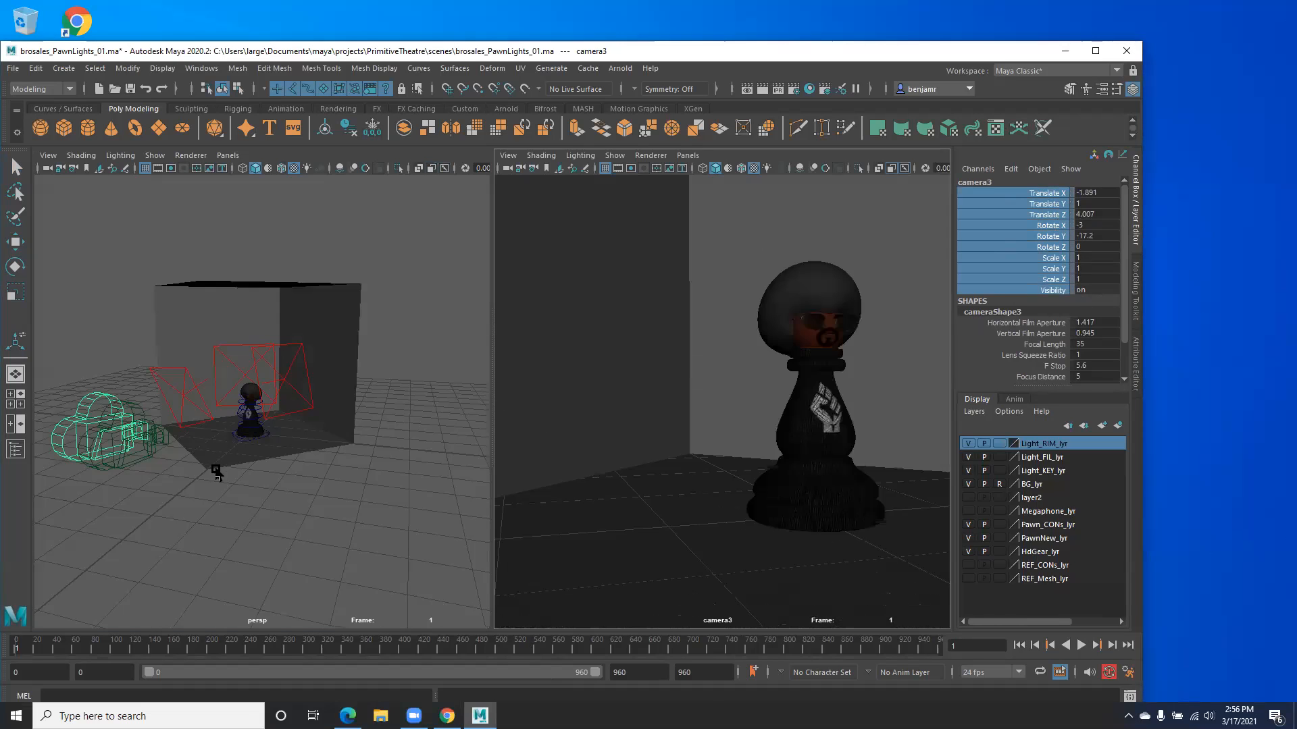
alt+drag(223, 470, 260, 468)
alt+right_drag(260, 468, 290, 459)
alt+drag(291, 460, 144, 401)
alt+right_drag(144, 401, 123, 405)
alt+drag(123, 405, 204, 422)
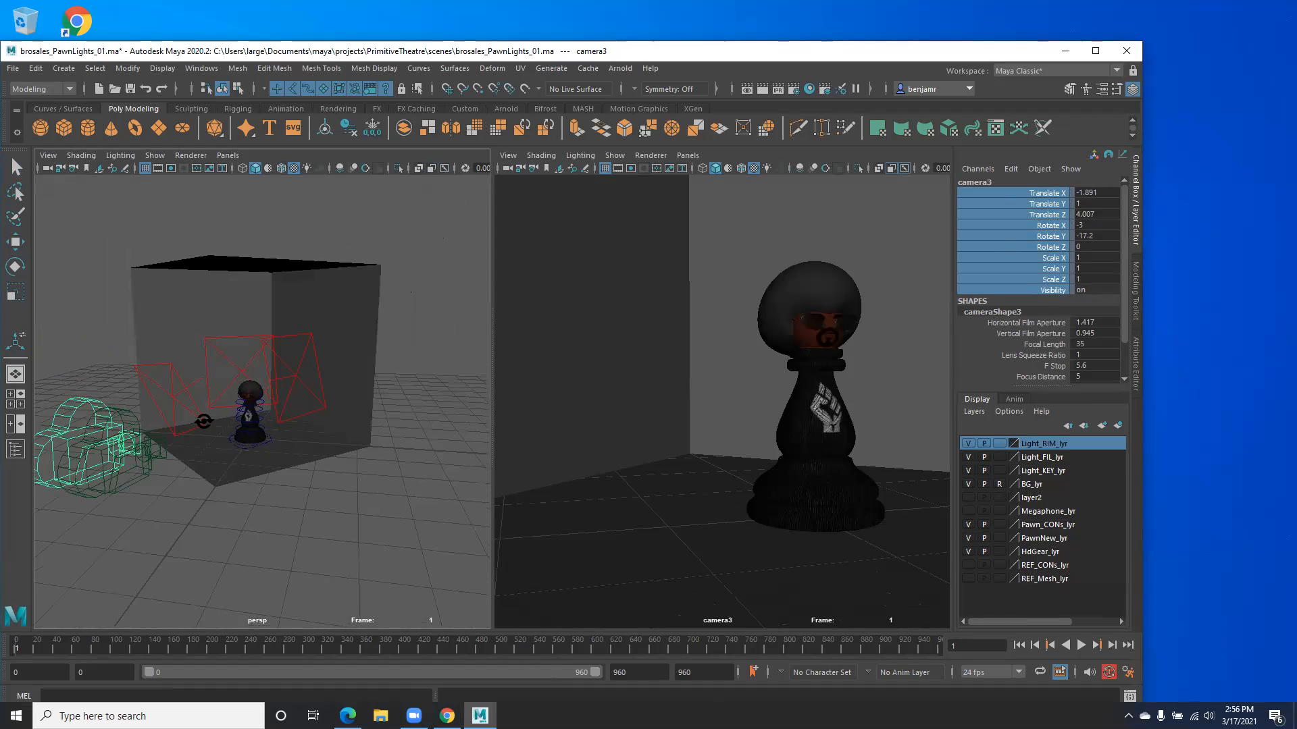
alt+drag(125, 487, 134, 495)
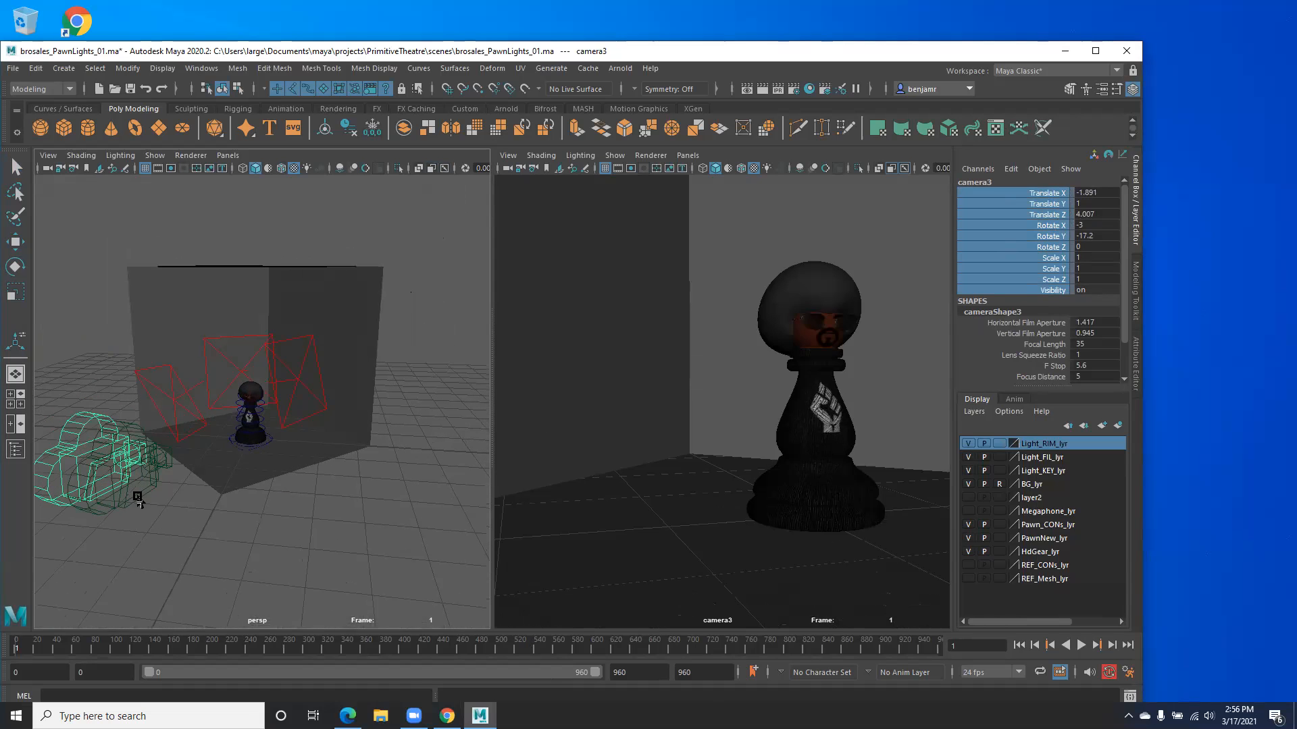
click(135, 495)
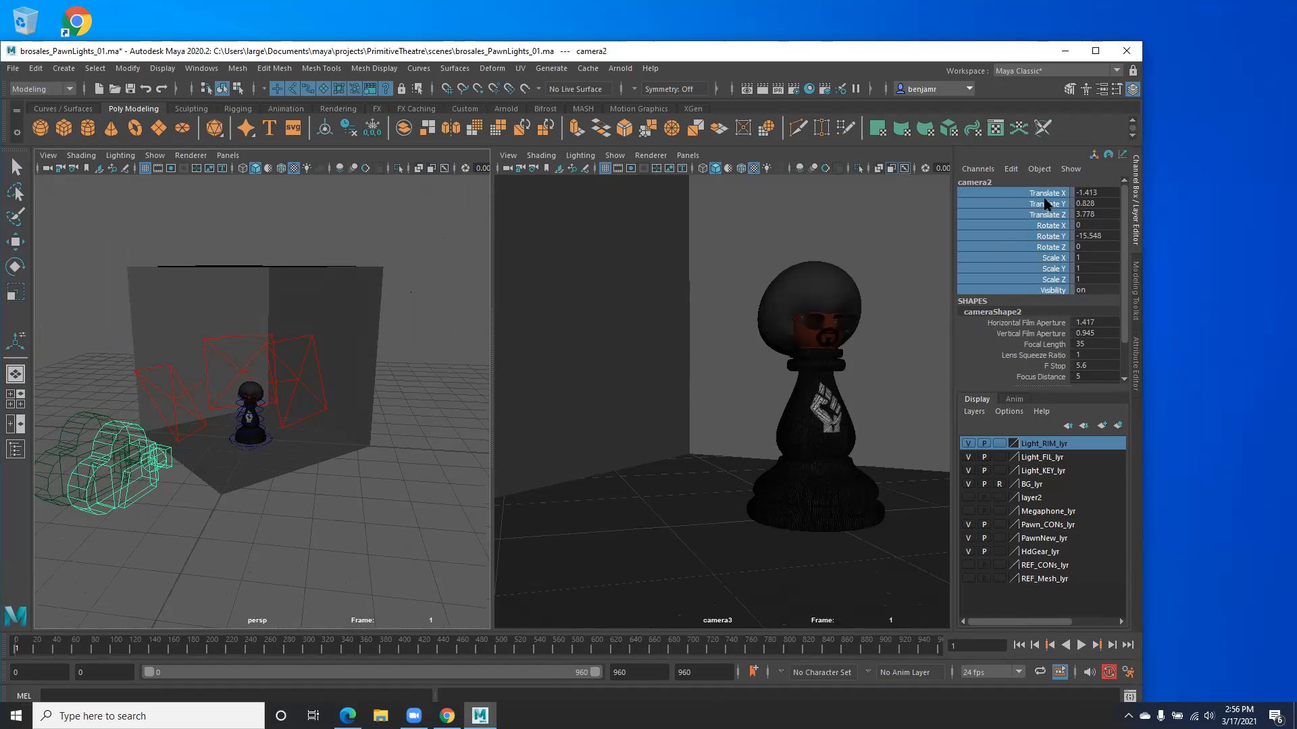
drag(1034, 189, 1052, 291)
right_click(1034, 234)
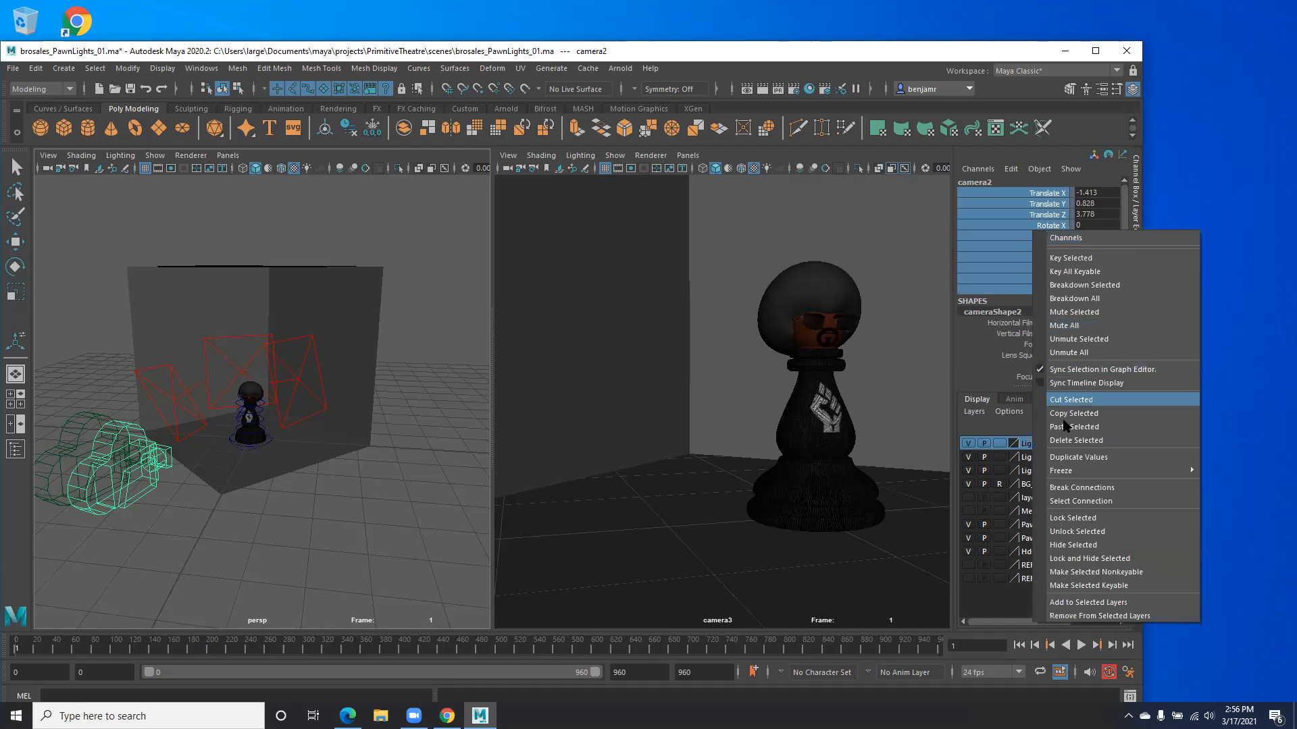
click(1090, 530)
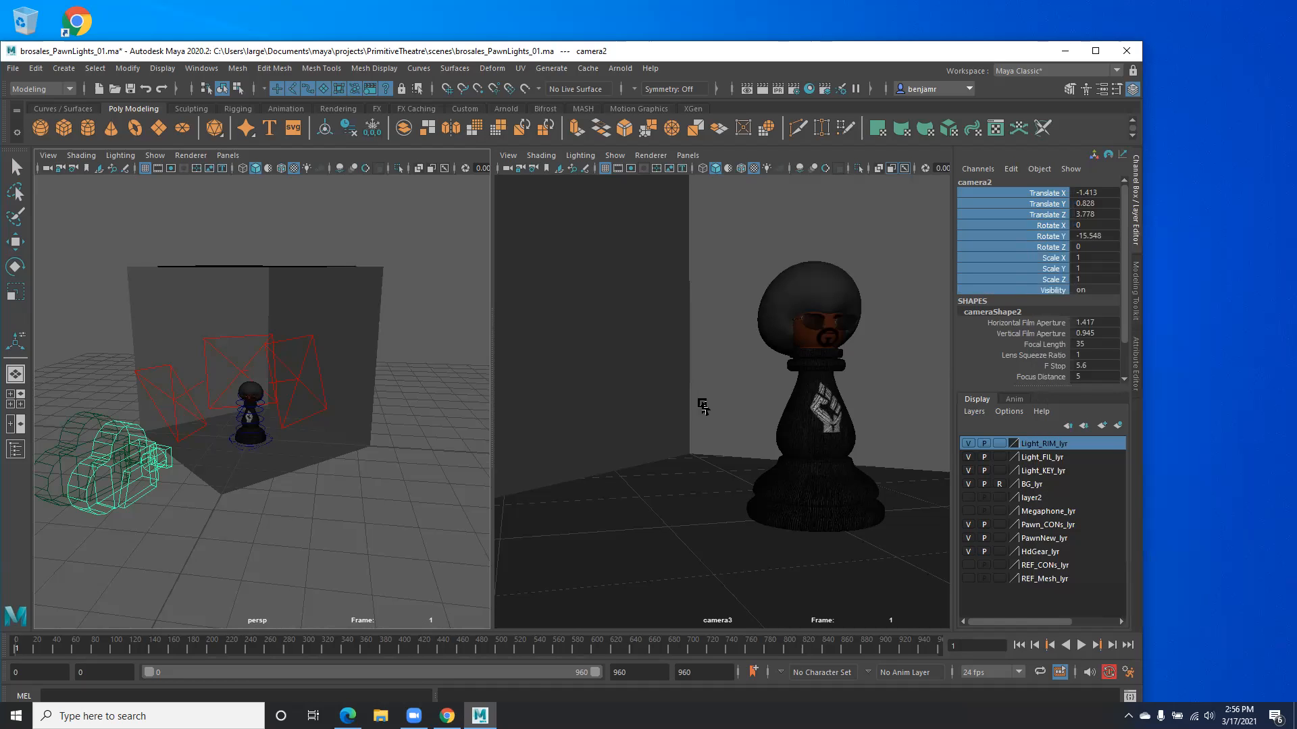
Step: Widen the camera3 view relative to the perspective view
drag(490, 415, 448, 415)
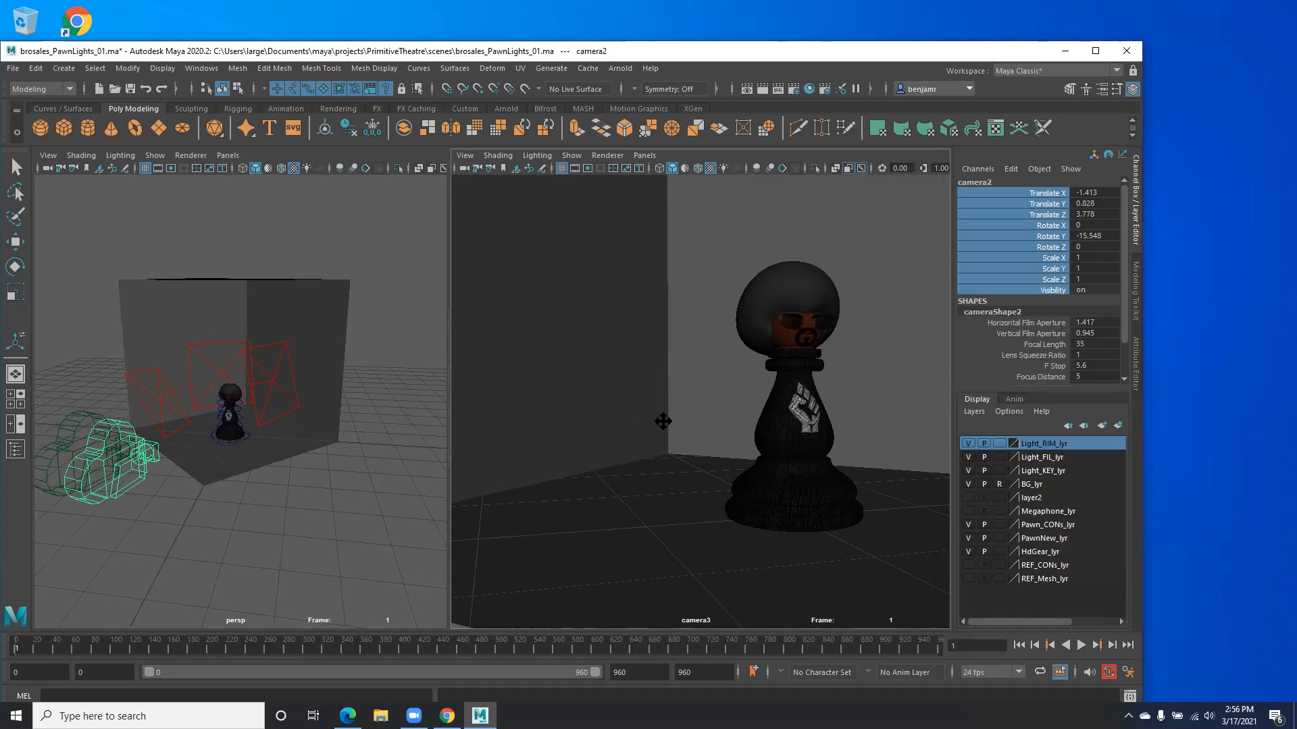
Step: Examine the remaining channels of camera2 down to Locator Scale, keeping the camera selected
scroll(1021, 359, down, 3)
click(1033, 368)
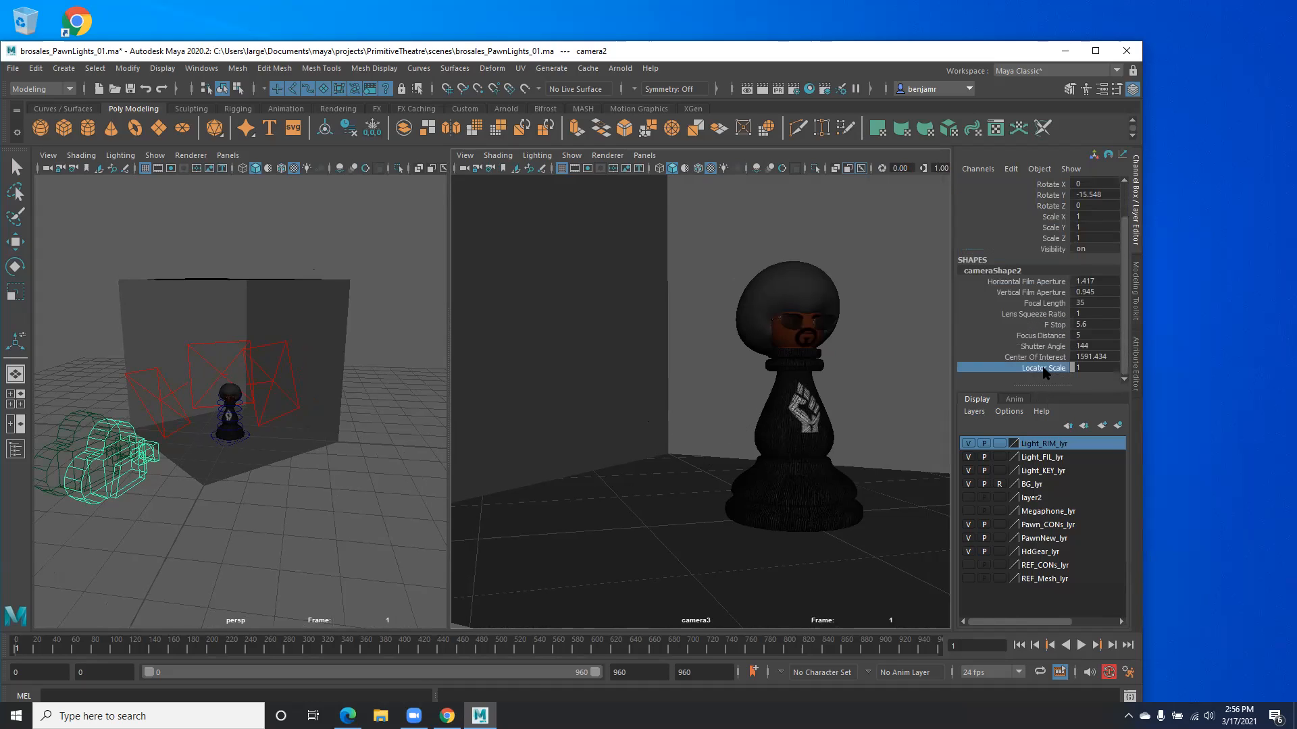
right_click(1043, 368)
click(1074, 304)
scroll(973, 318, up, 3)
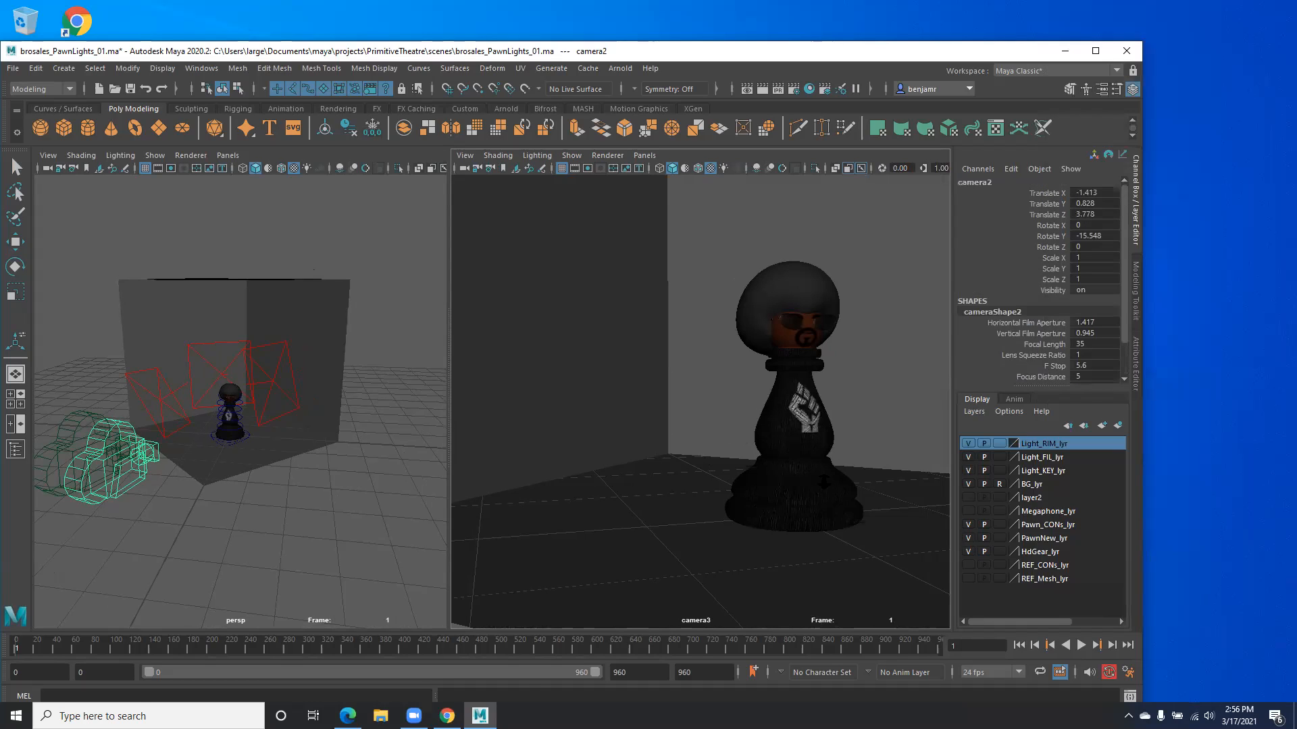
click(132, 508)
click(108, 478)
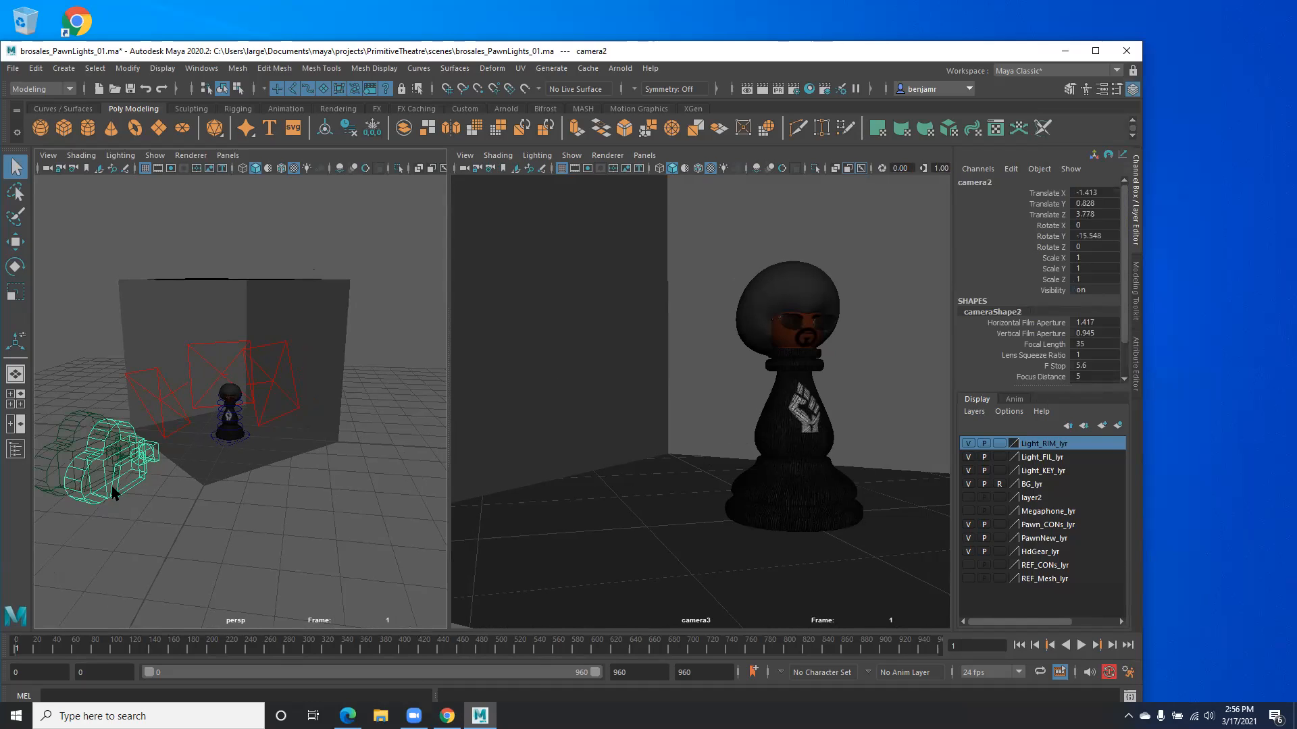
Step: Select camera3 and unlock all of its translate, rotate, scale and visibility channels
click(60, 449)
drag(1013, 193, 1045, 294)
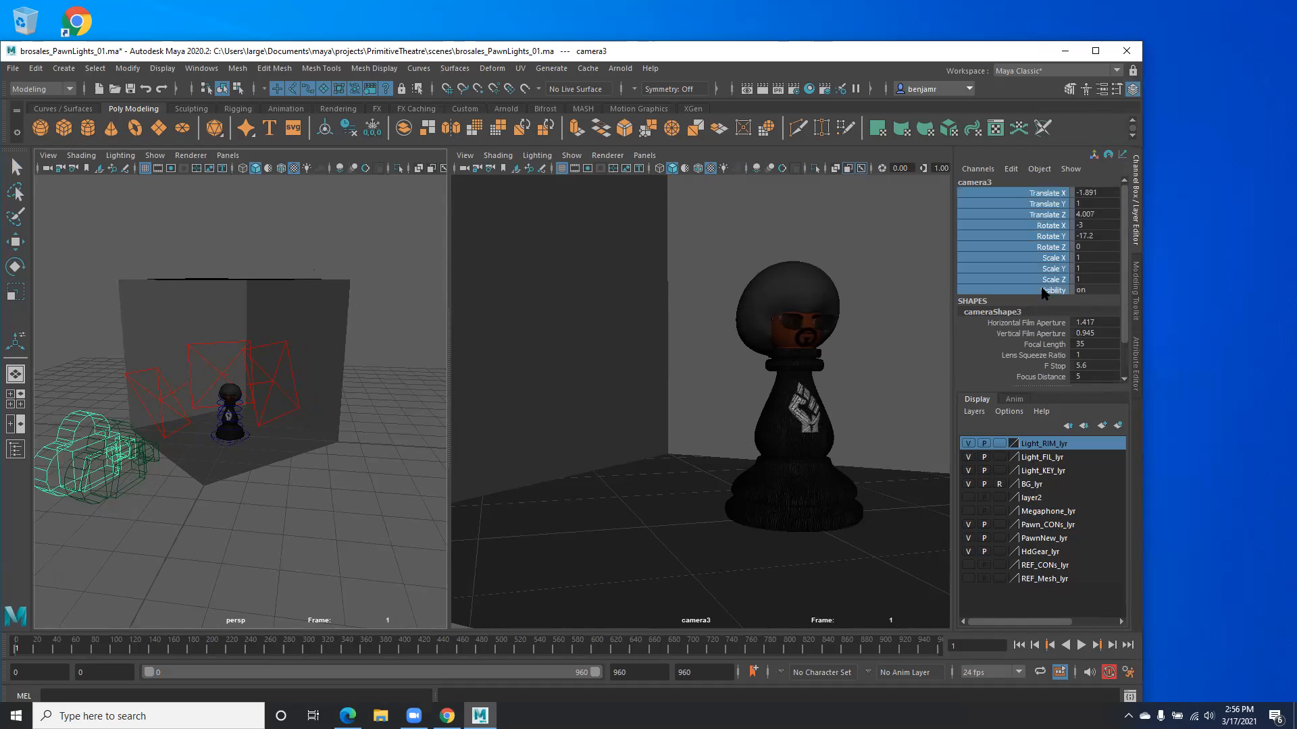
right_click(1030, 228)
click(1074, 521)
Step: Try a more frontal, higher framing of the pawn in the camera3 view, and undo the camera moves
alt+right_drag(638, 386, 694, 412)
alt+drag(695, 412, 639, 389)
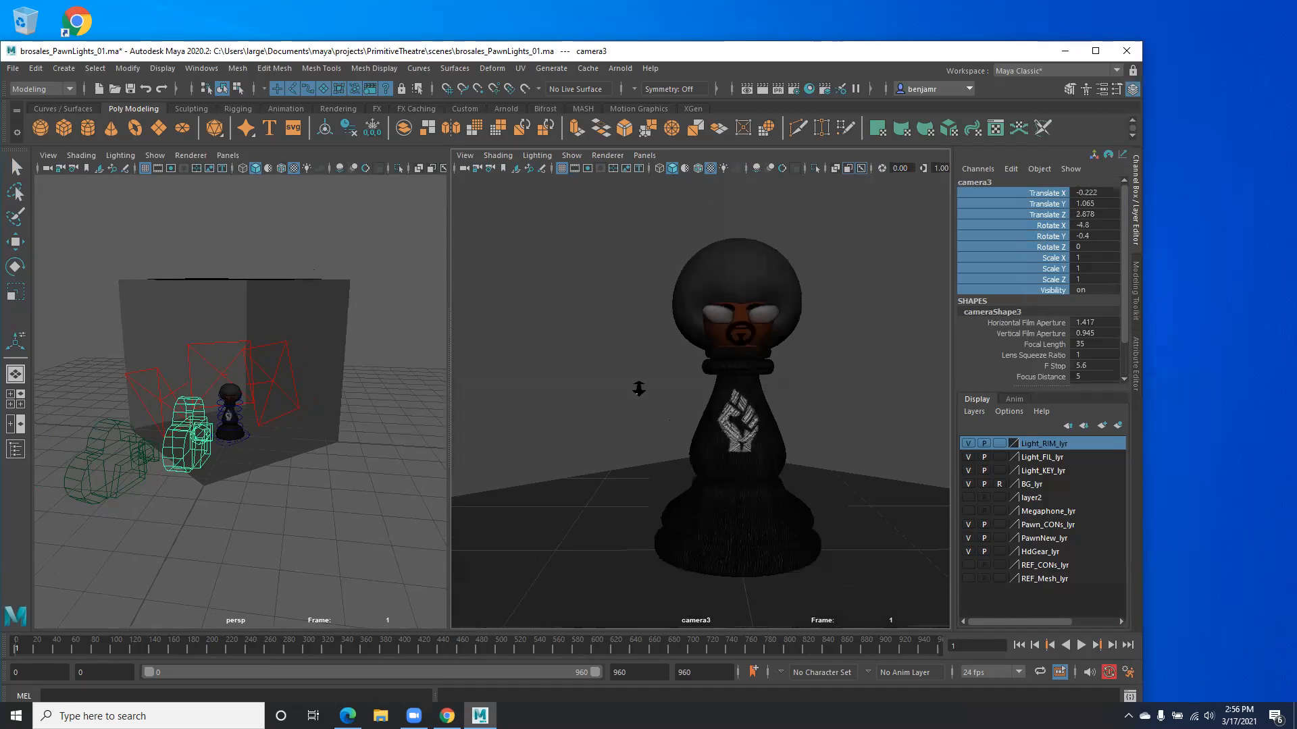
alt+right_drag(639, 389, 634, 391)
alt+drag(634, 391, 618, 404)
alt+middle_drag(699, 388, 659, 351)
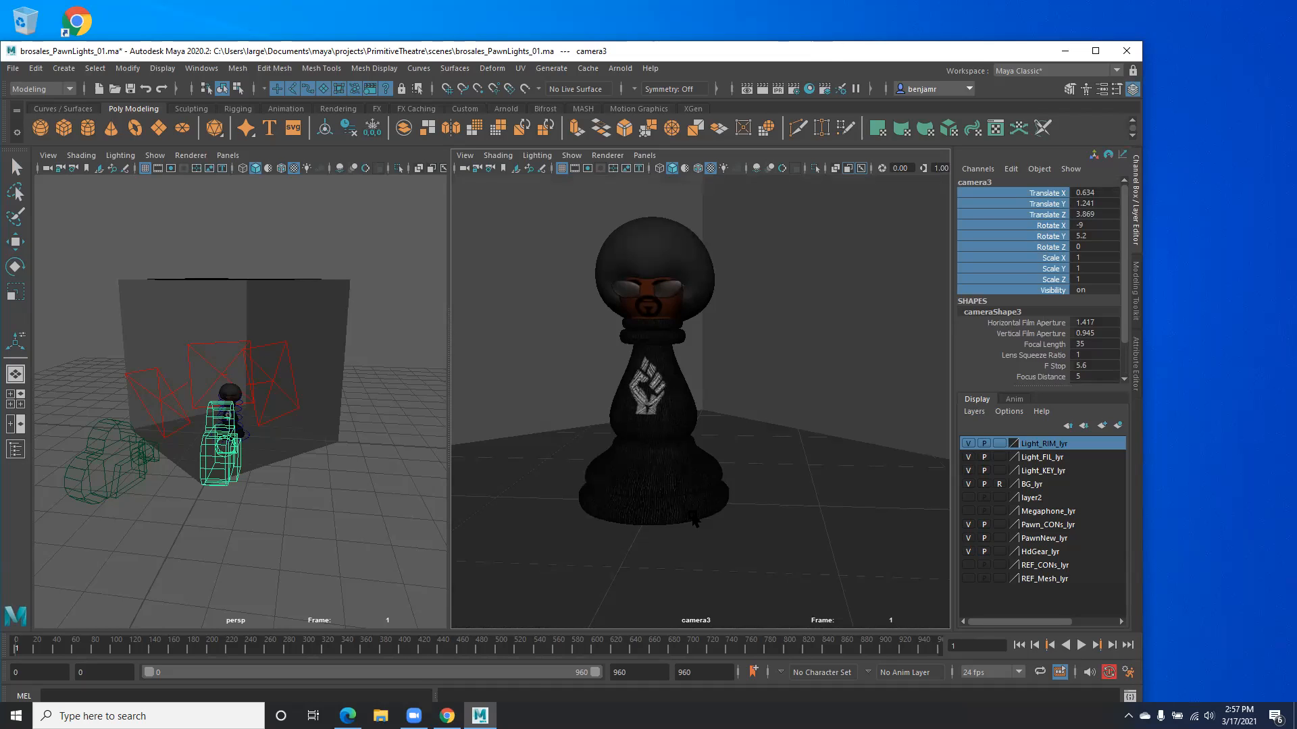
alt+middle_drag(694, 520, 691, 517)
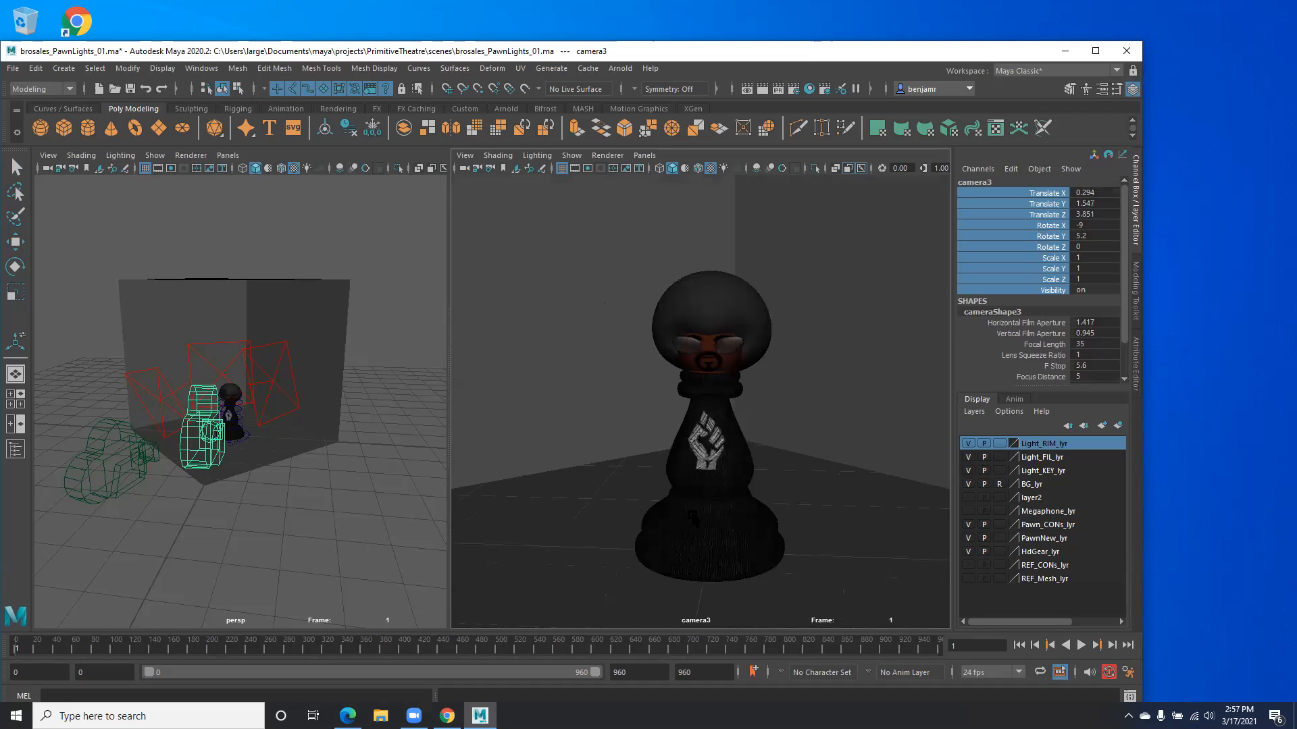
key(bracketleft)
key(bracketleft)
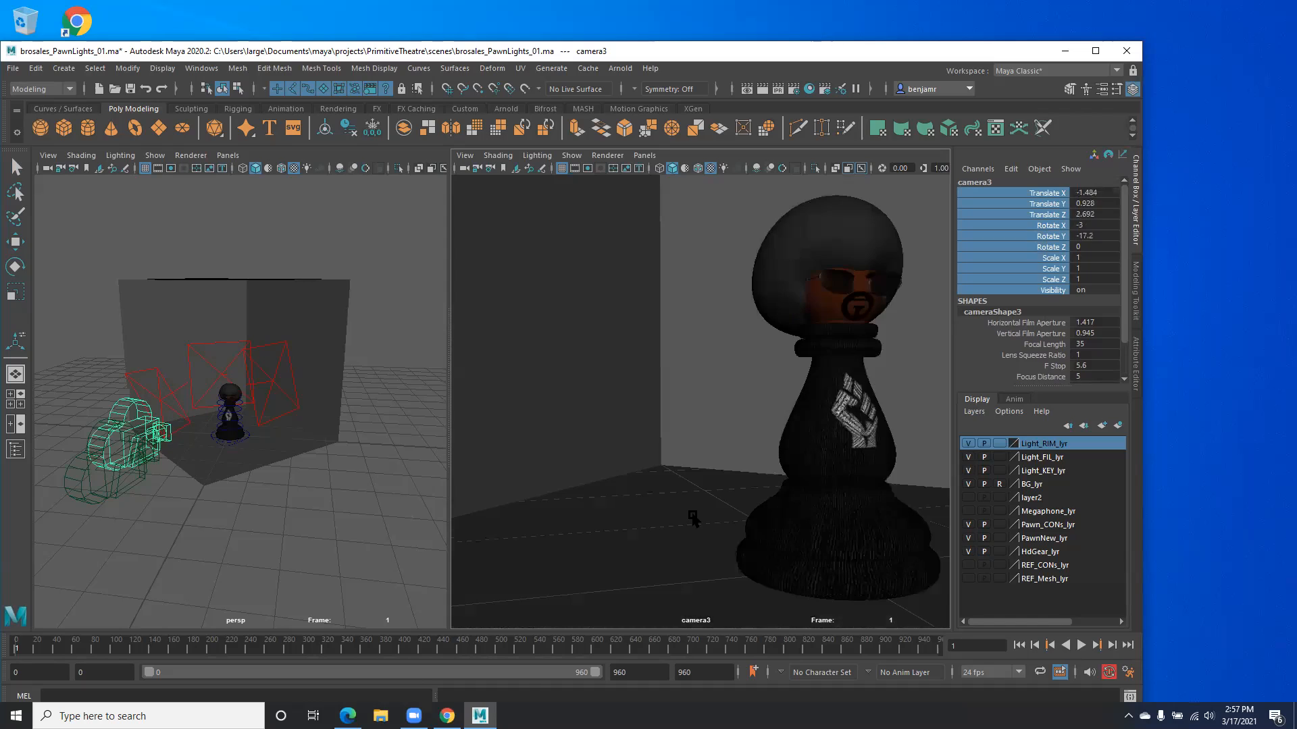
scroll(694, 519, down, 3)
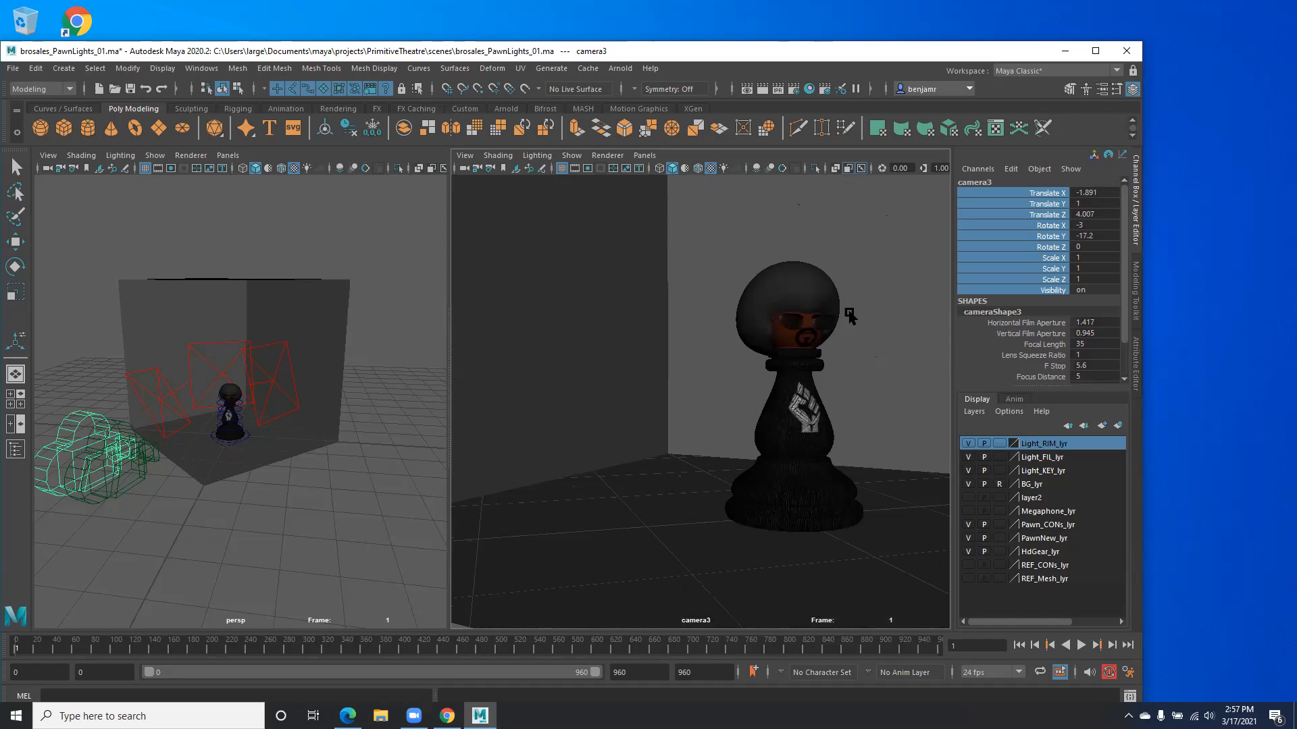
Step: Relock the translate, rotate, scale and visibility channels of camera3 and return to the two-pane view
key(space)
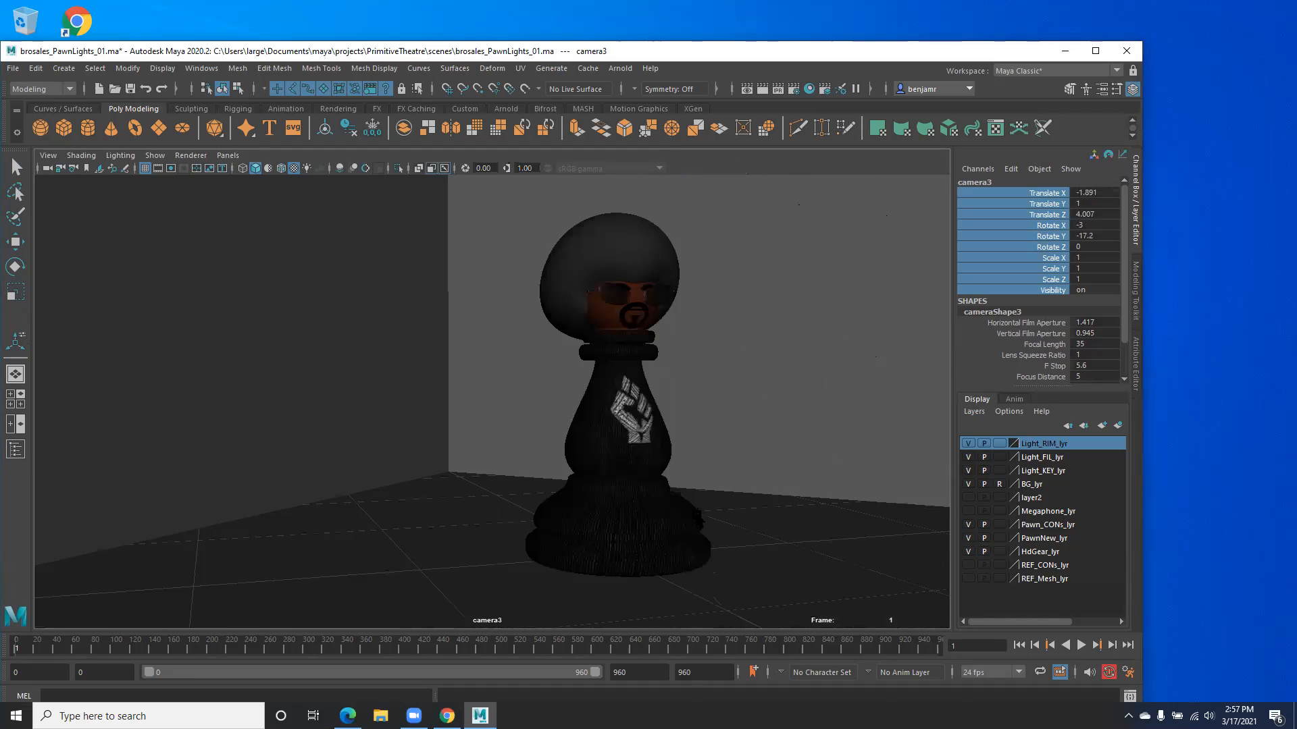
right_click(1007, 224)
click(1053, 513)
key(space)
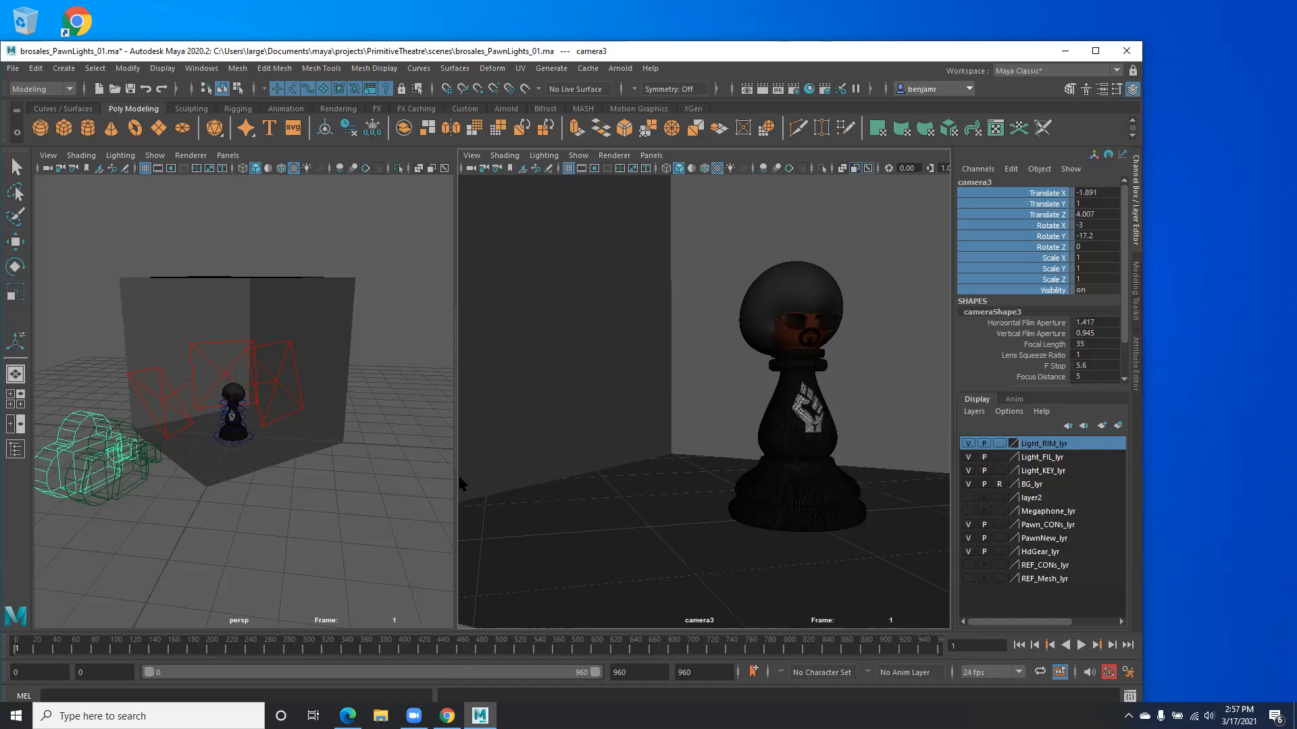
Step: Delete the original camera2, leaving only camera3 beside the scene
click(128, 500)
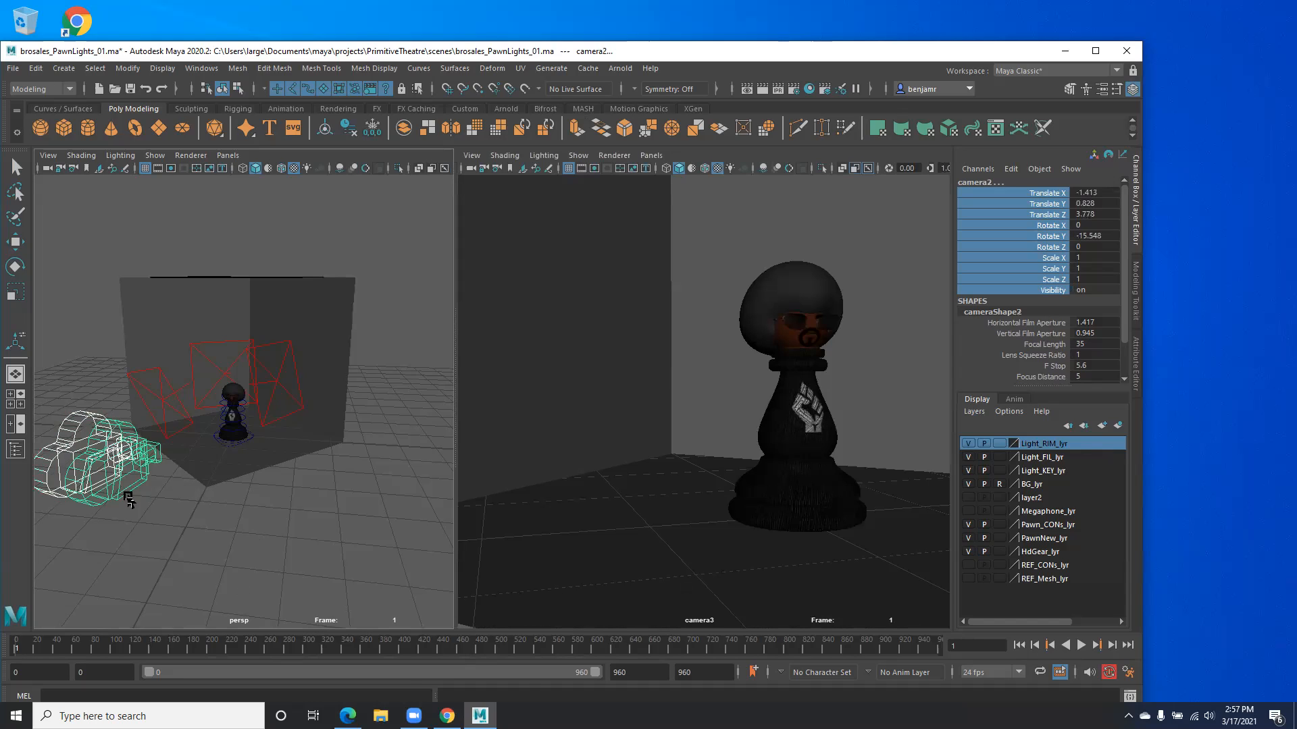
click(158, 503)
click(142, 476)
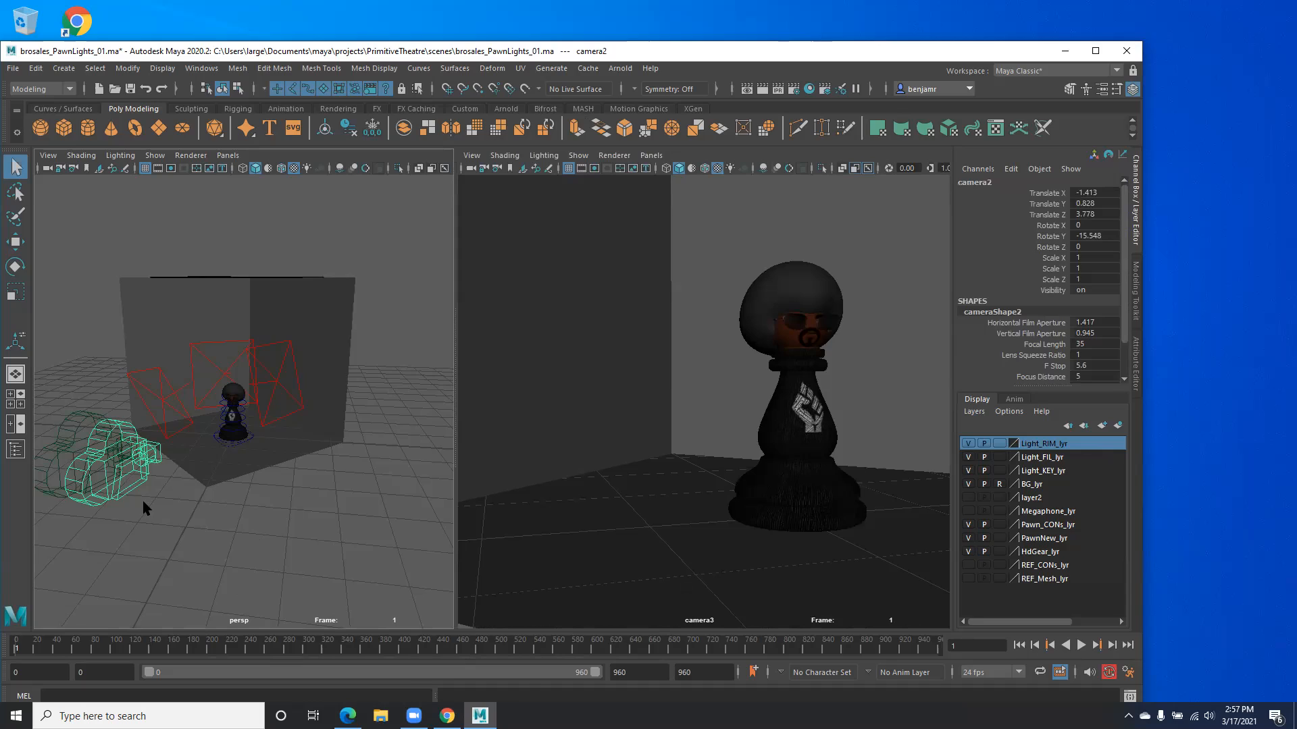
click(144, 510)
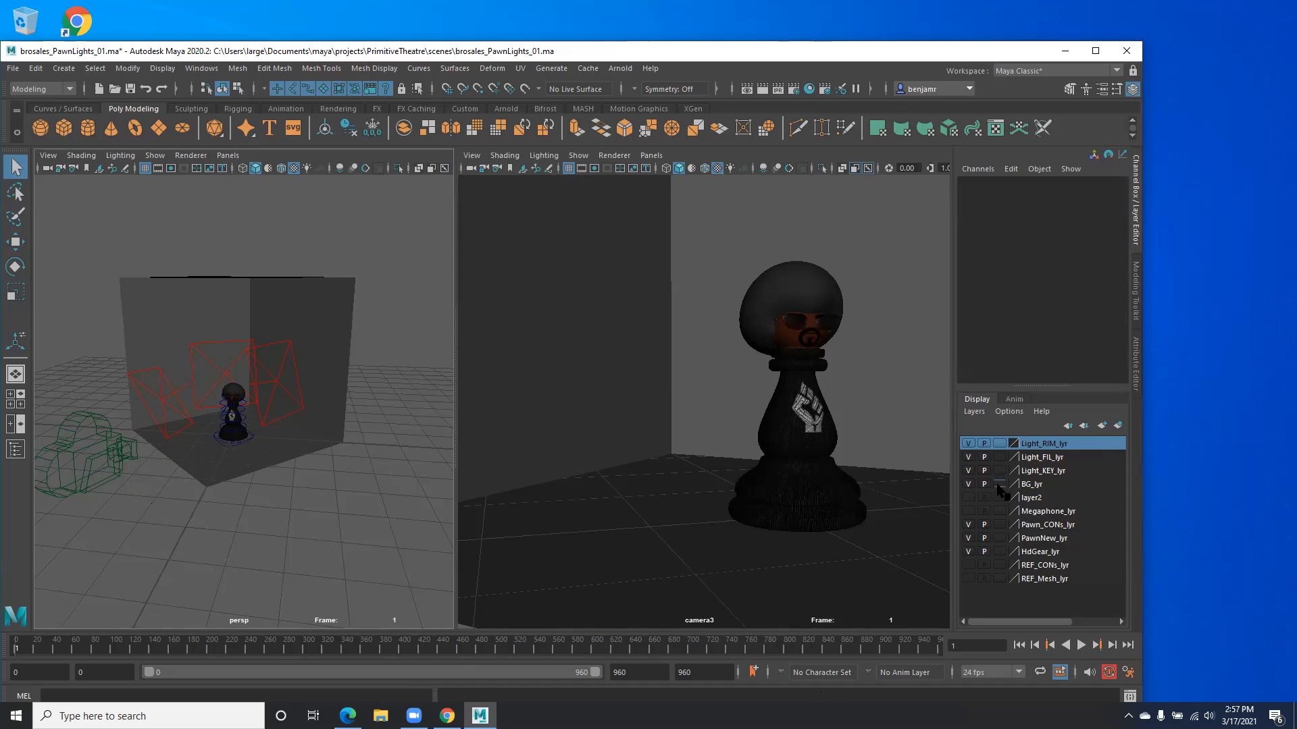
Step: Toggle the visibility of BG_lyr to identify its contents, and delete the Room_GEO background from the scene
click(969, 484)
click(969, 484)
click(969, 484)
click(968, 485)
click(969, 484)
click(969, 484)
click(308, 282)
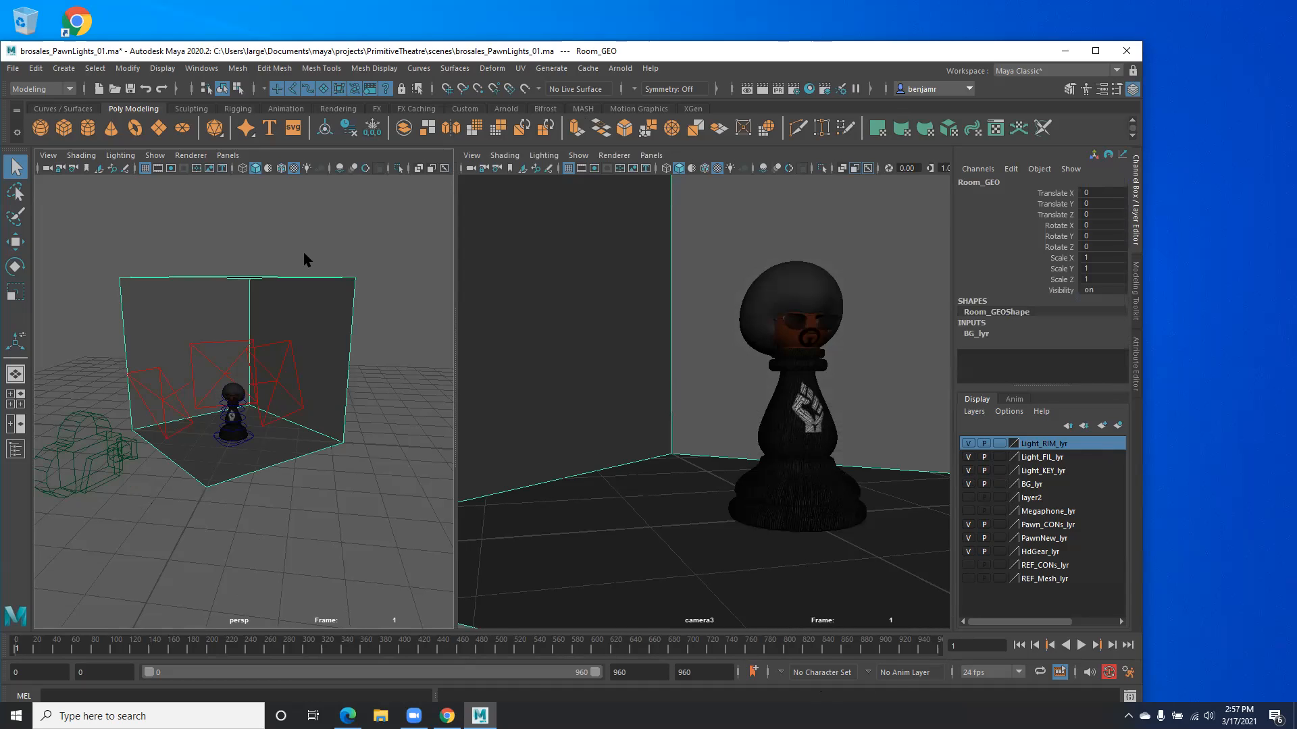
key(Delete)
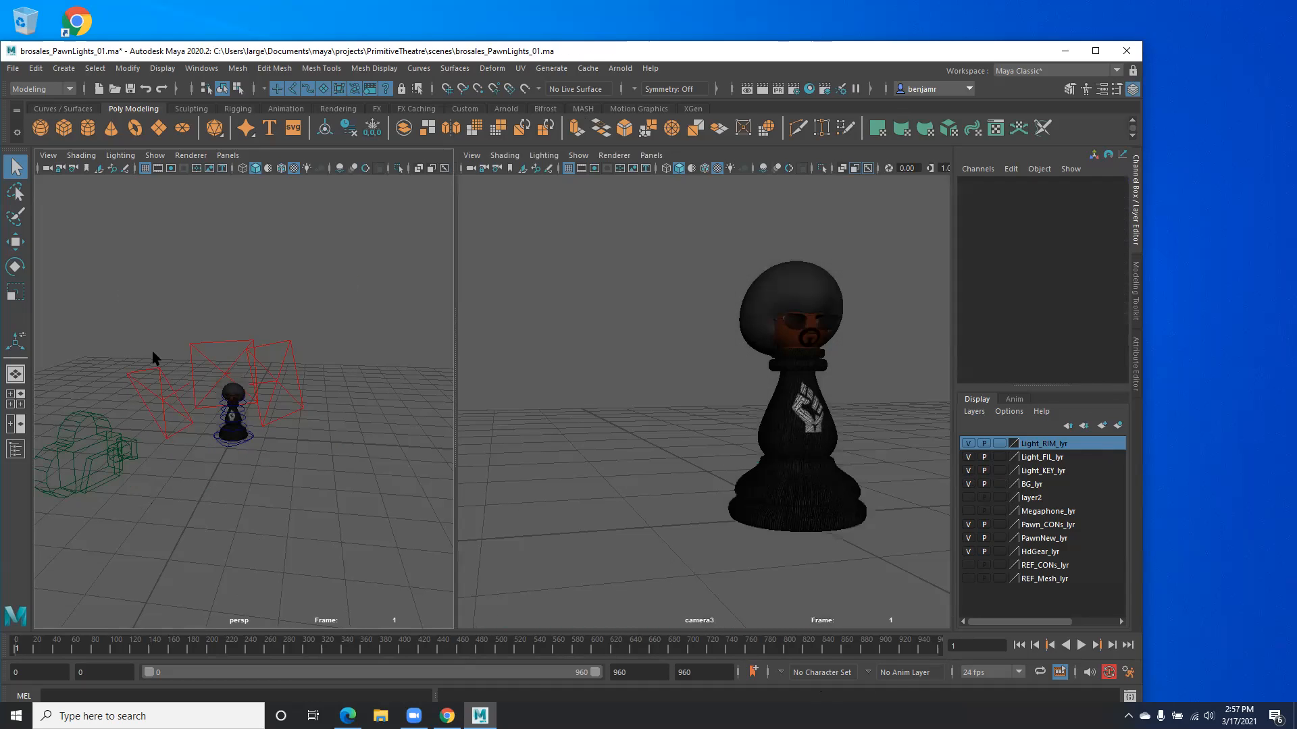
Step: Create a polygon cube at the origin
click(61, 70)
mouse_move(100, 119)
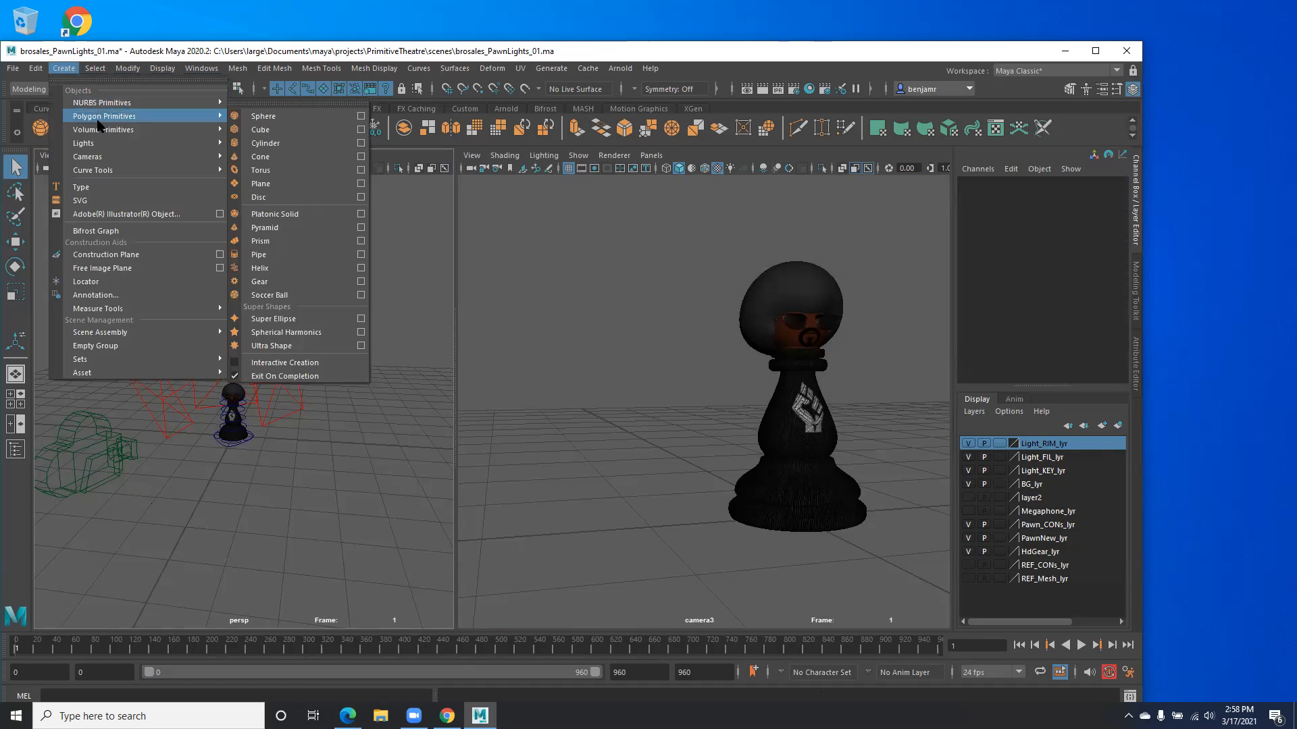
click(270, 130)
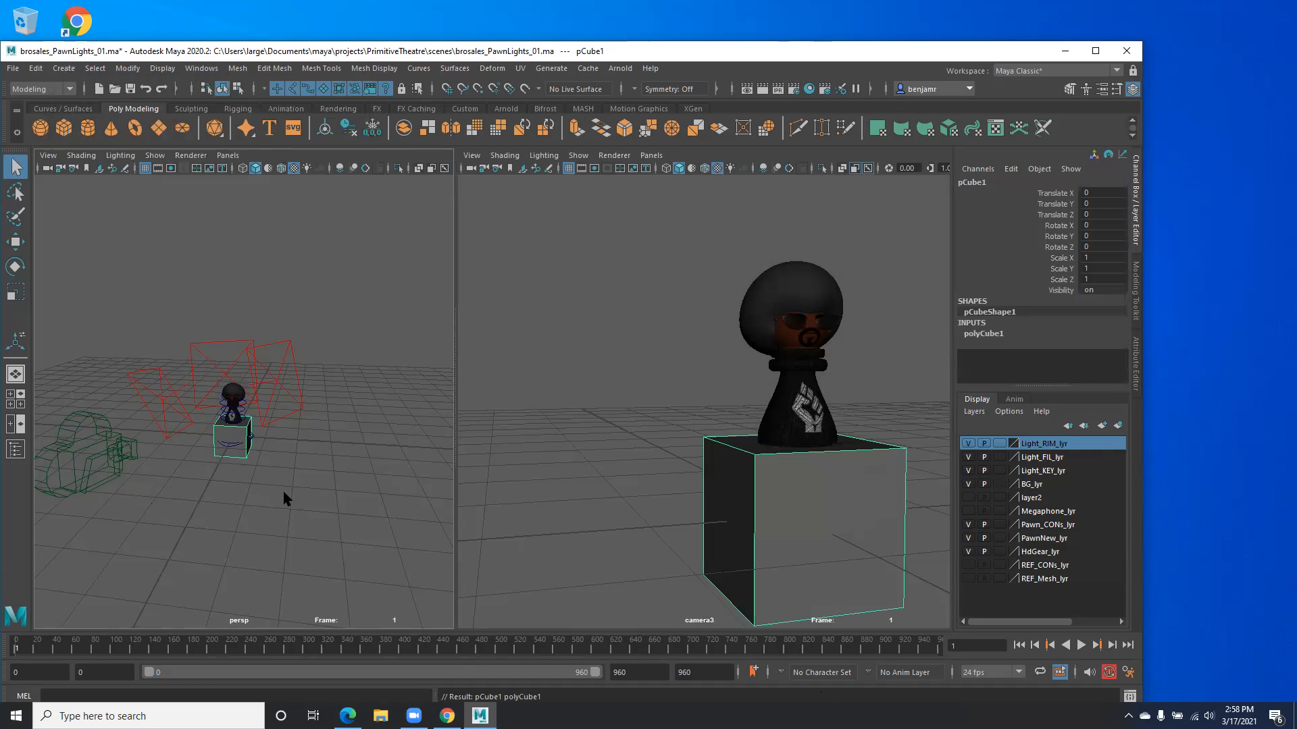
Step: In the front view, snap the cube's pivot to its bottom and raise the cube onto the grid, at Translate Y 0.5
alt+drag(217, 486, 247, 524)
key(space)
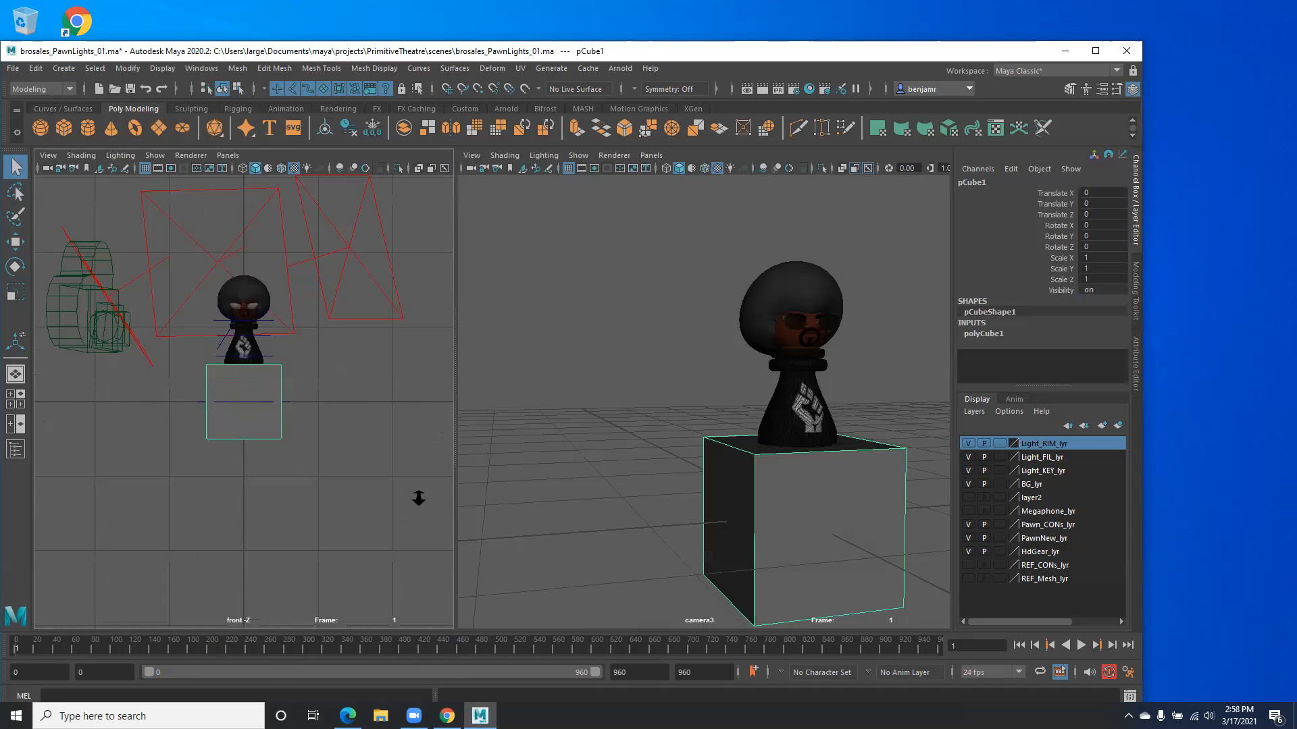
key(w)
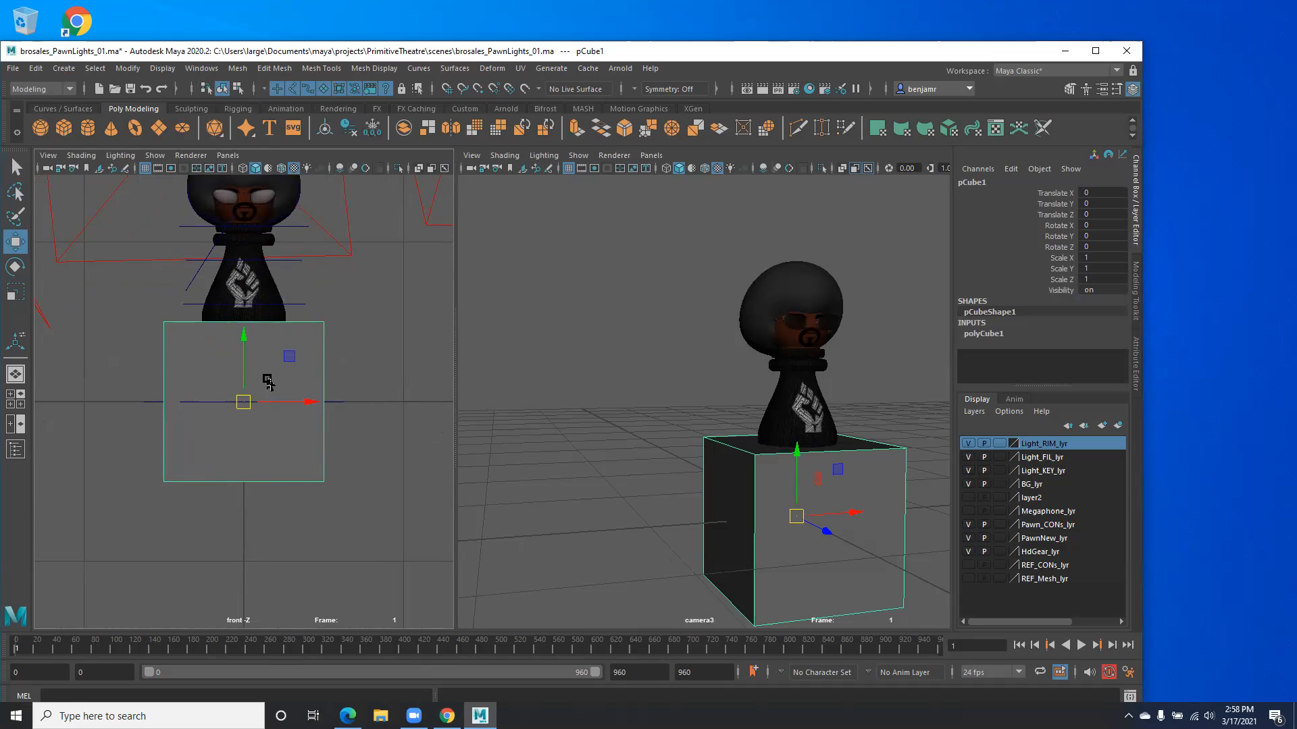
key(d)
key(v)
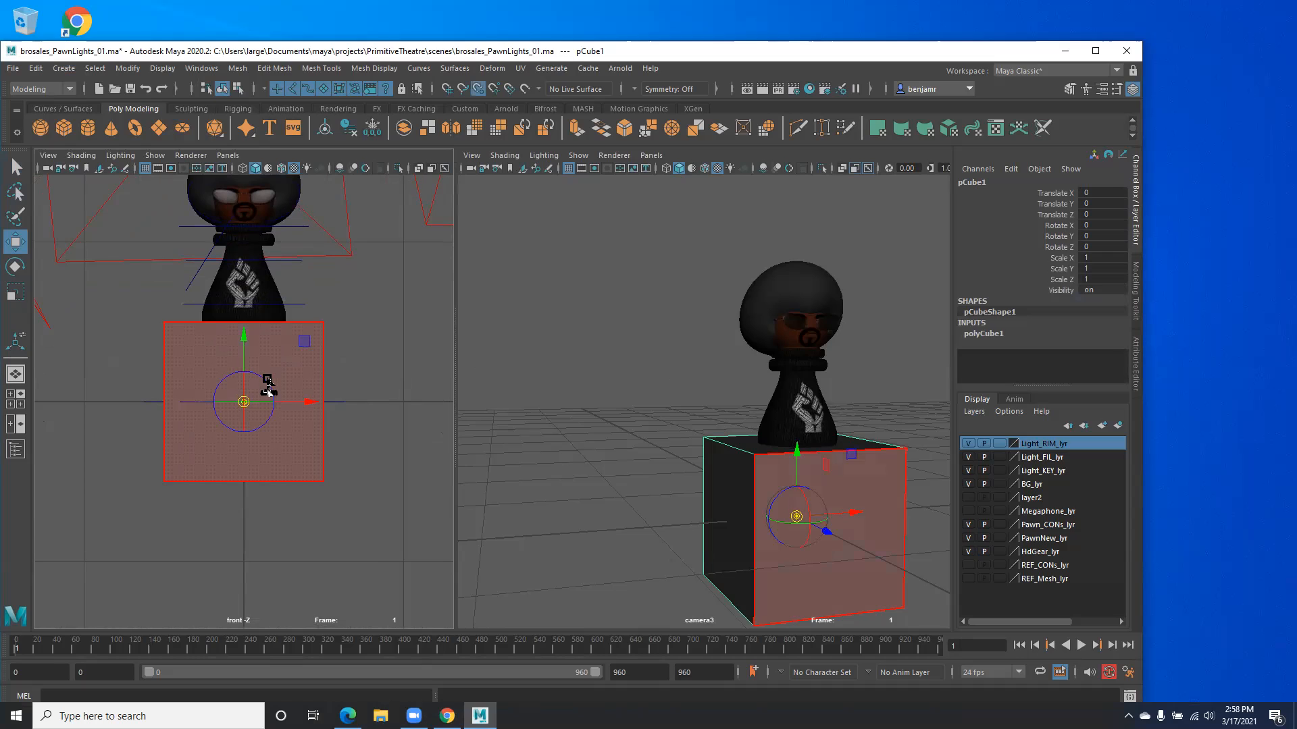
drag(244, 352, 266, 536)
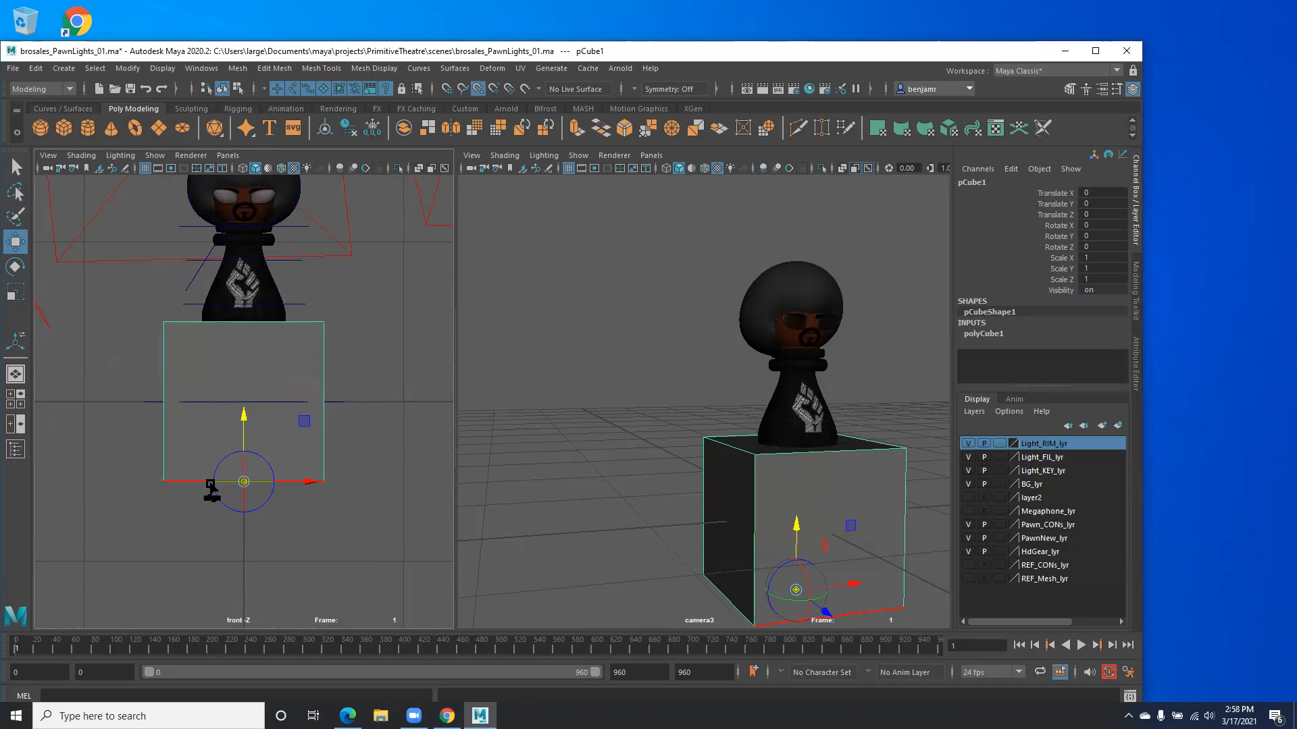
key(d)
key(d)
key(x)
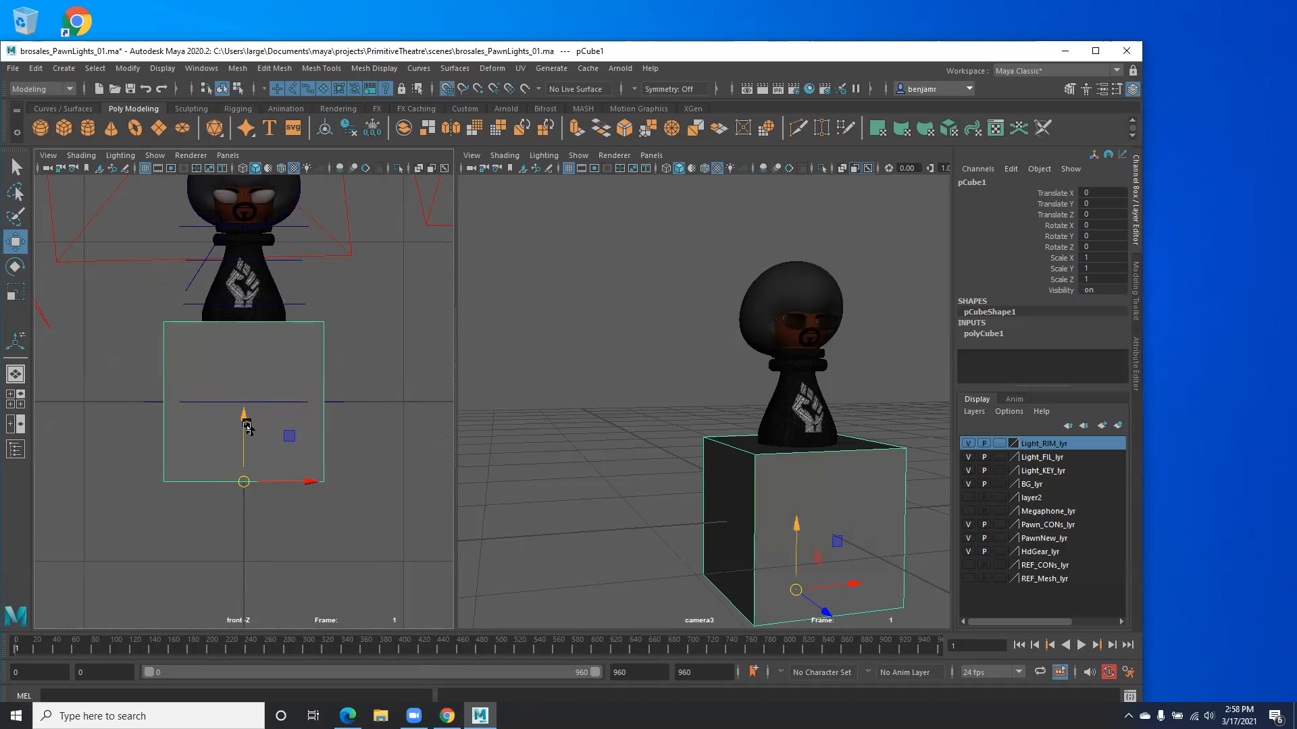
drag(247, 425, 244, 405)
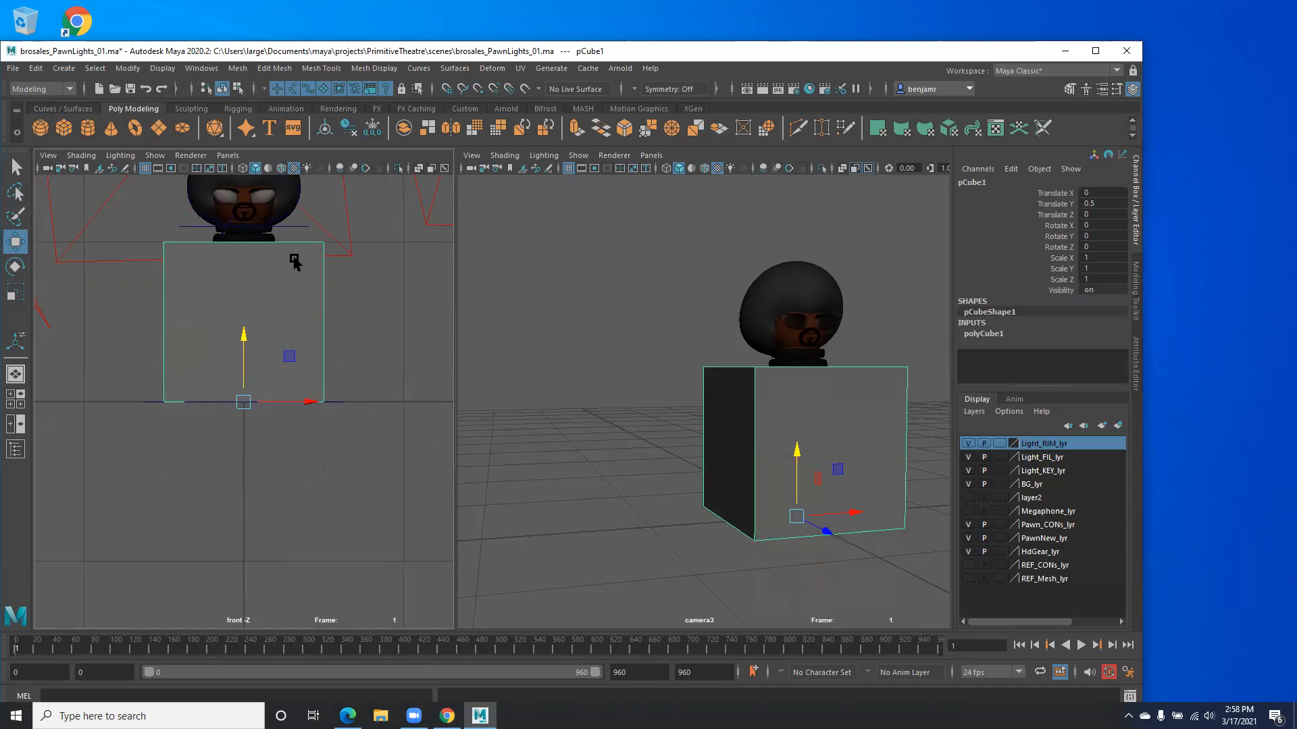
Step: Show the front view in wireframe and scale the cube uniformly from its base to about 3.82
scroll(280, 404, down, 8)
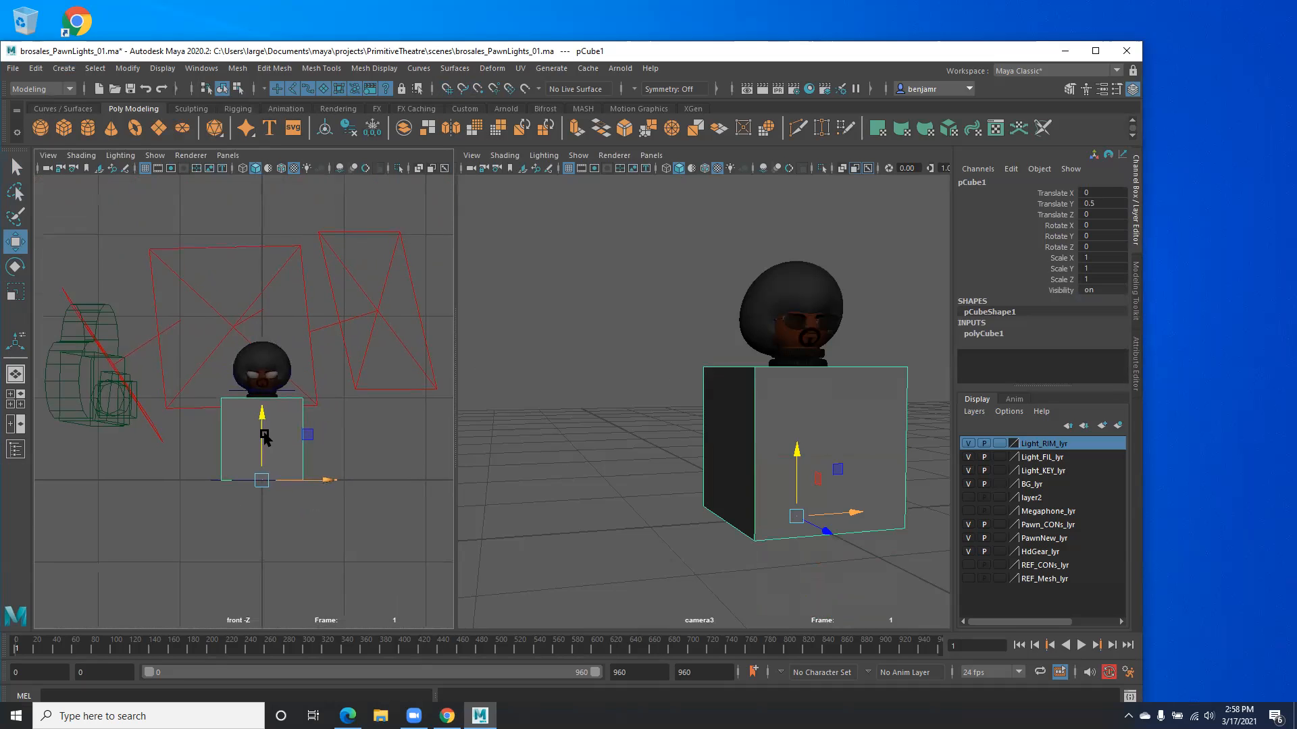
key(r)
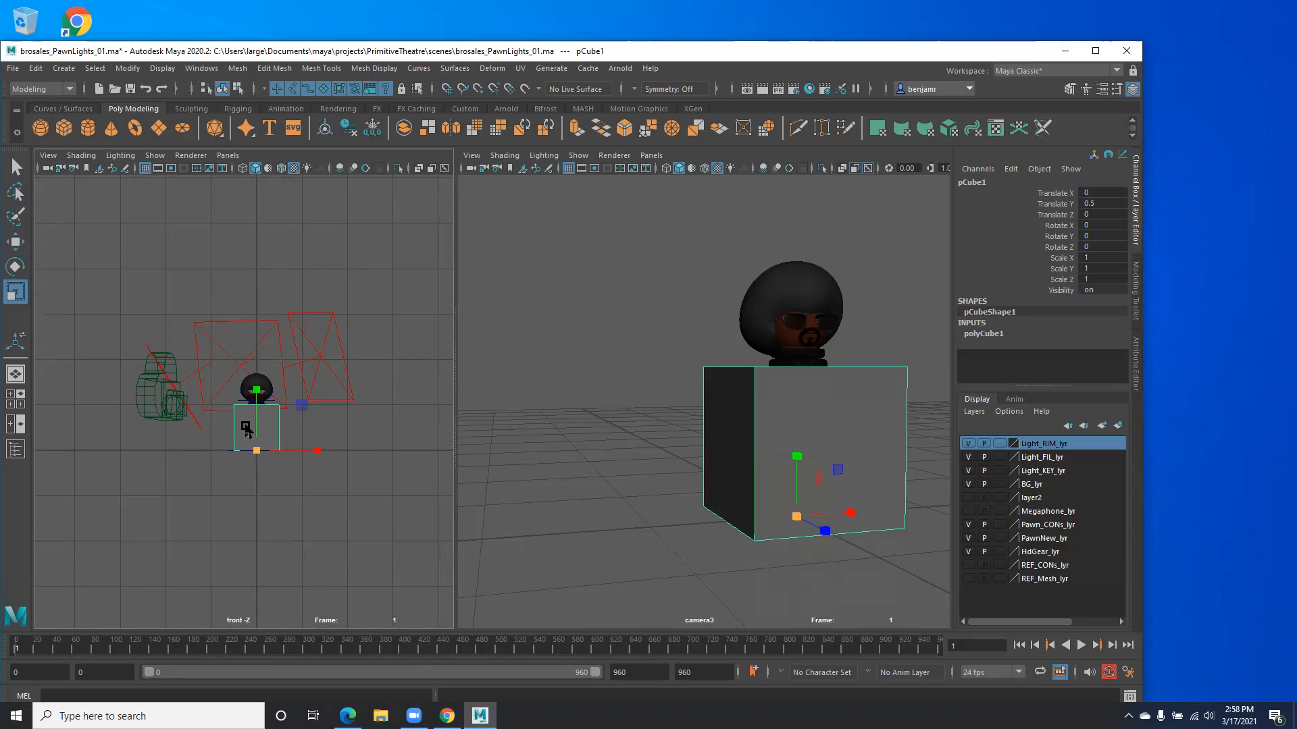
key(4)
drag(257, 451, 407, 505)
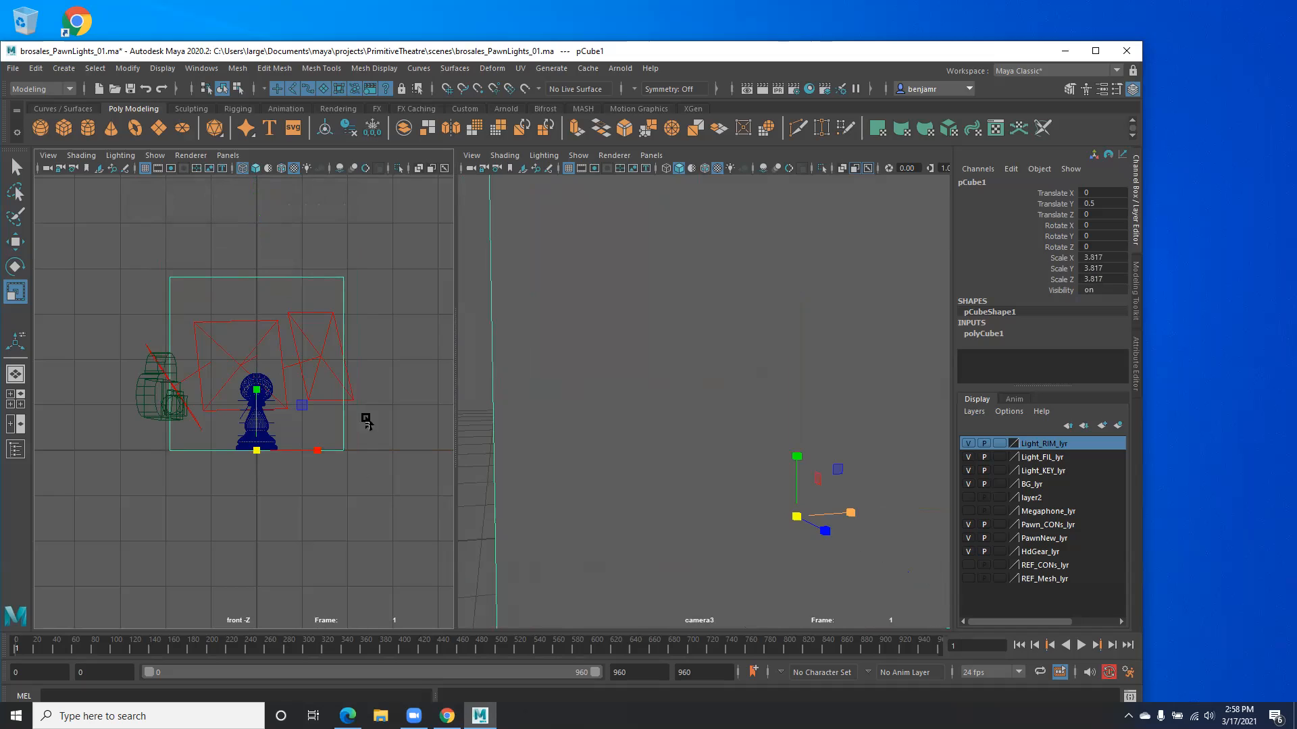
Step: Rotate the cube around its vertical axis and set Rotate Y to -45
key(e)
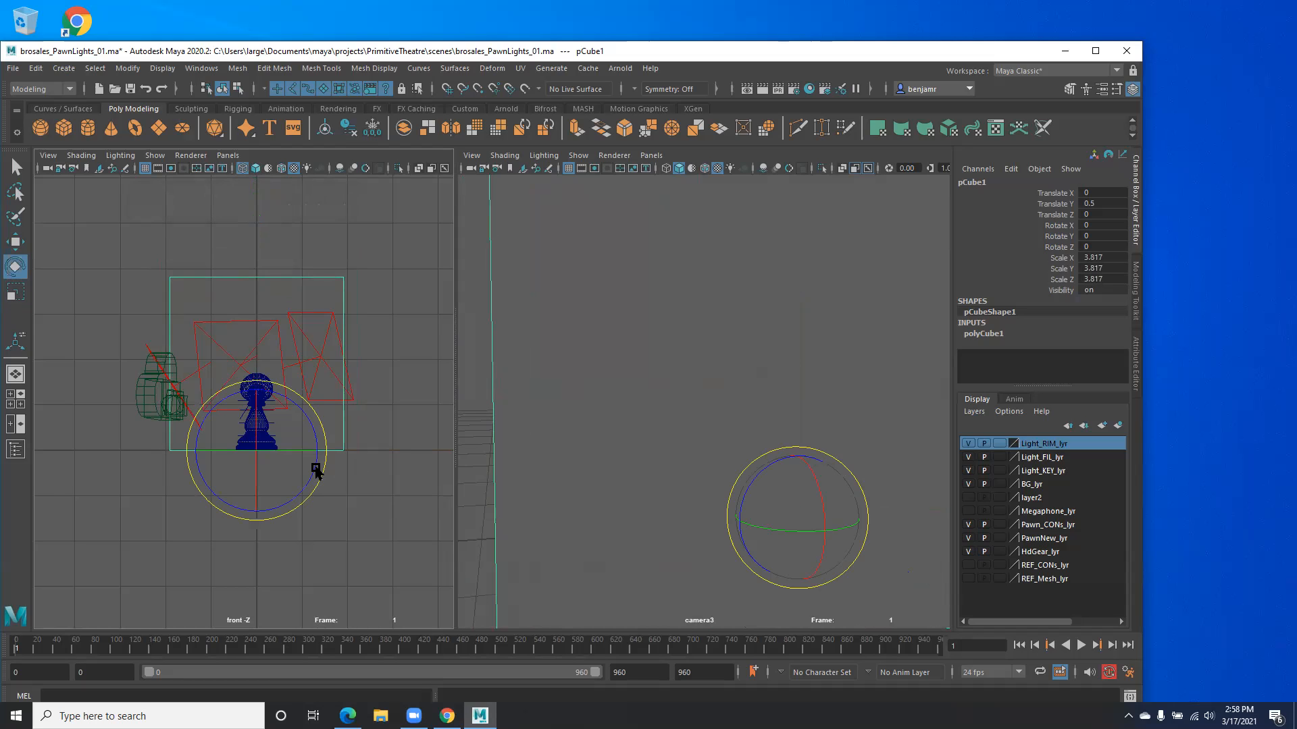
drag(284, 452, 257, 457)
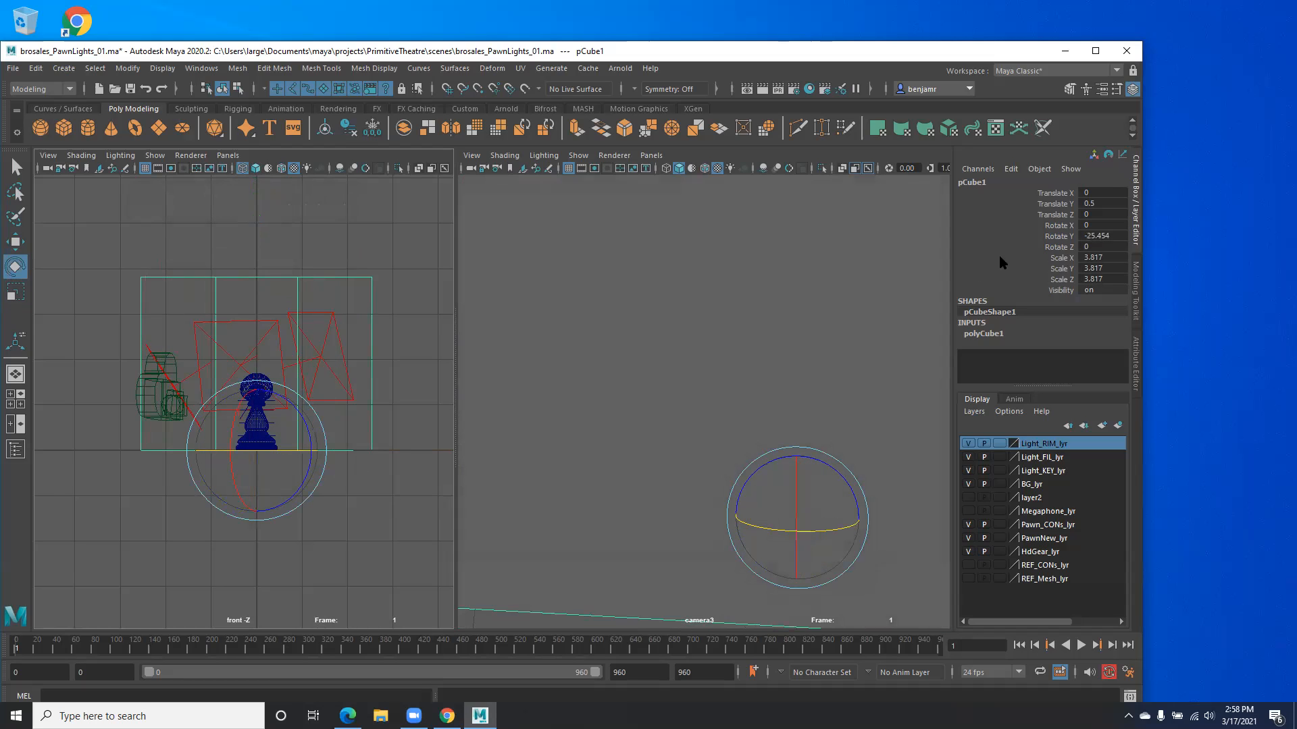
click(1097, 236)
text(-45)
key(Return)
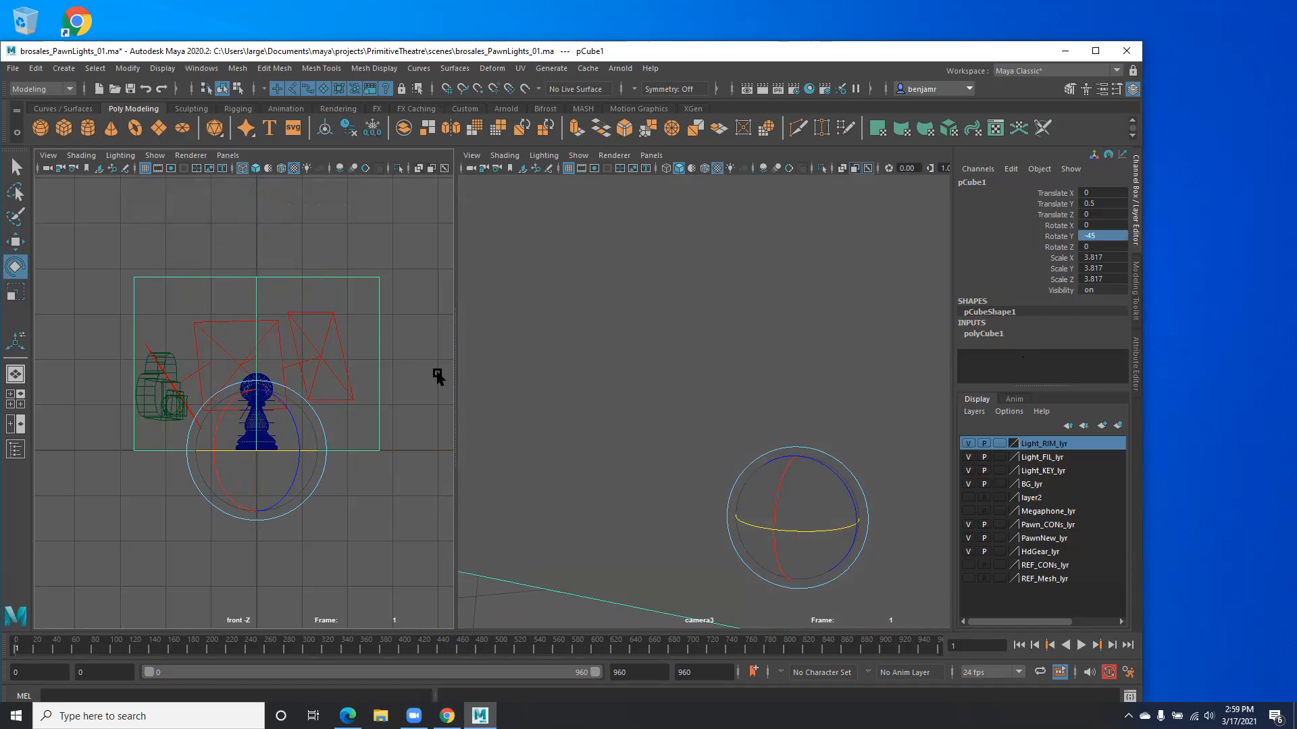
Step: In the perspective view, delete the cube's top and two front faces, leaving the floor and two back walls
scroll(359, 401, down, 2)
key(space)
drag(333, 395, 328, 359)
alt+middle_drag(279, 353, 292, 440)
mouse_move(291, 440)
alt+mouse_down()
mouse_move(294, 417)
mouse_move(307, 422)
alt+mouse_up()
mouse_move(307, 426)
alt+right_down()
mouse_move(347, 443)
mouse_move(322, 442)
alt+right_up()
alt+drag(323, 444, 305, 444)
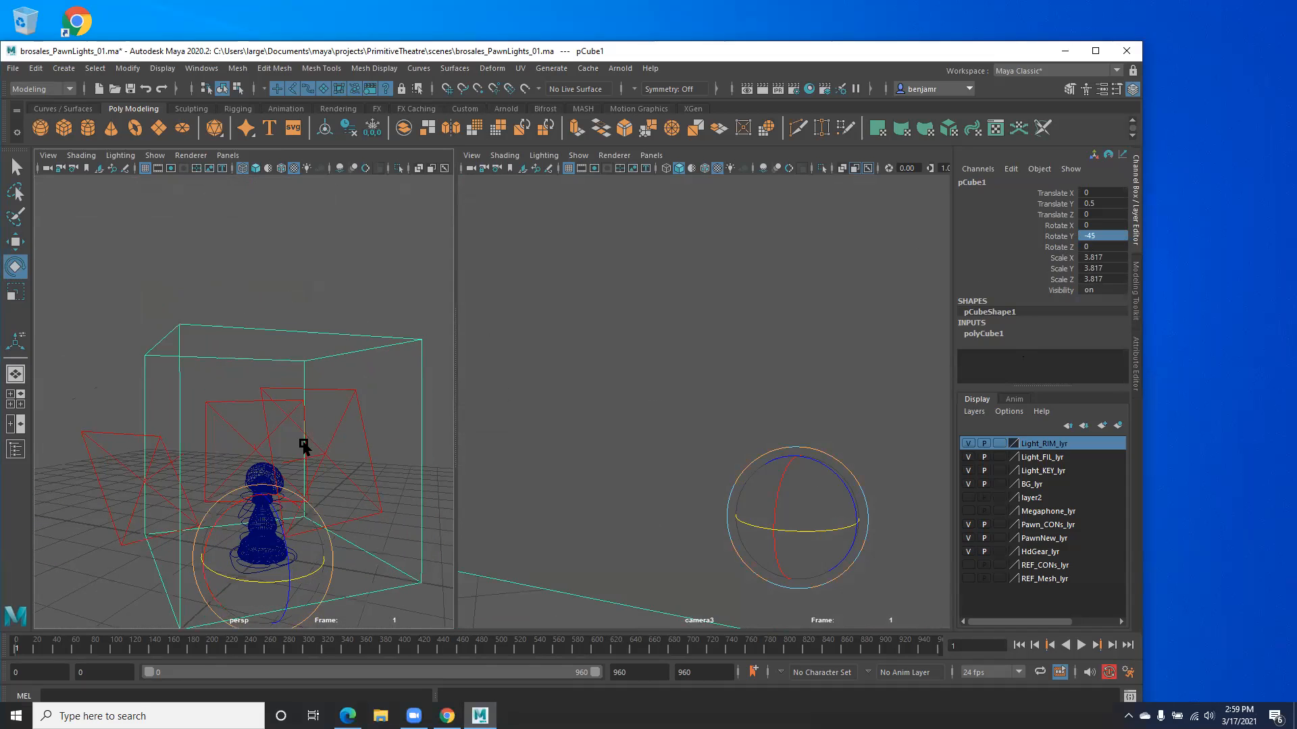
alt+drag(170, 470, 175, 414)
right_drag(212, 370, 214, 380)
drag(232, 334, 255, 343)
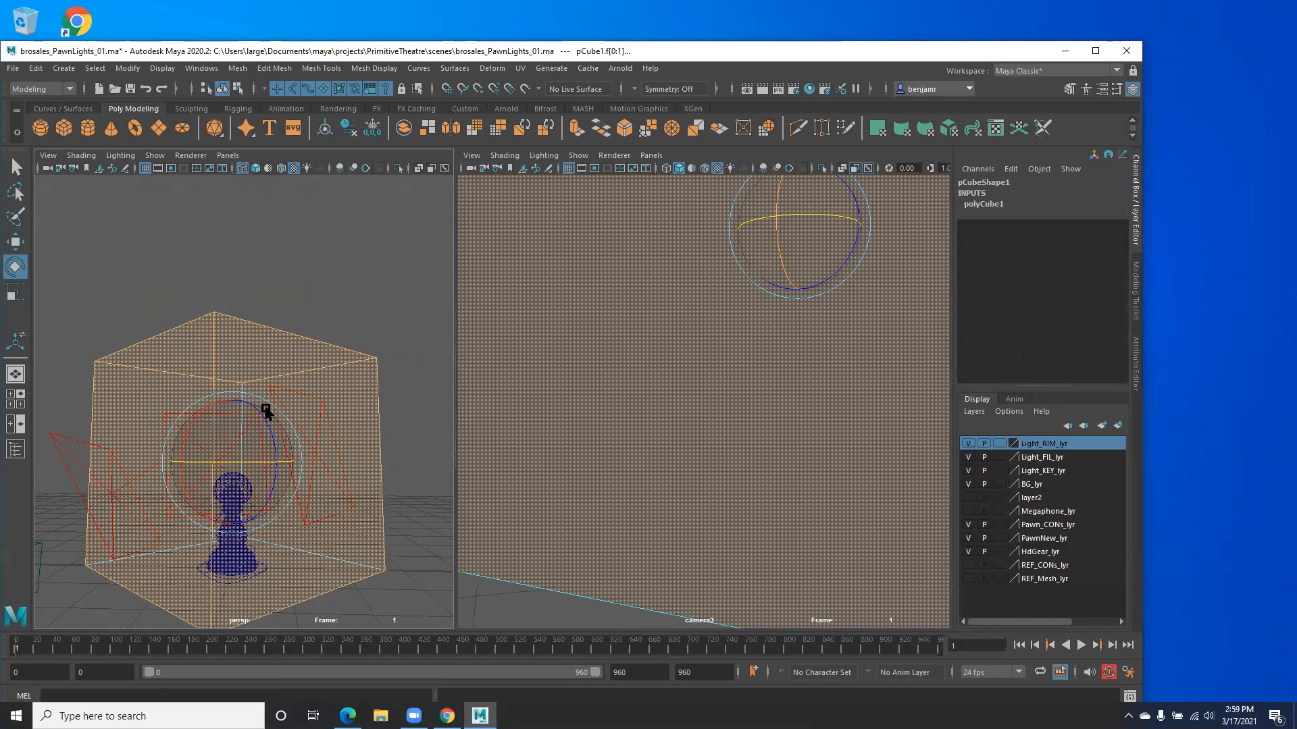
alt+drag(202, 397, 273, 435)
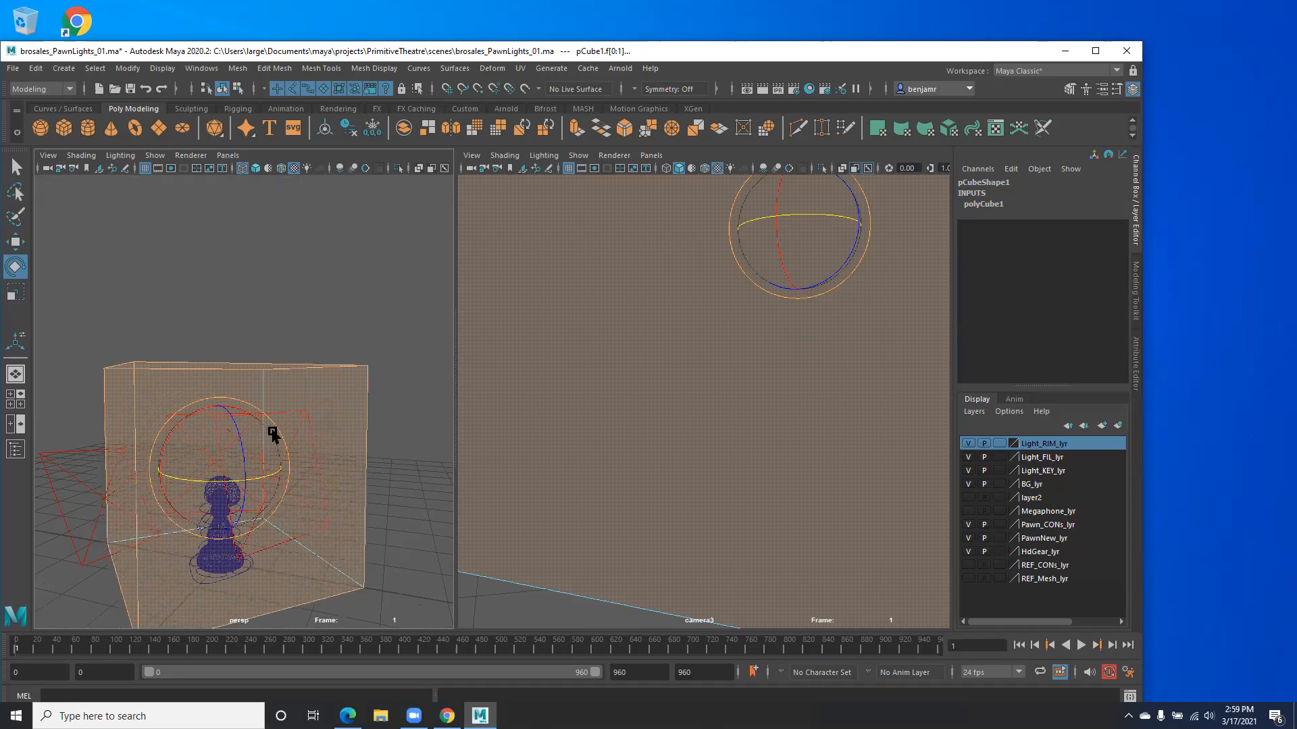
key(Delete)
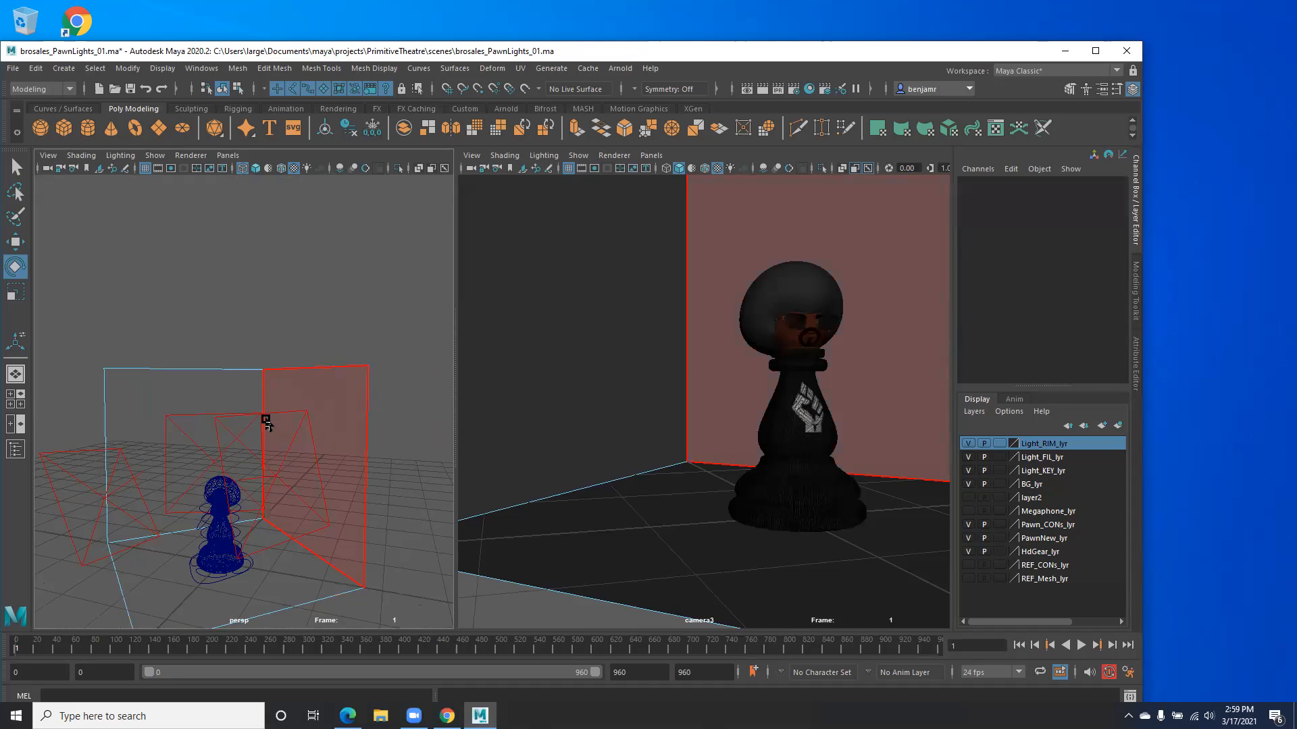
Step: Return the open room cube to object mode and clear the selection
alt+right_drag(271, 418, 158, 404)
alt+drag(158, 404, 192, 398)
right_drag(192, 393, 239, 323)
click(162, 347)
alt+right_drag(162, 349, 255, 415)
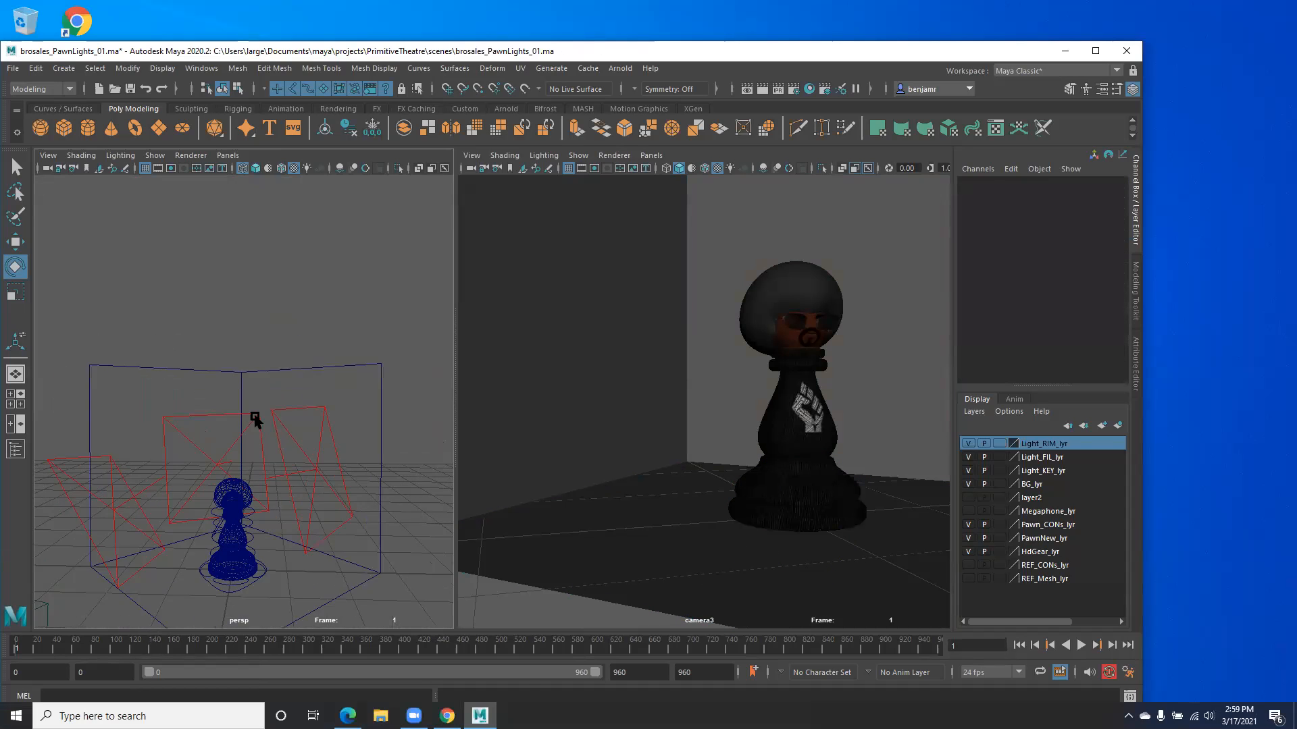
Step: Show textured shading in the perspective view and delete the three old area lights around the pawn
key(6)
mouse_move(202, 449)
alt+mouse_down()
mouse_move(233, 466)
mouse_move(208, 304)
mouse_move(232, 349)
alt+mouse_up()
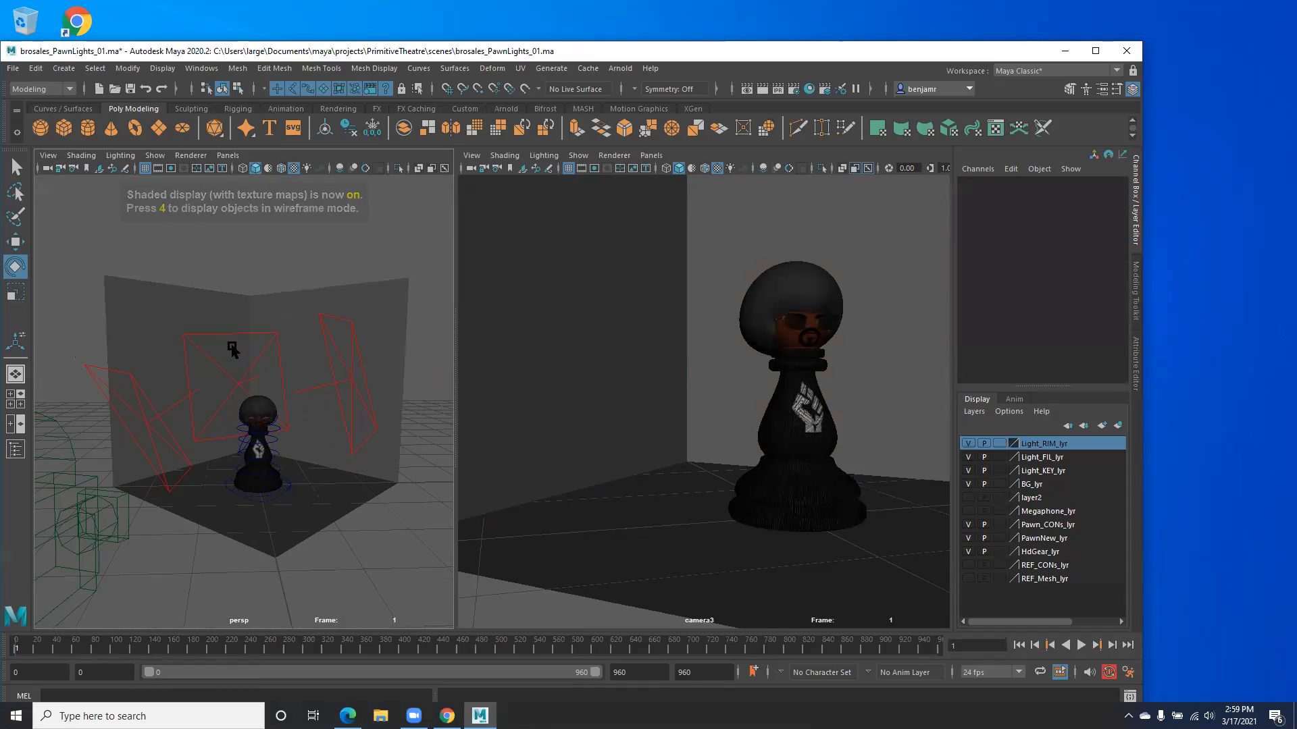
click(333, 376)
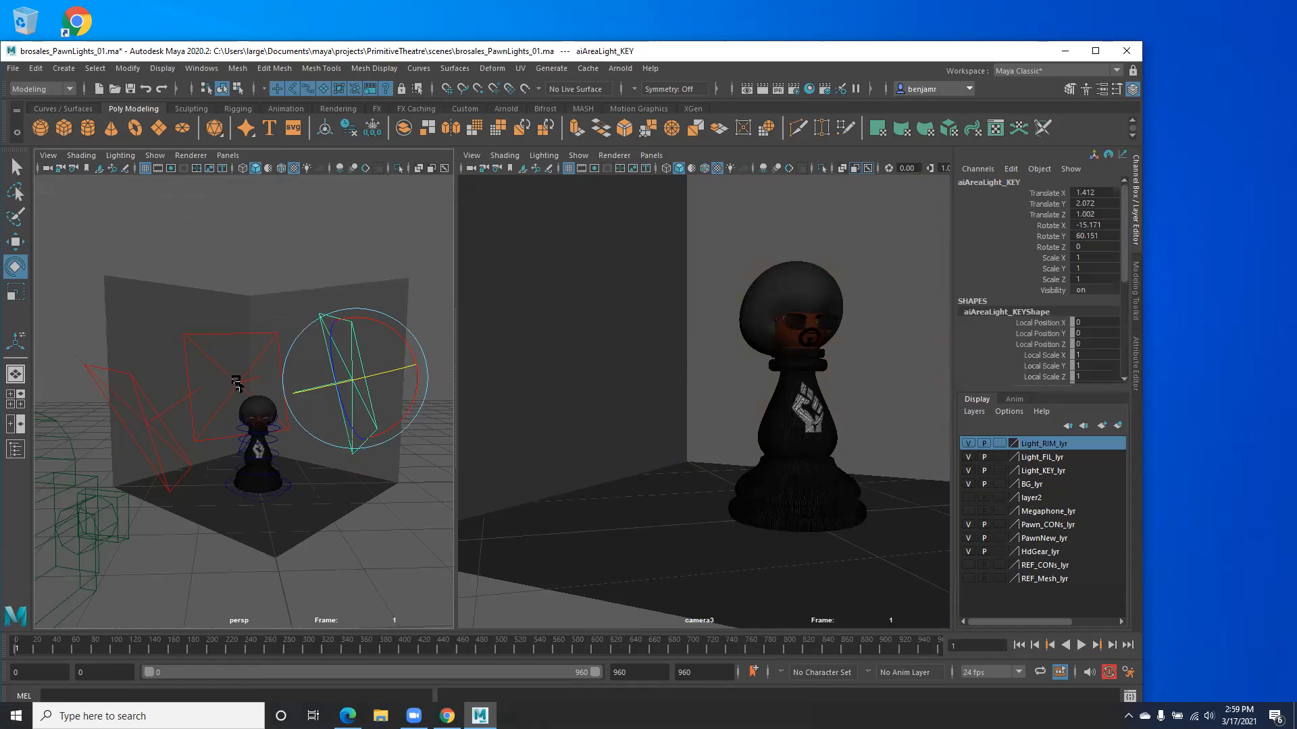
click(233, 386)
shift+click(93, 378)
key(Delete)
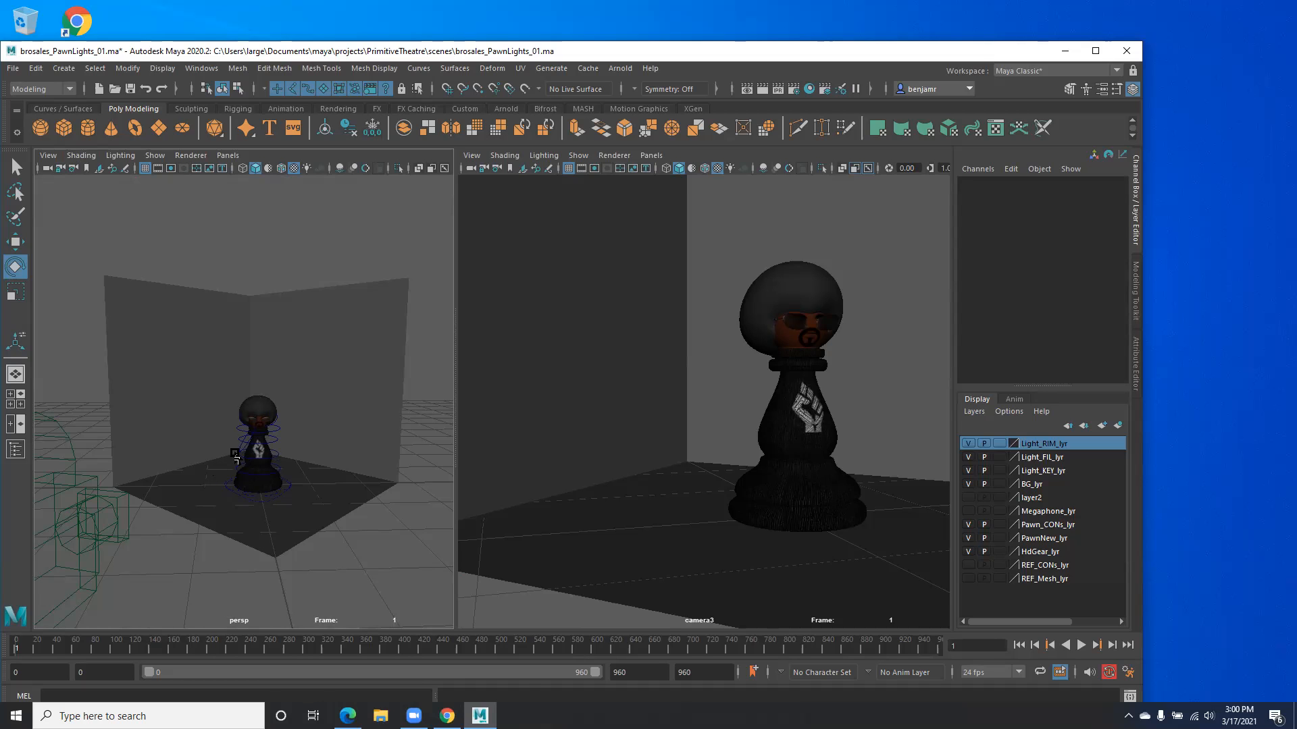
Step: Select camera3 and unlock all of its transform and visibility channels
alt+drag(332, 495, 279, 481)
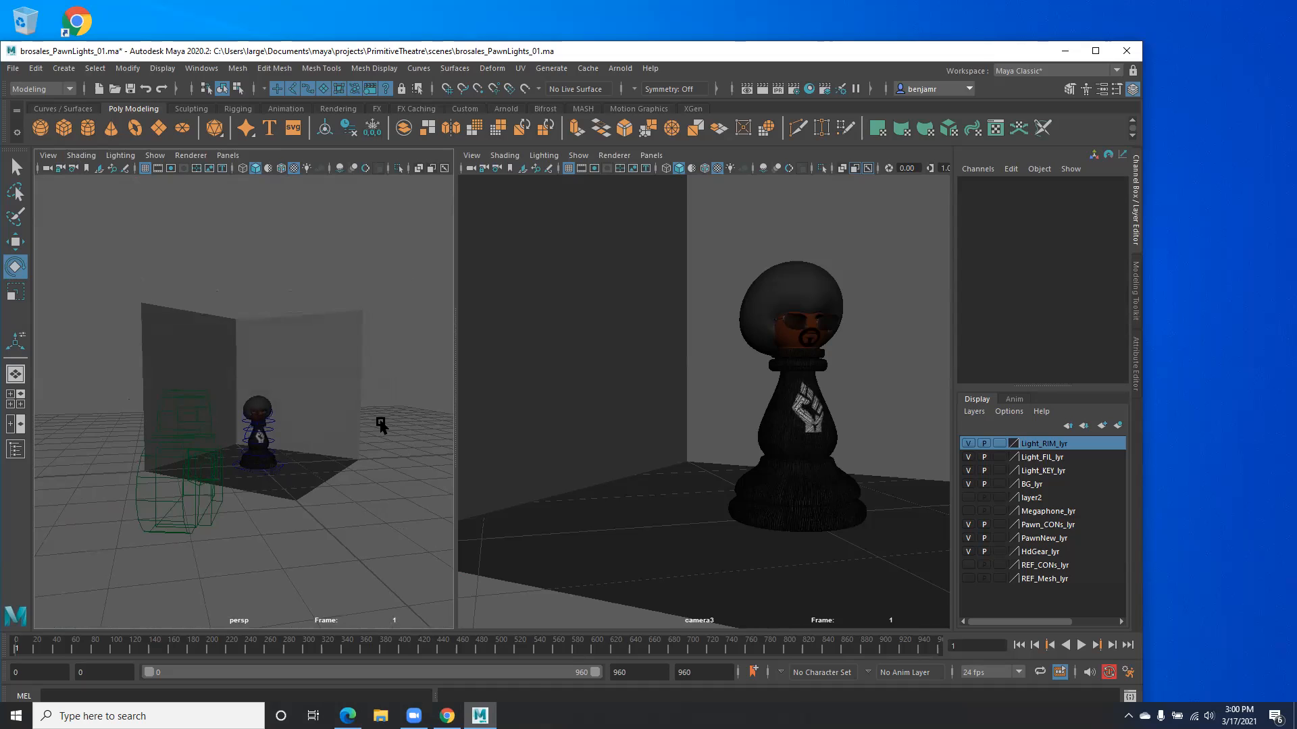
key(space)
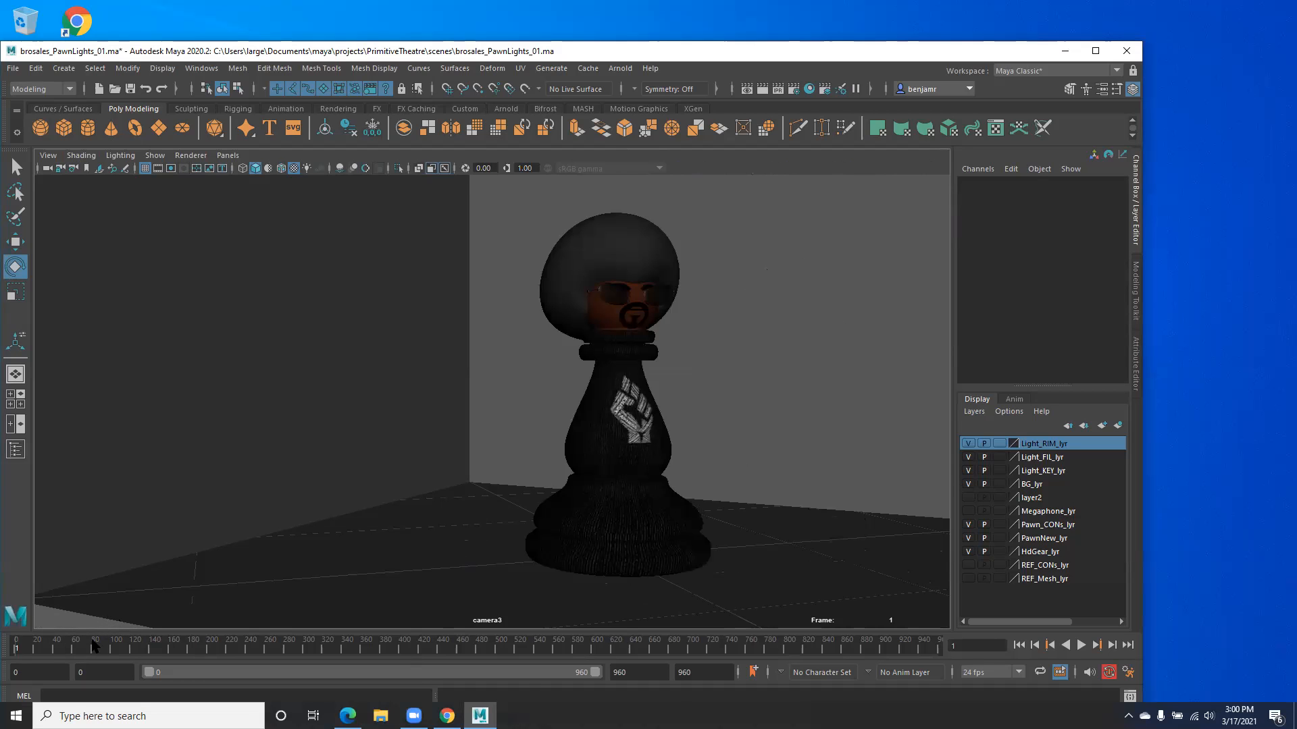
key(space)
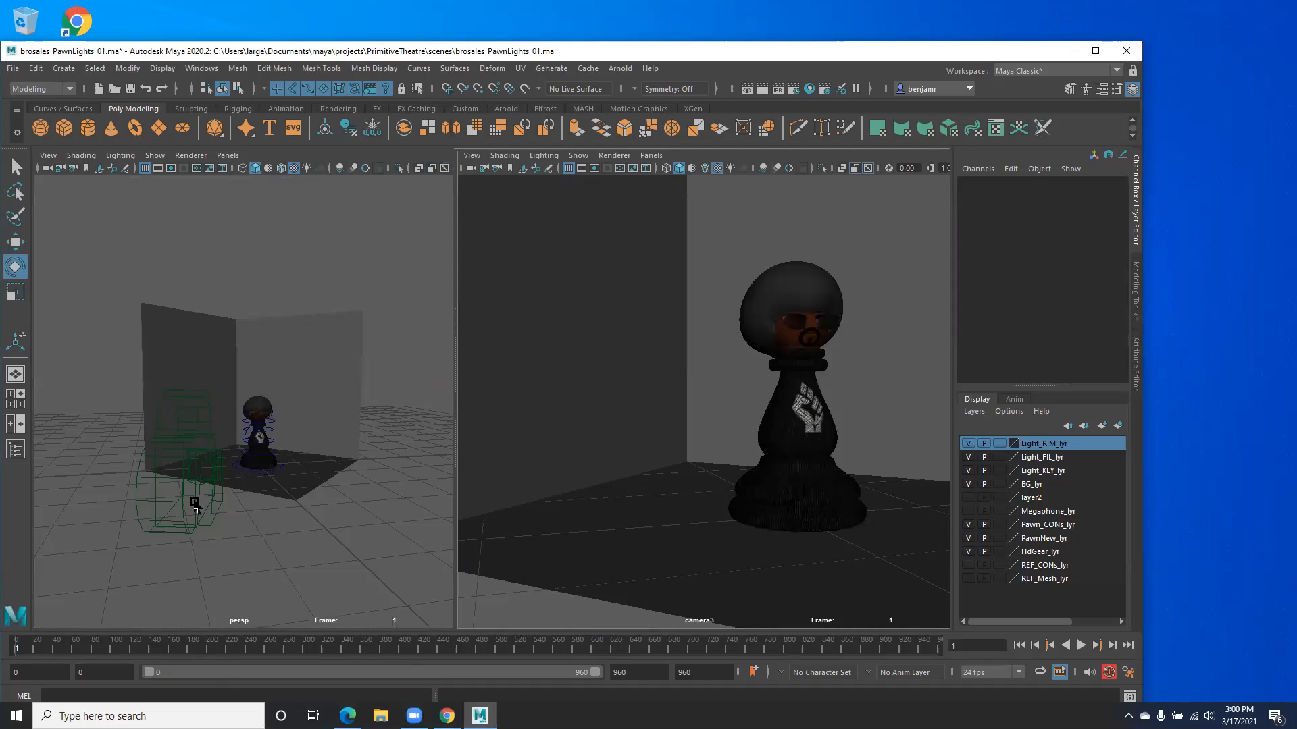
click(220, 538)
drag(1050, 193, 1041, 302)
key(space)
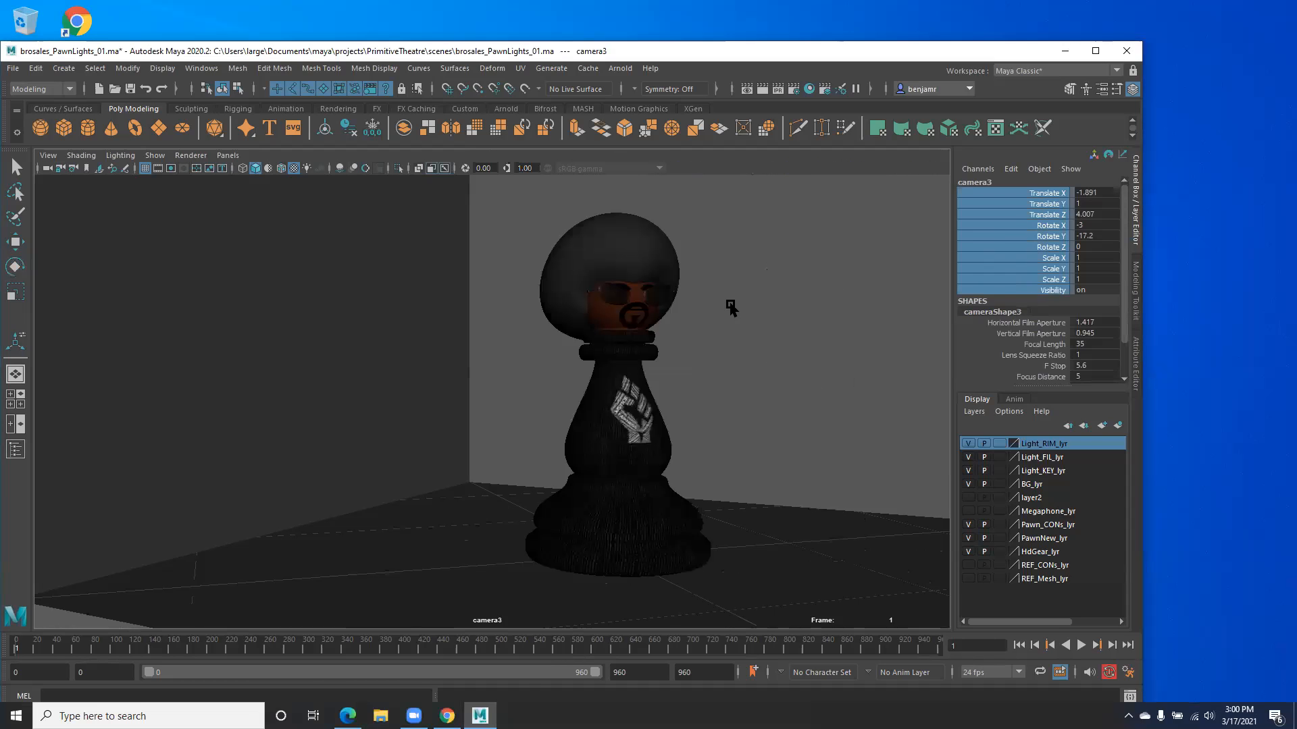
right_click(986, 223)
click(1043, 525)
Step: Shift camera3 to about -1.703, 1.063, 4.007 to reframe the pawn, and lock its selected channels again
mouse_move(647, 423)
alt+middle_down()
mouse_move(626, 452)
mouse_move(623, 415)
mouse_move(627, 425)
alt+middle_up()
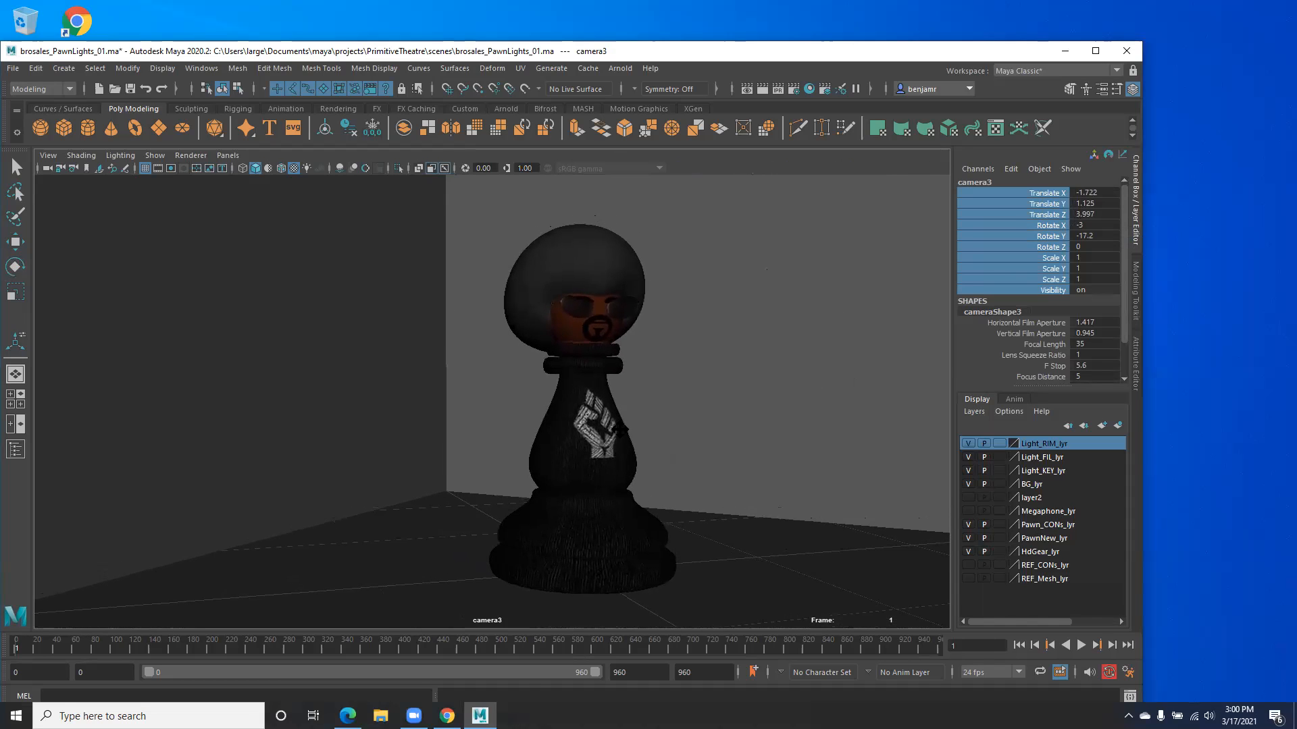
key(space)
right_click(1010, 216)
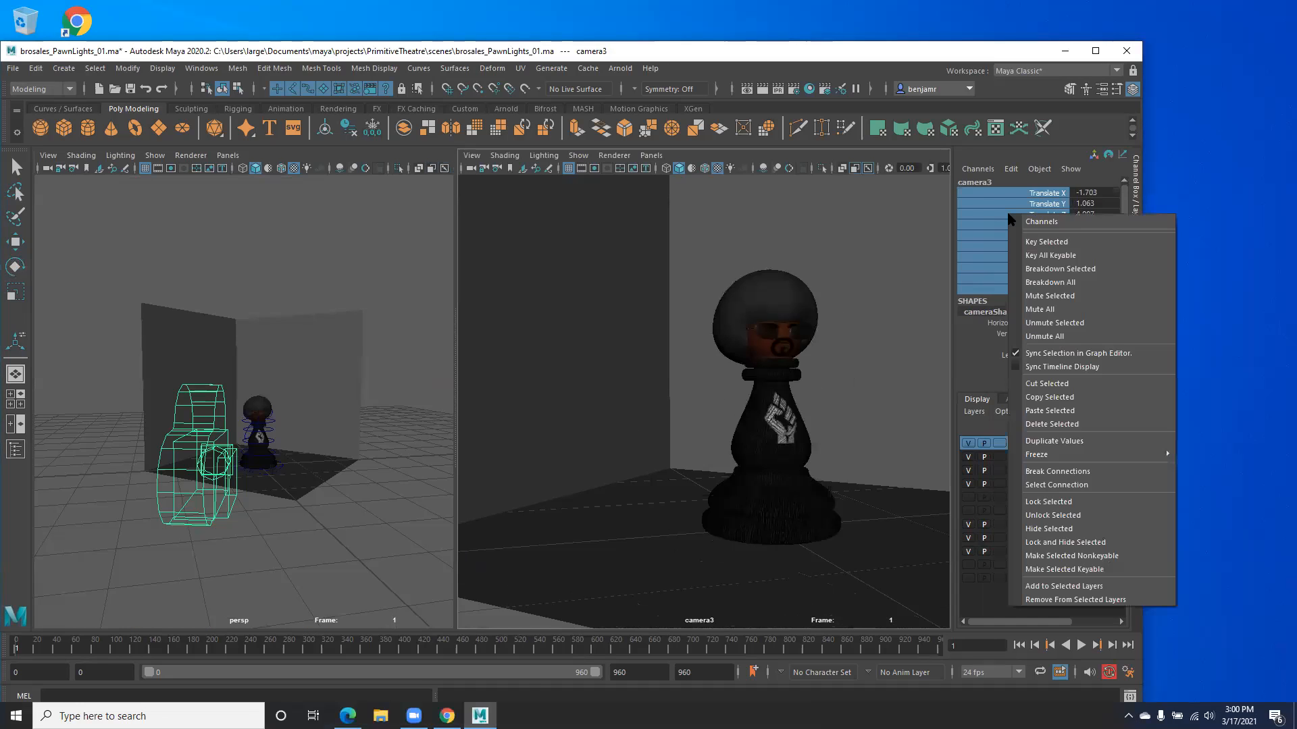
click(1067, 501)
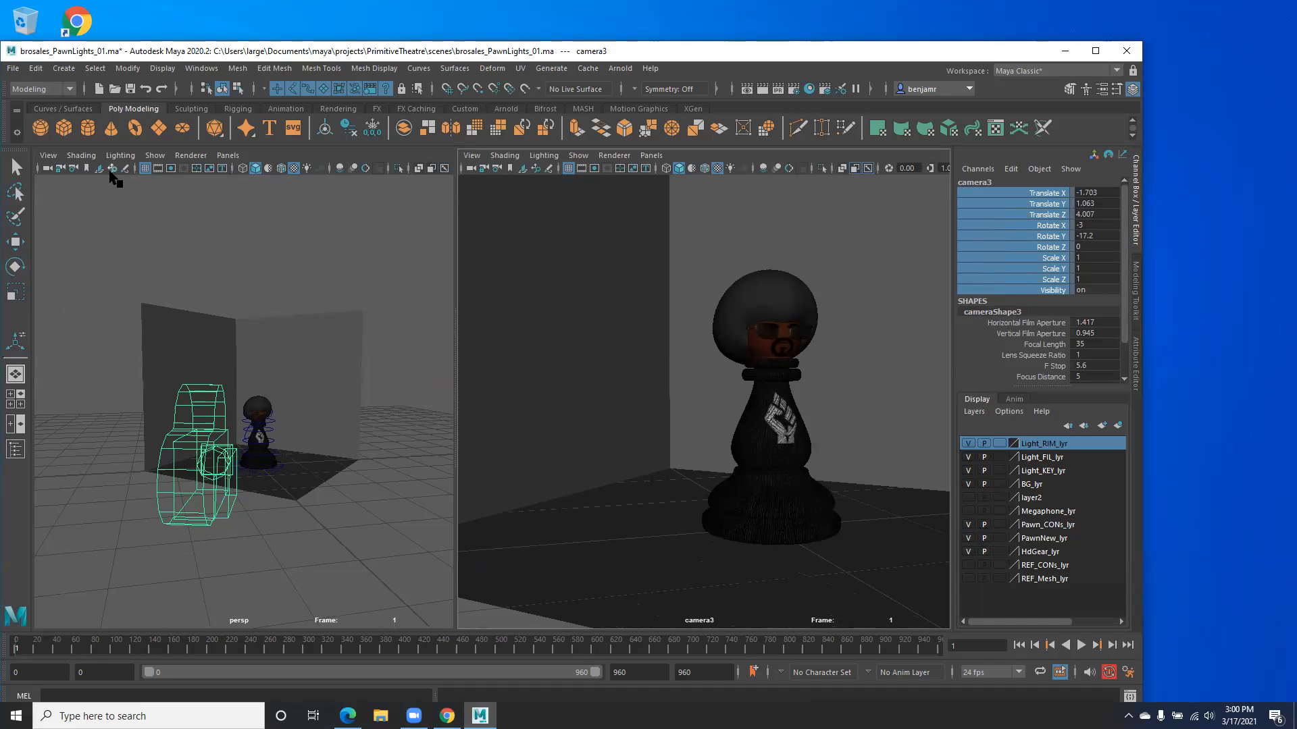
Step: Hide cameras in the perspective view and frame the open room with the pawn
click(152, 162)
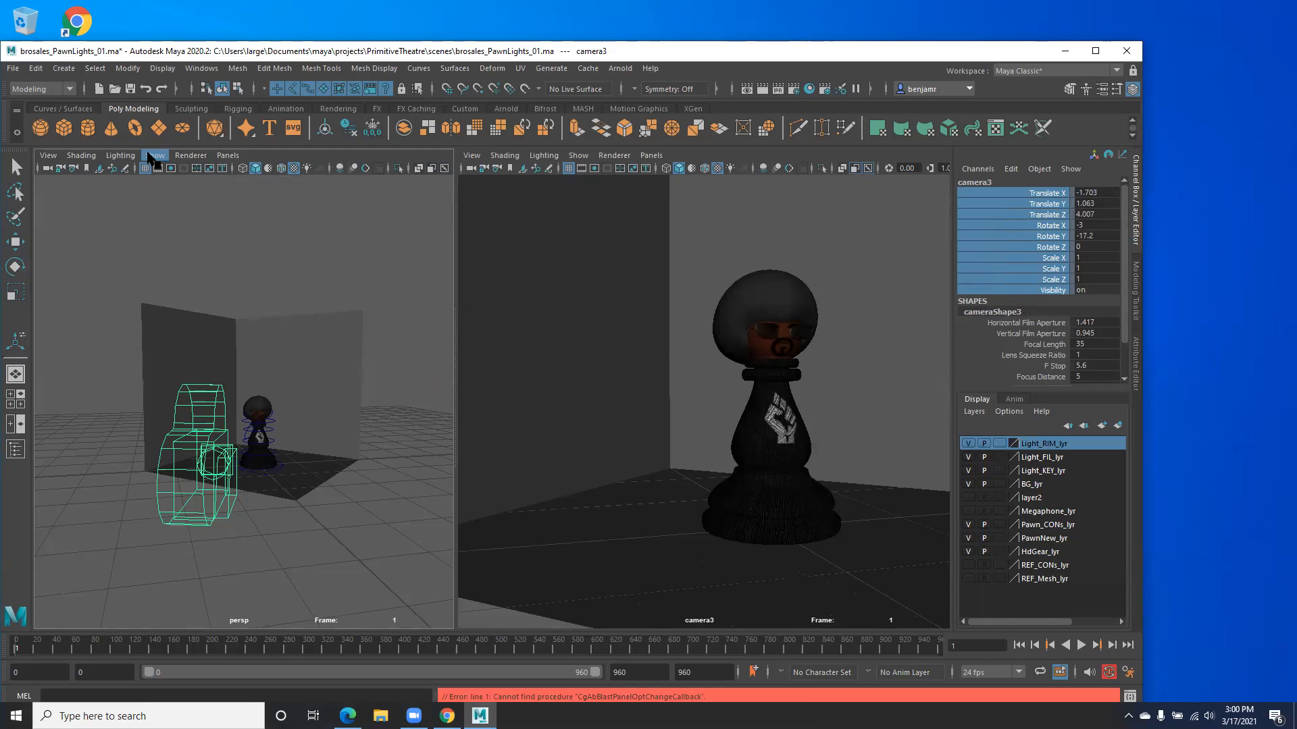
click(154, 156)
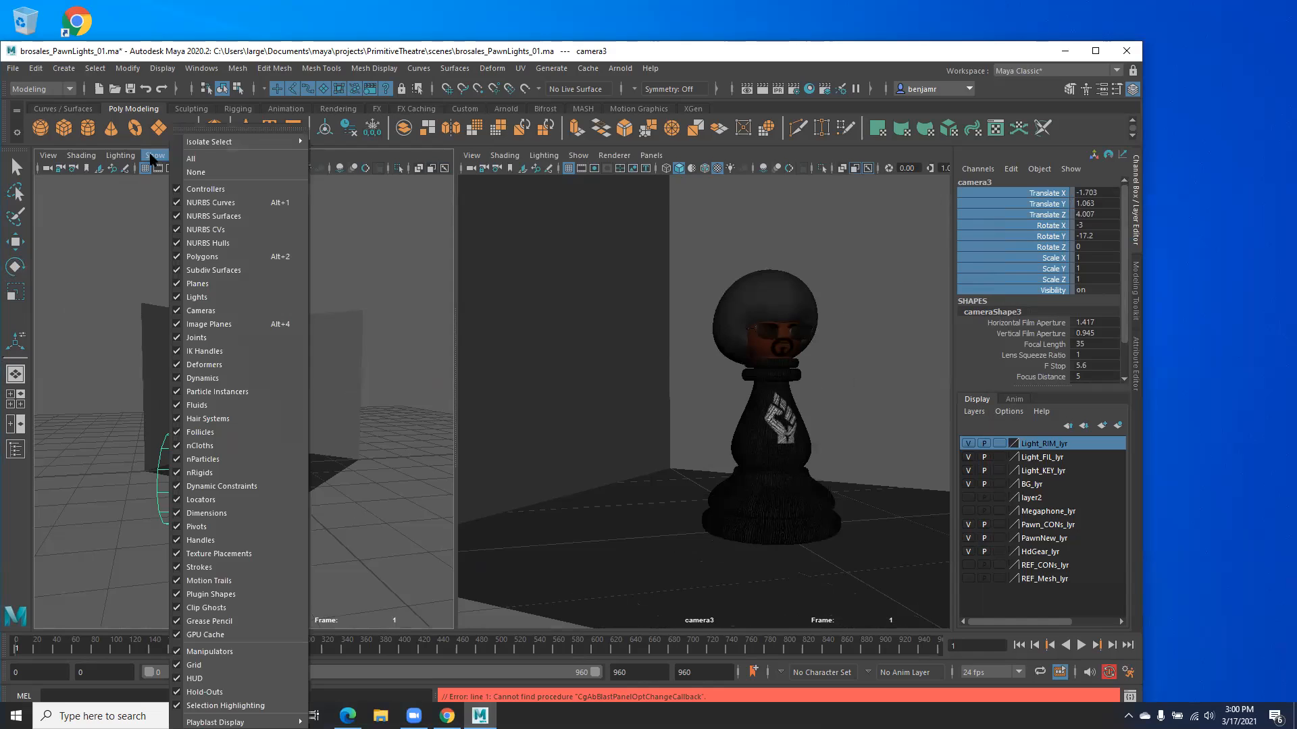
click(178, 309)
alt+drag(259, 431, 188, 379)
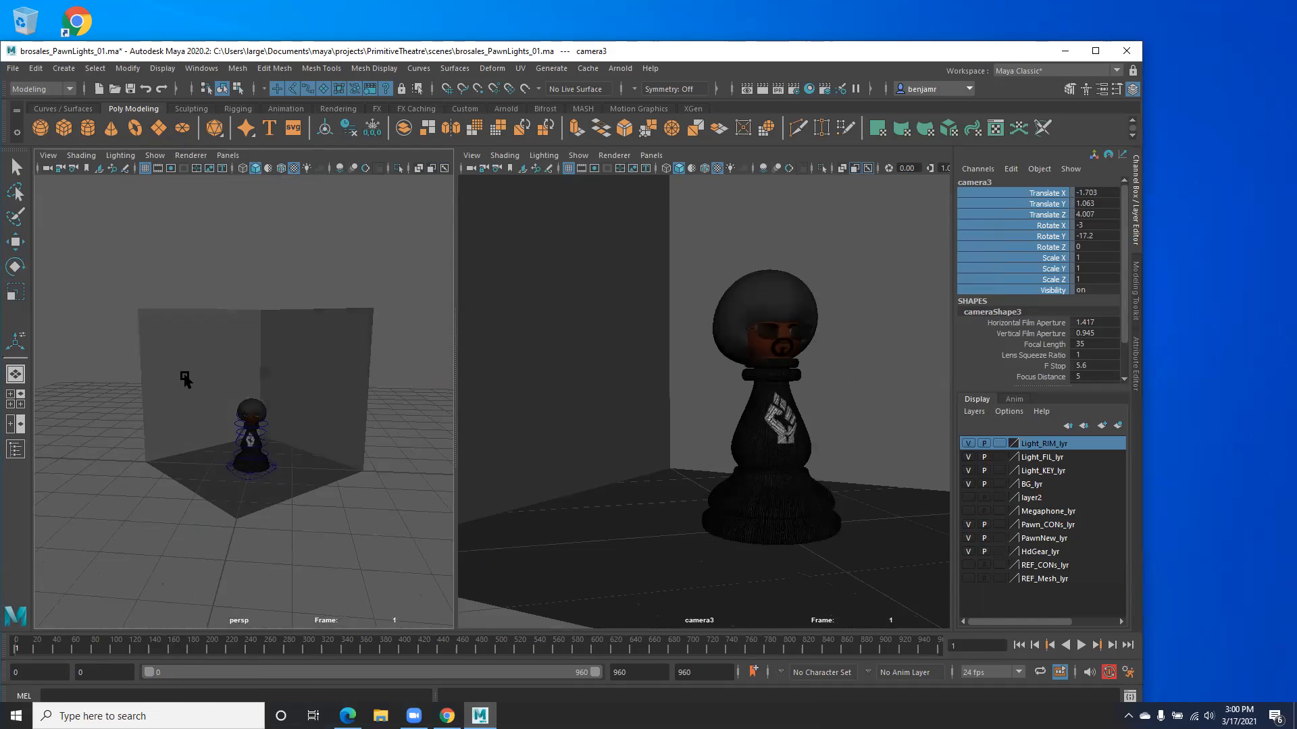
alt+right_drag(195, 417, 235, 439)
alt+drag(235, 439, 274, 447)
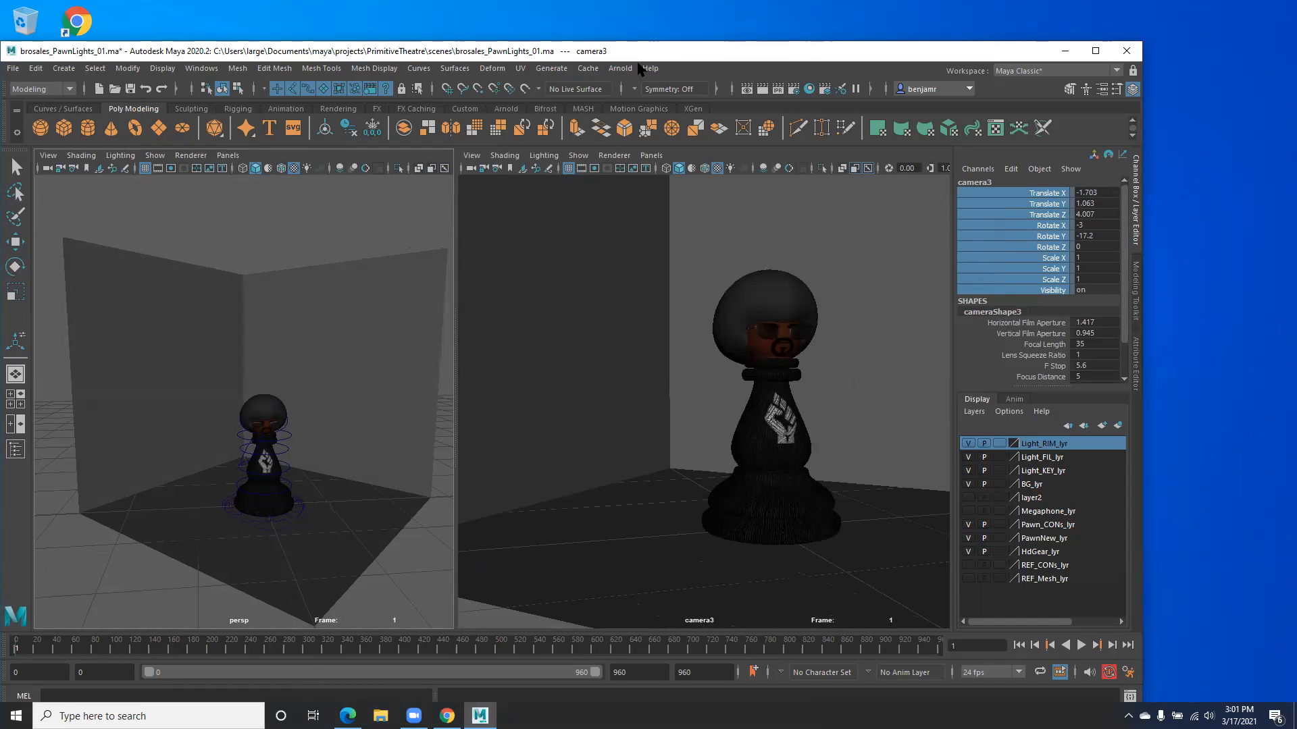
Step: Create an Arnold area light
click(620, 69)
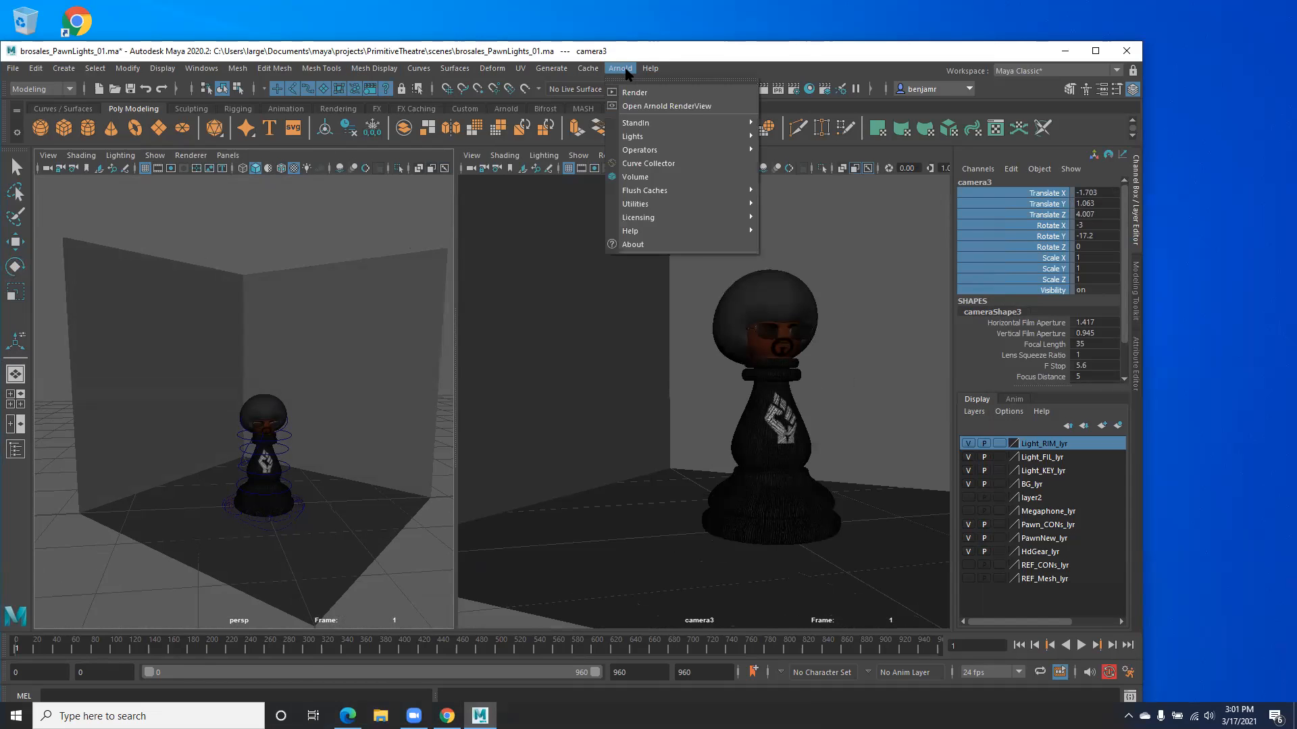
mouse_move(651, 138)
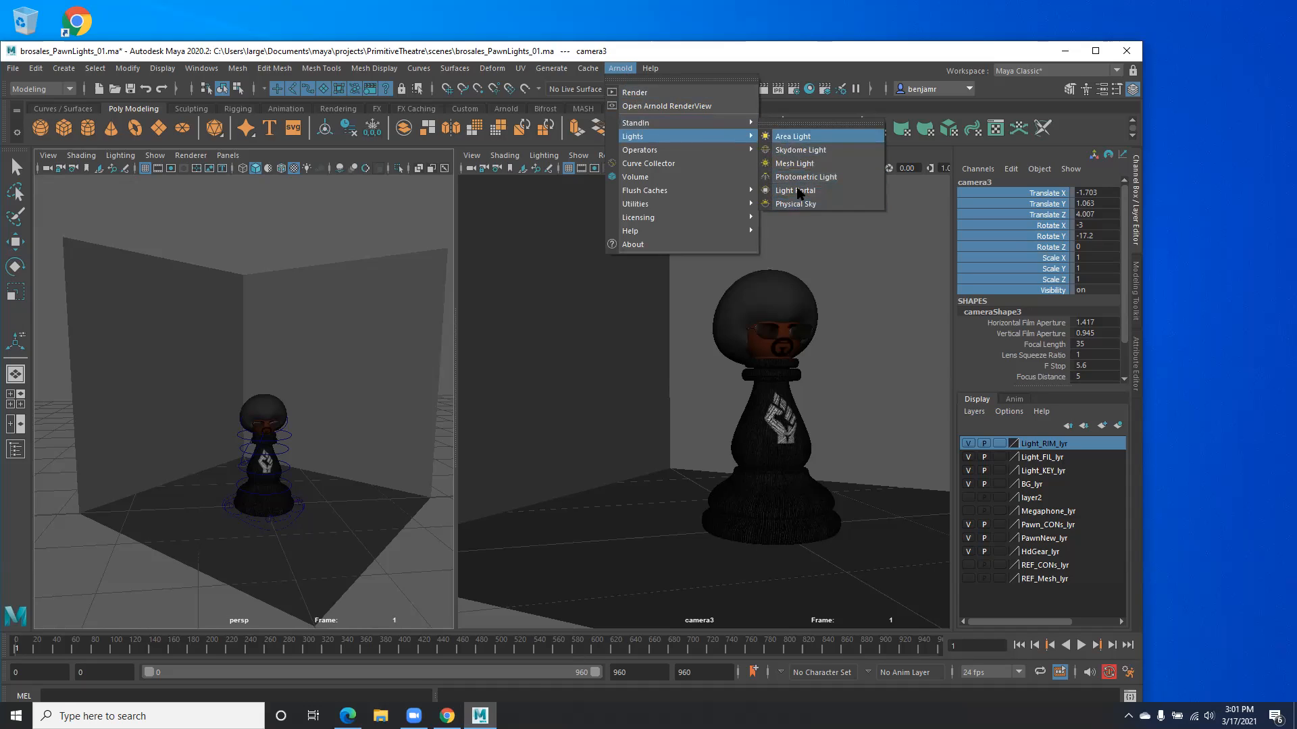
click(789, 140)
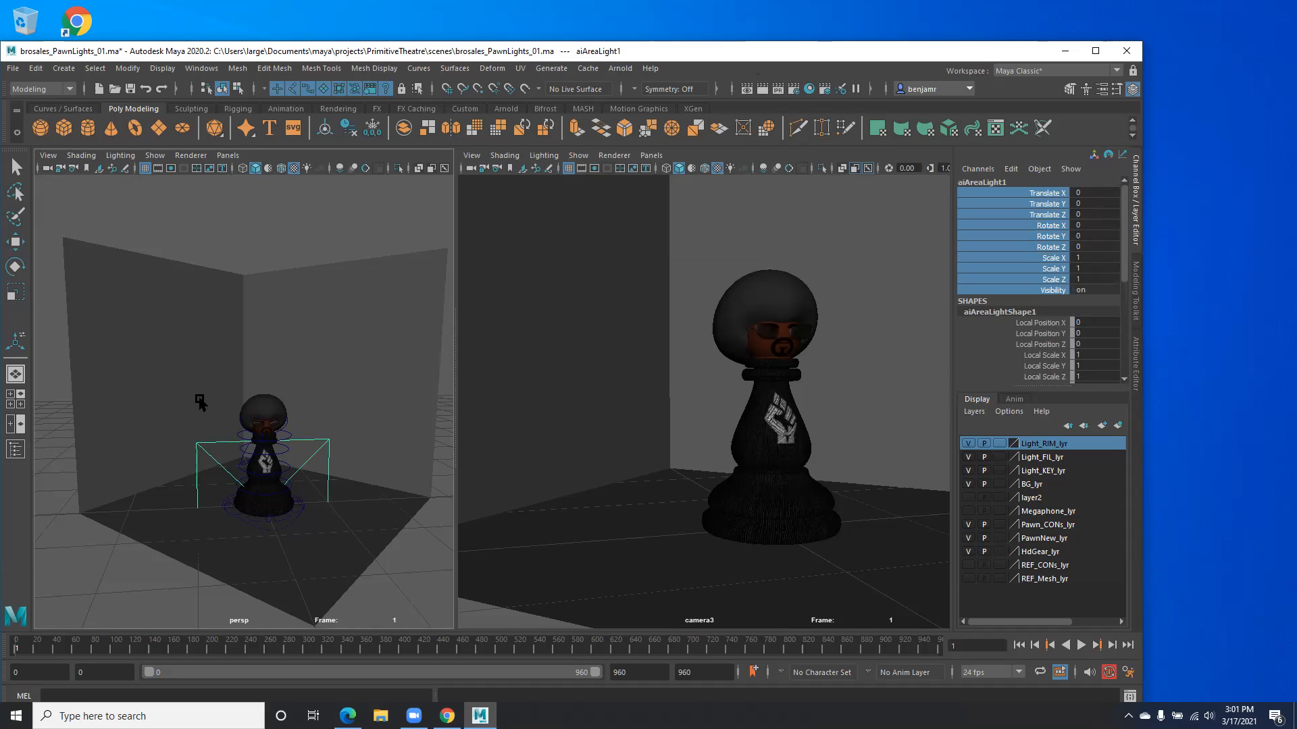
Step: Move the new area light in front of the pawn to about 1.854 in Z and rename it aiAreaLight_KEY
alt+drag(130, 414, 154, 428)
key(w)
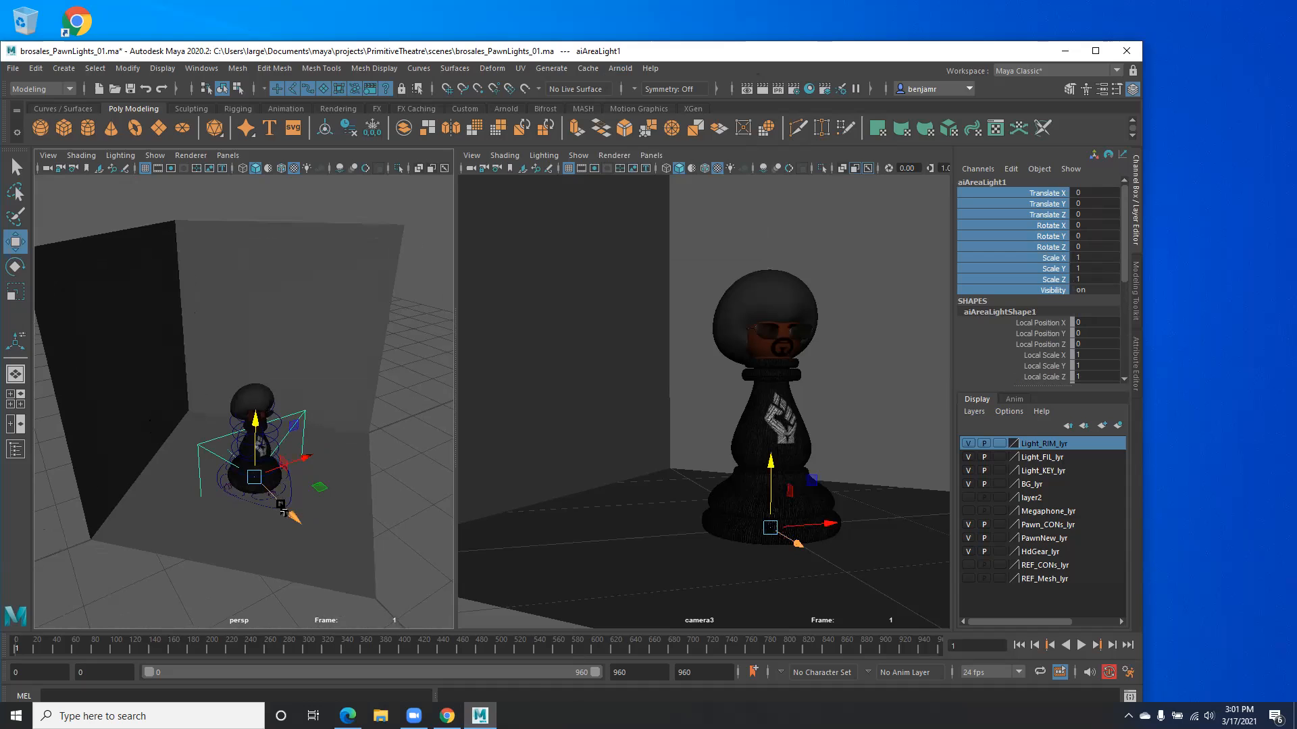
drag(292, 511, 403, 591)
alt+right_drag(205, 487, 69, 386)
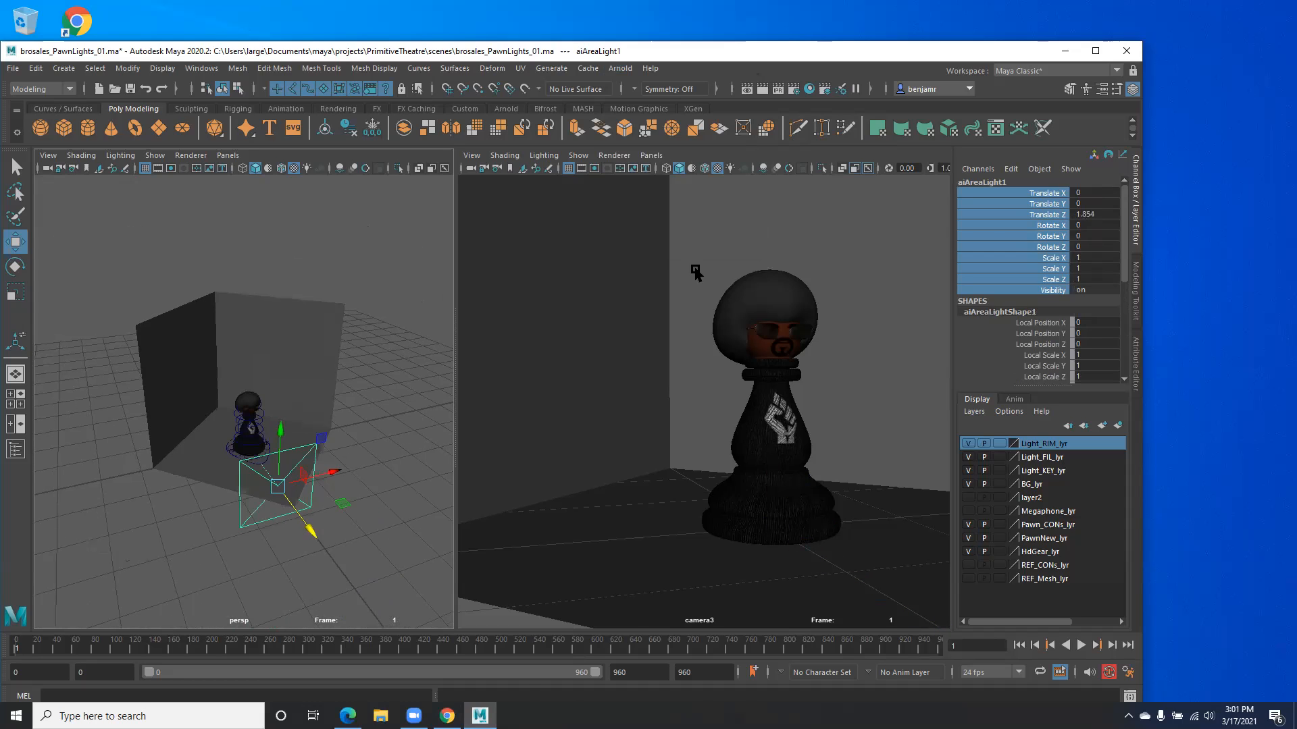
click(1005, 182)
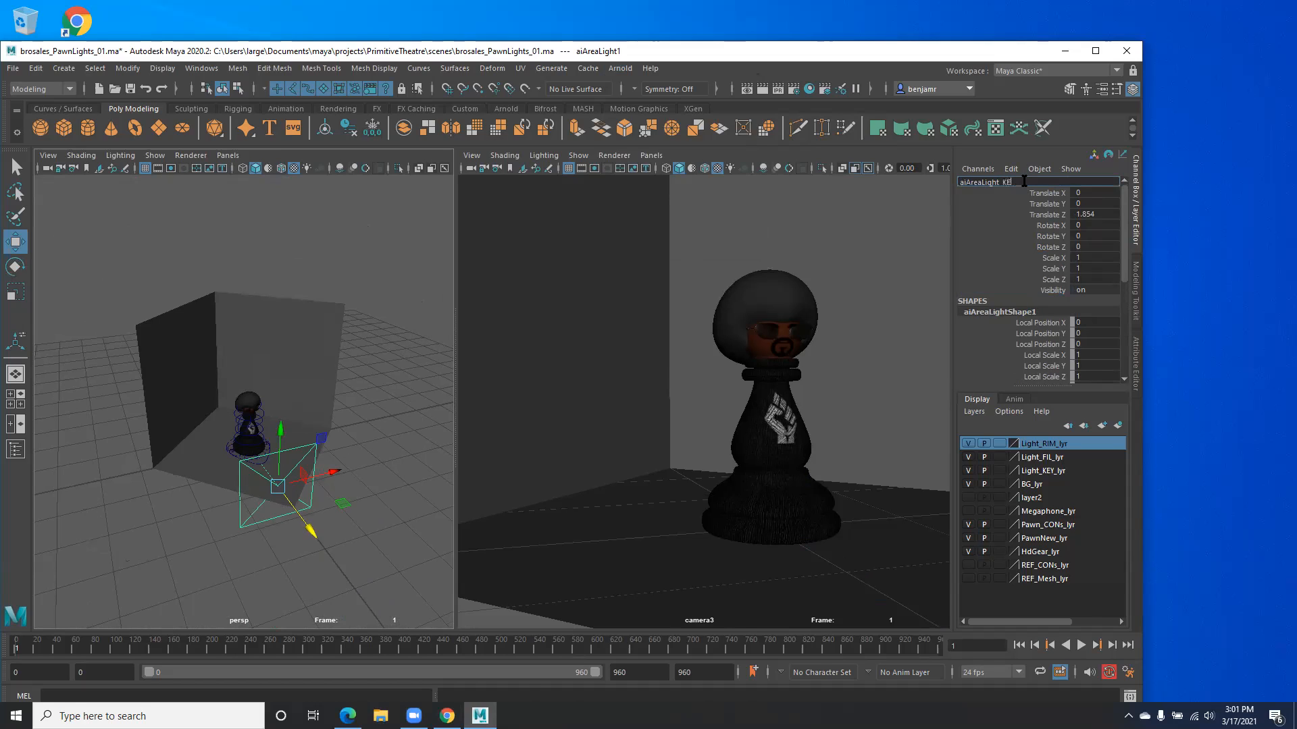
key(Return)
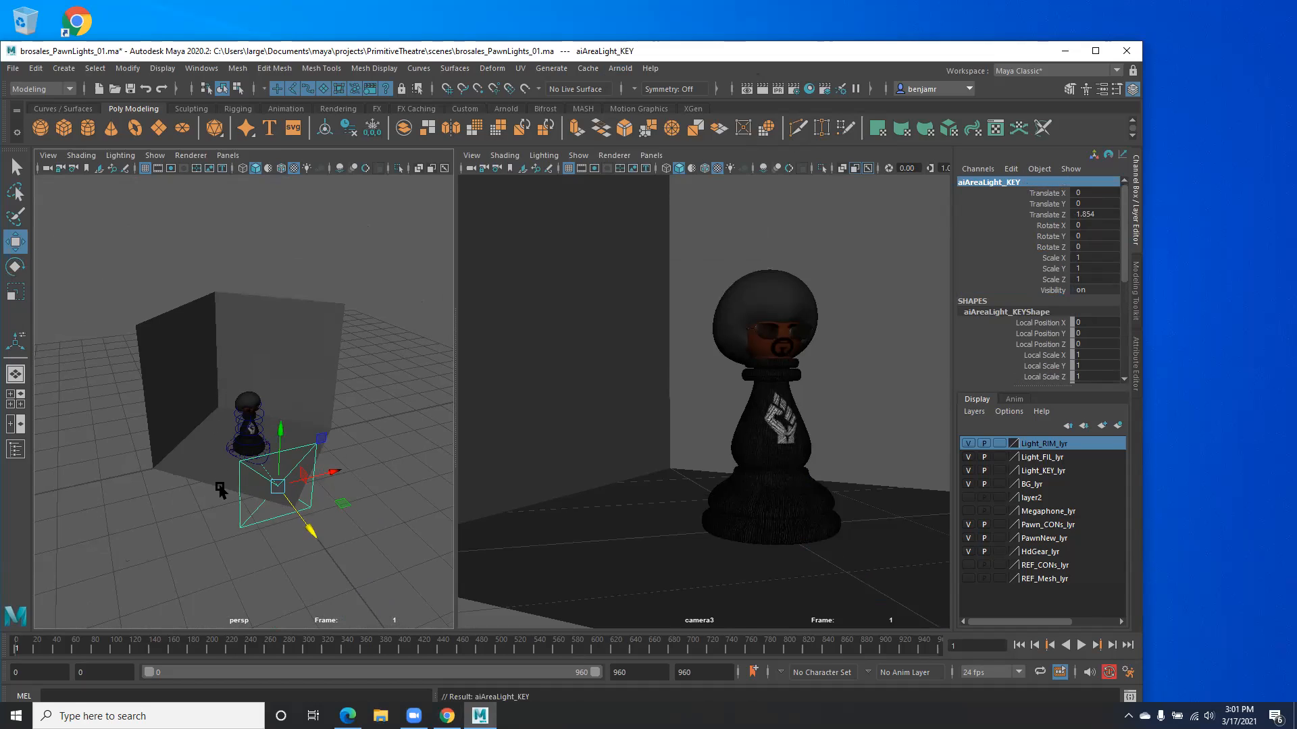
Step: Move the key light beside the pawn to about X 1.607, Z 1.183 and turn it about 55.65 degrees in Y
alt+drag(215, 543, 254, 526)
drag(300, 476, 371, 457)
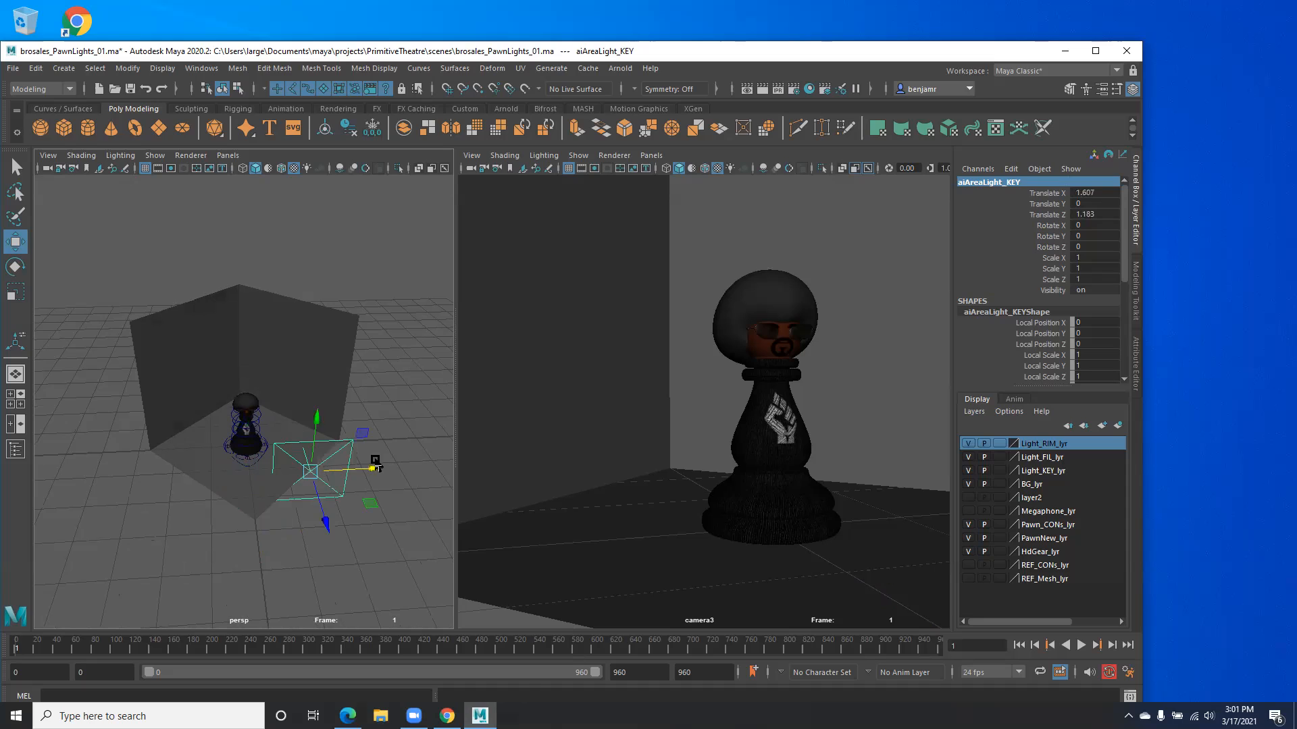
key(e)
drag(270, 510, 335, 529)
Step: Try raising the key light to about 2.108 in Y and tilting it about -12.18 degrees in X, undoing both changes
key(w)
drag(317, 422, 316, 343)
alt+drag(248, 473, 200, 461)
key(e)
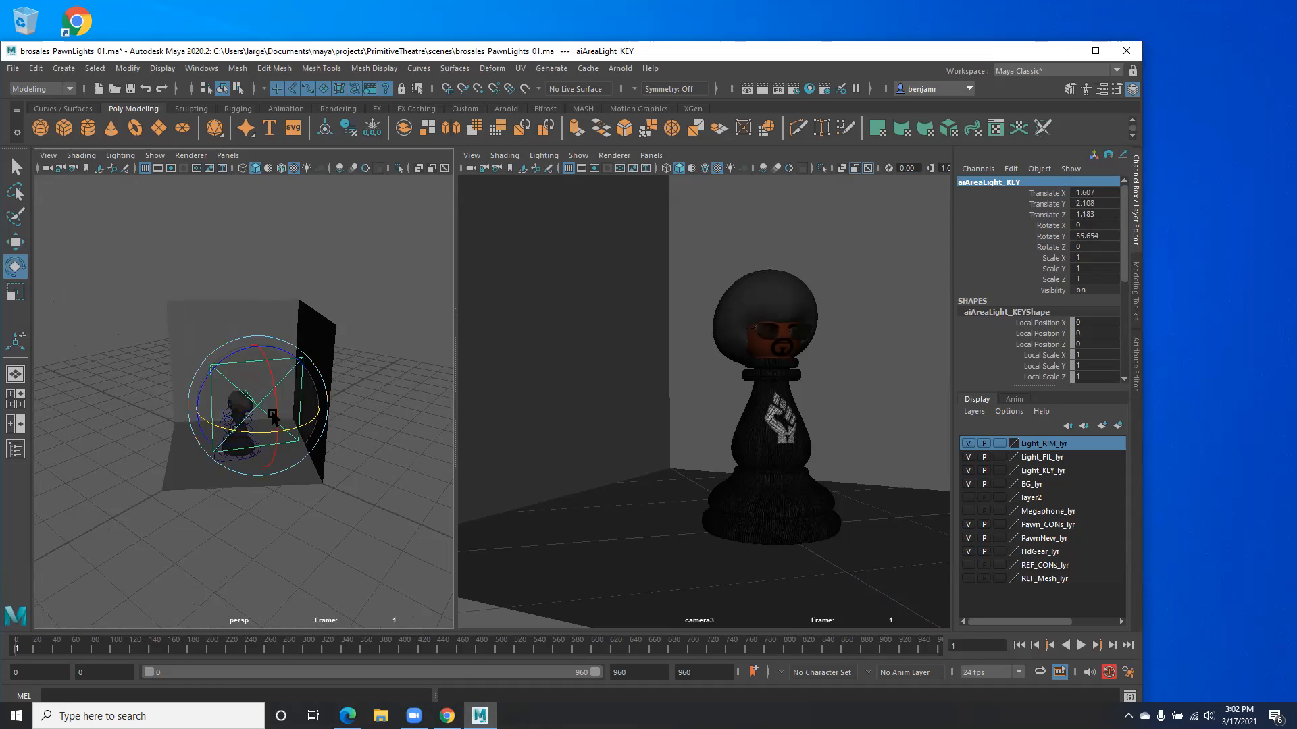
drag(273, 416, 275, 399)
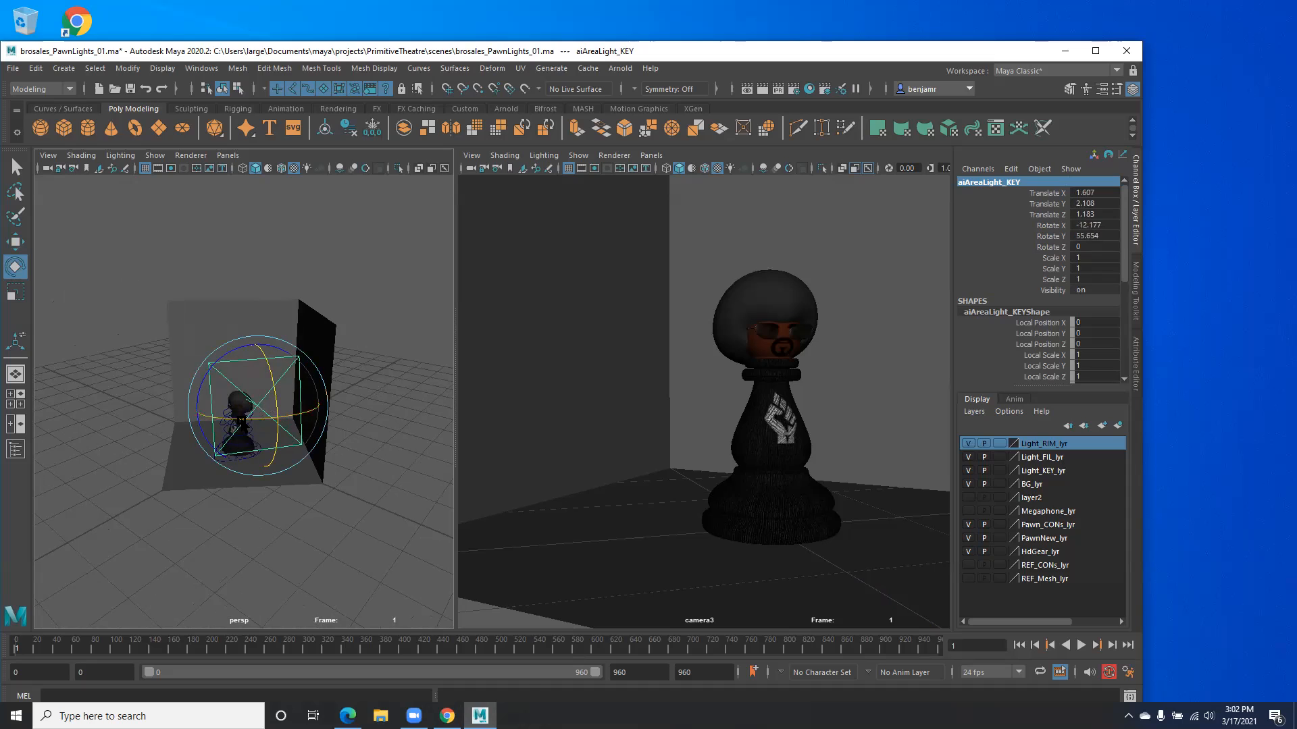
key(ctrl+z)
key(ctrl+z)
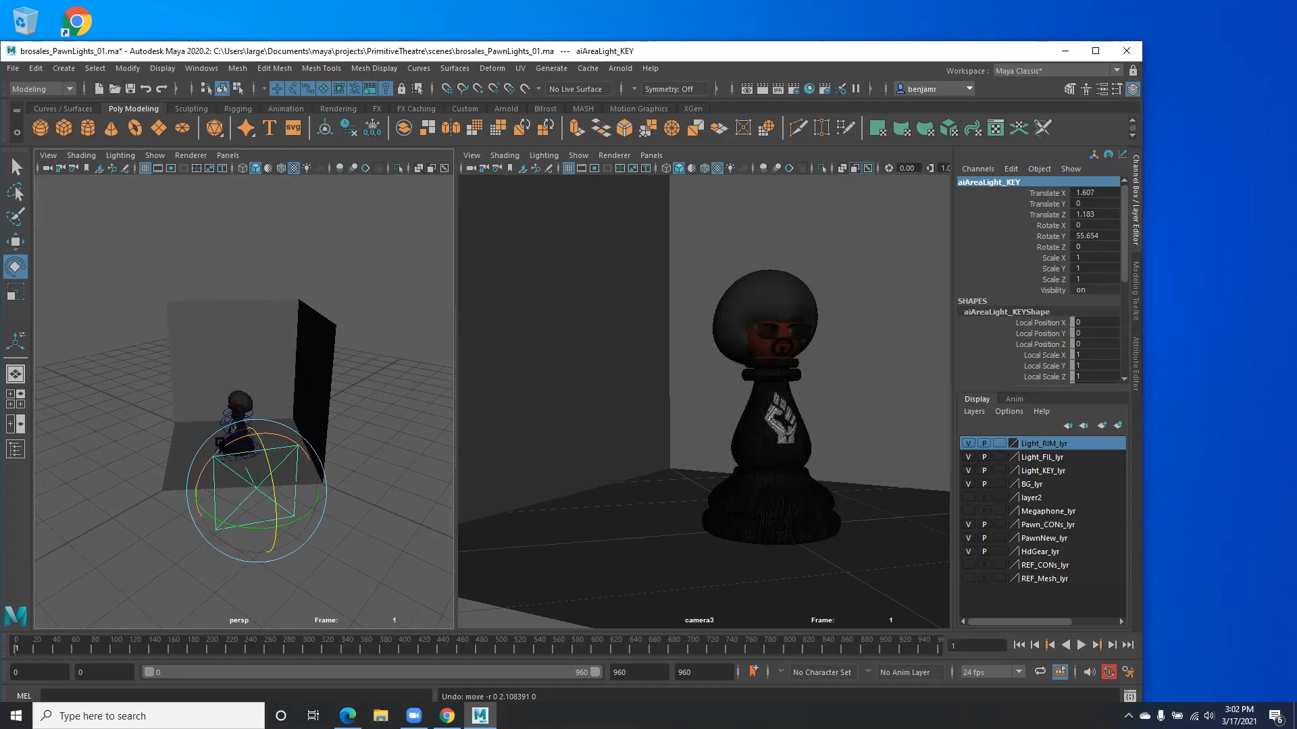
key(w)
alt+drag(223, 521, 262, 540)
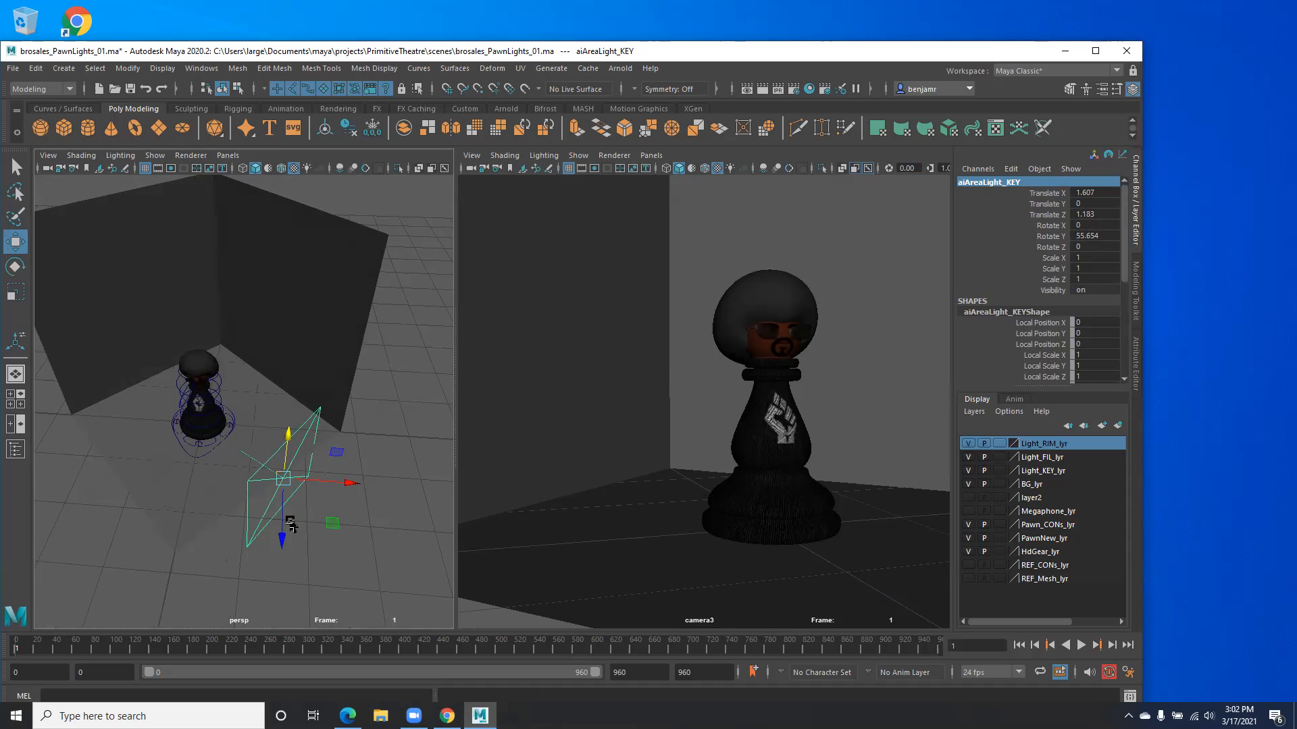
alt+drag(281, 524, 283, 498)
key(e)
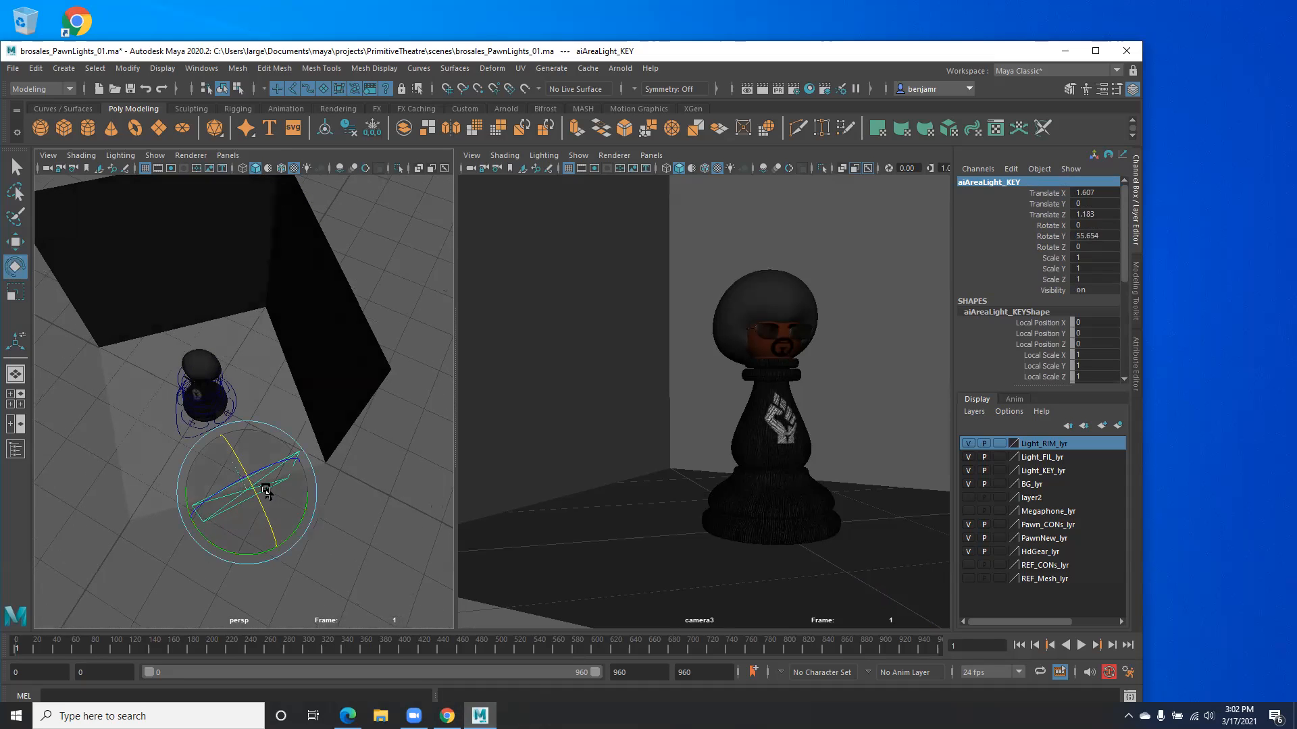
alt+drag(216, 454, 212, 514)
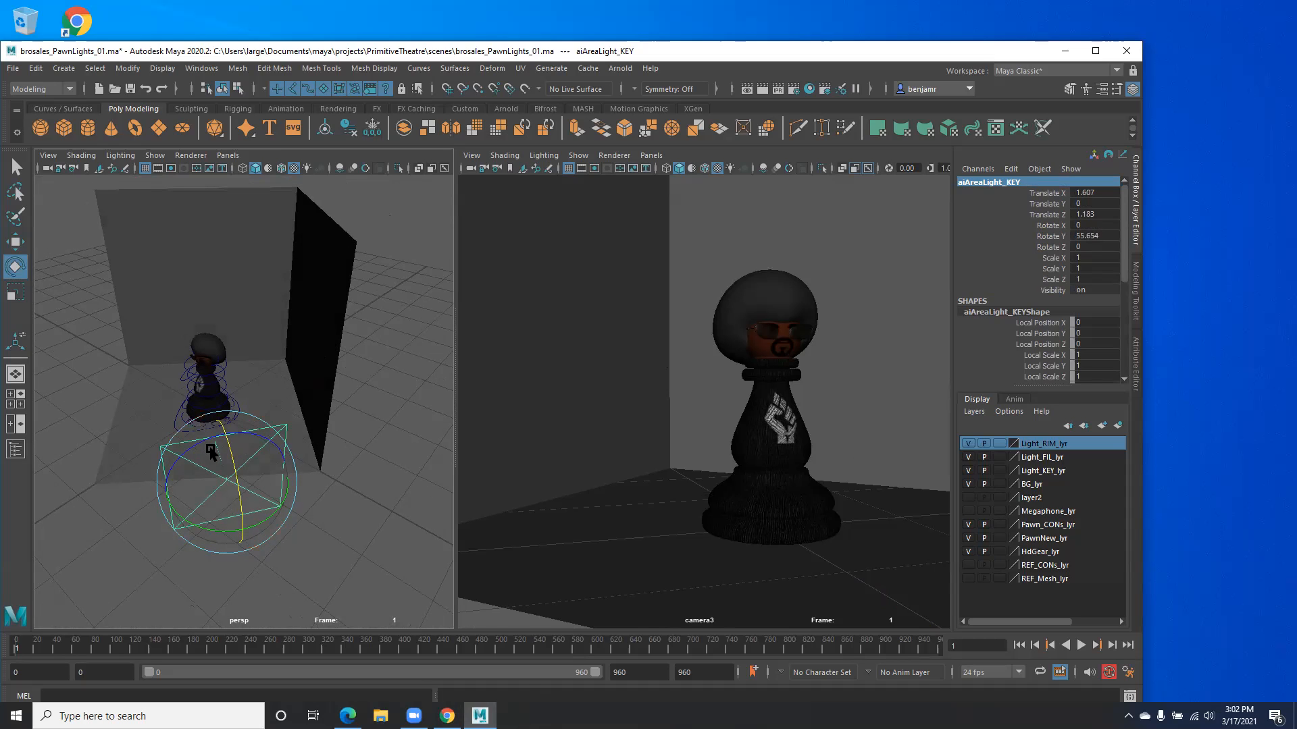
key(w)
alt+drag(219, 520, 207, 473)
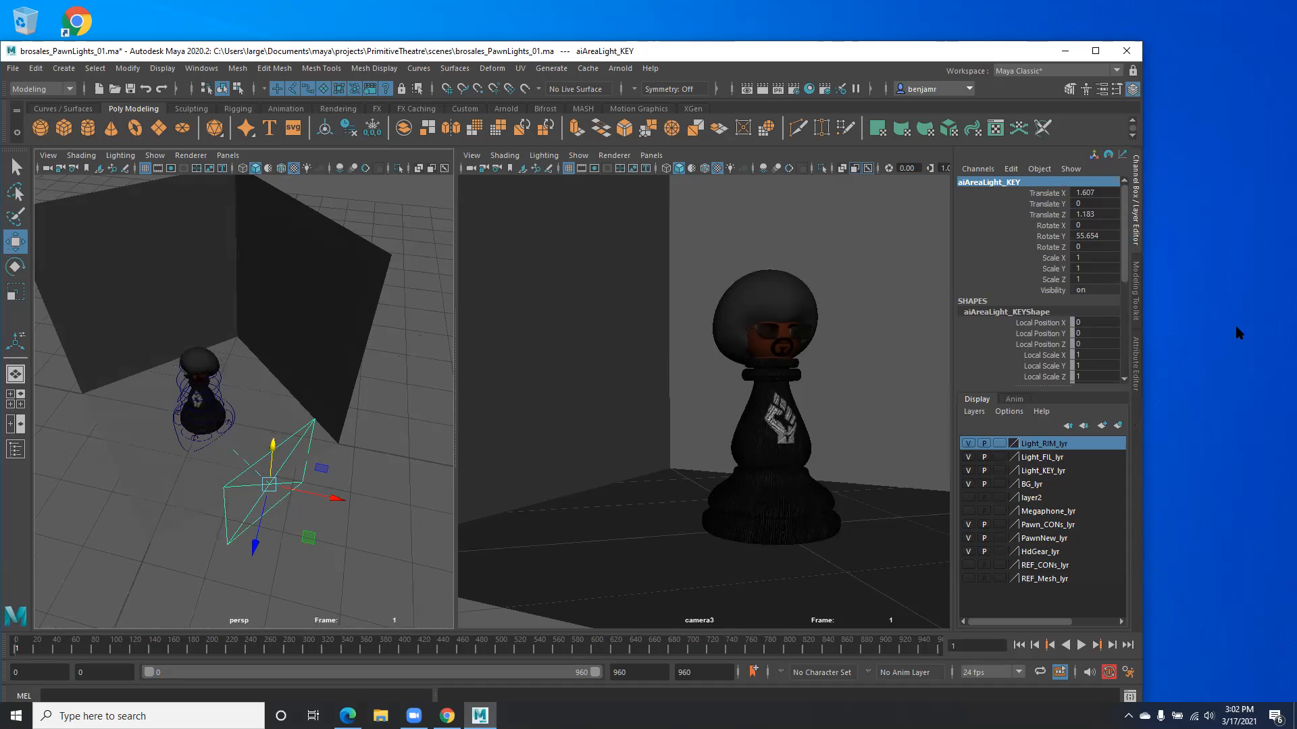
Step: Set the Move tool's axis orientation to Object
click(1136, 290)
scroll(1110, 371, down, 2)
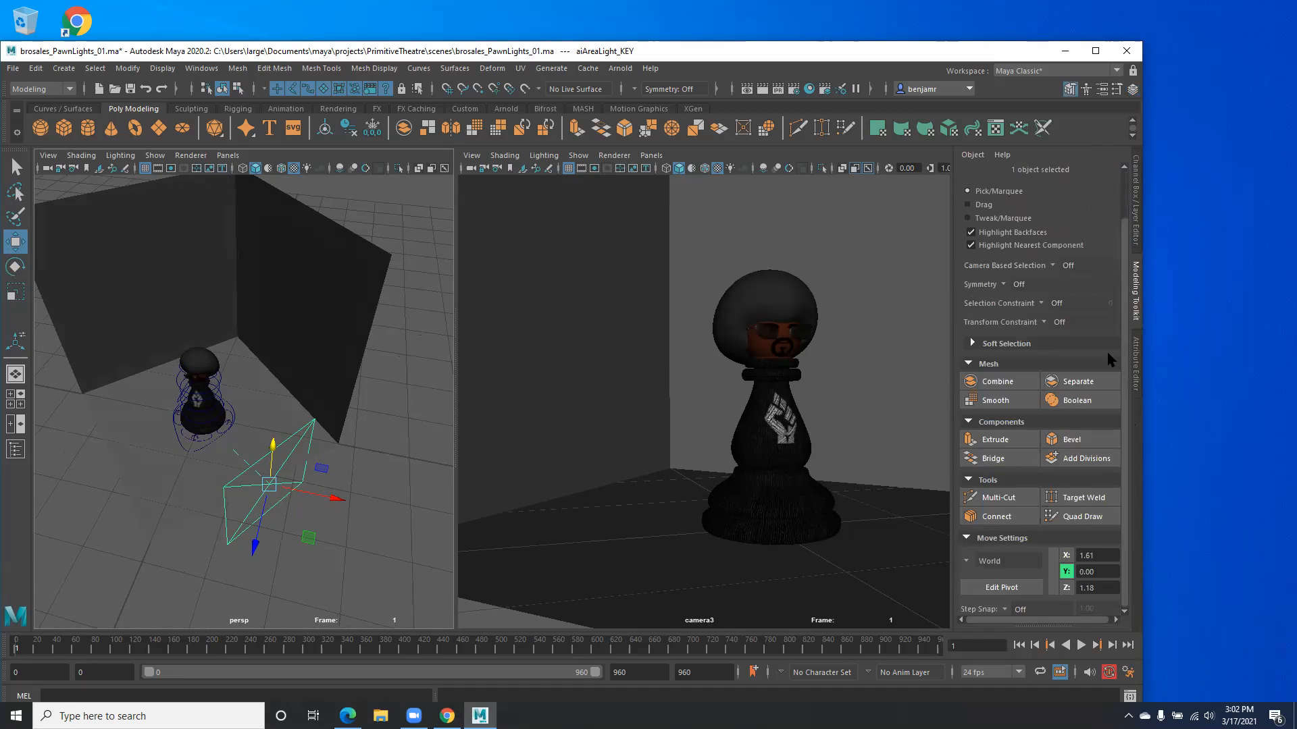
click(970, 562)
click(997, 569)
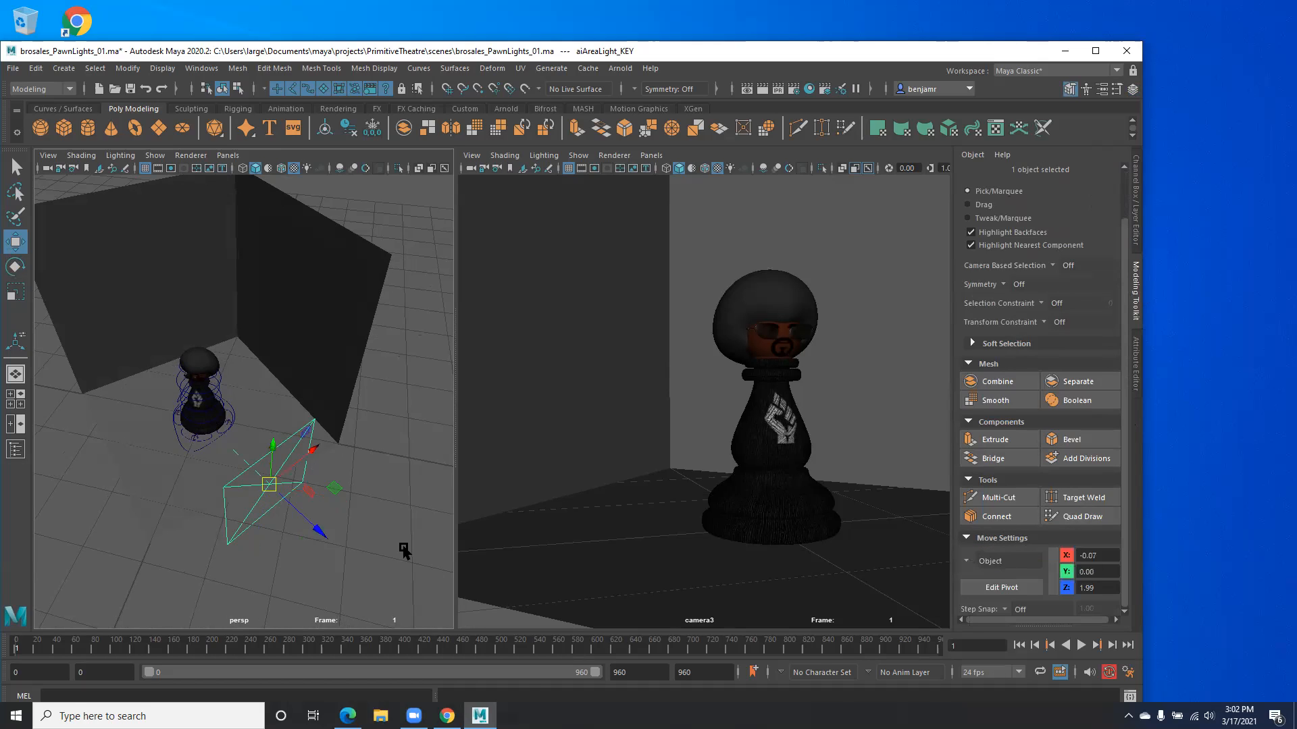
Step: Pull the key light back, raise it to about 1.758 in Y, and tilt it about -18.2 degrees in X toward the pawn
alt+drag(244, 481, 215, 480)
mouse_move(274, 540)
mouse_down()
mouse_move(250, 524)
mouse_move(281, 560)
mouse_up()
drag(250, 470, 244, 443)
alt+drag(191, 477, 233, 379)
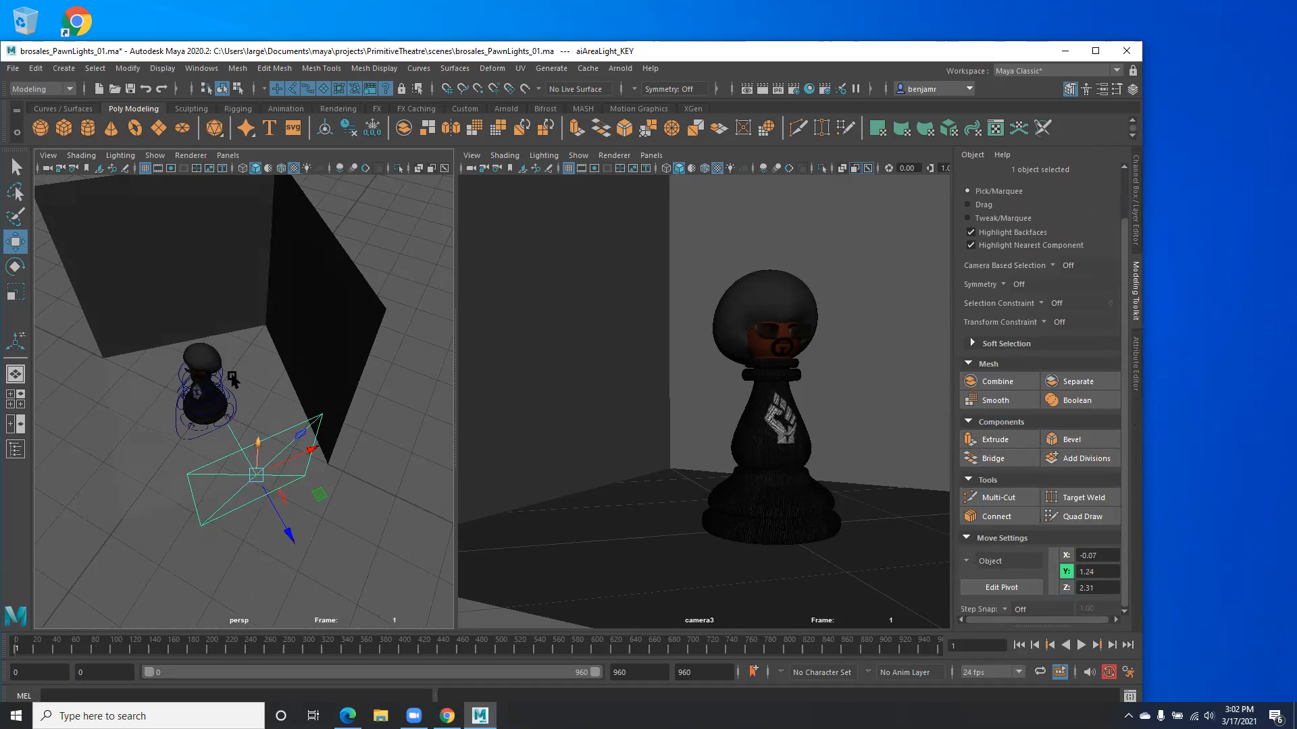
key(e)
alt+drag(269, 492, 238, 370)
key(w)
alt+drag(212, 480, 276, 465)
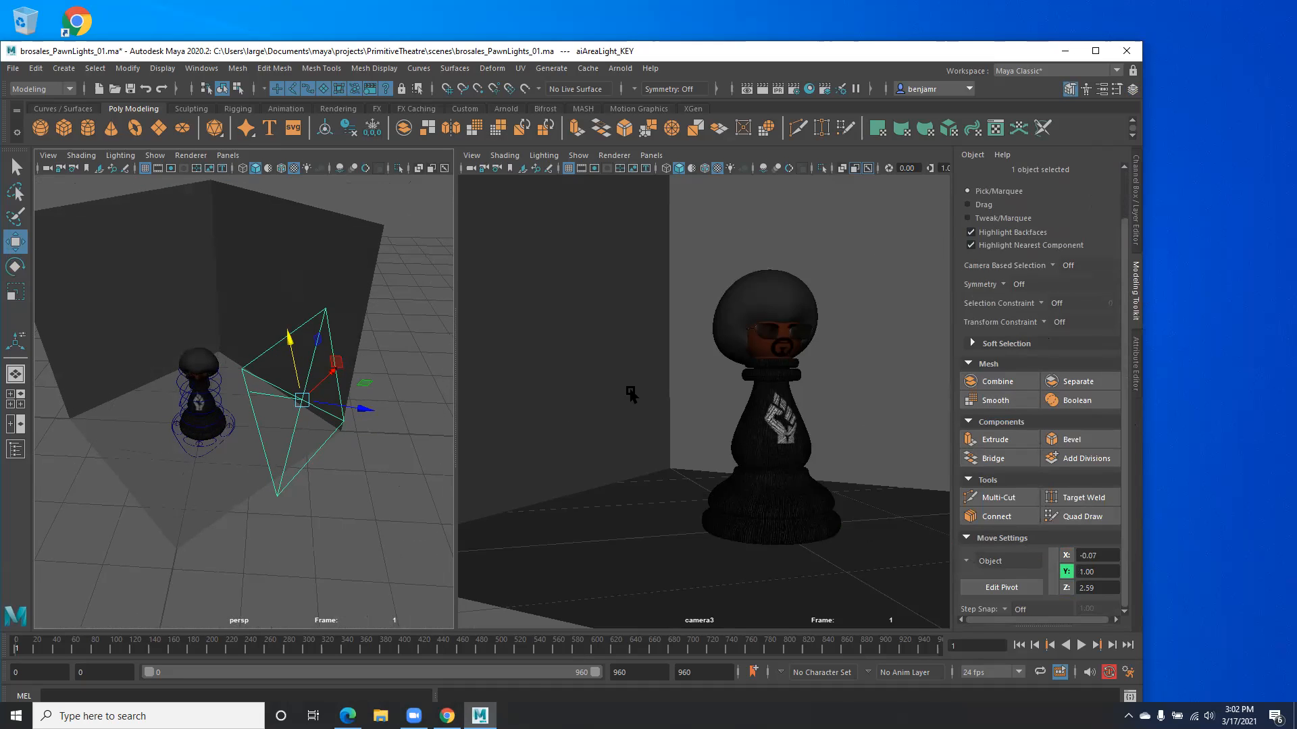
Step: Enlarge the camera3 view to a single pane and render the scene in the Arnold RenderView
click(1137, 231)
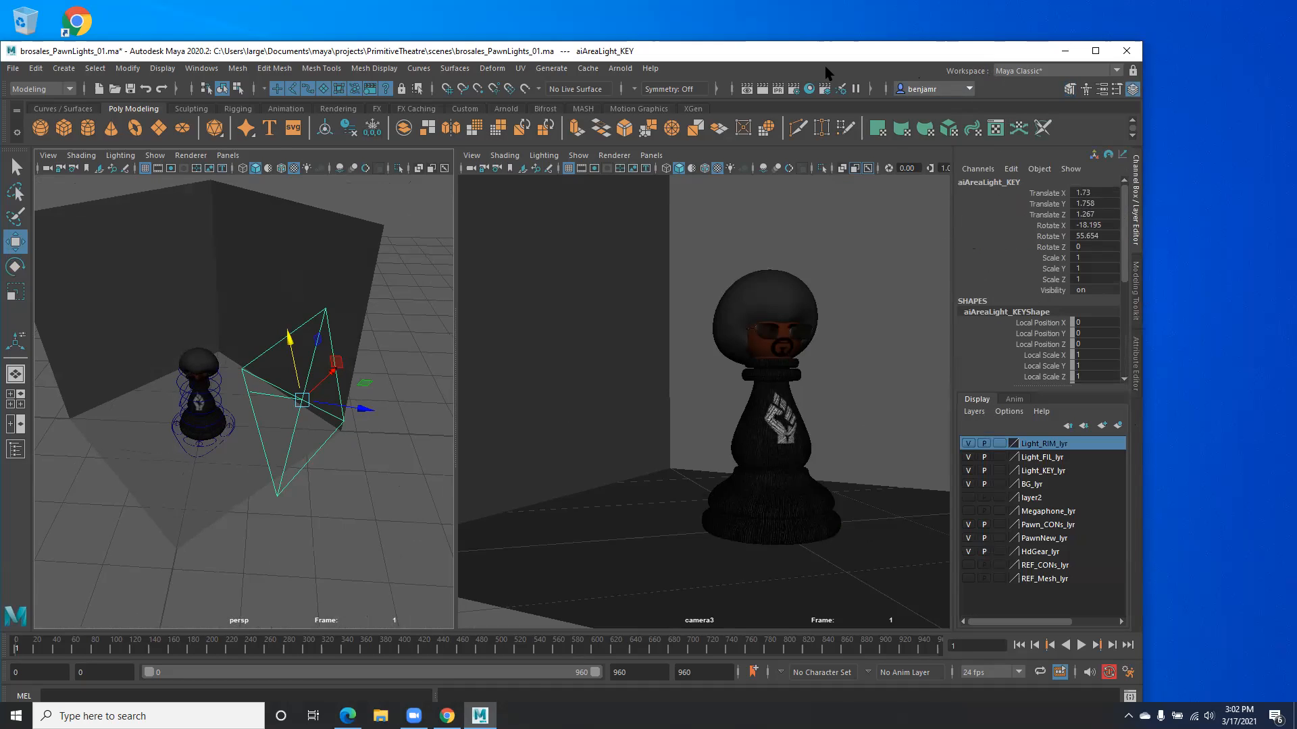
click(620, 69)
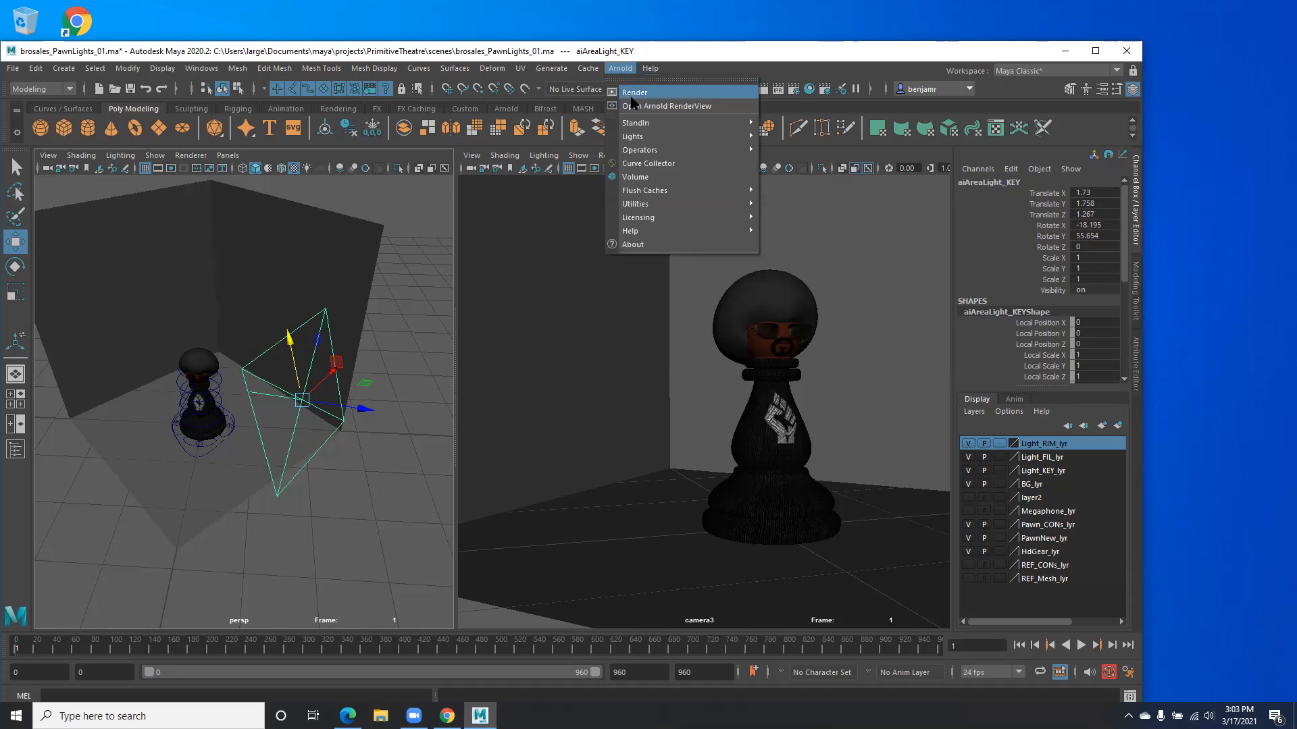
click(723, 48)
key(space)
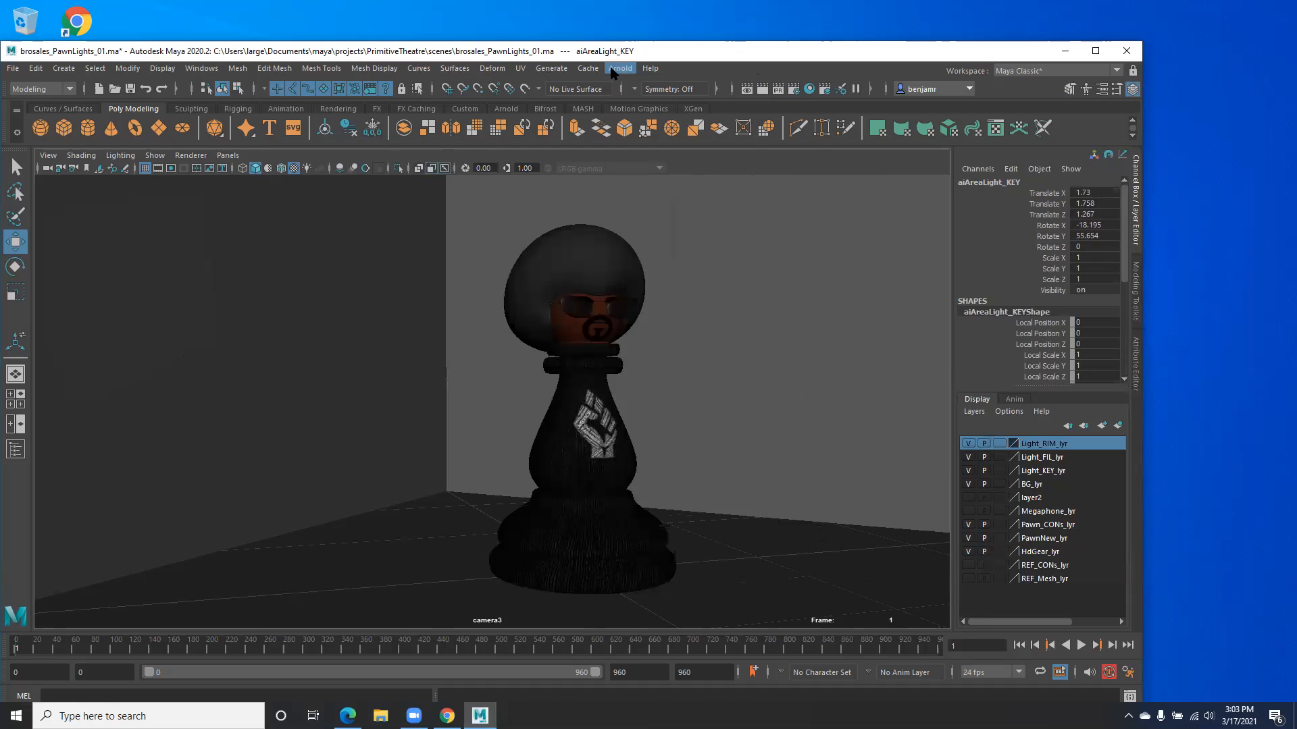
click(650, 68)
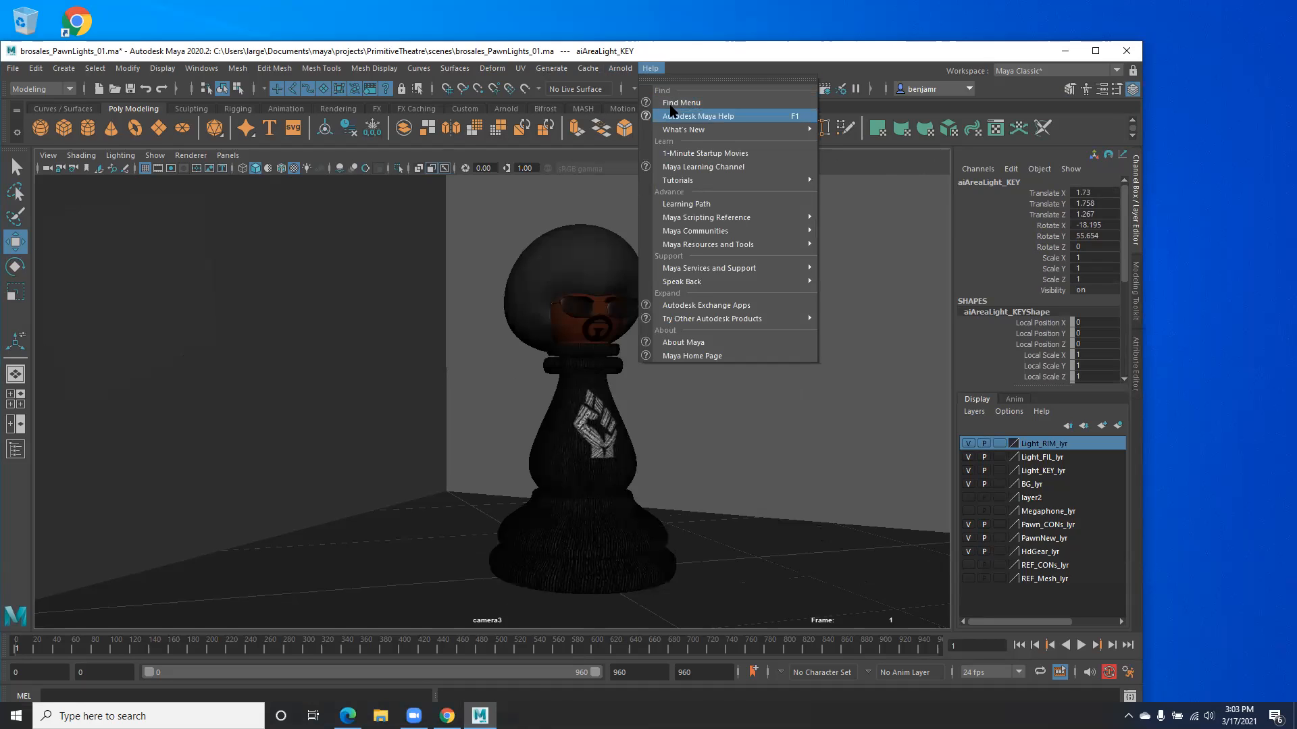
mouse_move(620, 69)
click(637, 98)
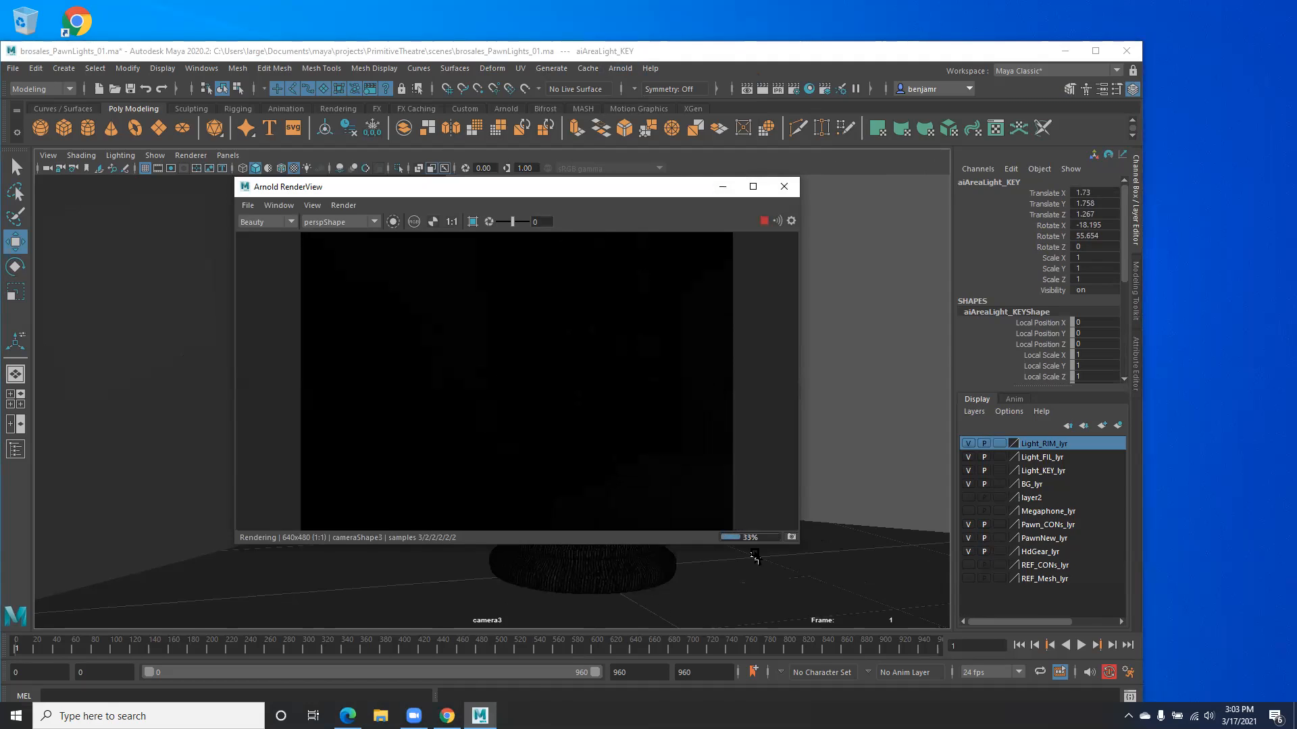
Step: Switch the Arnold RenderView camera to cameraShape3, render again, and move the render window off the pawn
drag(443, 198, 534, 204)
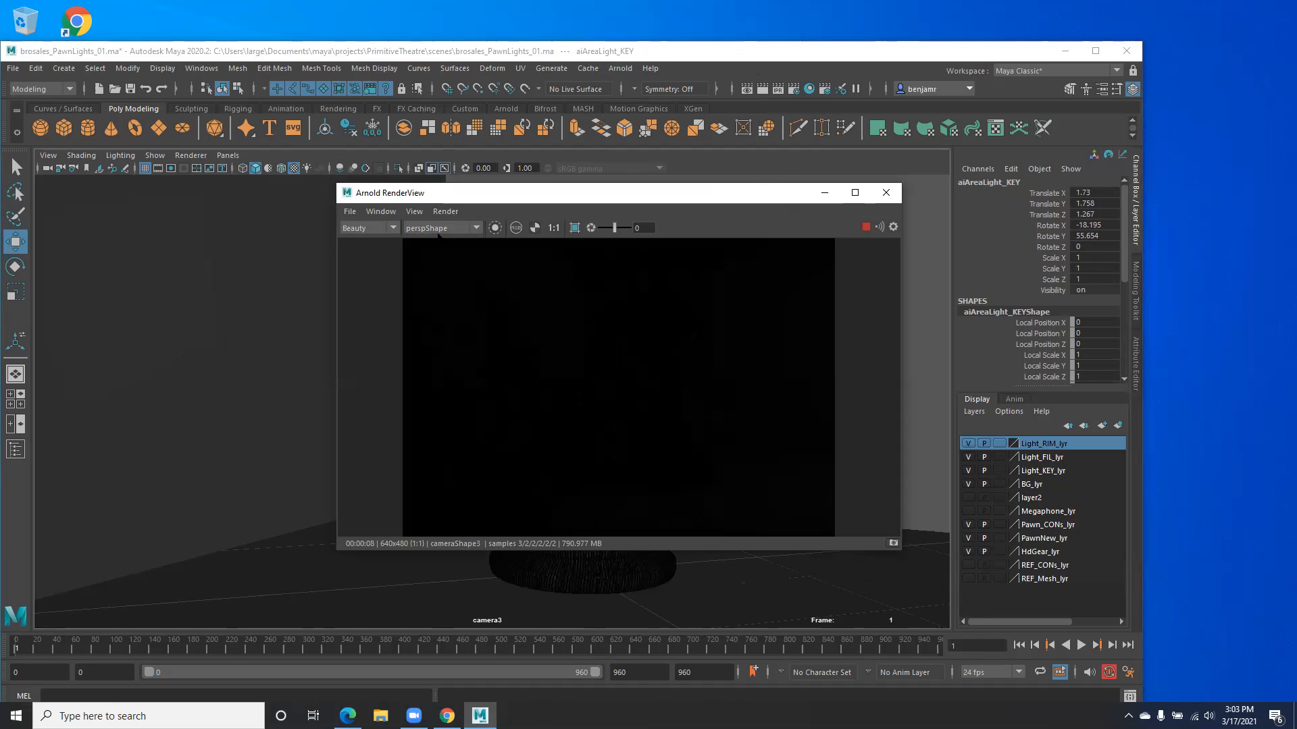
click(476, 233)
click(443, 248)
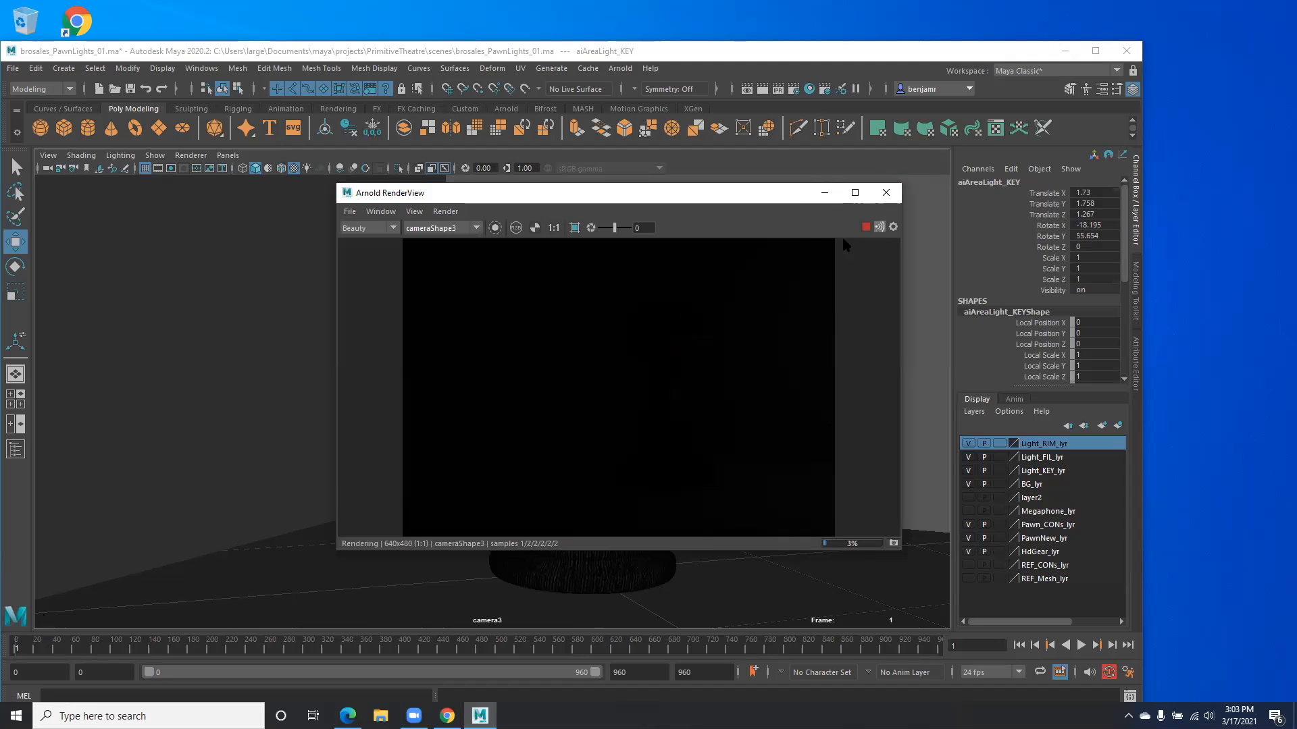
click(880, 227)
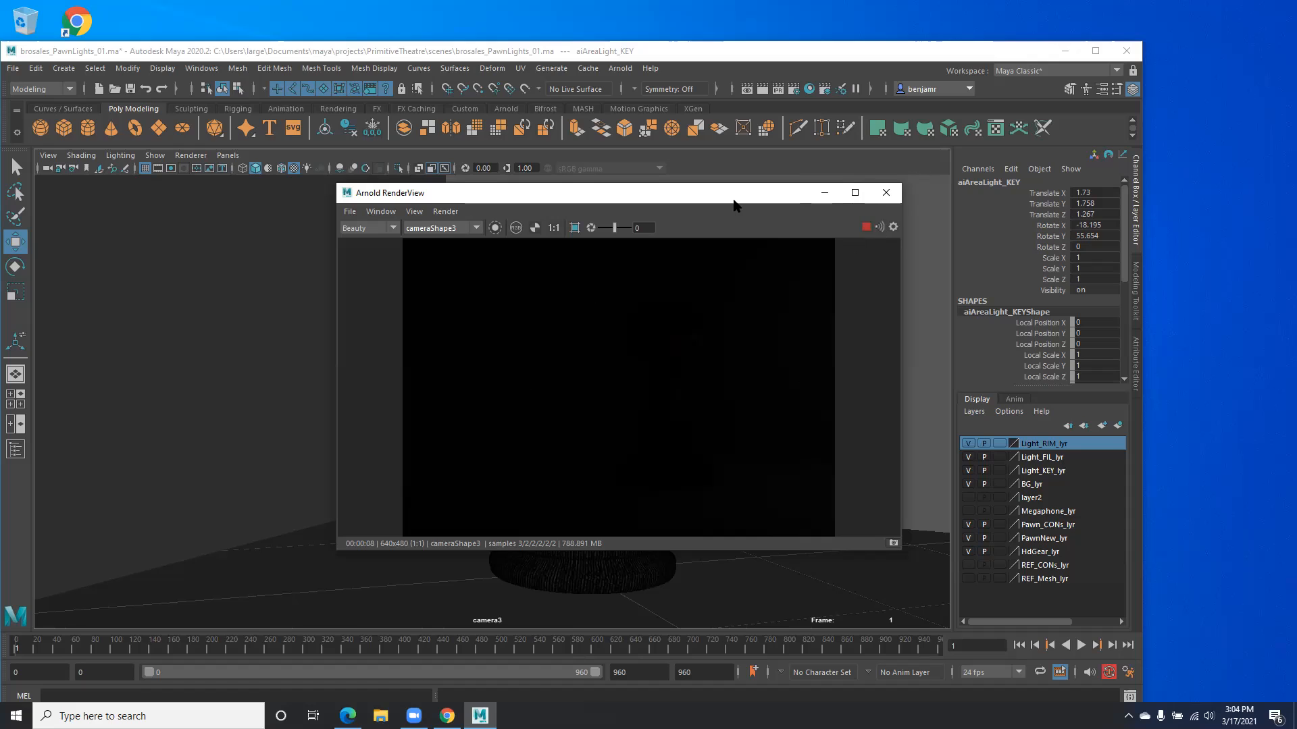
drag(734, 201, 405, 187)
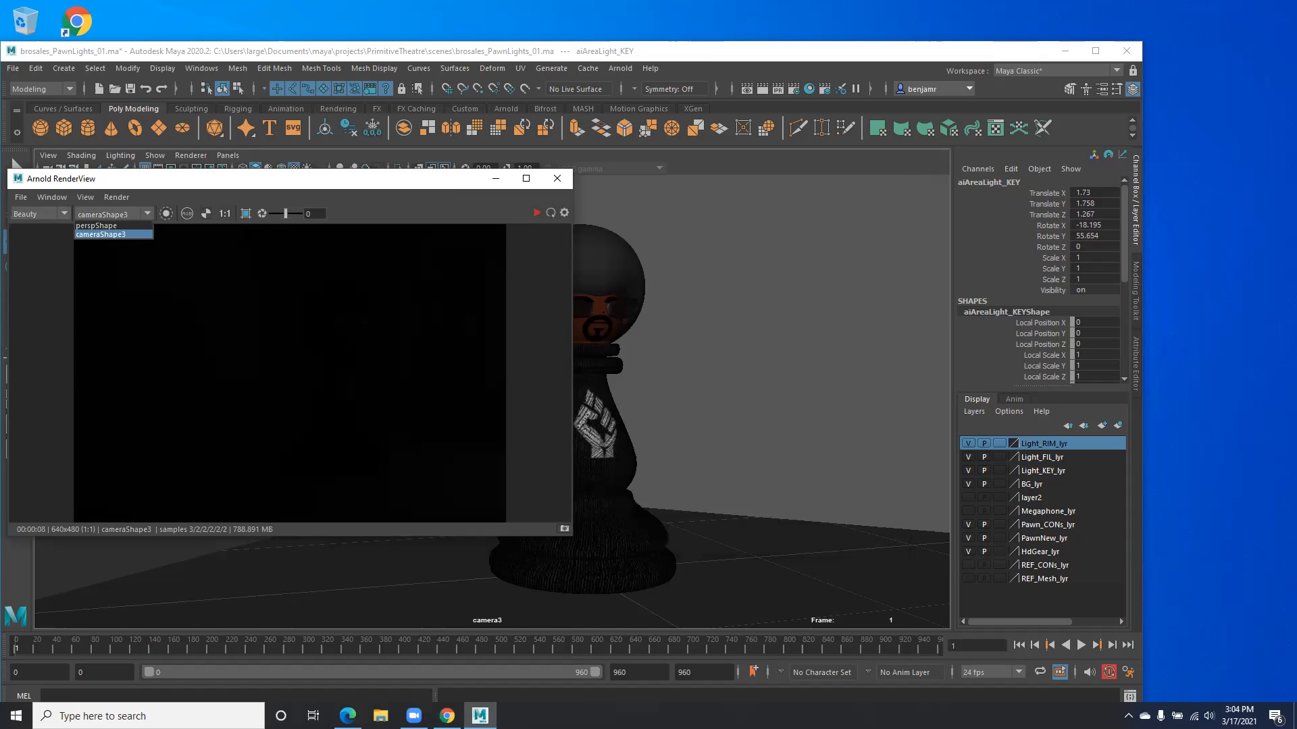
click(353, 183)
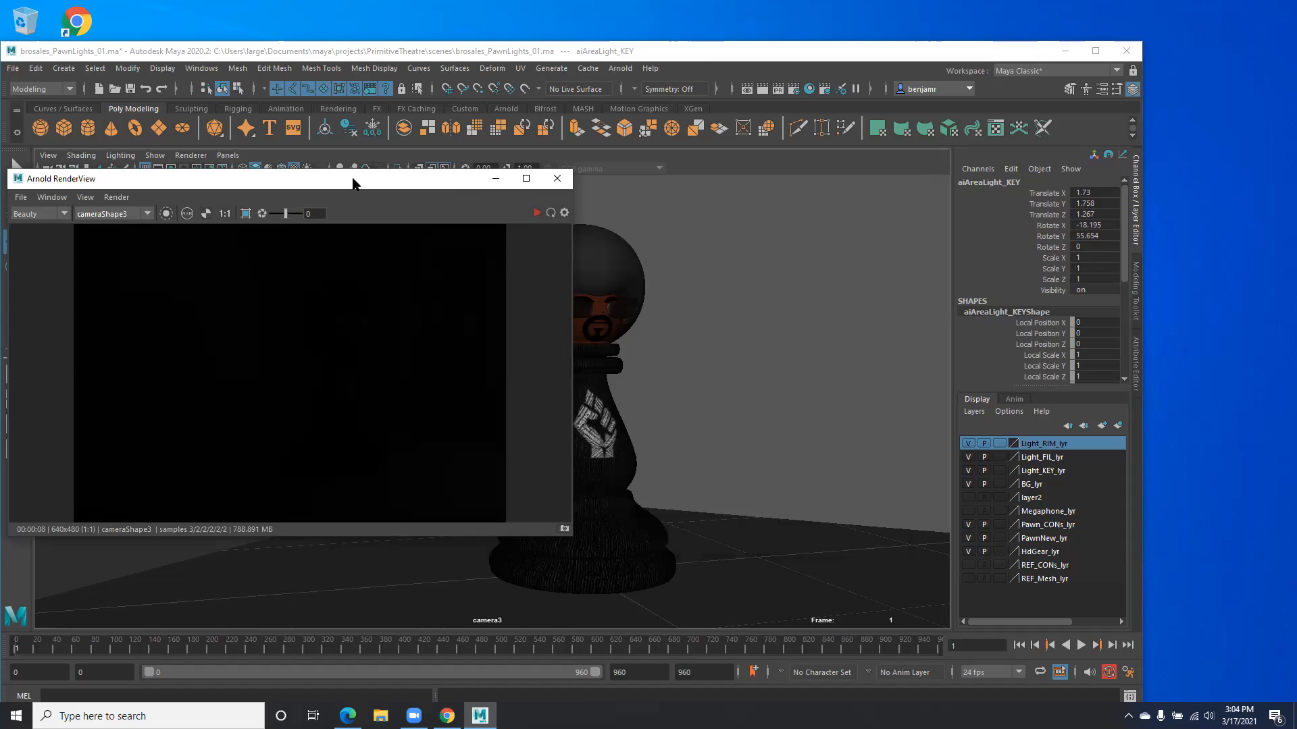
Step: Set the key light's intensity to 100, refresh the render, and reposition the render window
click(1136, 365)
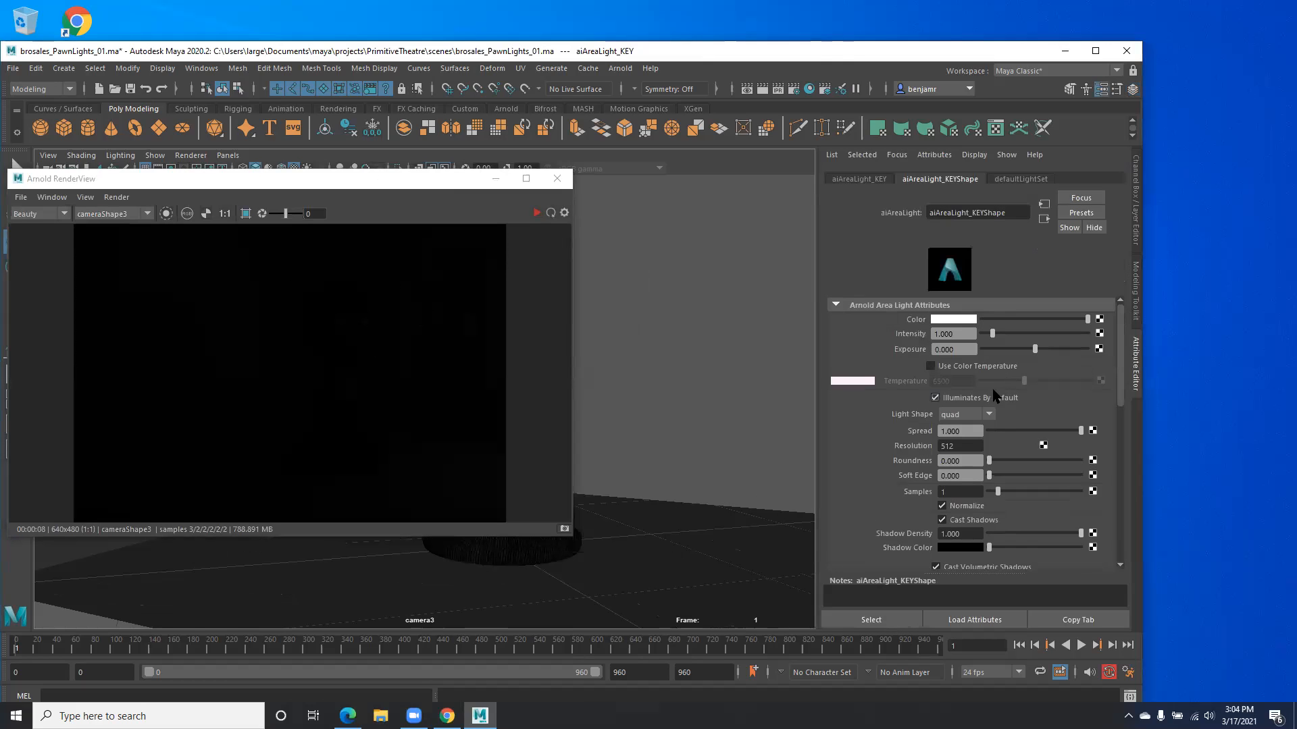
click(963, 339)
text(100)
key(Return)
click(550, 213)
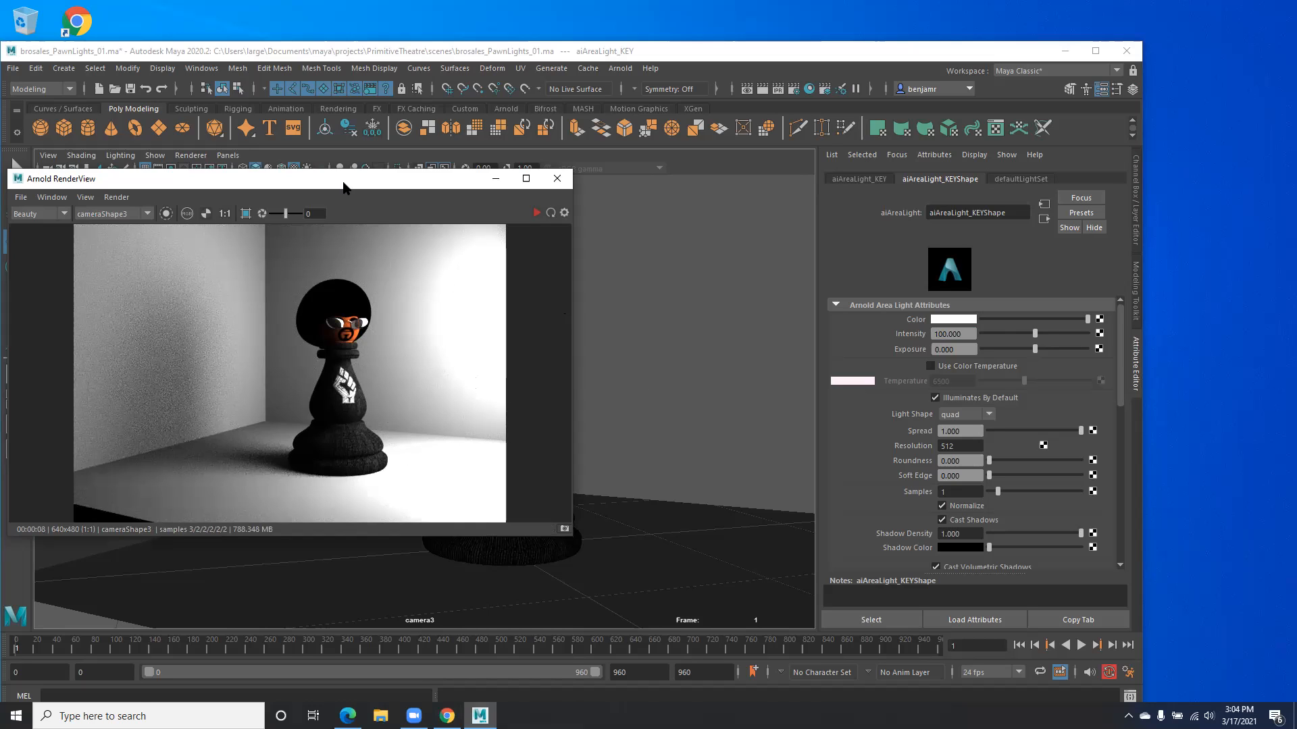
drag(345, 187, 435, 177)
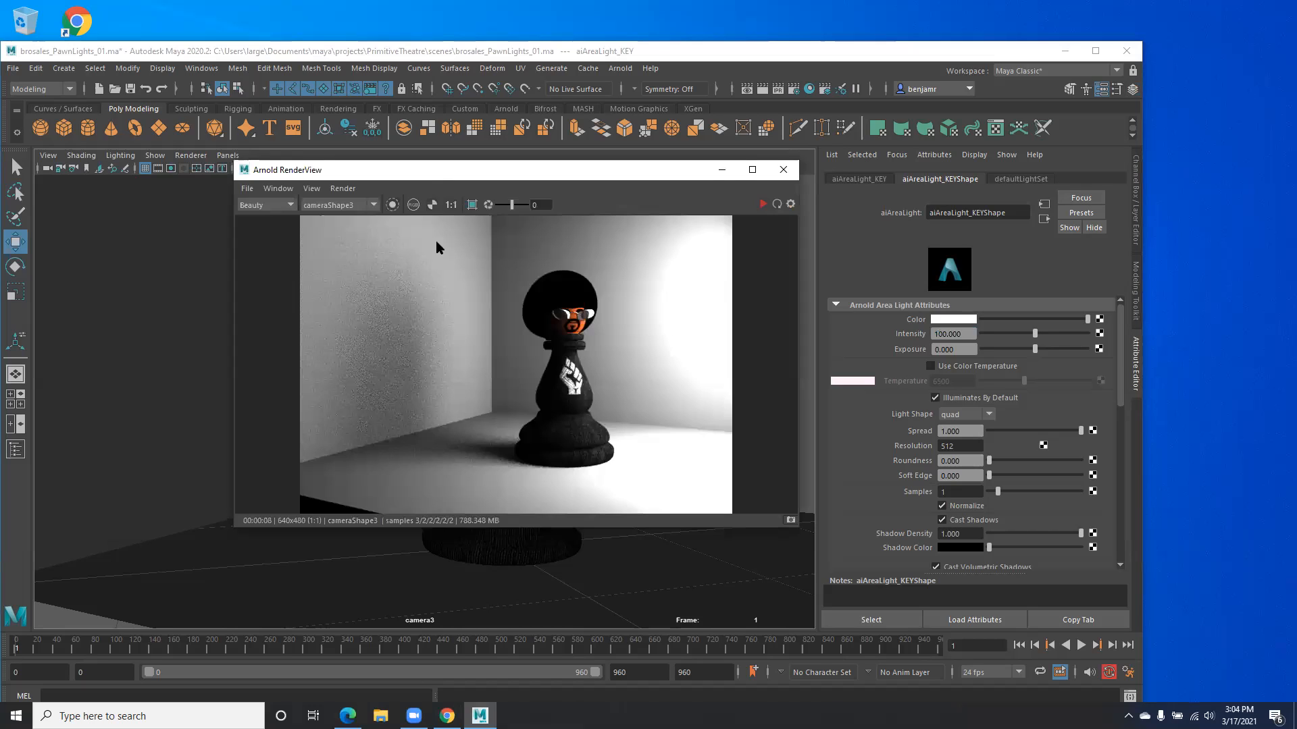
drag(280, 177, 290, 230)
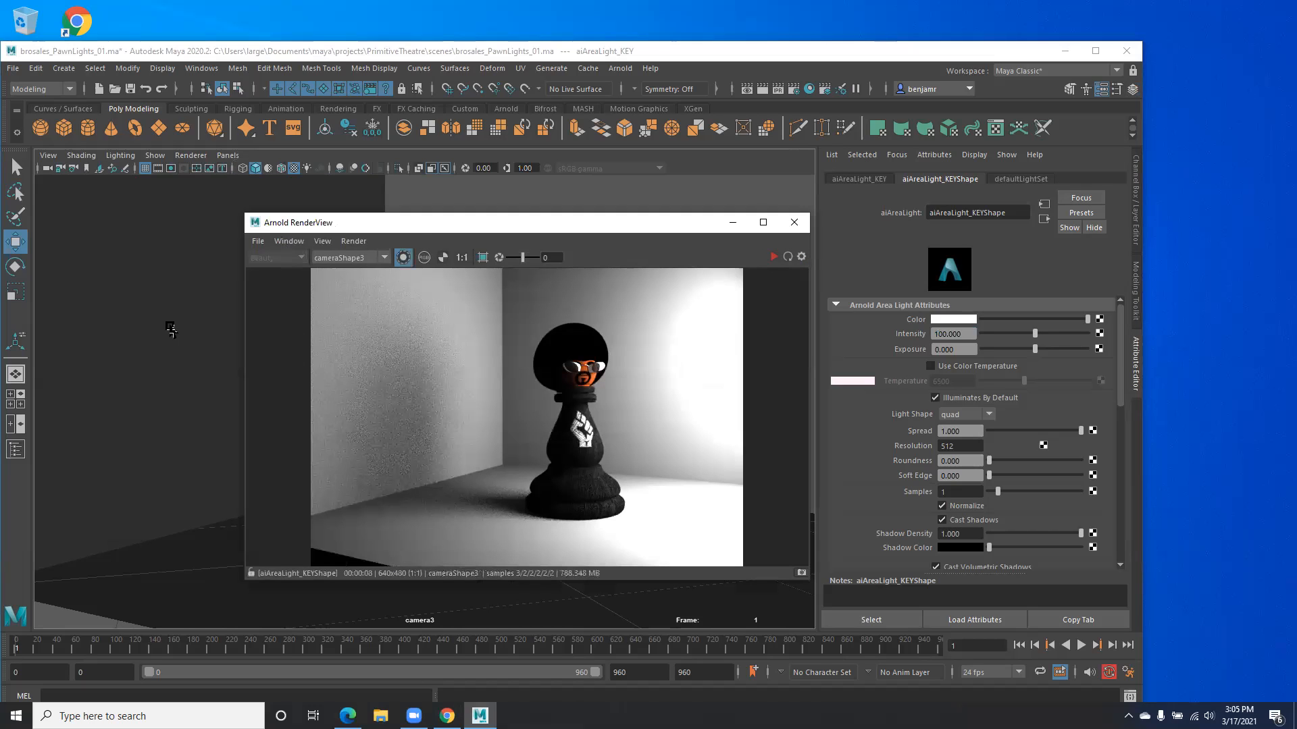
Step: Restore the persp and camera3 split view, scale the key light uniformly to about 0.515, and refresh the render
click(496, 45)
key(space)
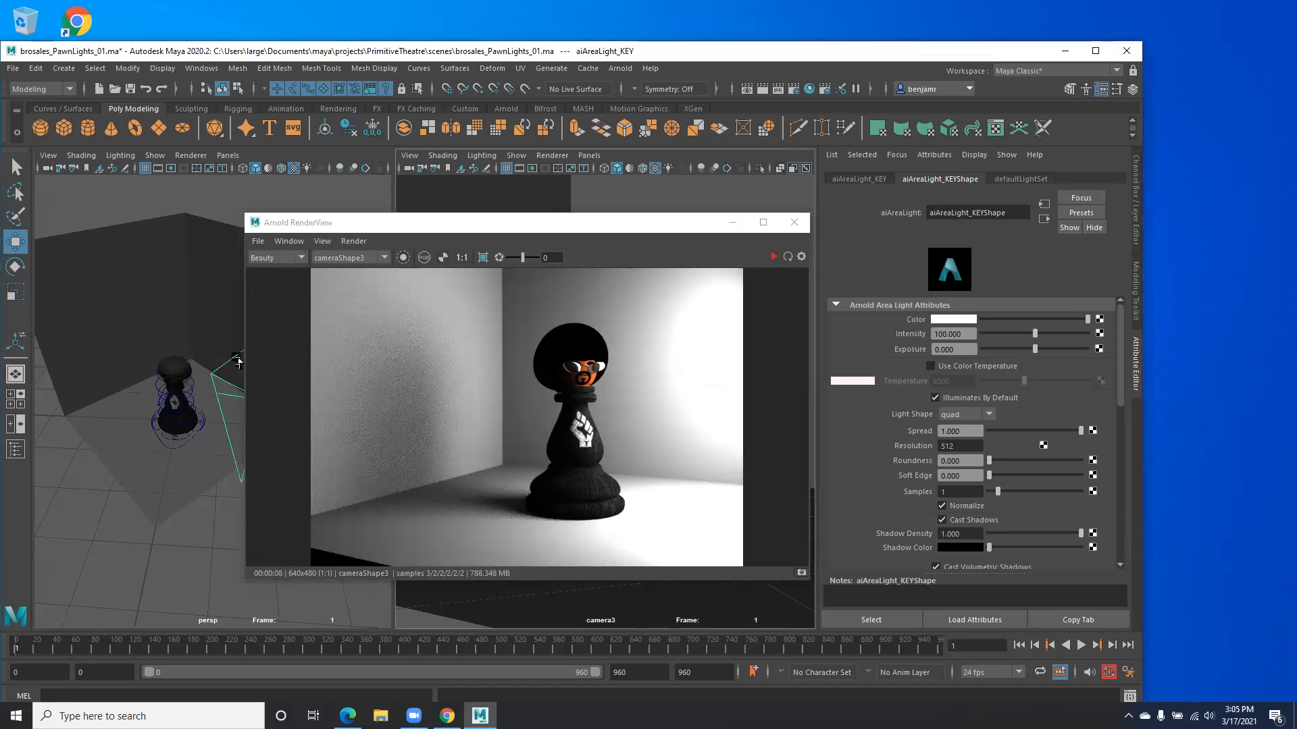
alt+middle_drag(108, 451, 45, 461)
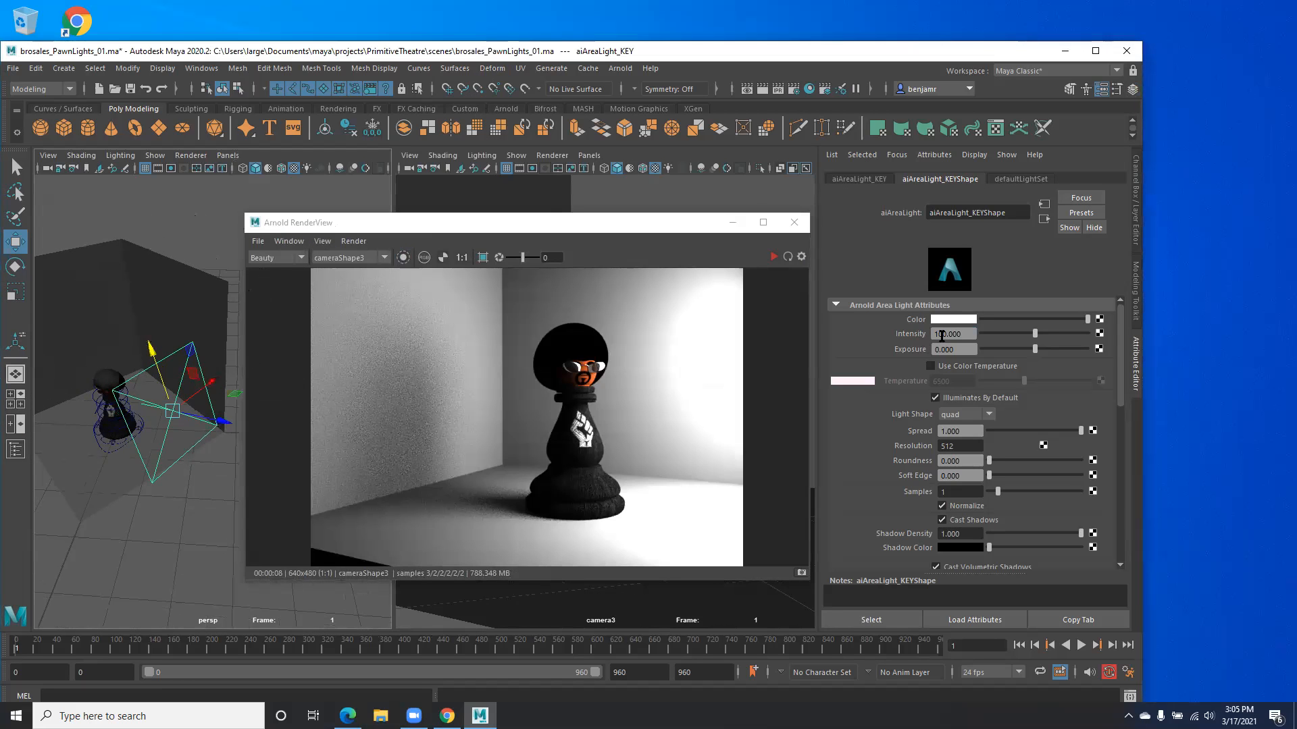
click(1135, 216)
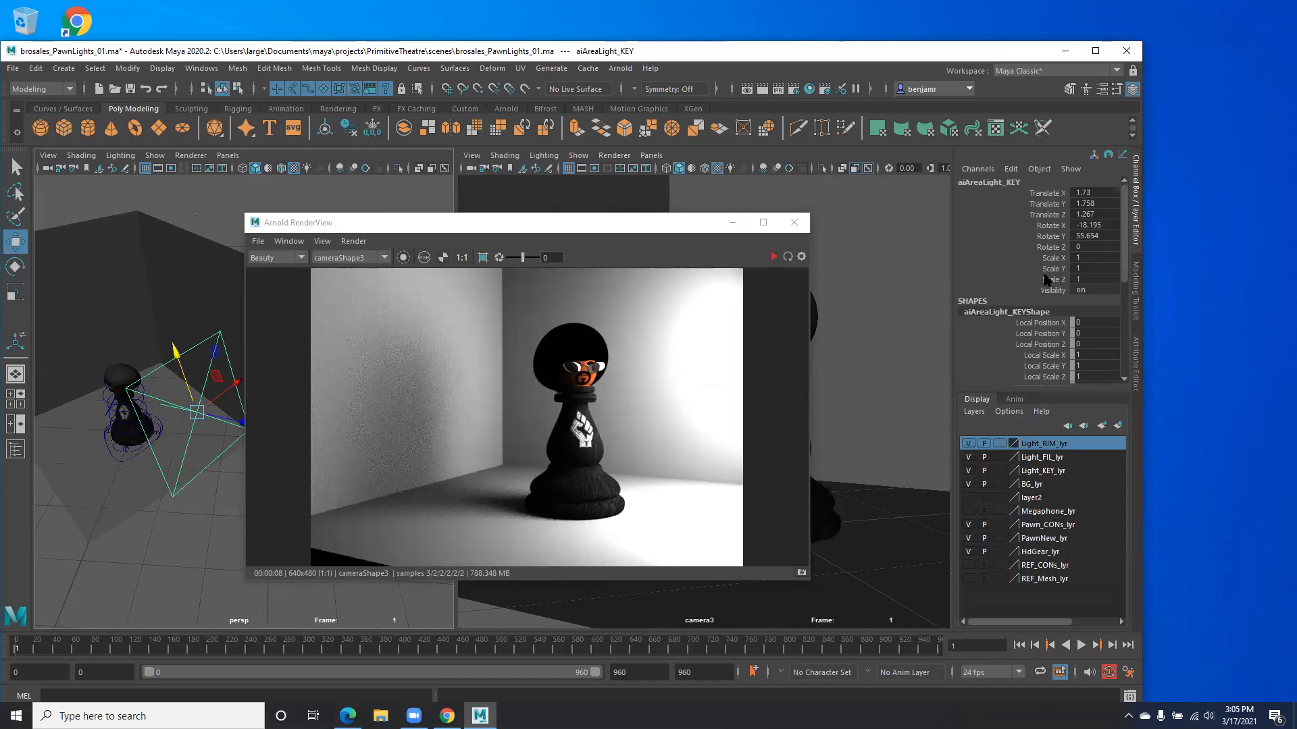
key(r)
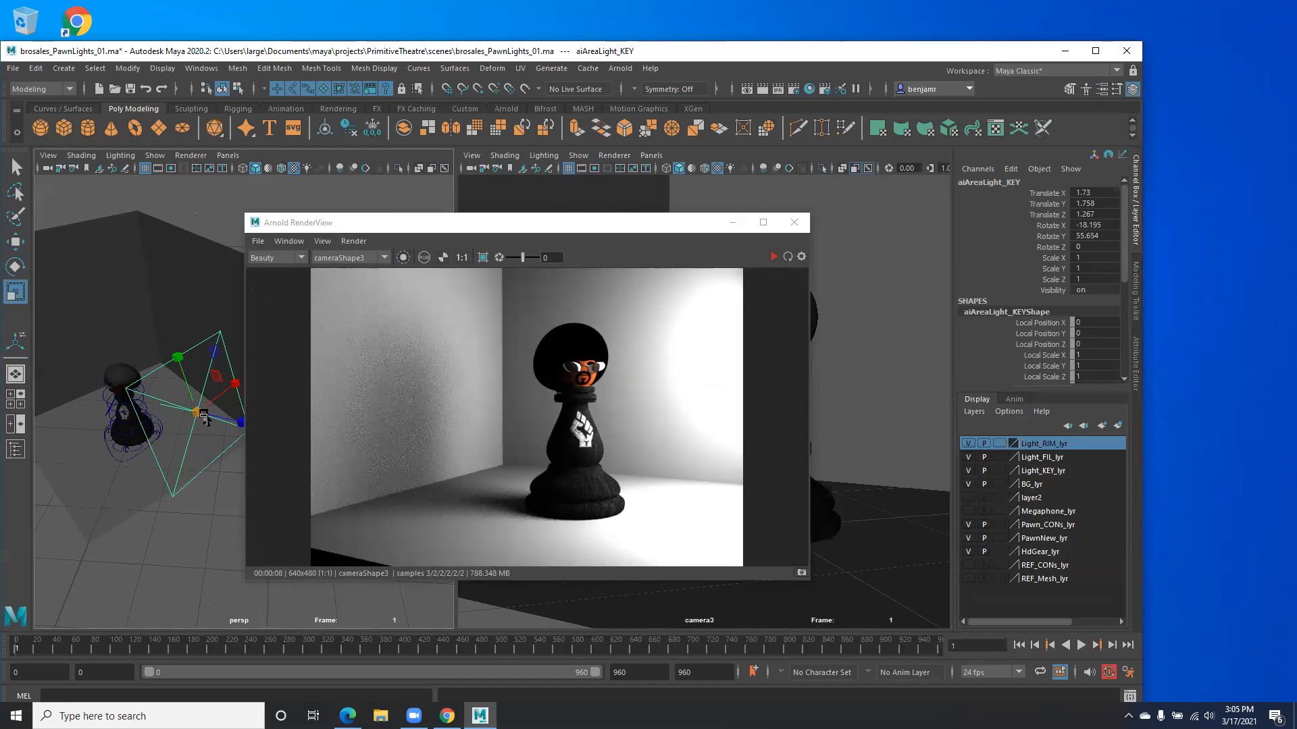
drag(197, 414, 137, 439)
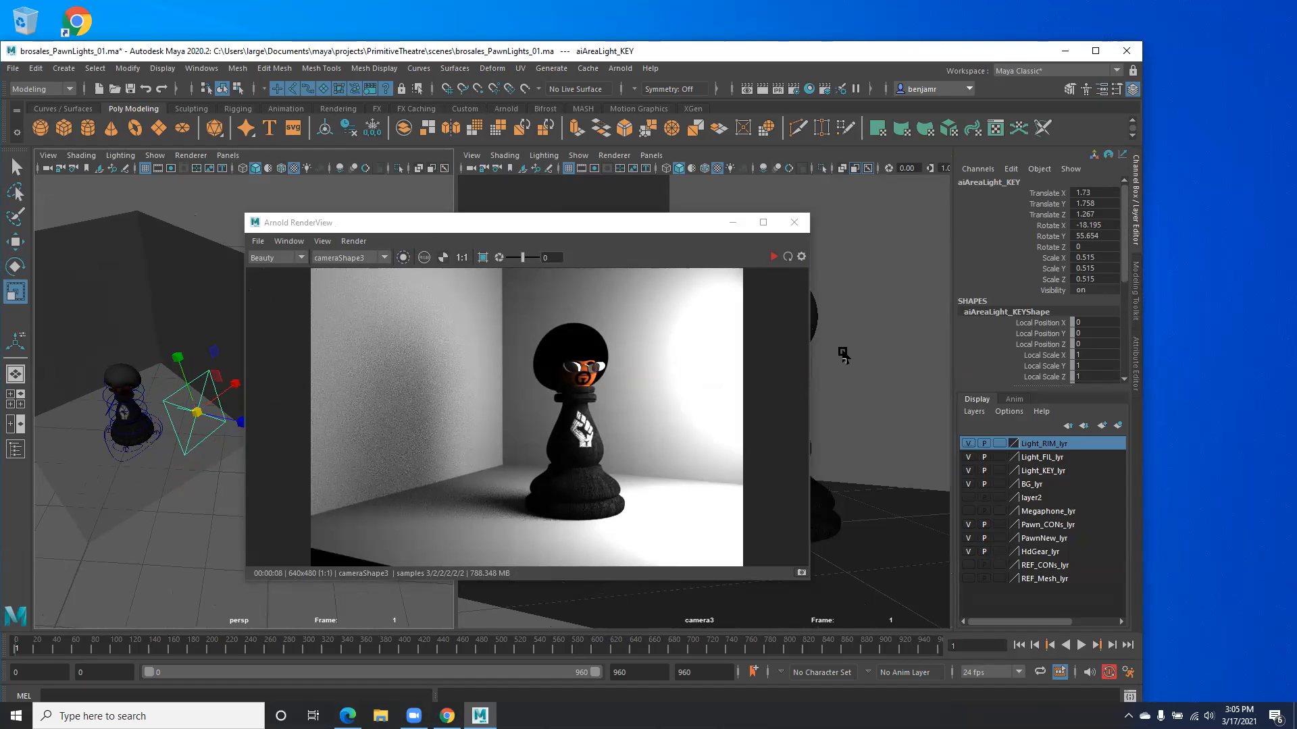
click(787, 257)
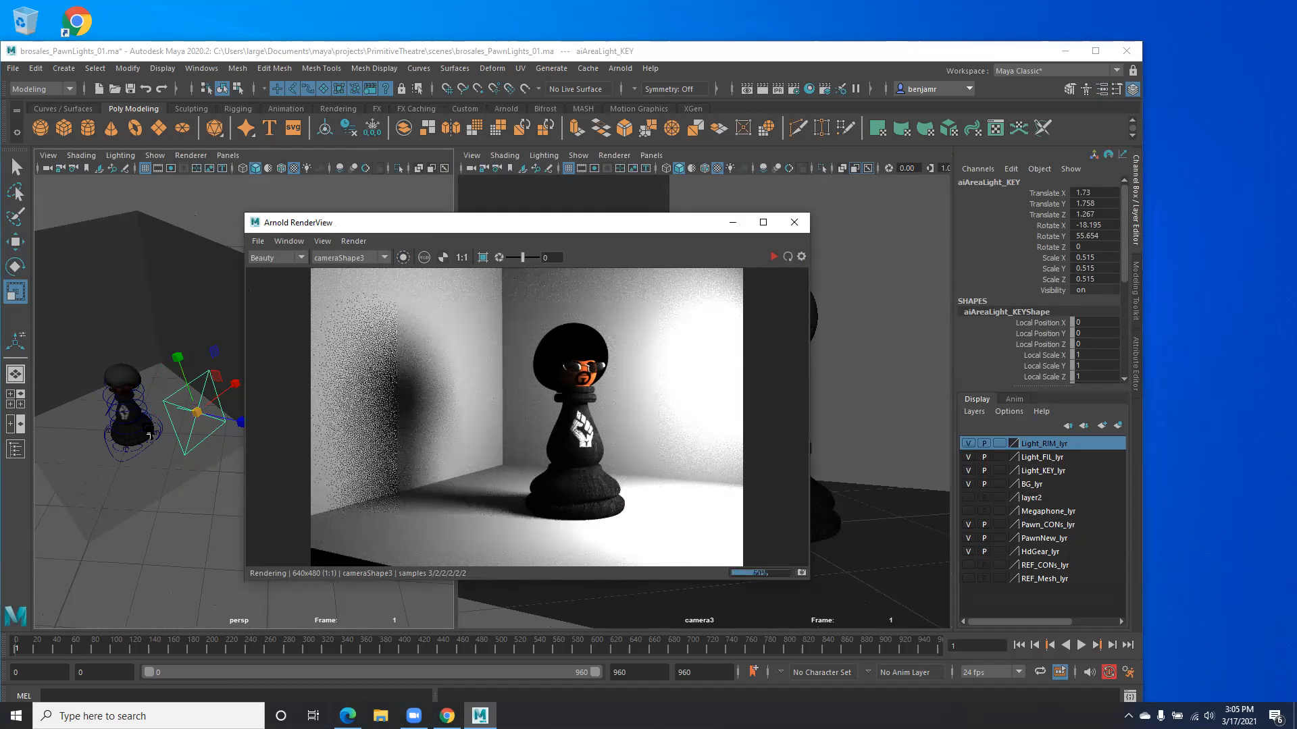
Step: Move the key light farther from the pawn to about X 2.286, Y 2.085, Z 2.216
key(w)
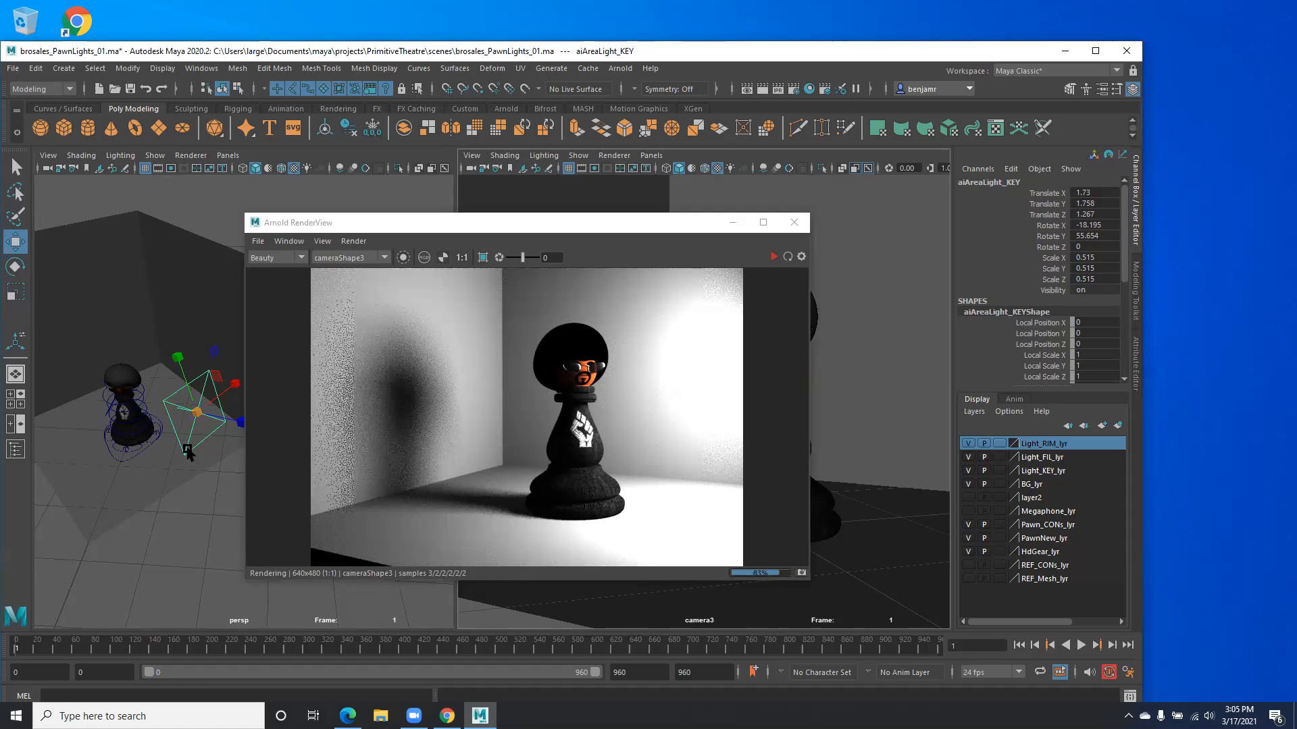
scroll(135, 445, down, 3)
alt+drag(126, 444, 89, 451)
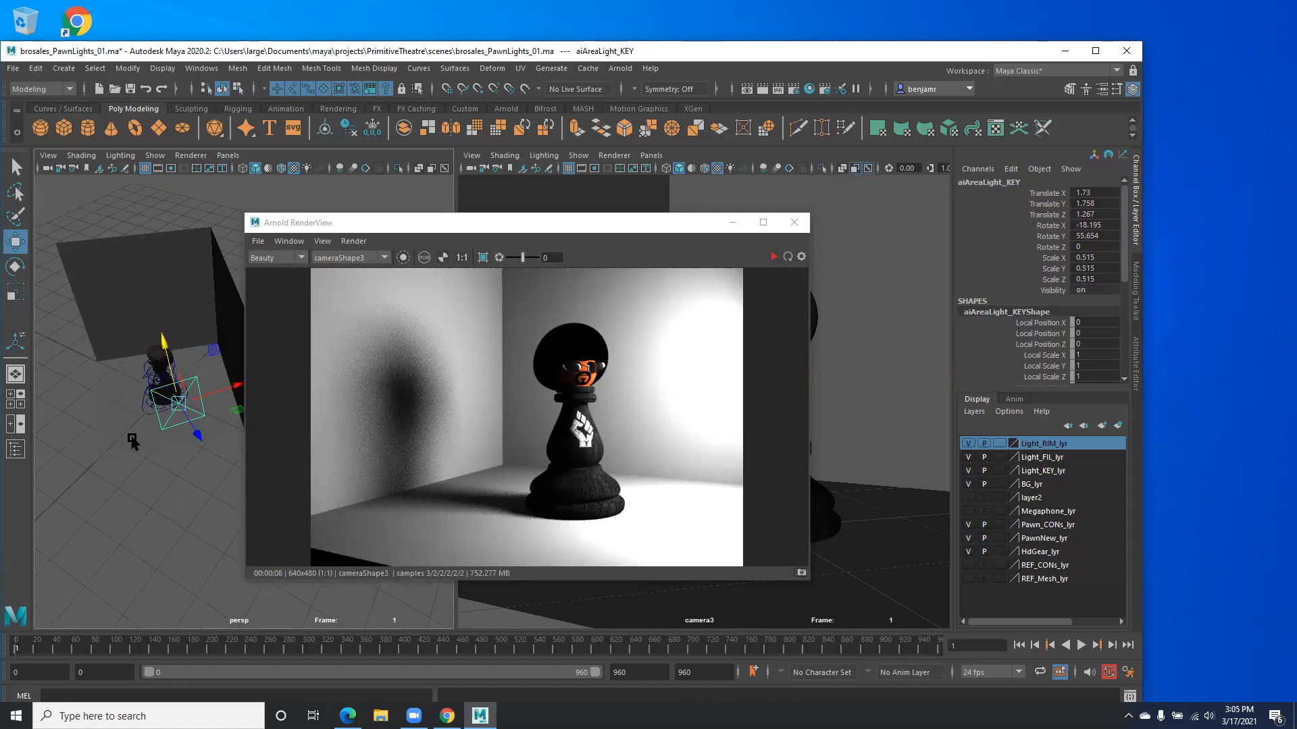
drag(201, 441, 228, 468)
alt+middle_drag(228, 468, 198, 471)
drag(219, 412, 195, 419)
Step: Rotate the key light to about X -21.58, Y 47.22, Z -4.753 degrees and refresh the render
key(e)
drag(115, 466, 127, 479)
drag(88, 403, 93, 397)
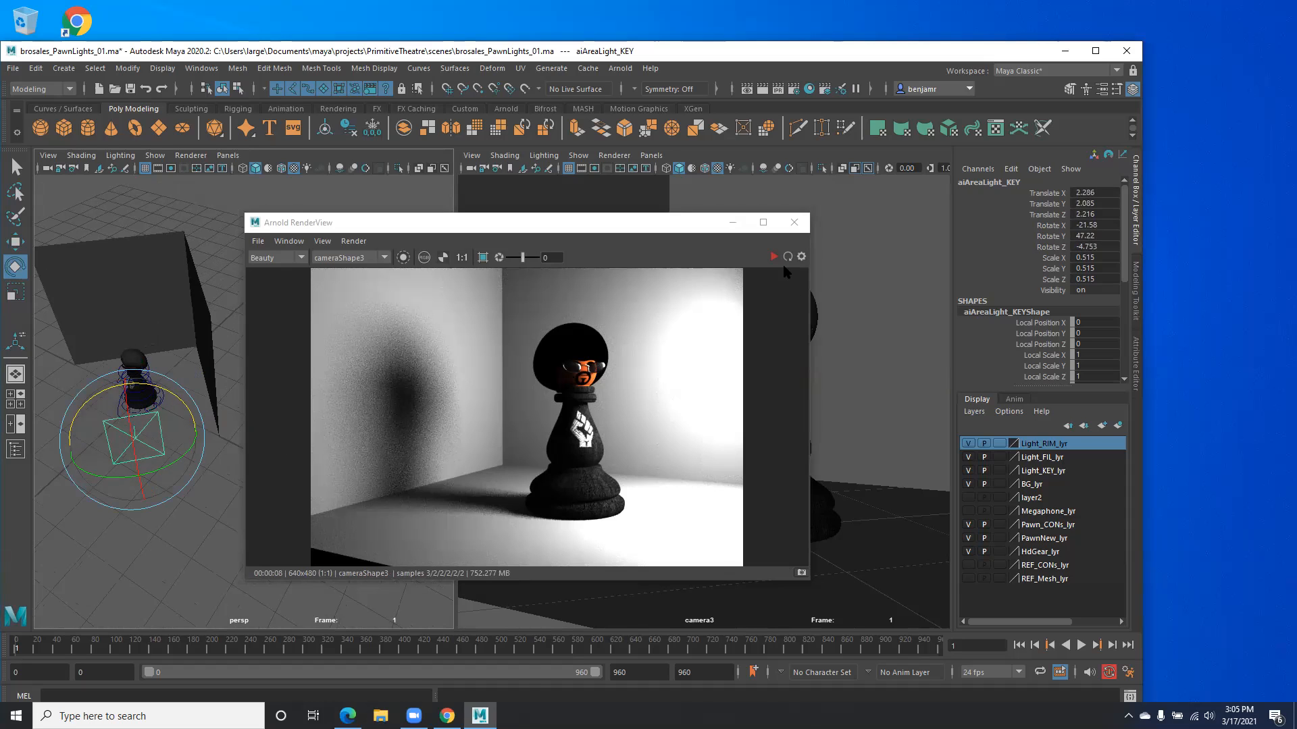
click(788, 257)
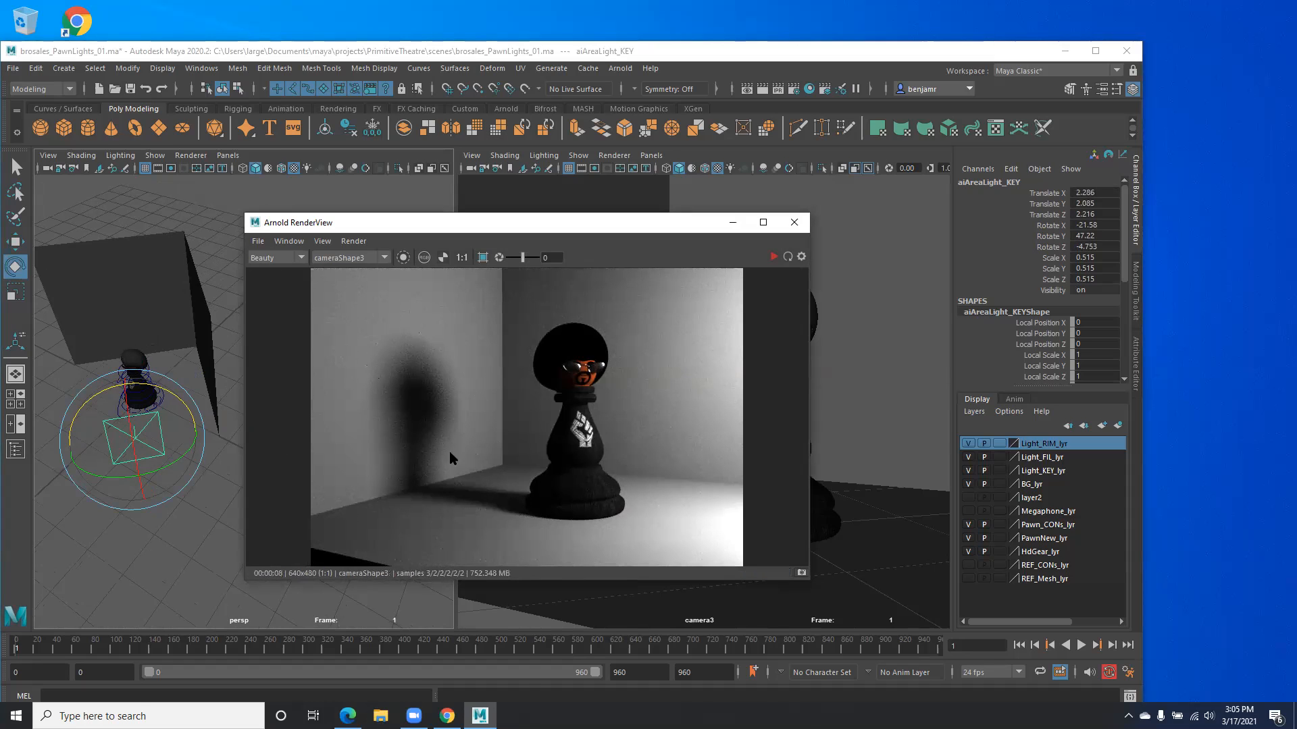
Step: Set the key light's resolution to 1024 and start the render again
click(1136, 364)
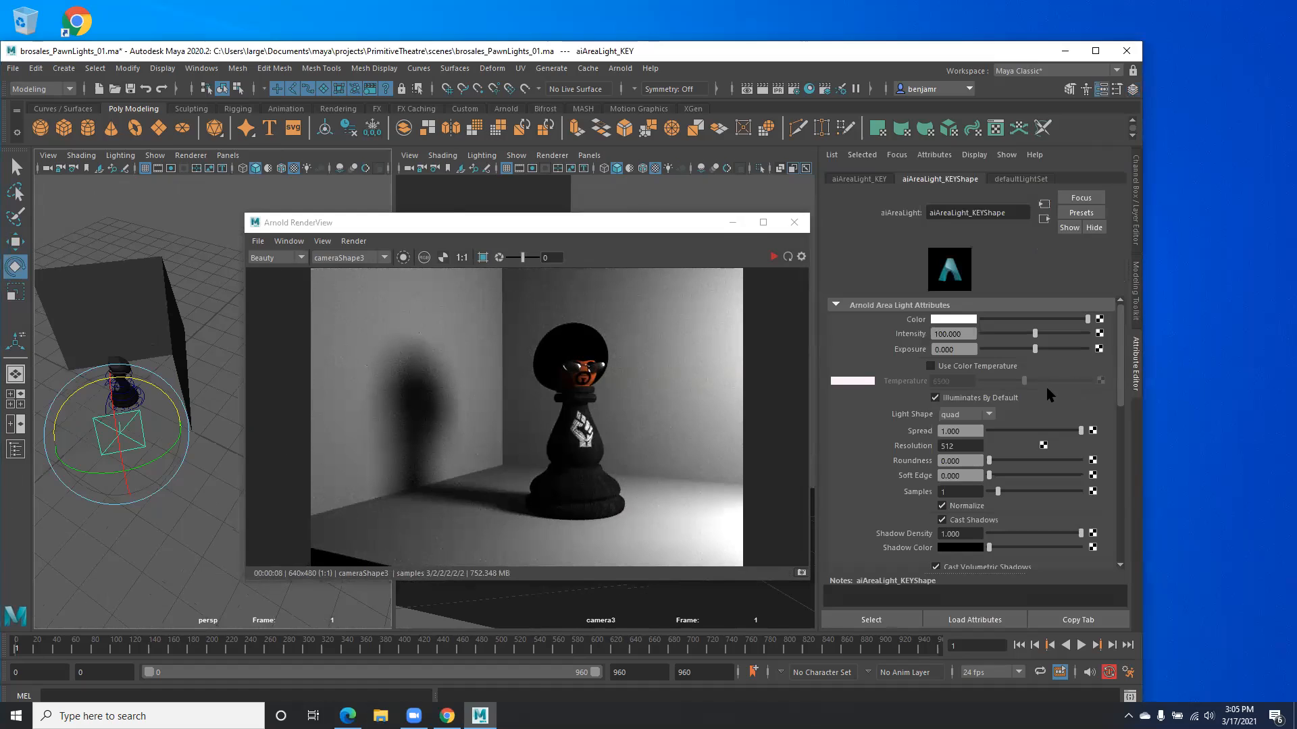
scroll(1023, 403, down, 1)
scroll(1022, 403, down, 1)
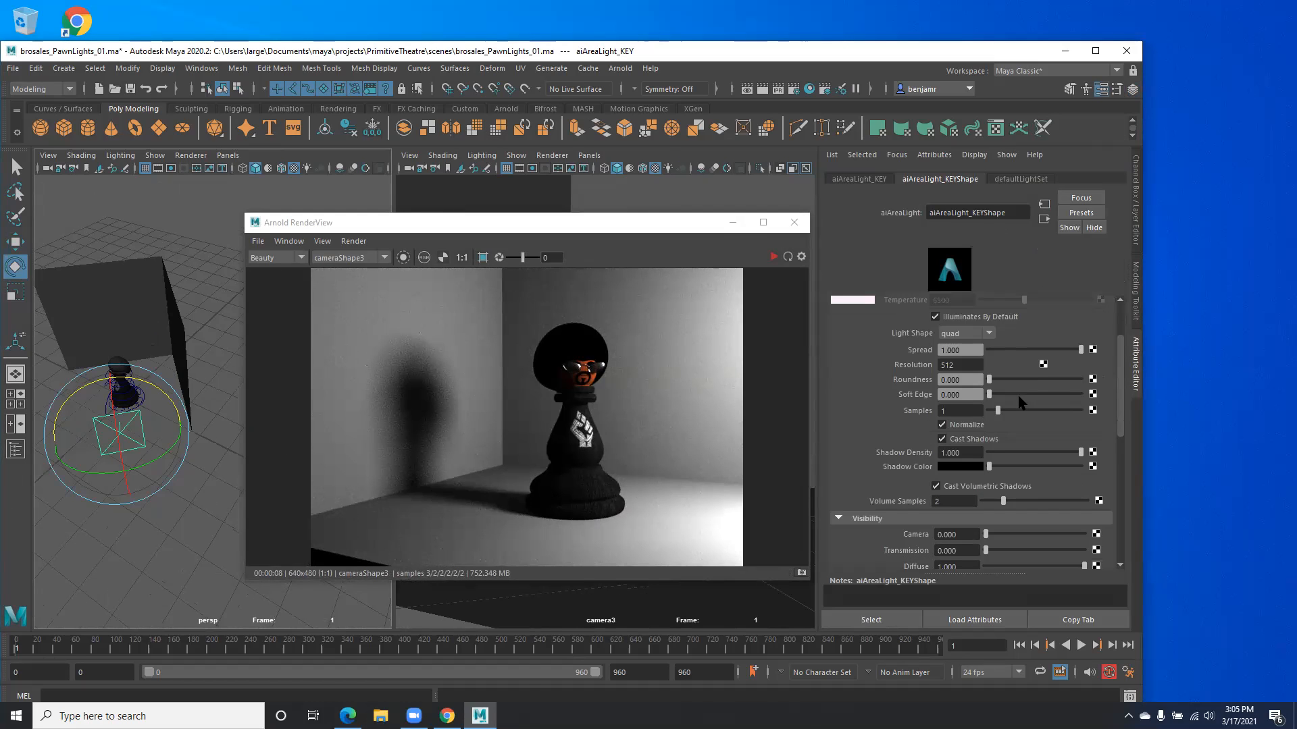
scroll(1021, 402, up, 2)
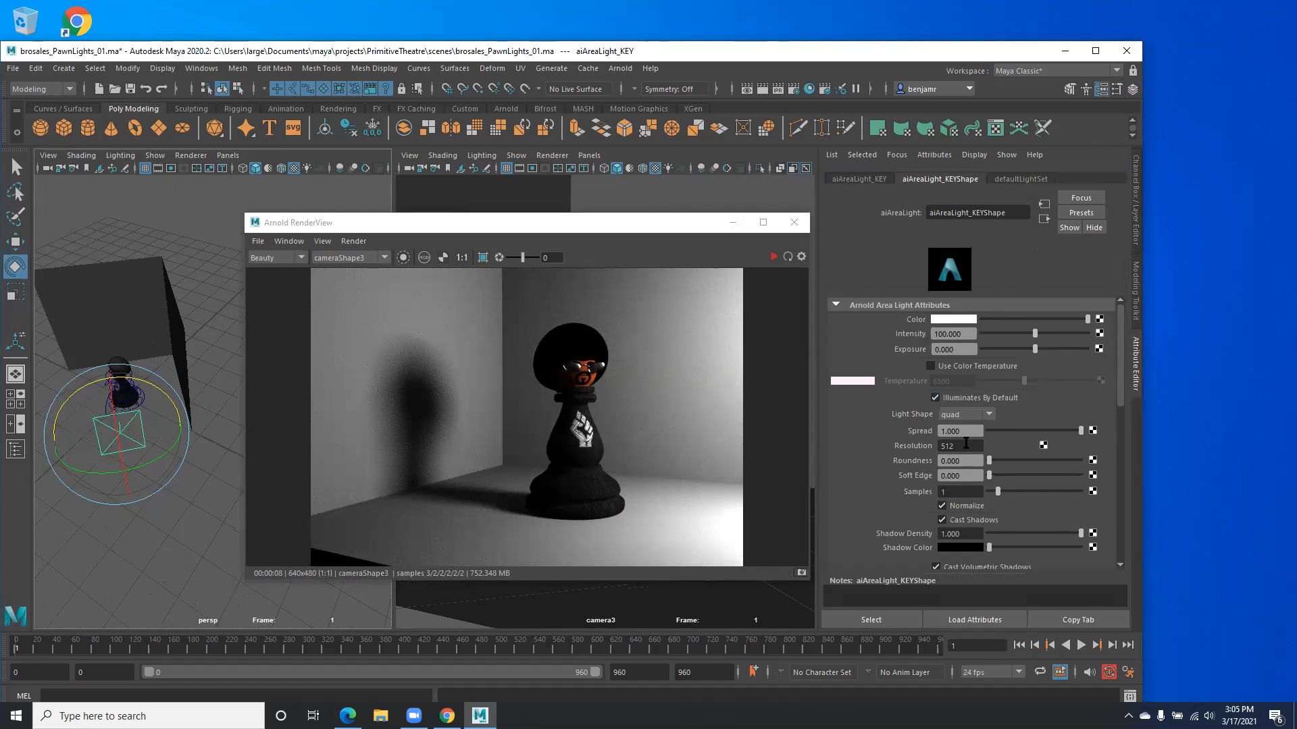
drag(963, 445, 935, 446)
text(1024)
key(Return)
click(776, 258)
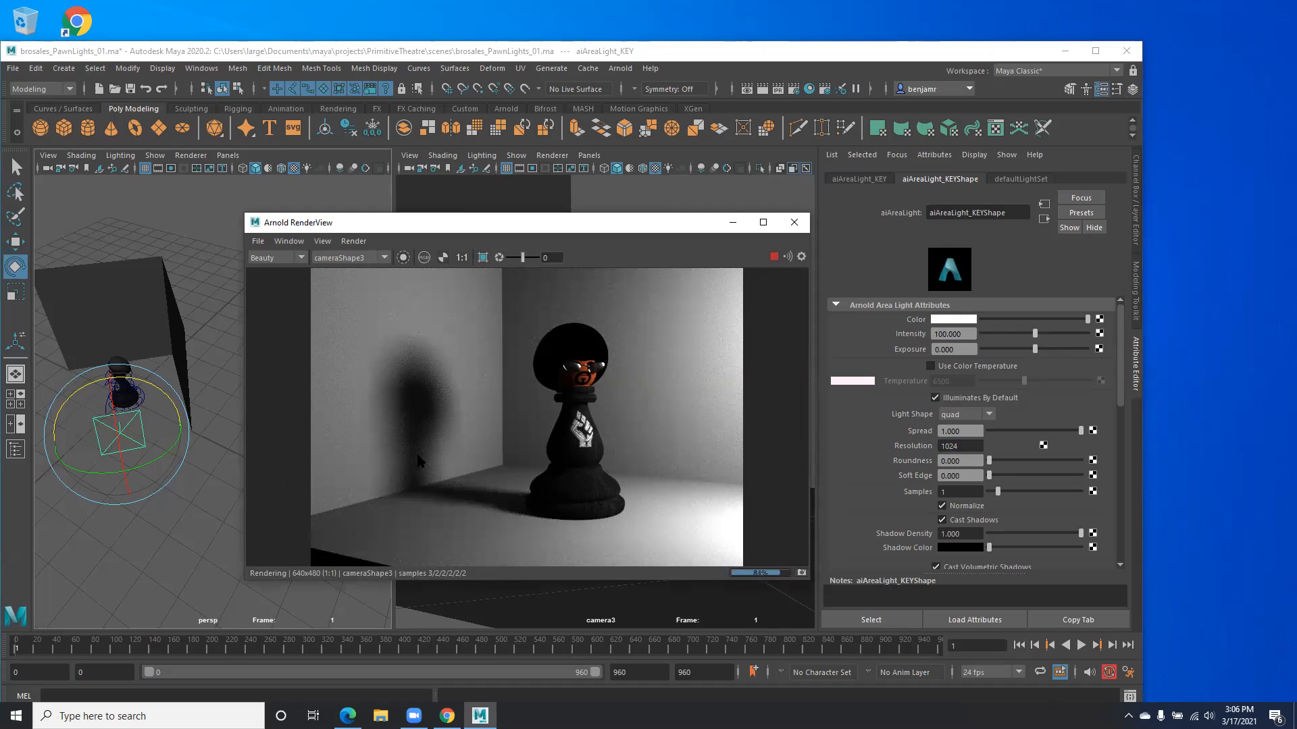
Step: Try setting the key light's shadow density to 2, reverting the entry to 1
scroll(1058, 442, down, 3)
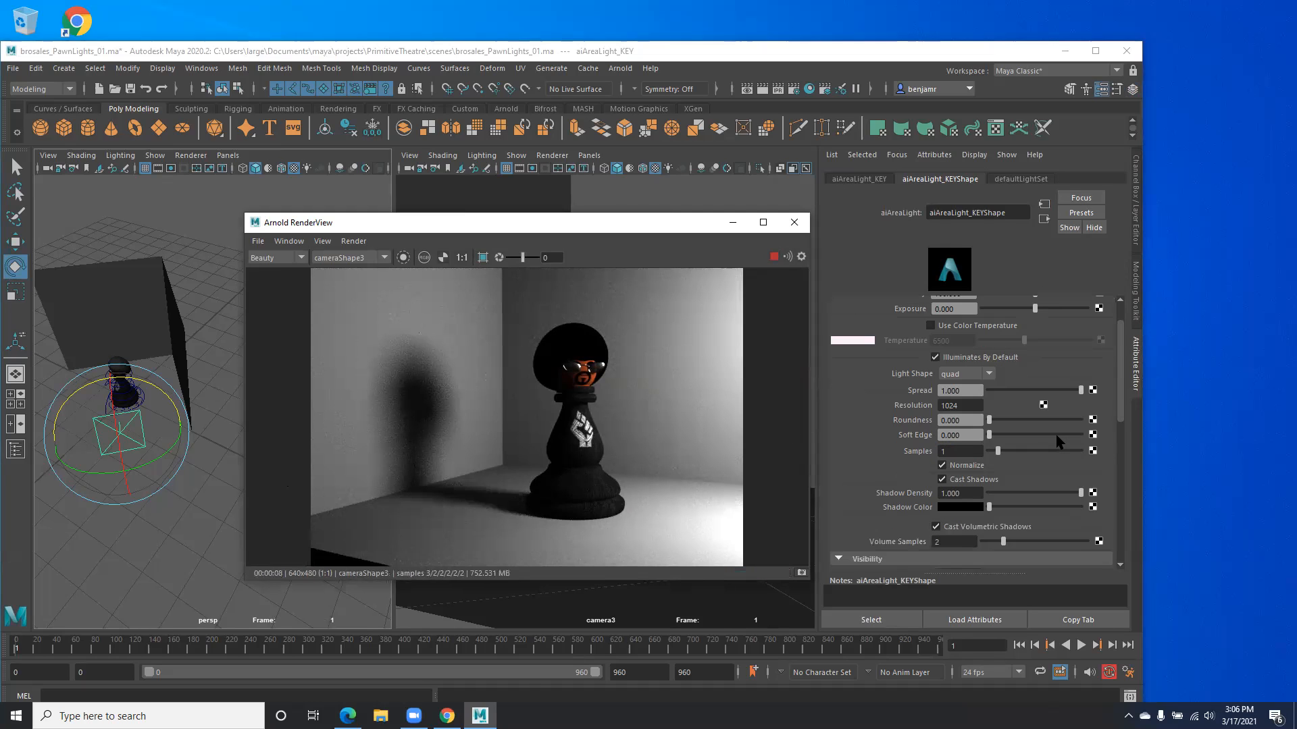
scroll(1059, 442, down, 2)
scroll(1059, 442, down, 4)
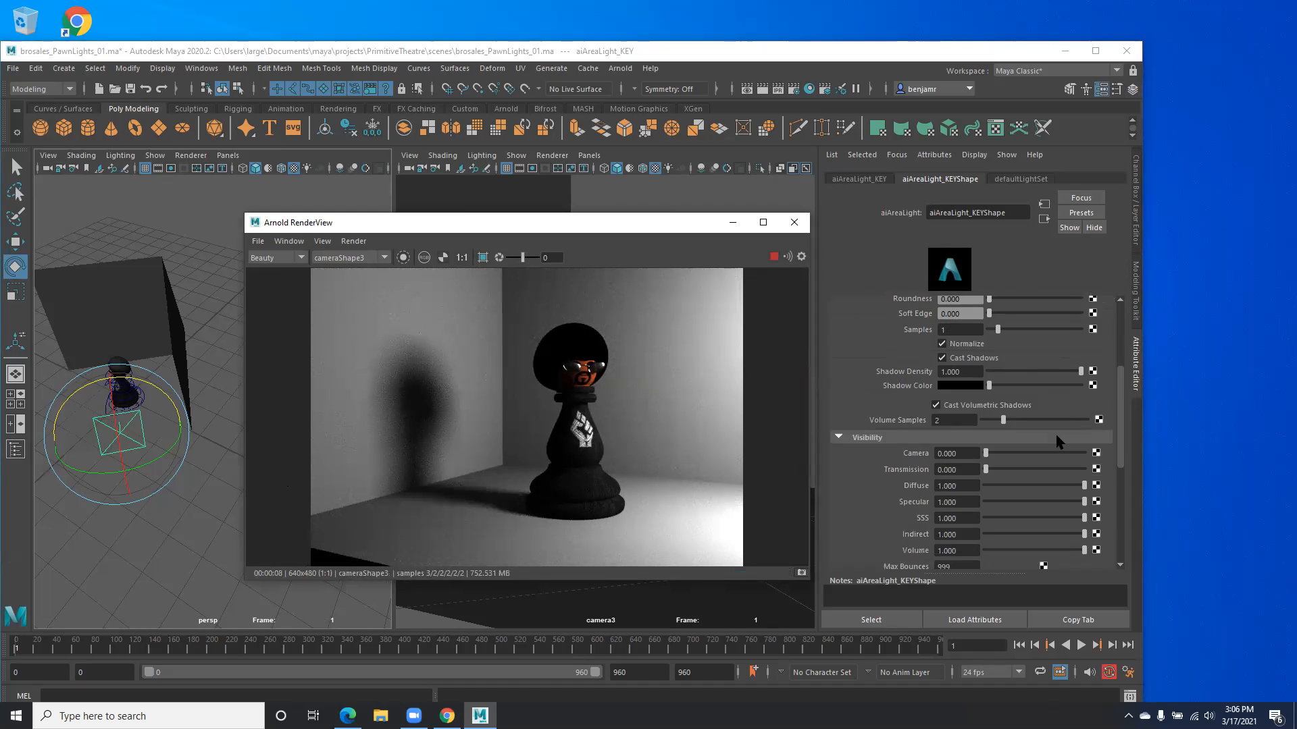
scroll(1059, 441, up, 2)
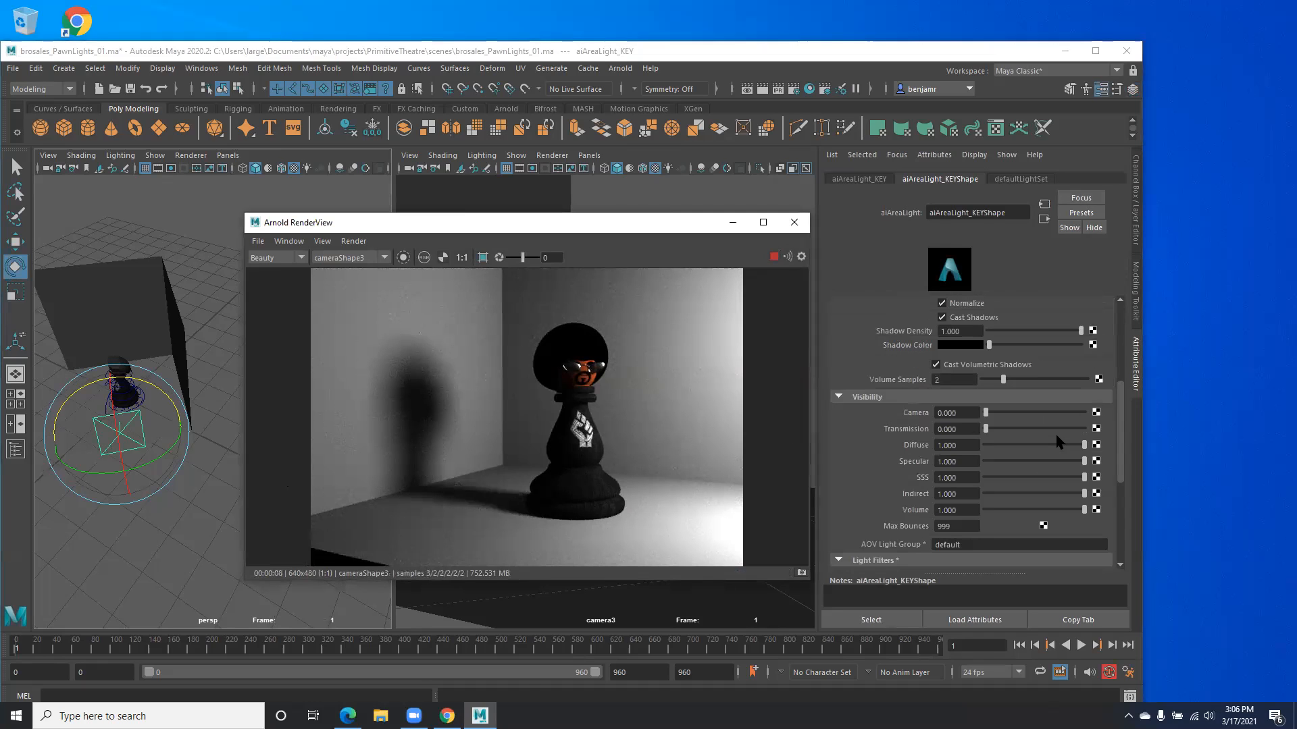
scroll(1058, 442, up, 4)
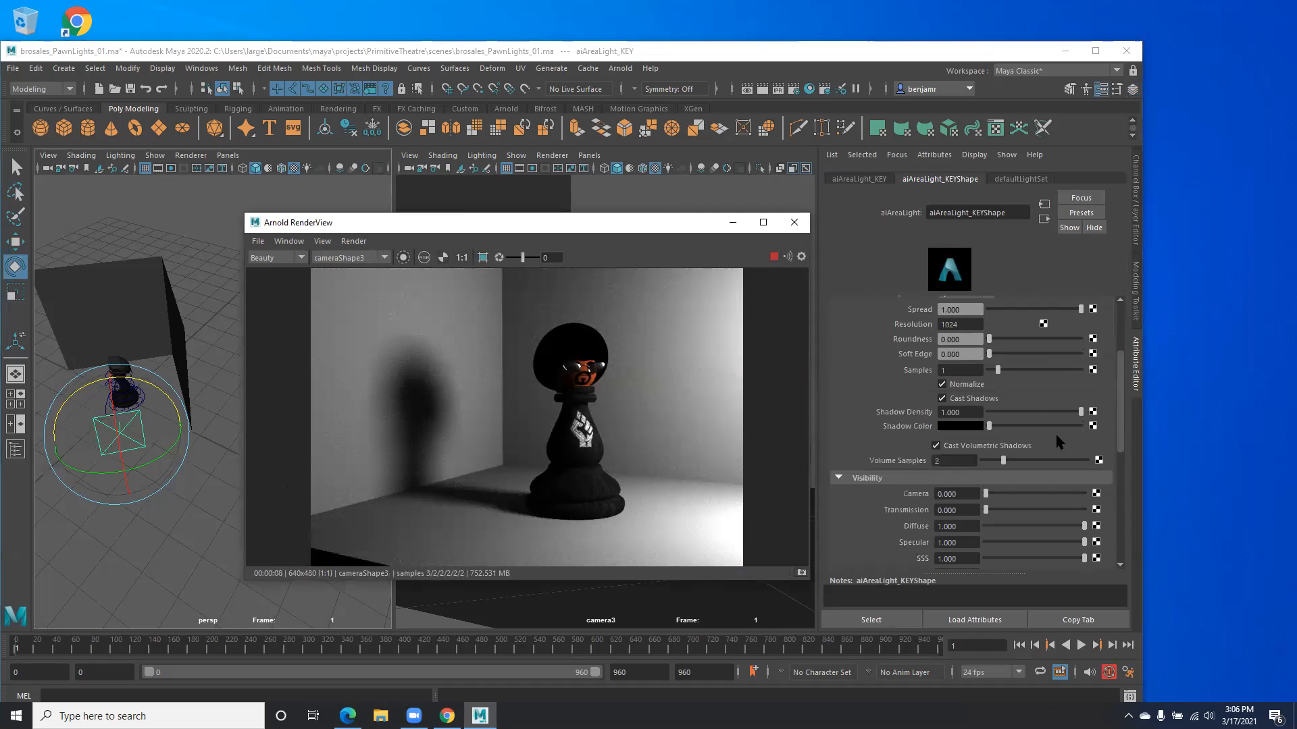
double_click(964, 412)
text(2)
key(Return)
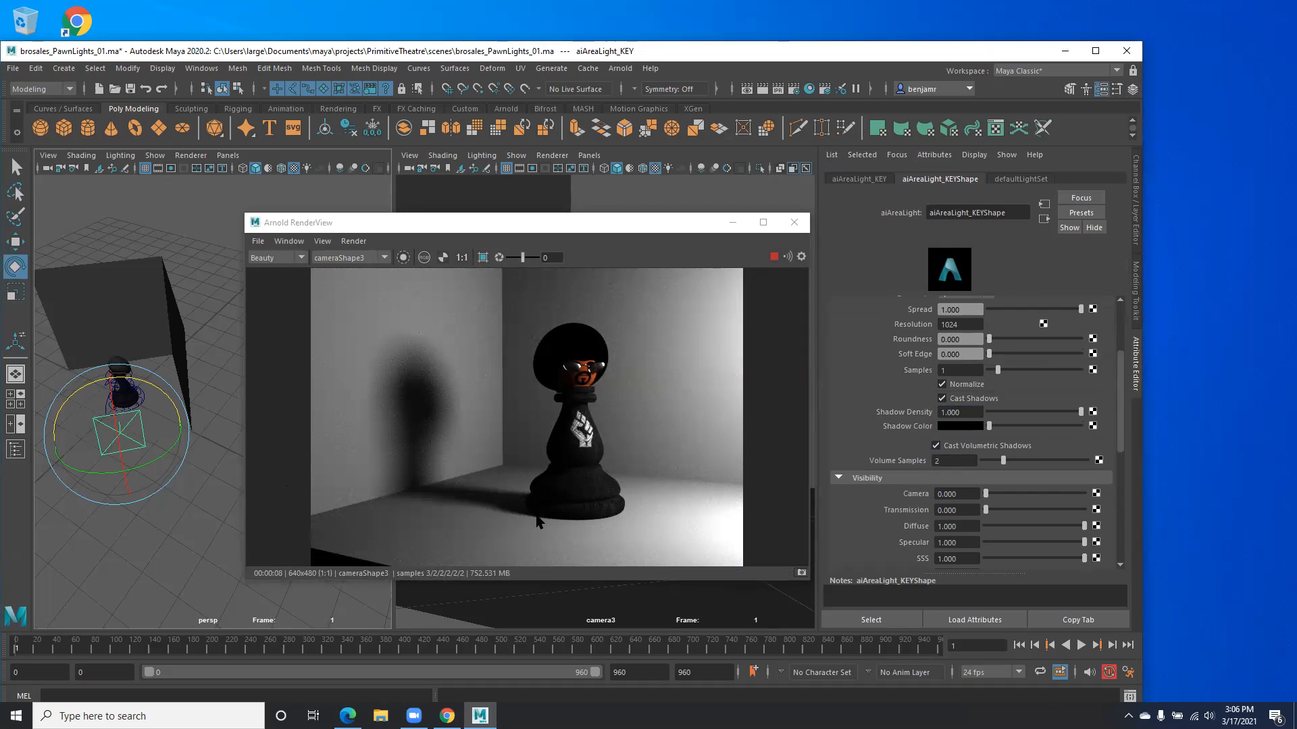
click(954, 413)
double_click(969, 413)
key(BackSpace)
key(Return)
Step: Lighten the key light's shadow color to a dark grey with a value of 0.222
scroll(1019, 389, up, 2)
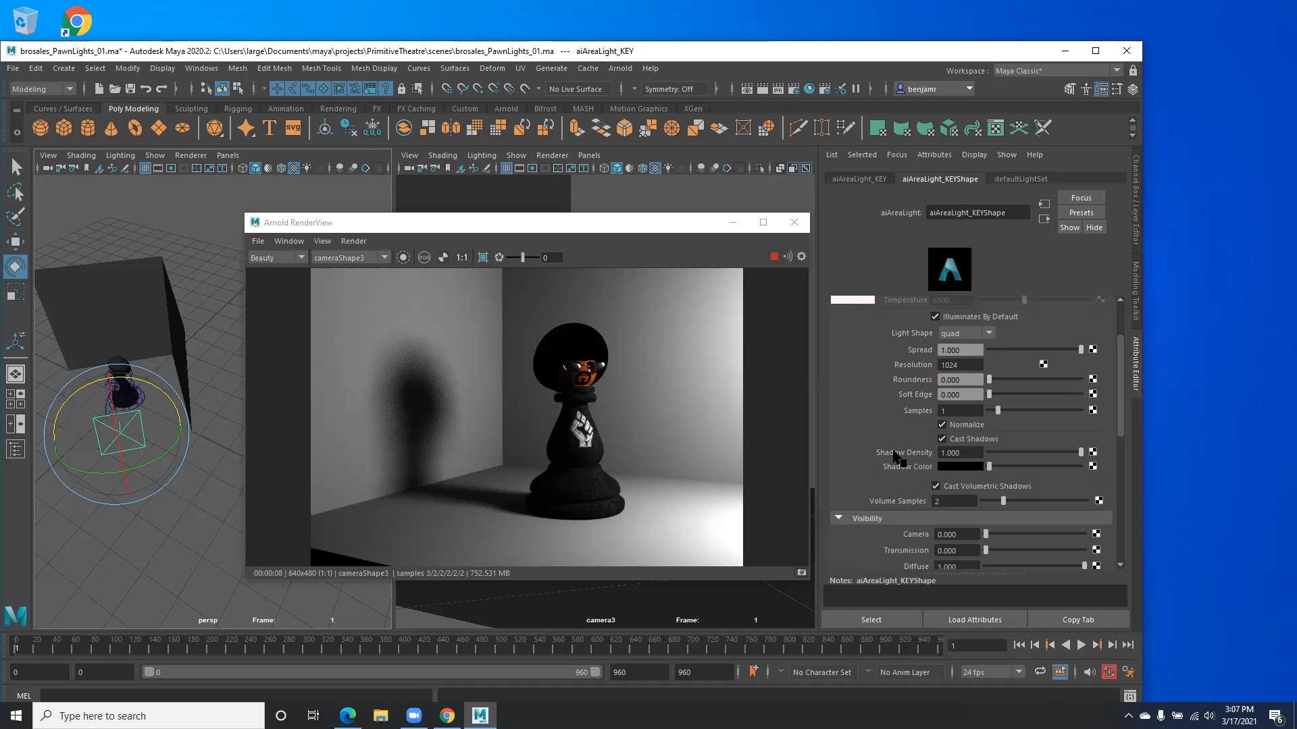
click(964, 467)
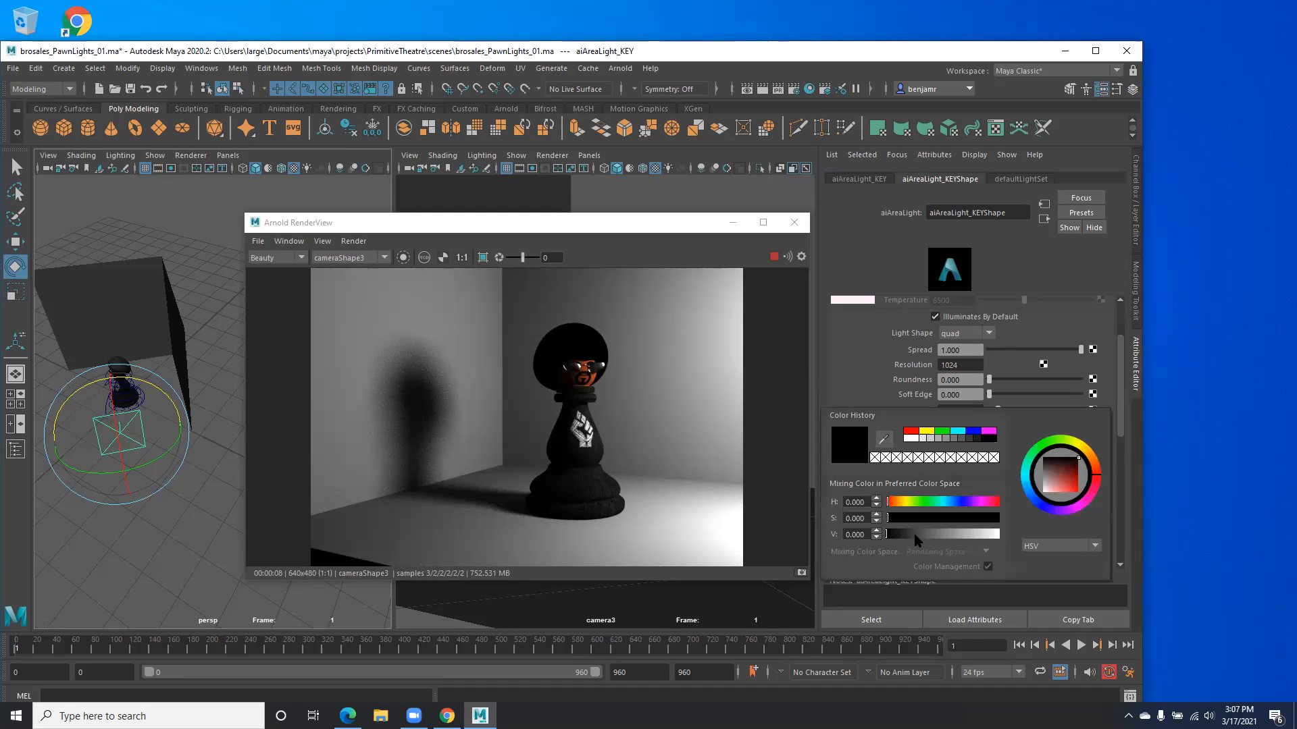
drag(915, 534, 910, 534)
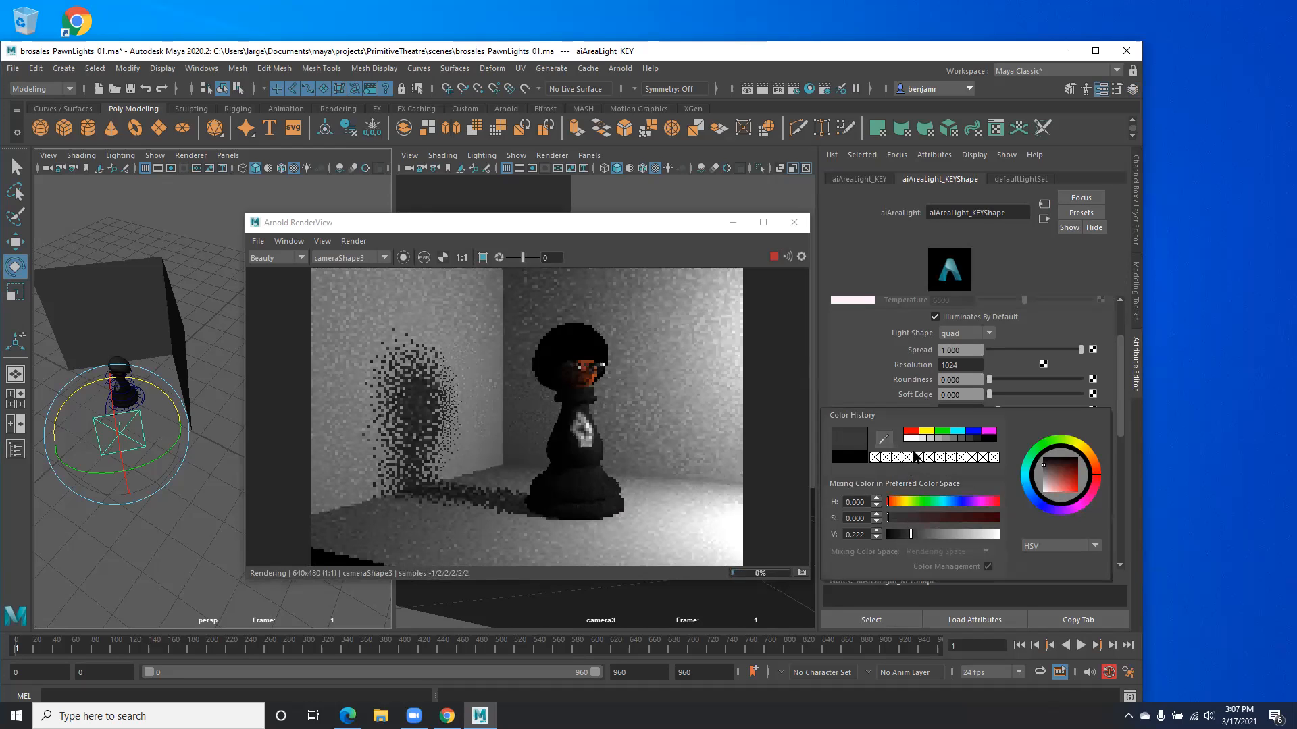
click(645, 227)
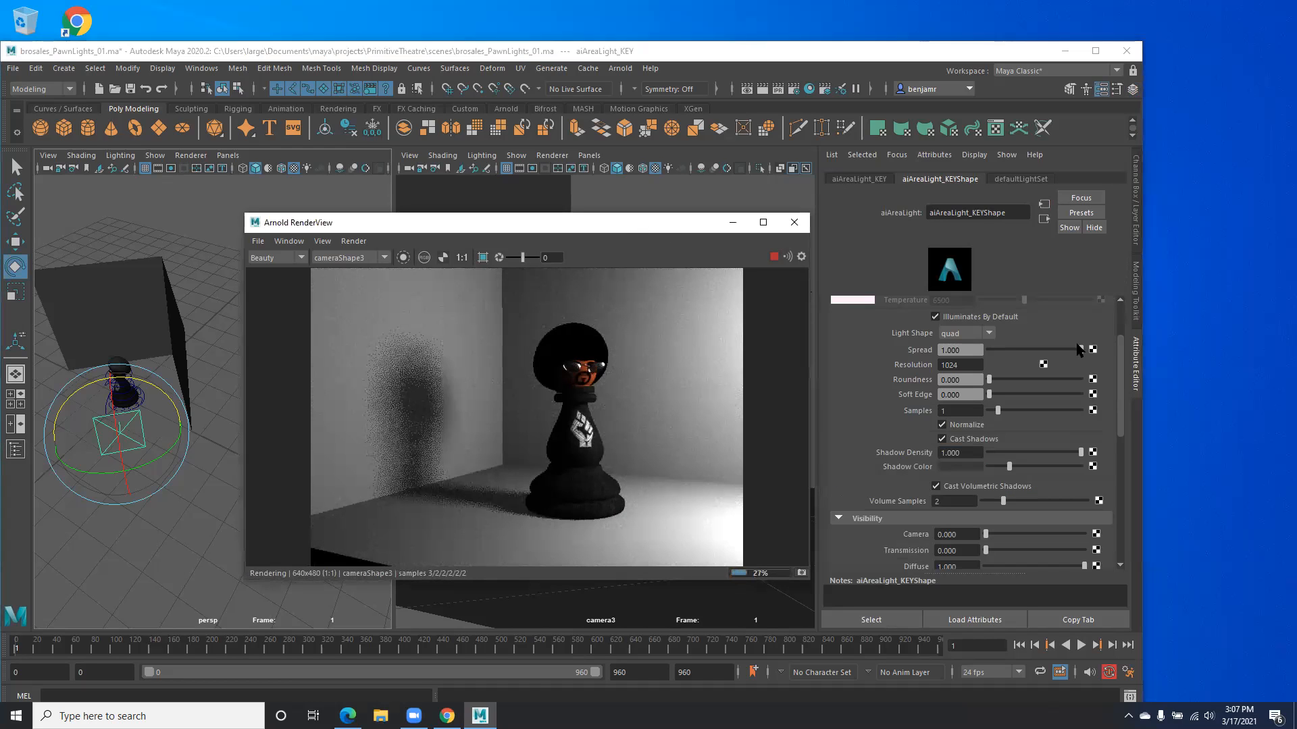
Step: Tint the key light's color a pale warm yellow, about H 51.128, S 0.157, V 1.000
scroll(1055, 397, up, 3)
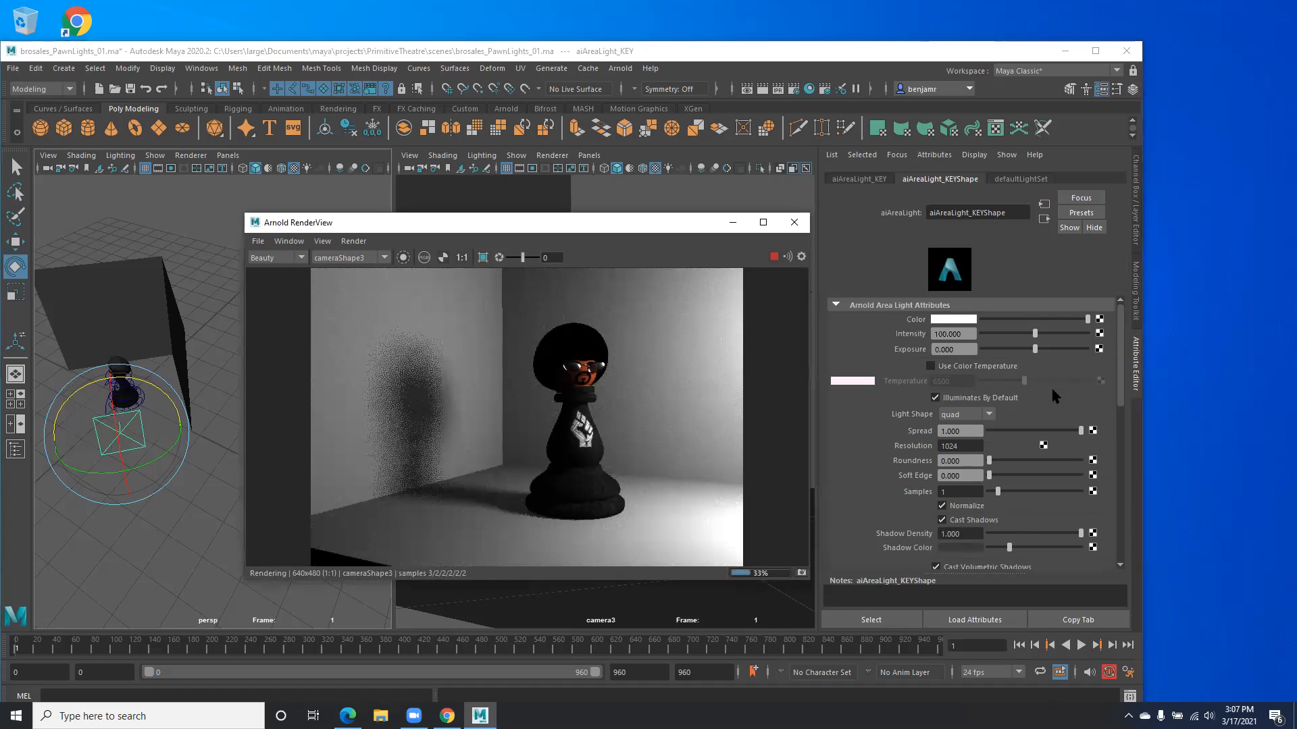
click(953, 320)
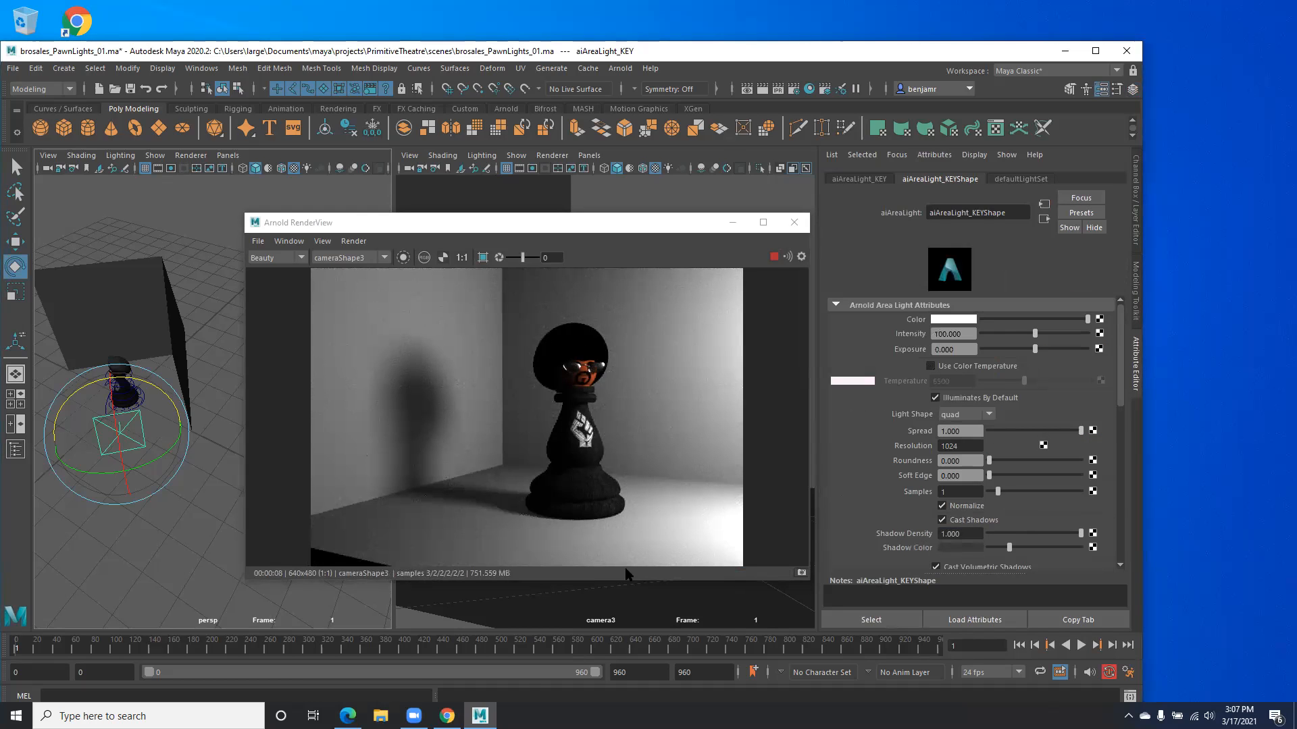
click(947, 321)
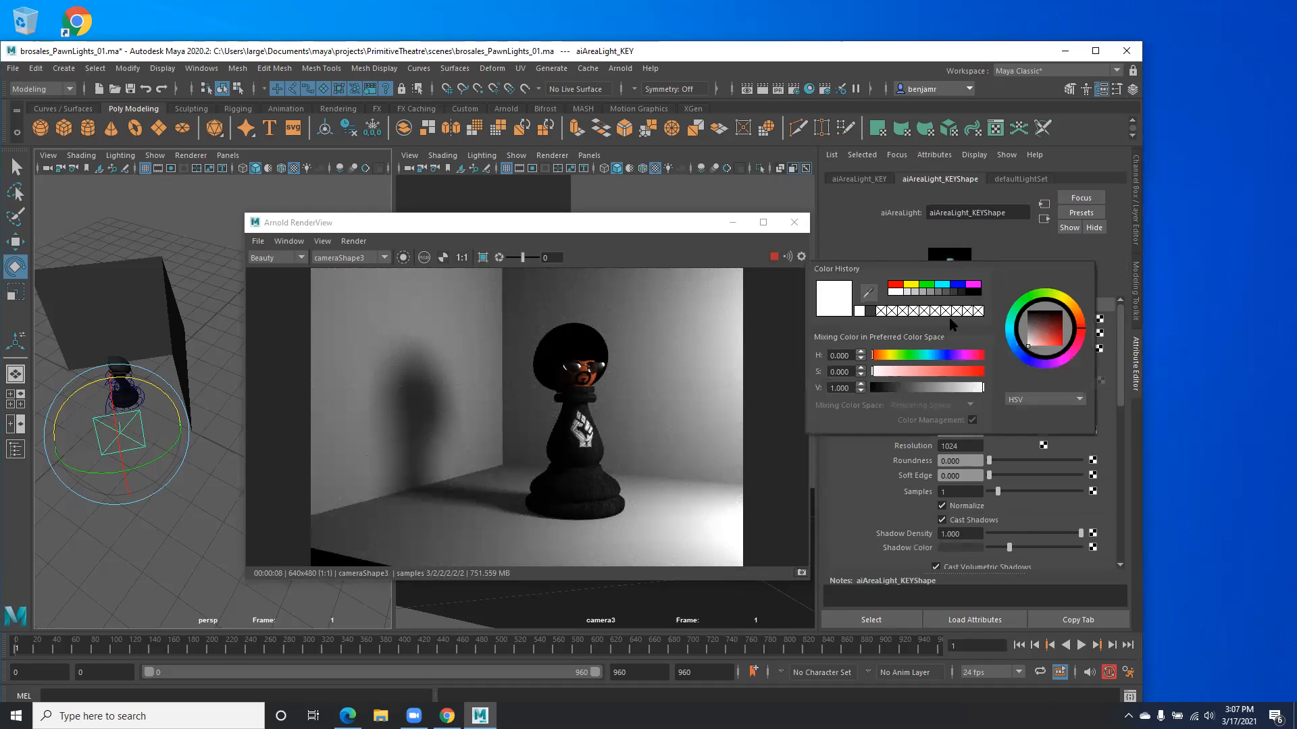
drag(1069, 305, 1066, 299)
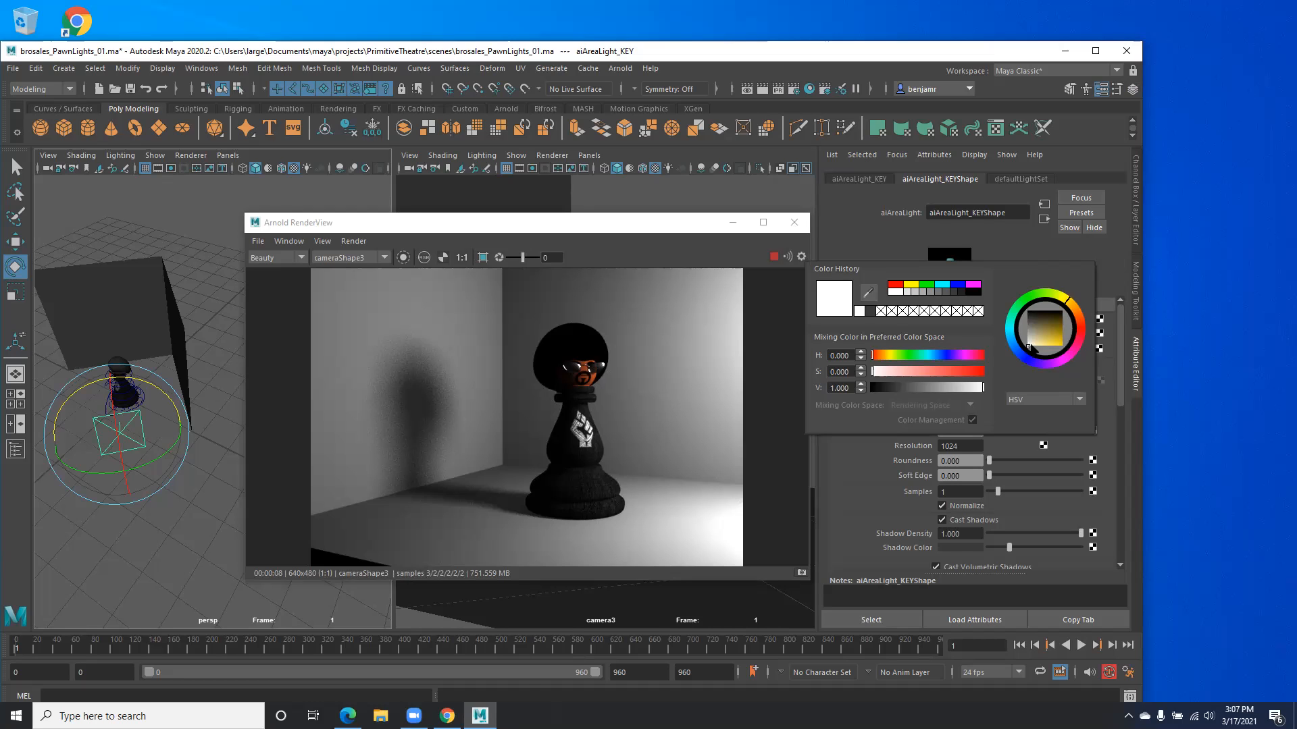
click(1033, 346)
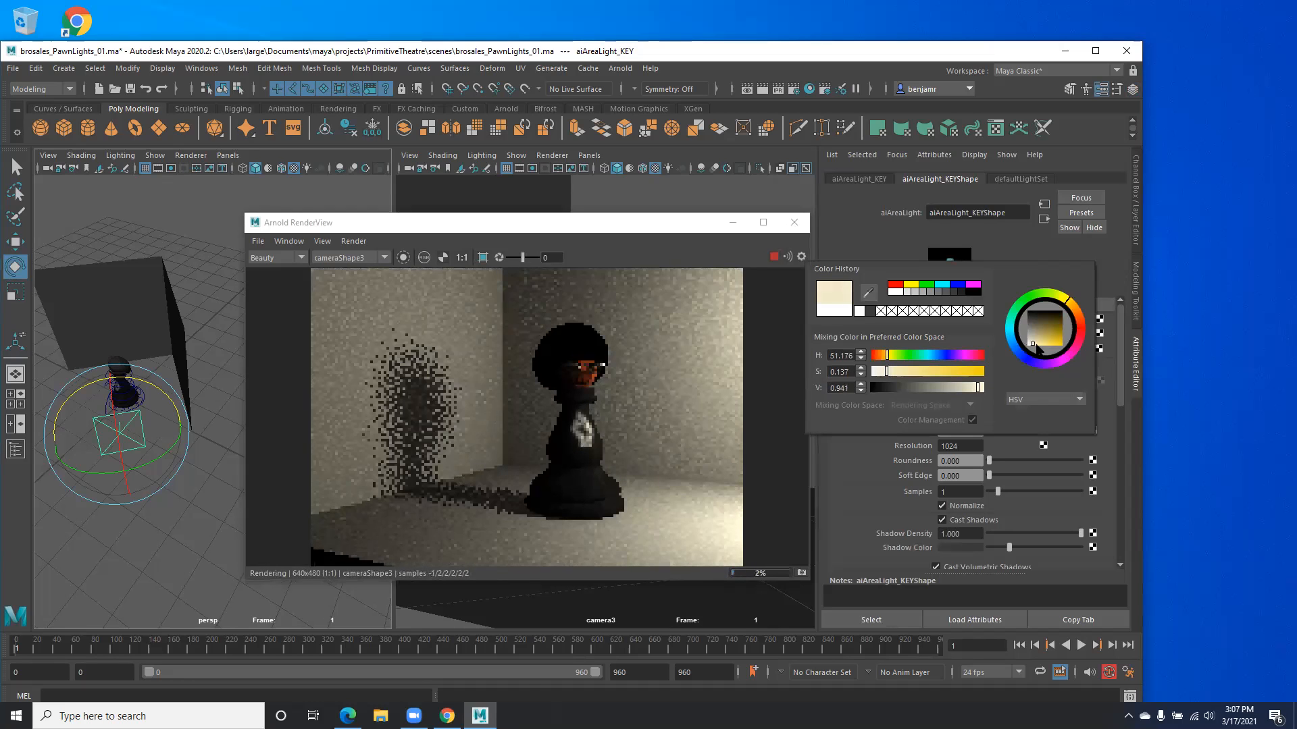
click(1053, 313)
drag(1058, 321, 1033, 348)
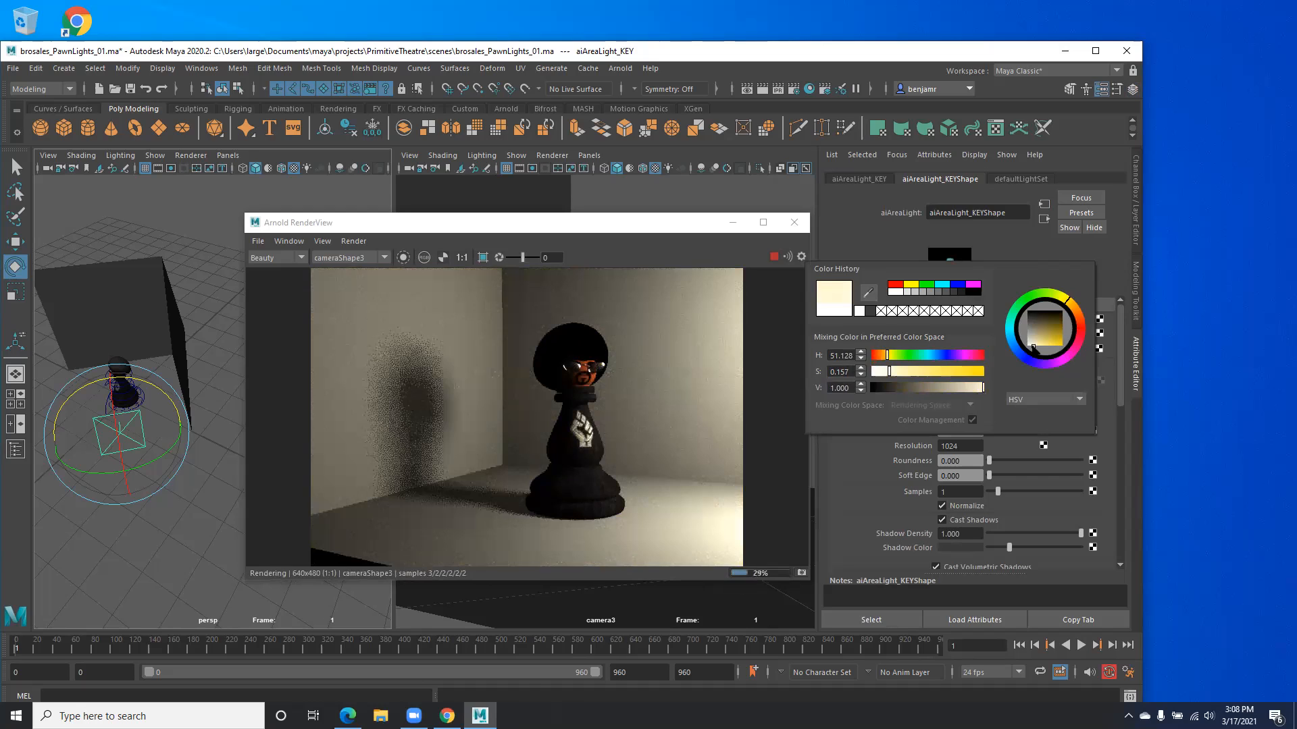
click(671, 224)
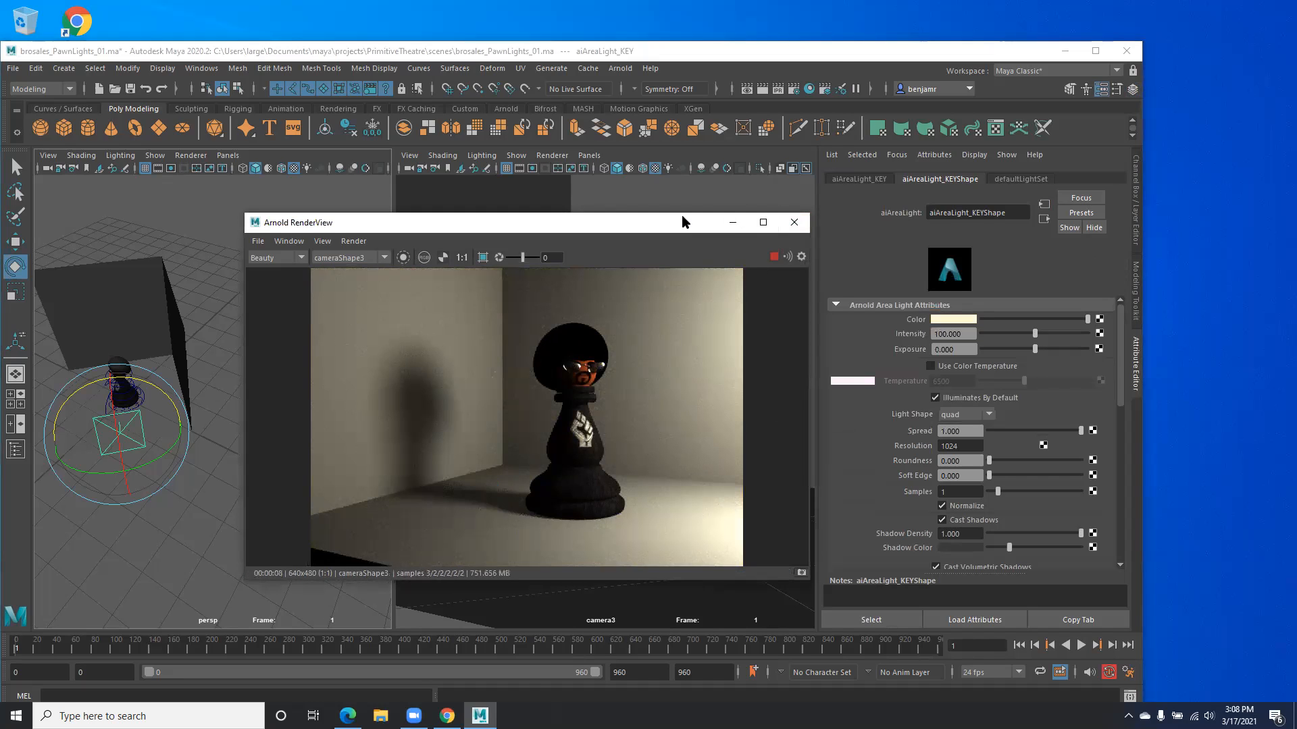
Step: Duplicate the key light and rename the copy aiAreaLight_FILL, keeping the render window clear of the perspective view
drag(682, 216, 710, 28)
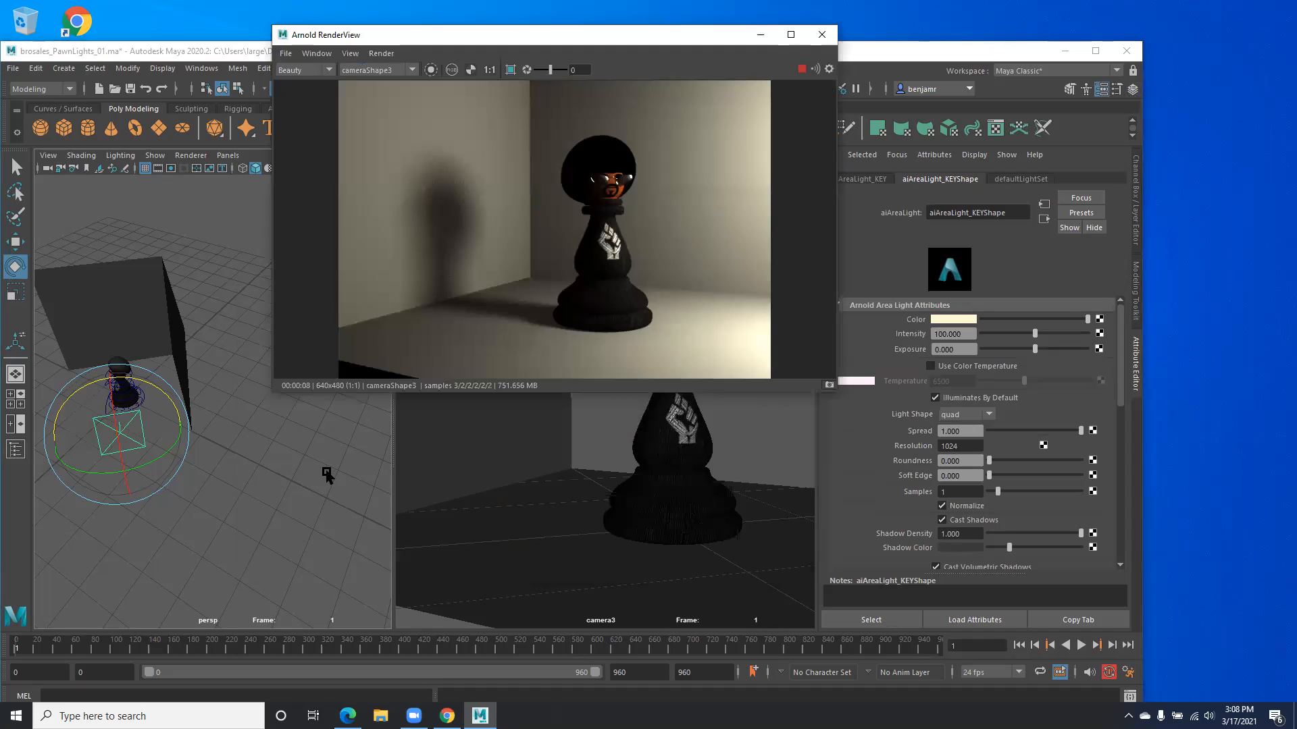
alt+drag(291, 487, 176, 515)
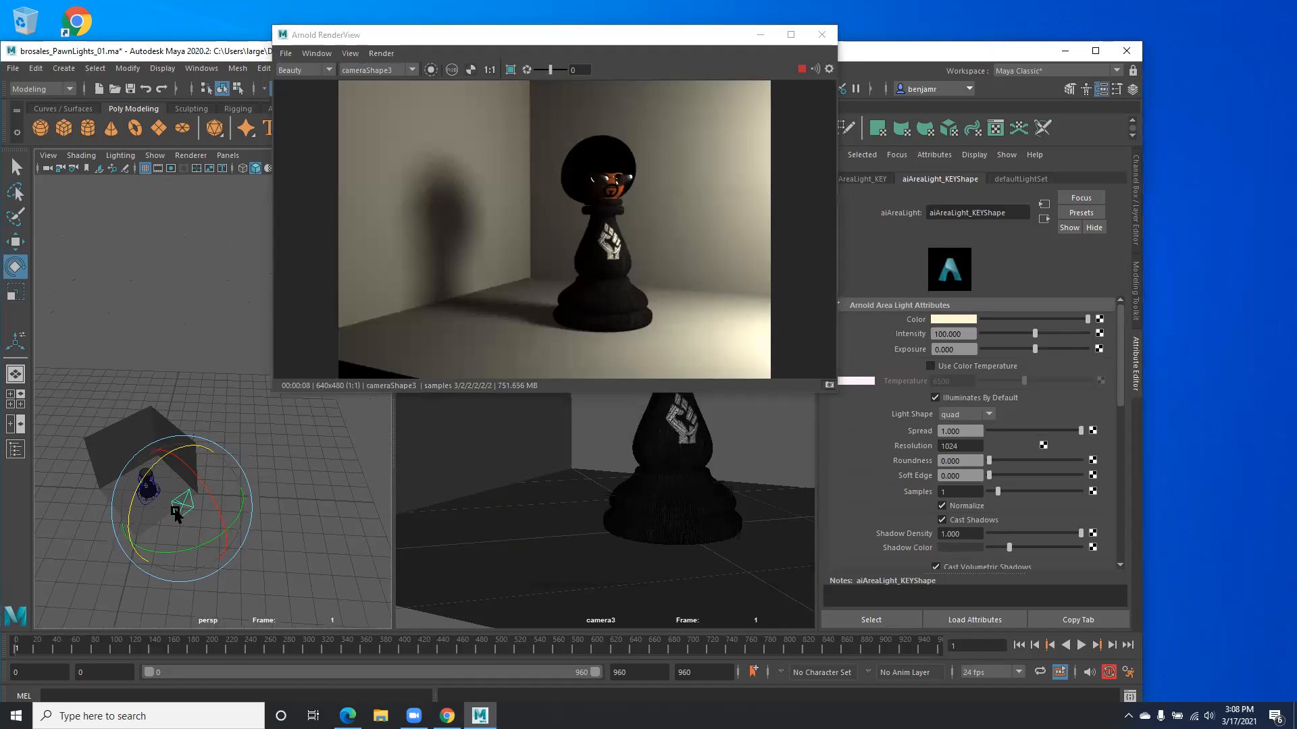
key(ctrl+d)
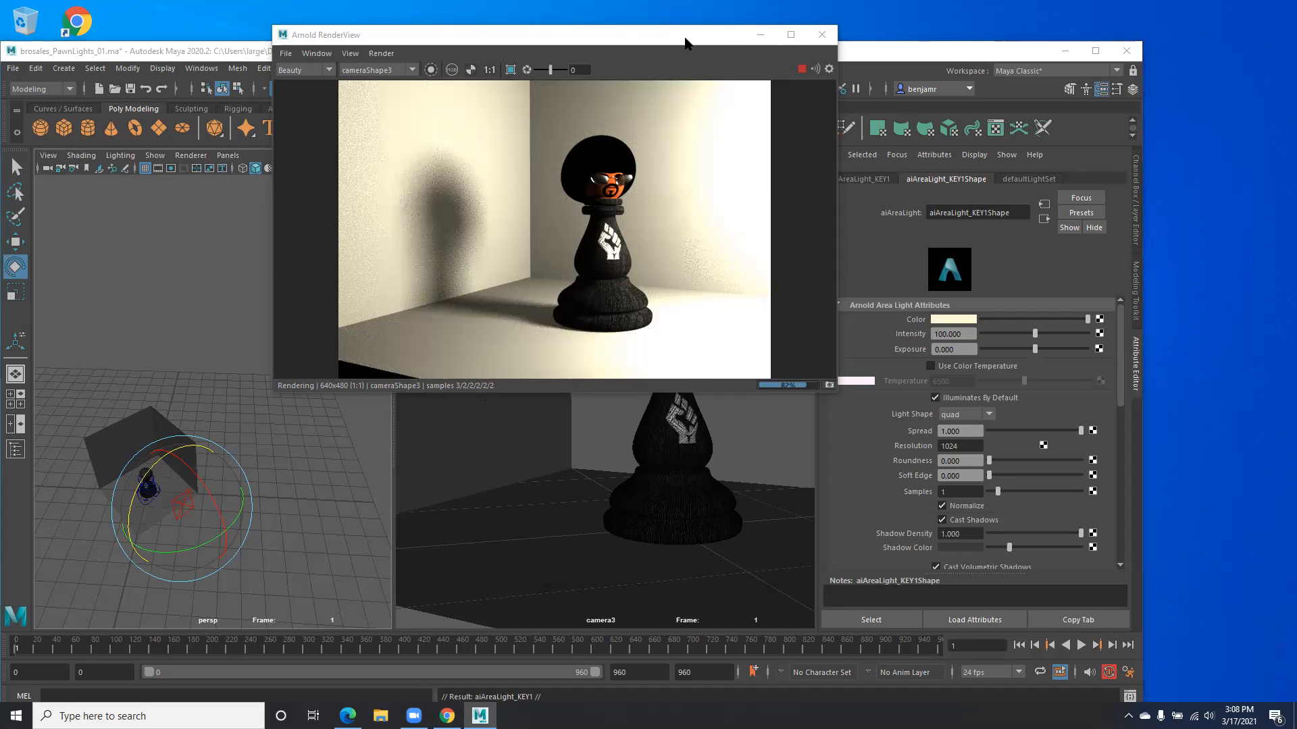
drag(668, 38, 626, 40)
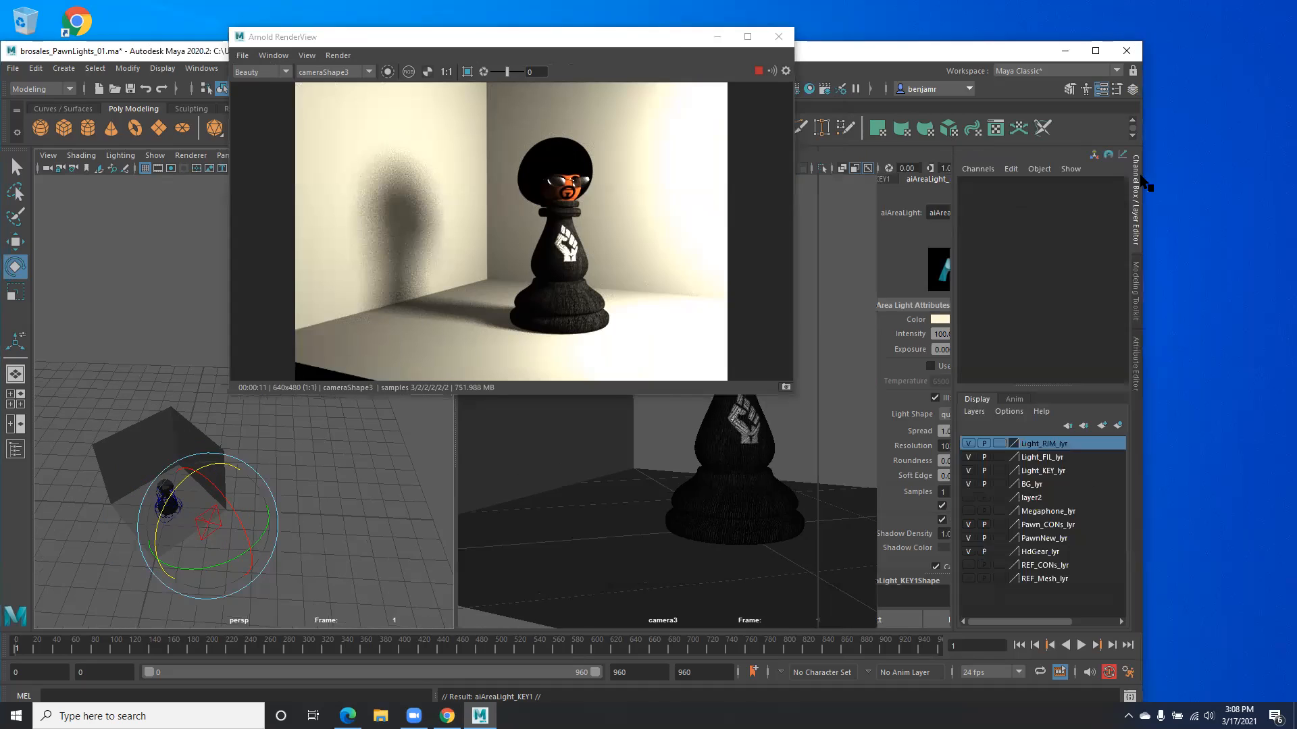
click(1137, 182)
click(1026, 181)
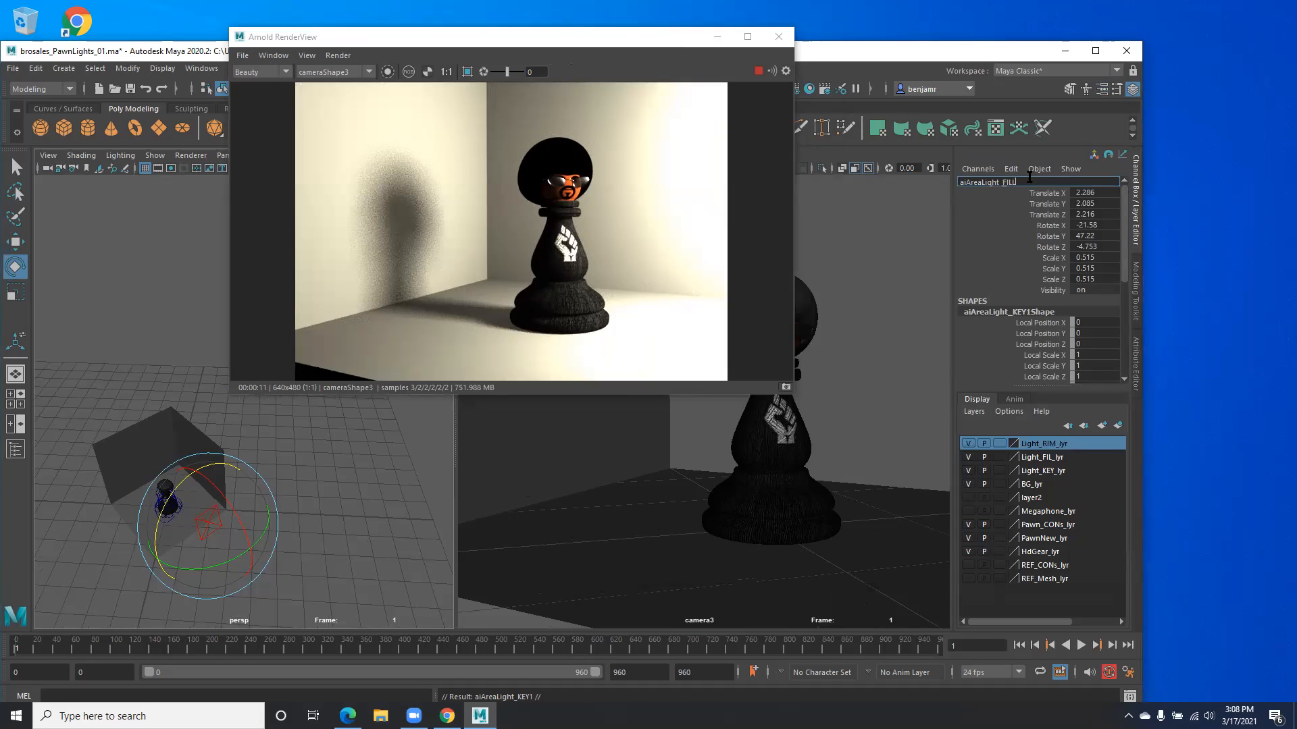
key(Return)
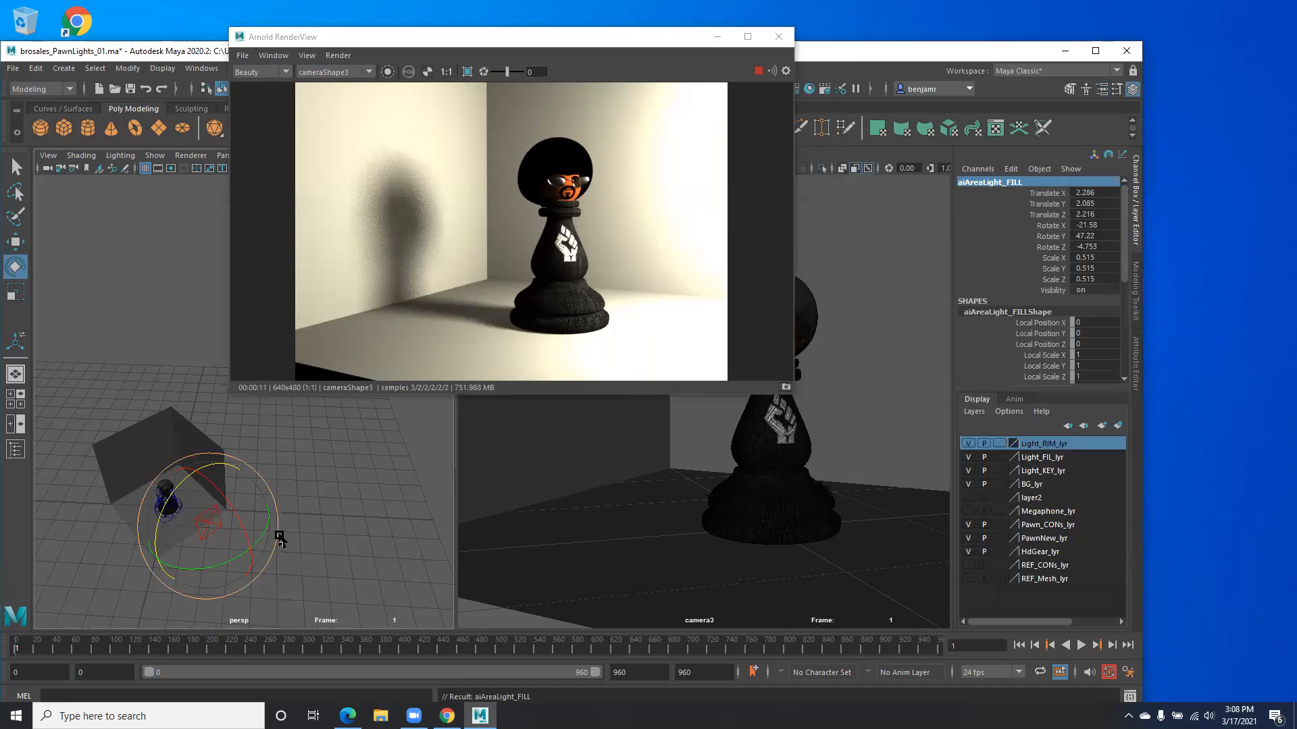
Step: Move the fill light to about X -2.117, Y -0.8, Z -1.623 and rotate it to about -8.364, -40.749, 21.956 degrees
key(w)
alt+drag(209, 483, 278, 480)
drag(400, 501, 289, 501)
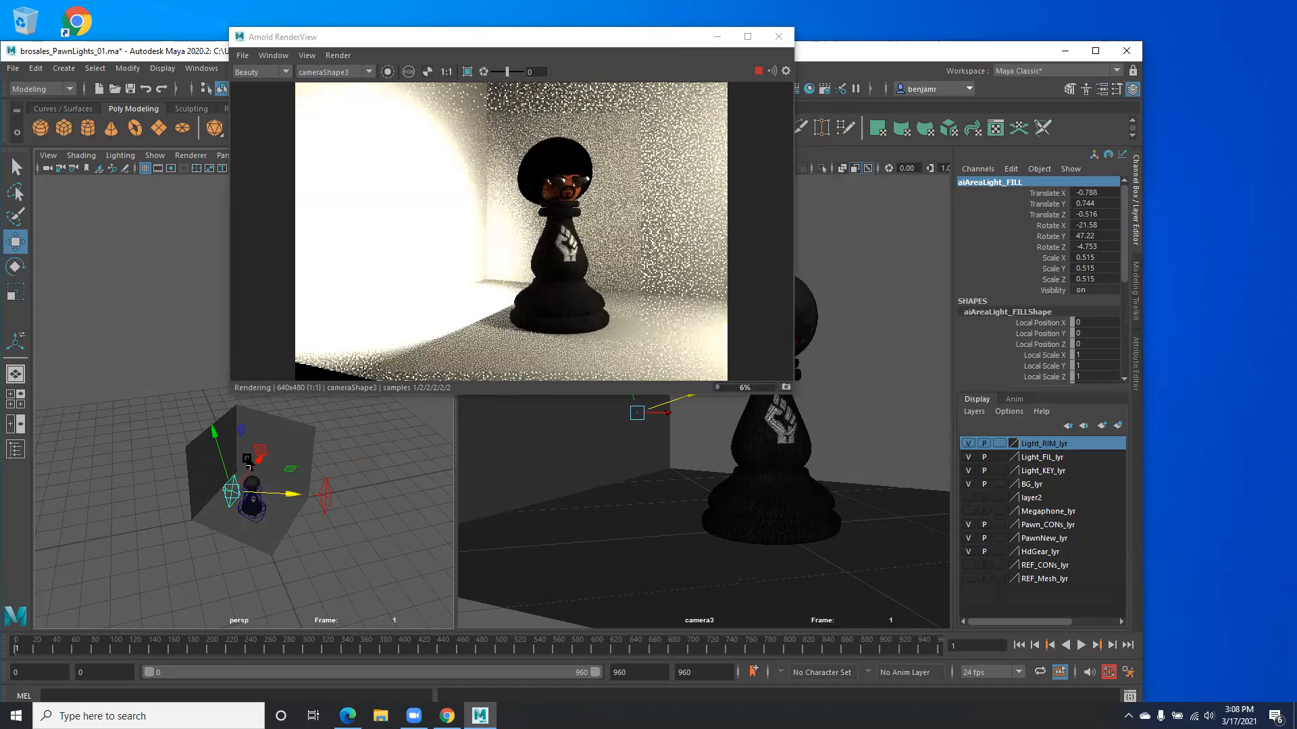
drag(260, 450, 234, 503)
scroll(233, 502, up, 3)
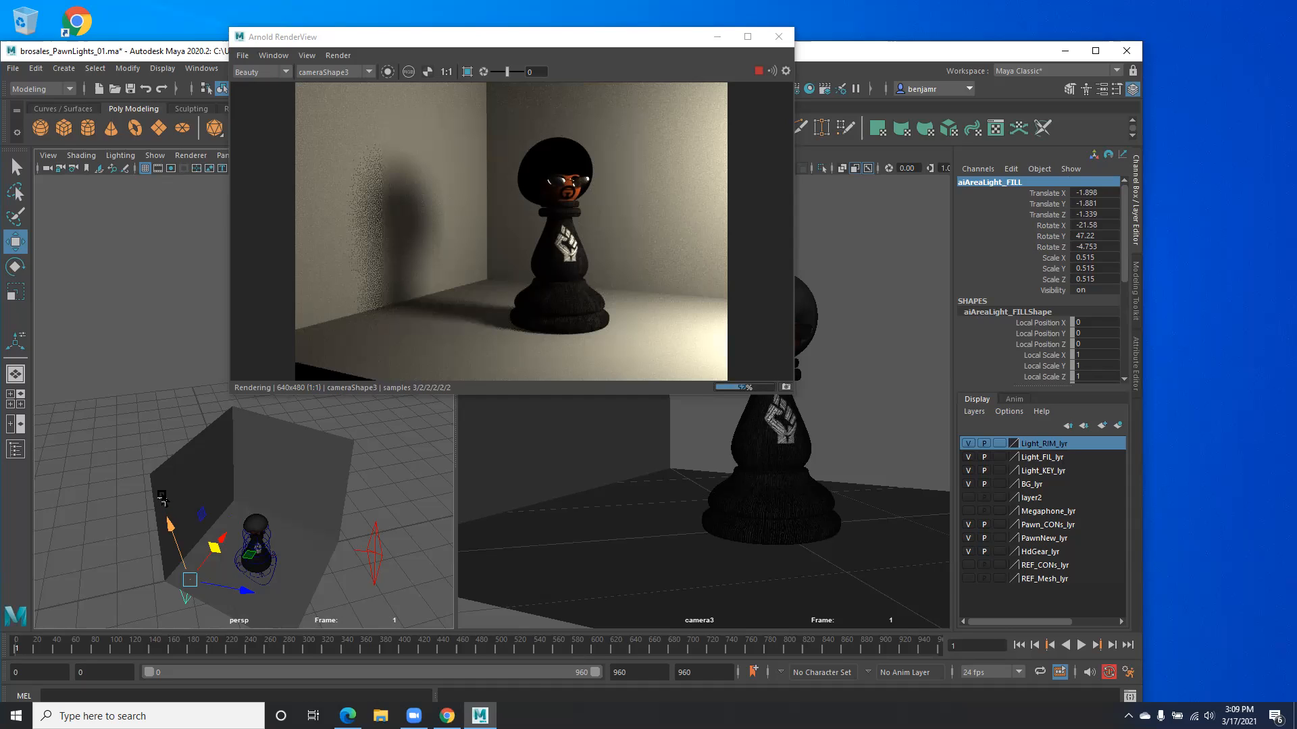
drag(171, 529, 161, 500)
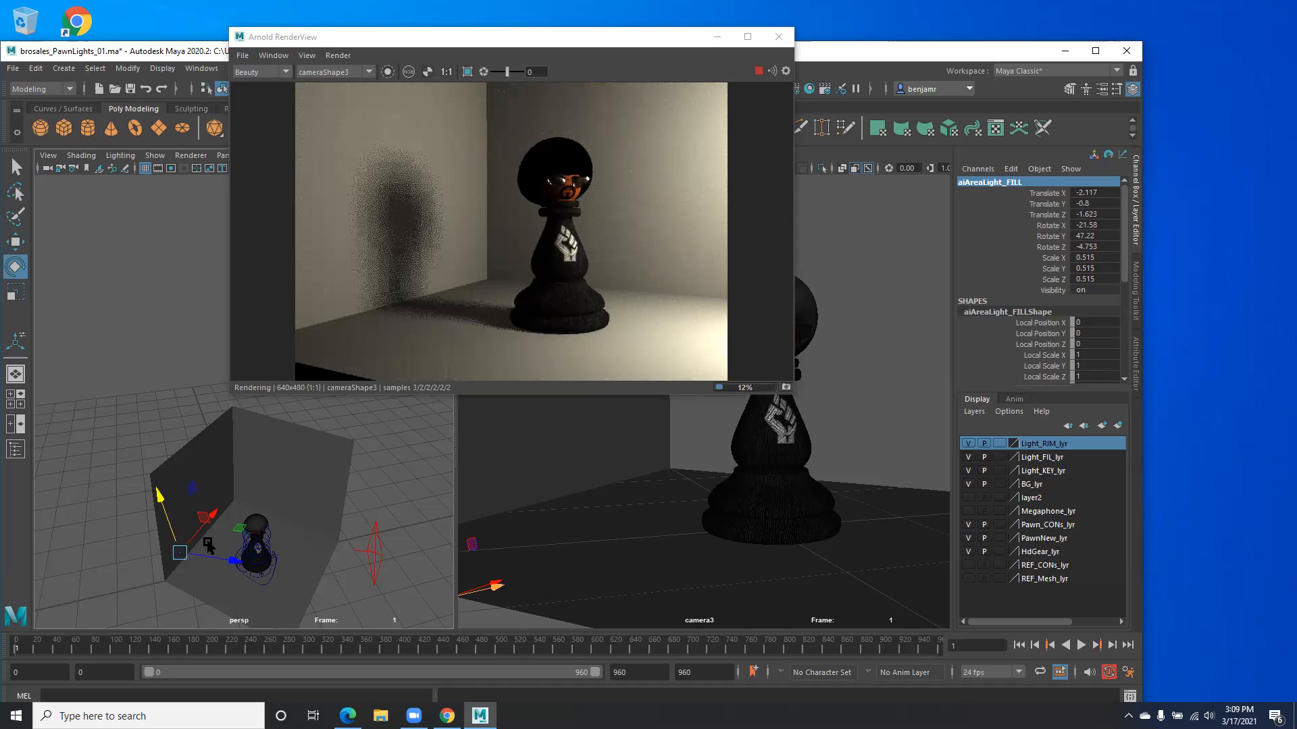
key(e)
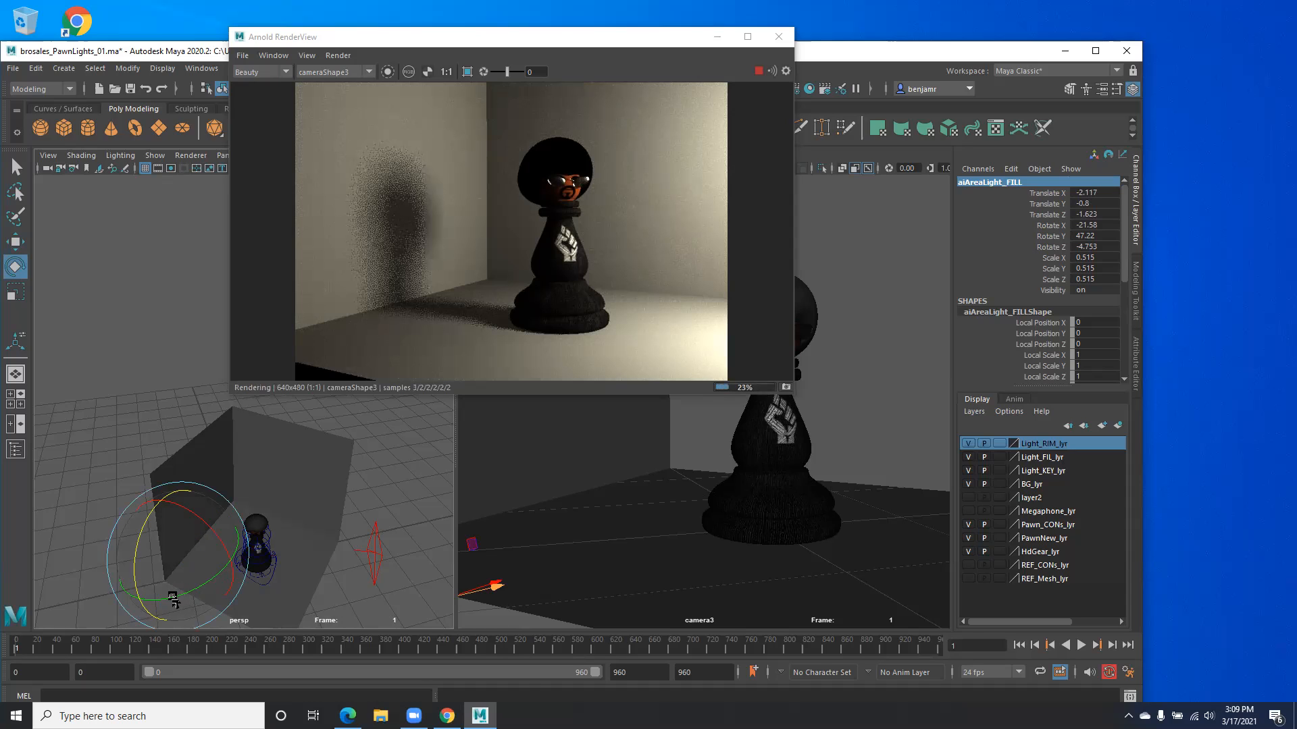
drag(231, 565, 159, 601)
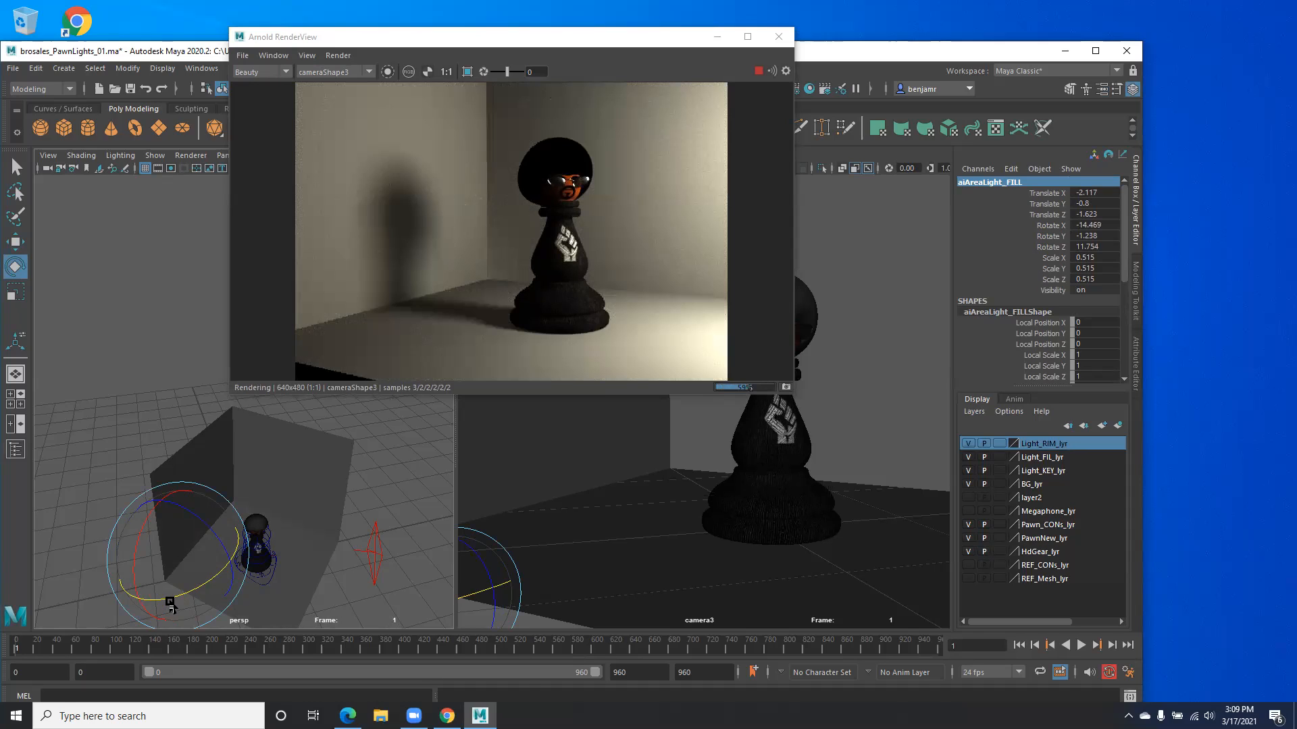
Step: Select the room cube around the pawn and rename it Room_GEO
click(202, 562)
key(w)
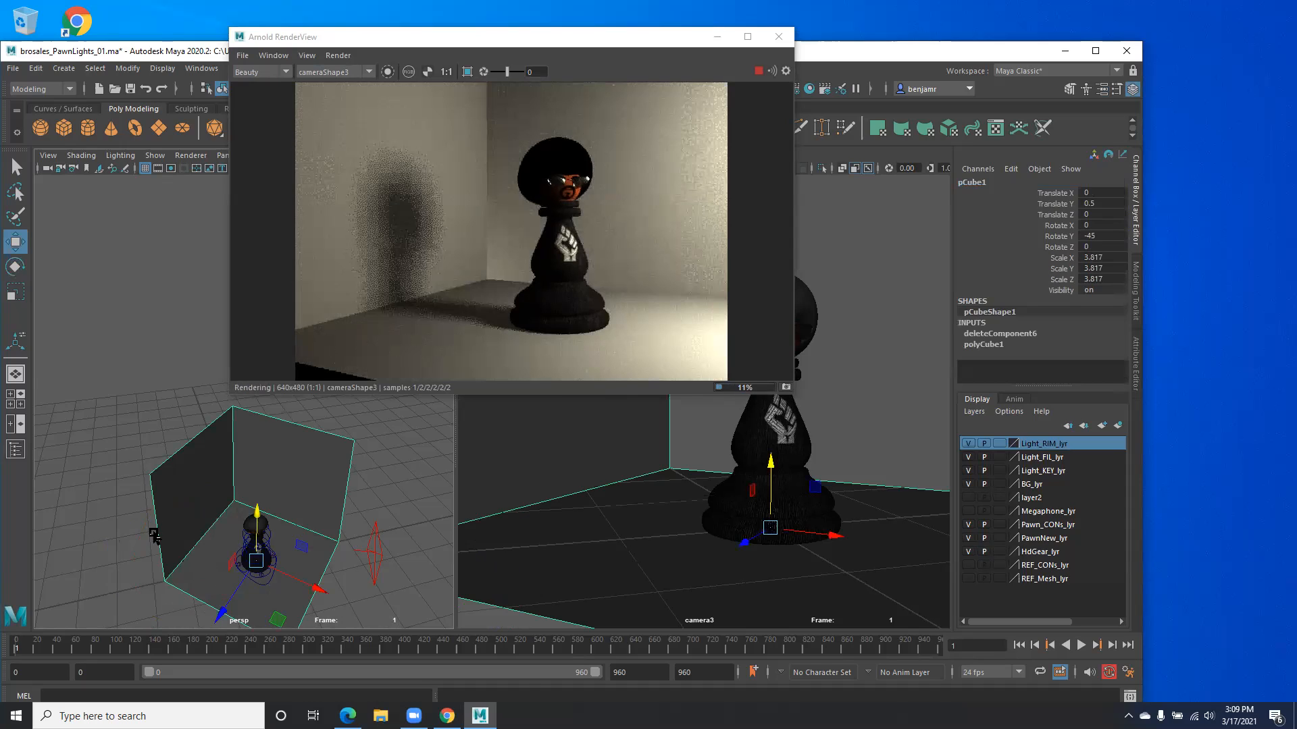
click(169, 434)
key(ctrl+z)
alt+drag(204, 421, 191, 409)
click(976, 183)
click(977, 183)
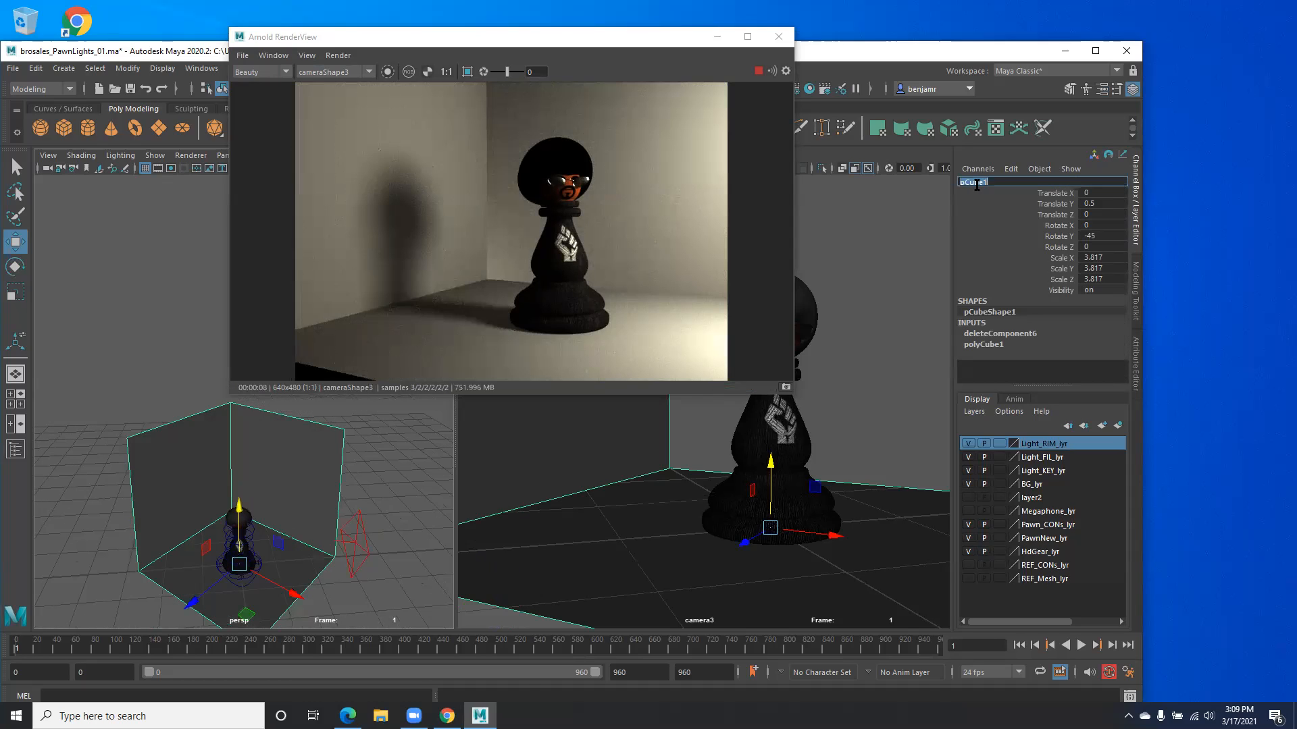
text(Room_GEO)
key(Return)
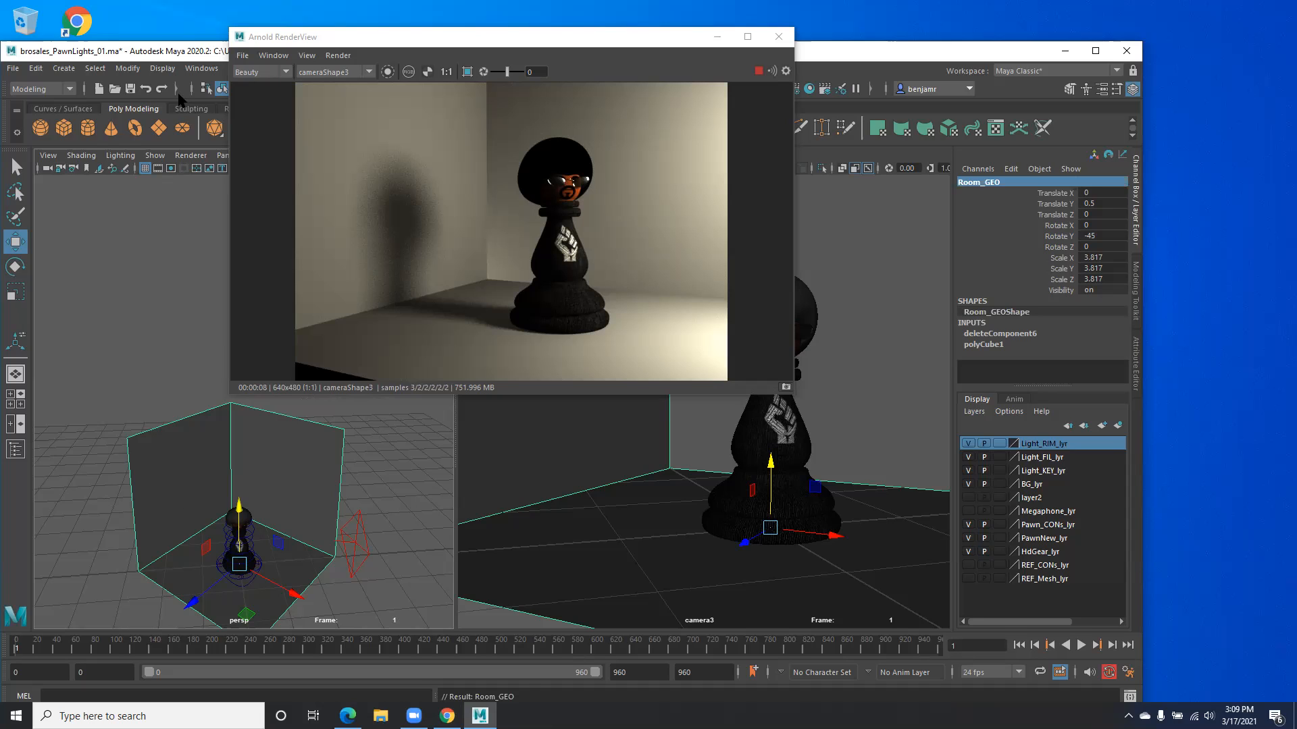
Step: Delete the construction history of Room_GEO and freeze its transformations
click(35, 68)
mouse_move(73, 231)
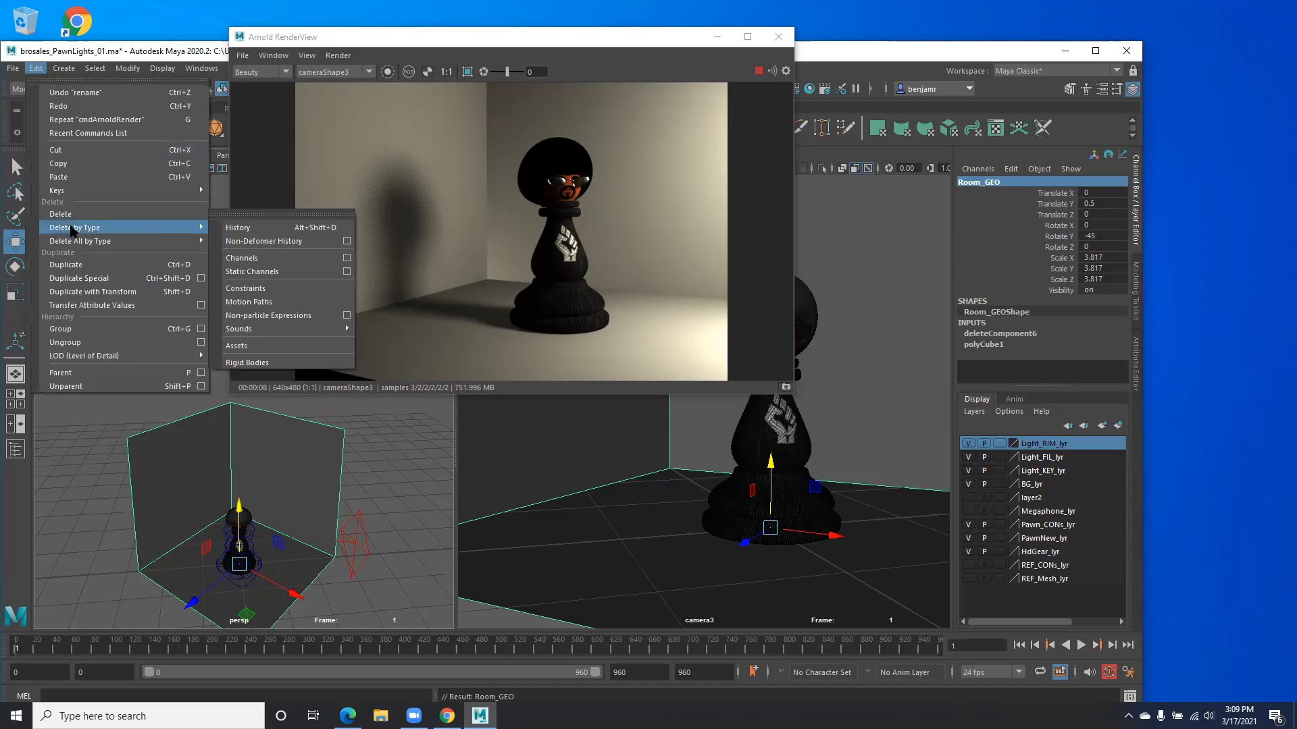
click(238, 228)
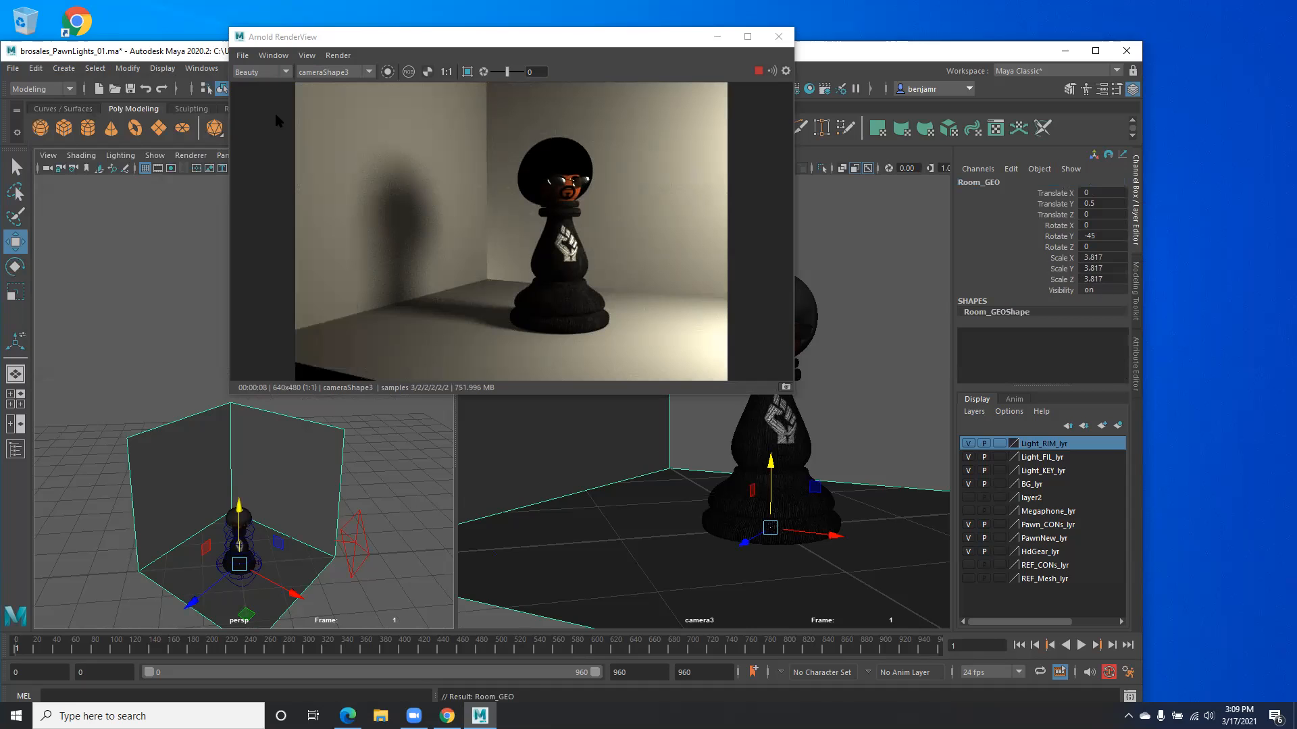
click(127, 69)
click(166, 130)
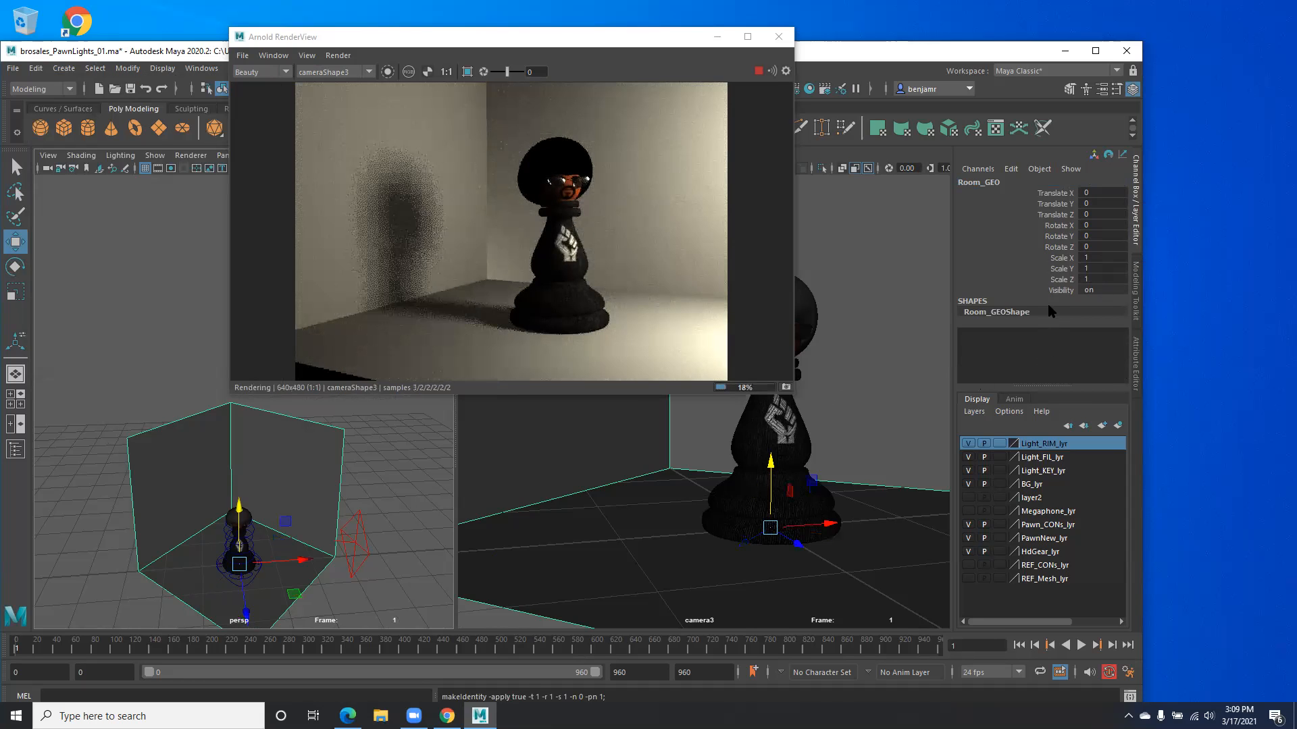
Step: Add Room_GEO to the BG_lyr display layer and set that layer to reference so the room cannot be selected
click(969, 483)
click(1033, 484)
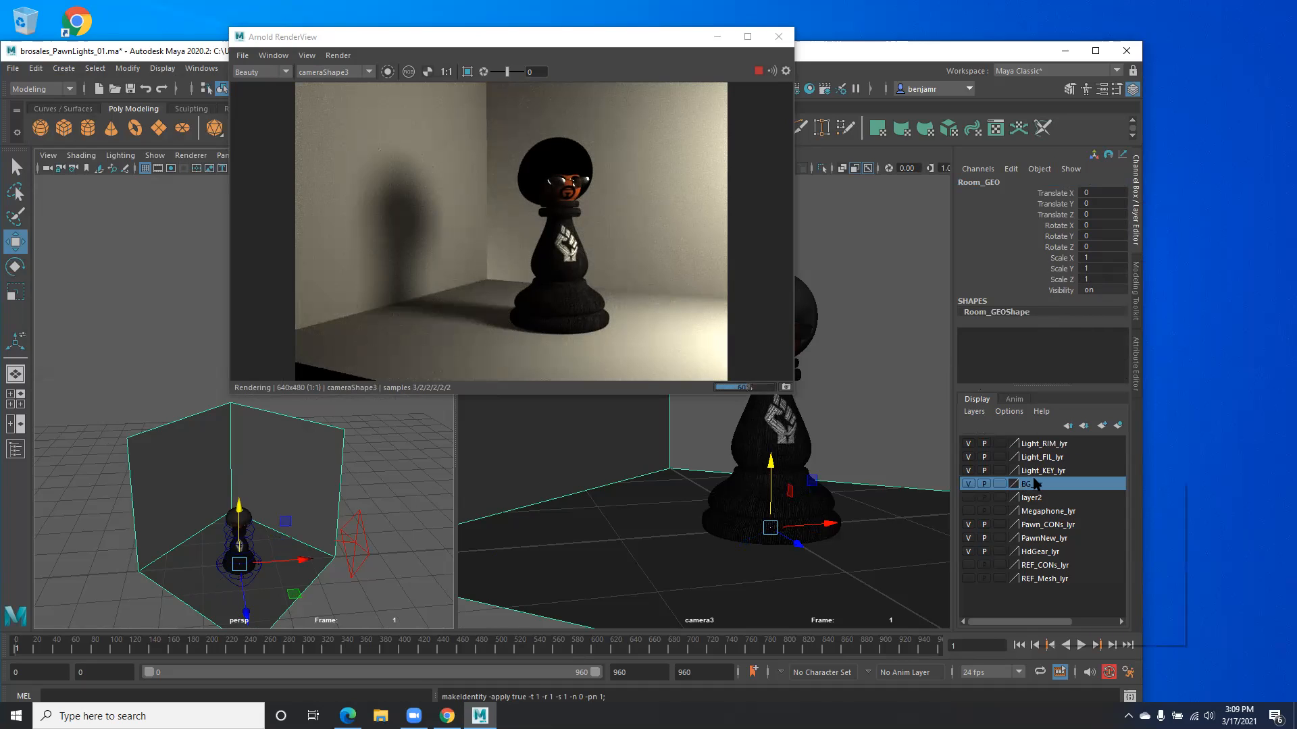
right_click(1036, 484)
click(970, 486)
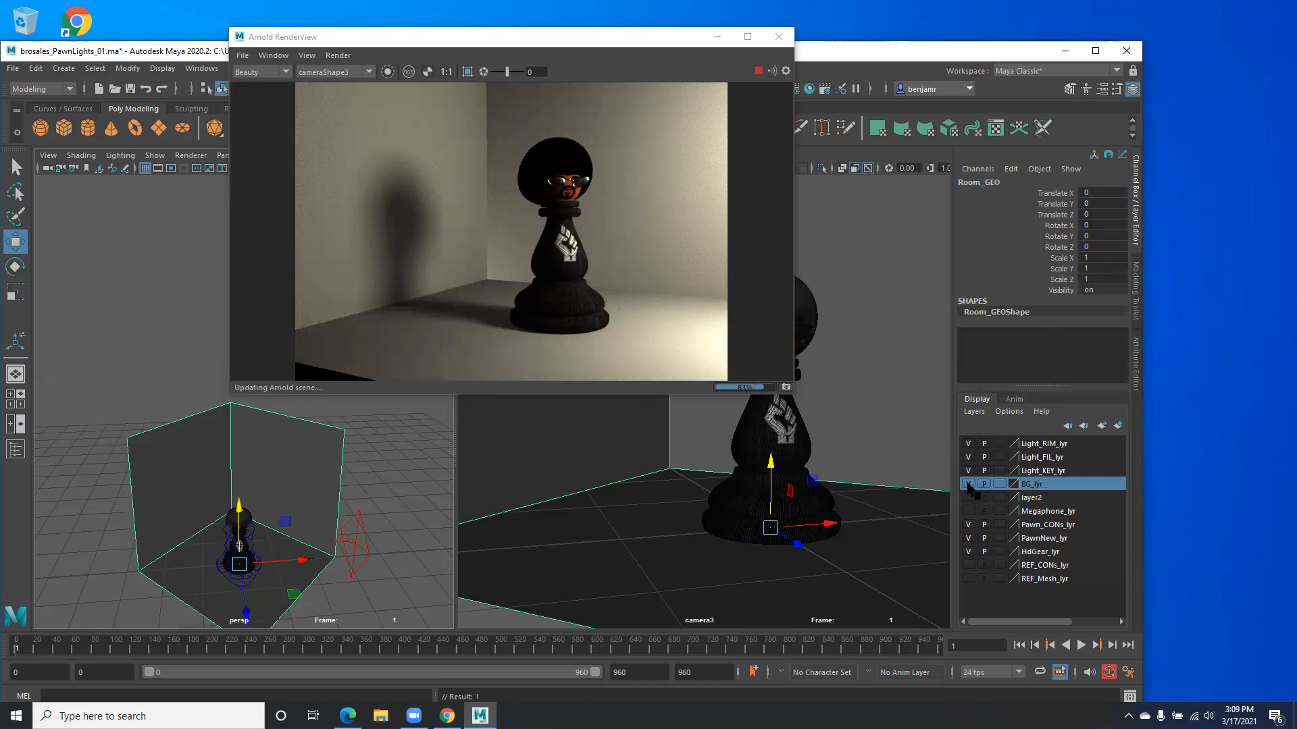
click(970, 487)
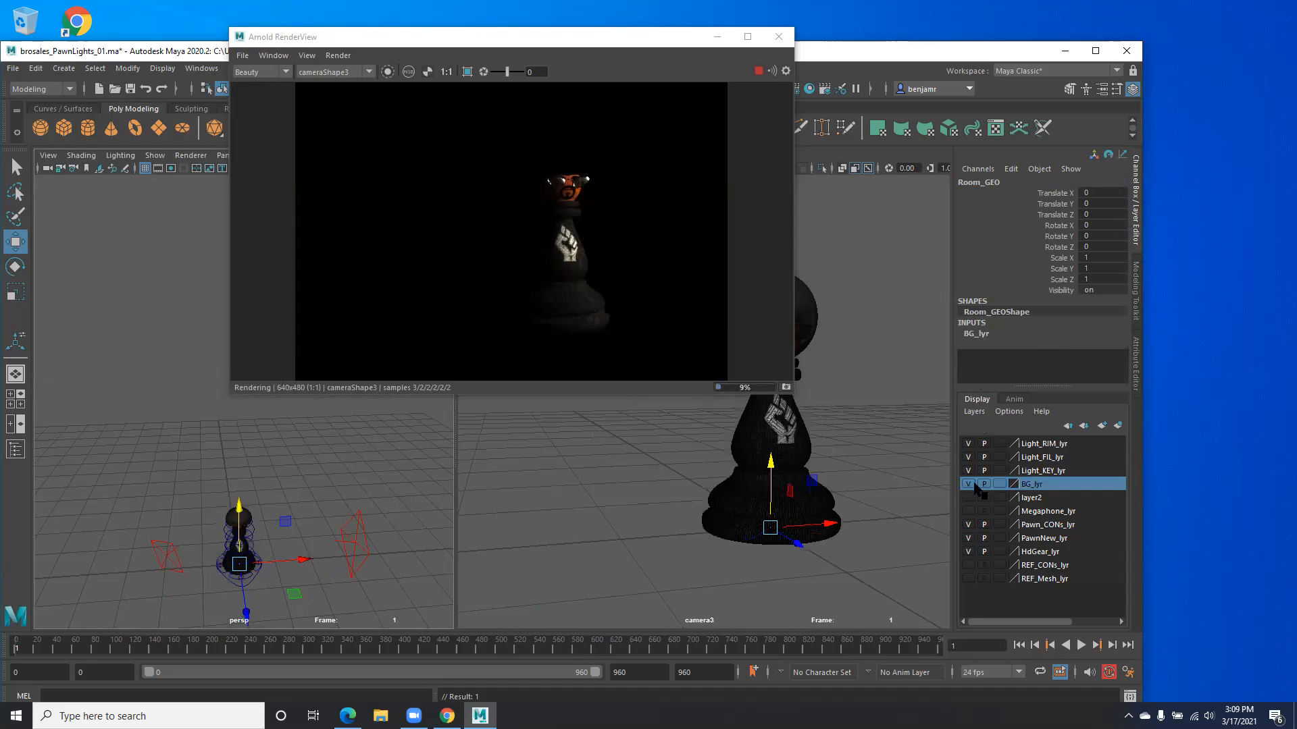
click(970, 486)
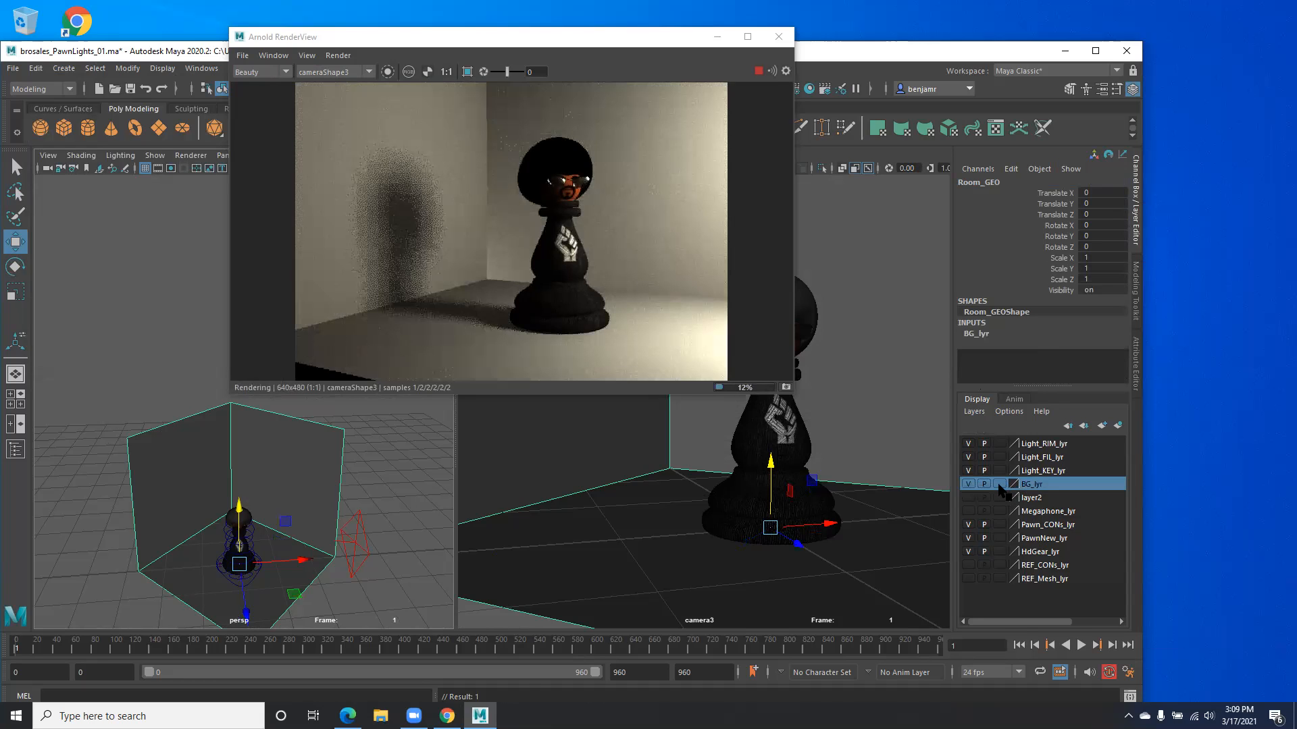
click(999, 484)
click(1000, 485)
Step: Select the fill light and reset its X, Y and Z rotation to 0
drag(82, 360, 205, 612)
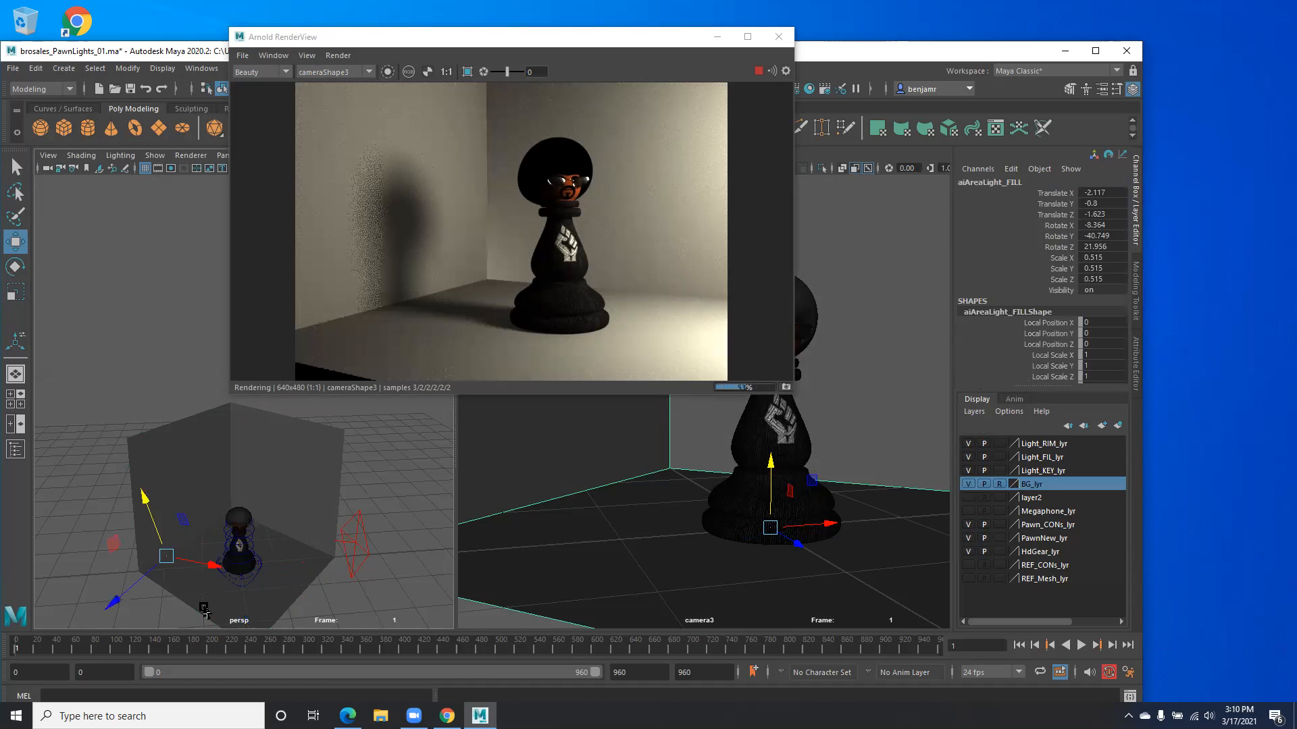
alt+drag(163, 523, 203, 503)
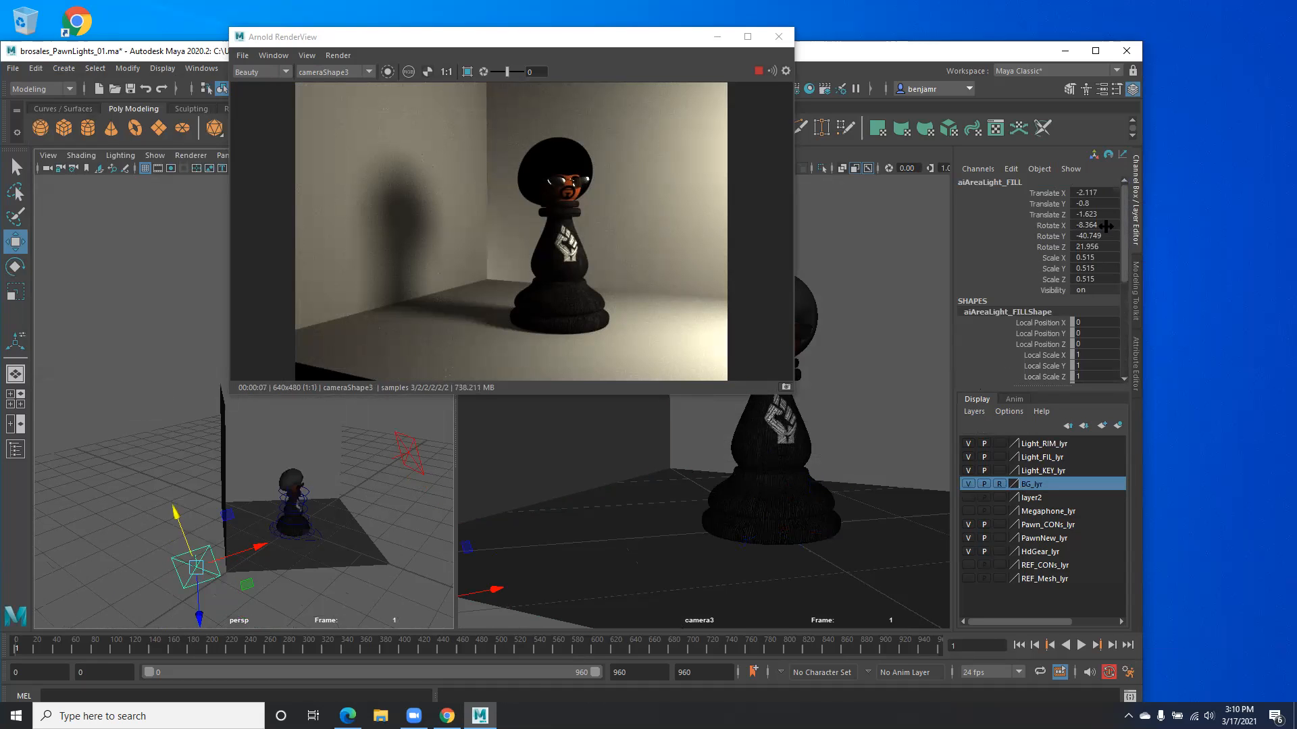
drag(1105, 225, 1105, 236)
text(0)
key(Return)
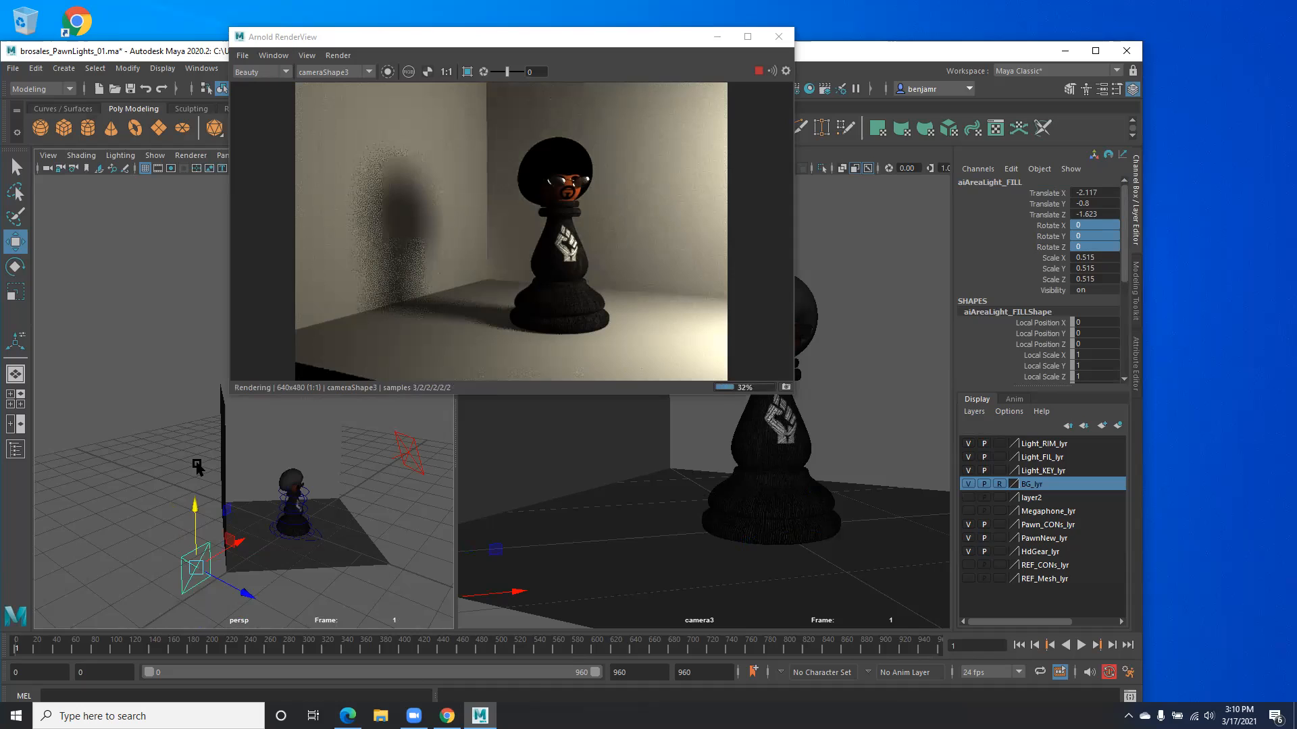
Step: Move the fill light beside the pawn, to about -1.18, 0.829, 0.336 in X, Y and Z
middle_drag(224, 526, 224, 527)
middle_drag(225, 534, 278, 539)
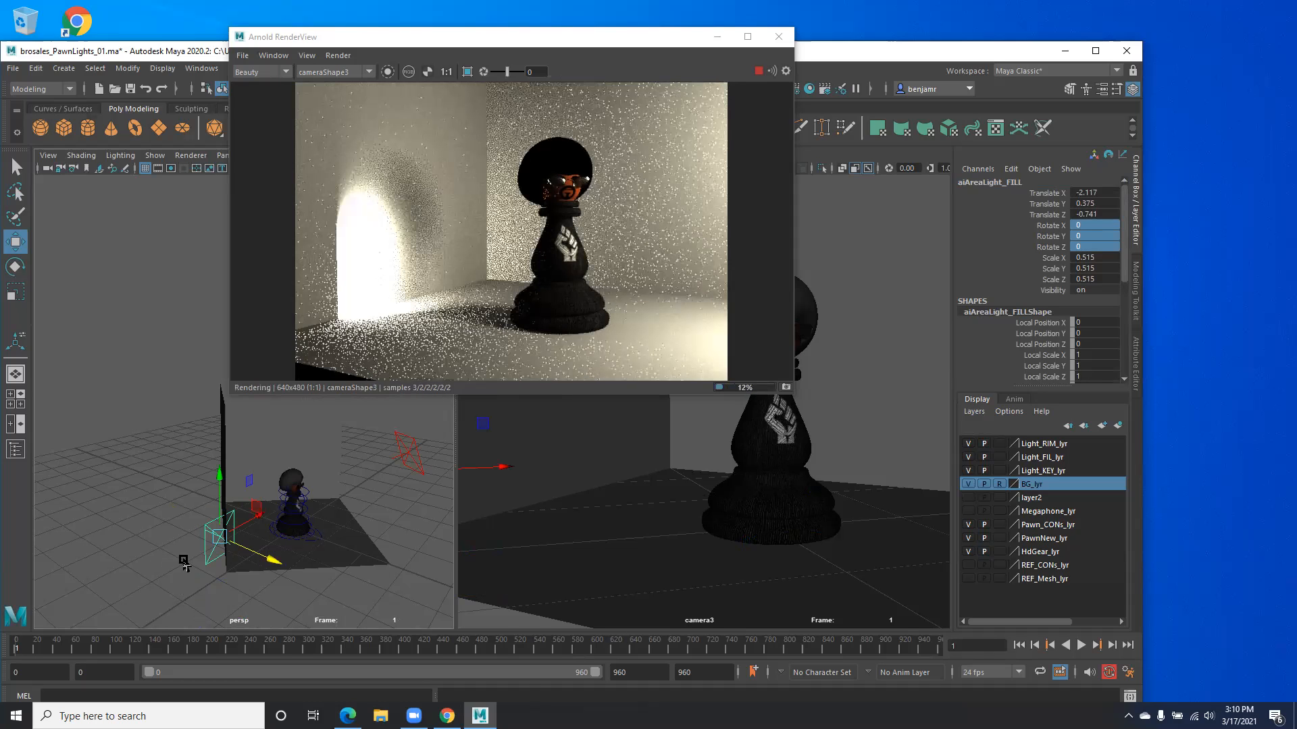
alt+drag(237, 535, 267, 515)
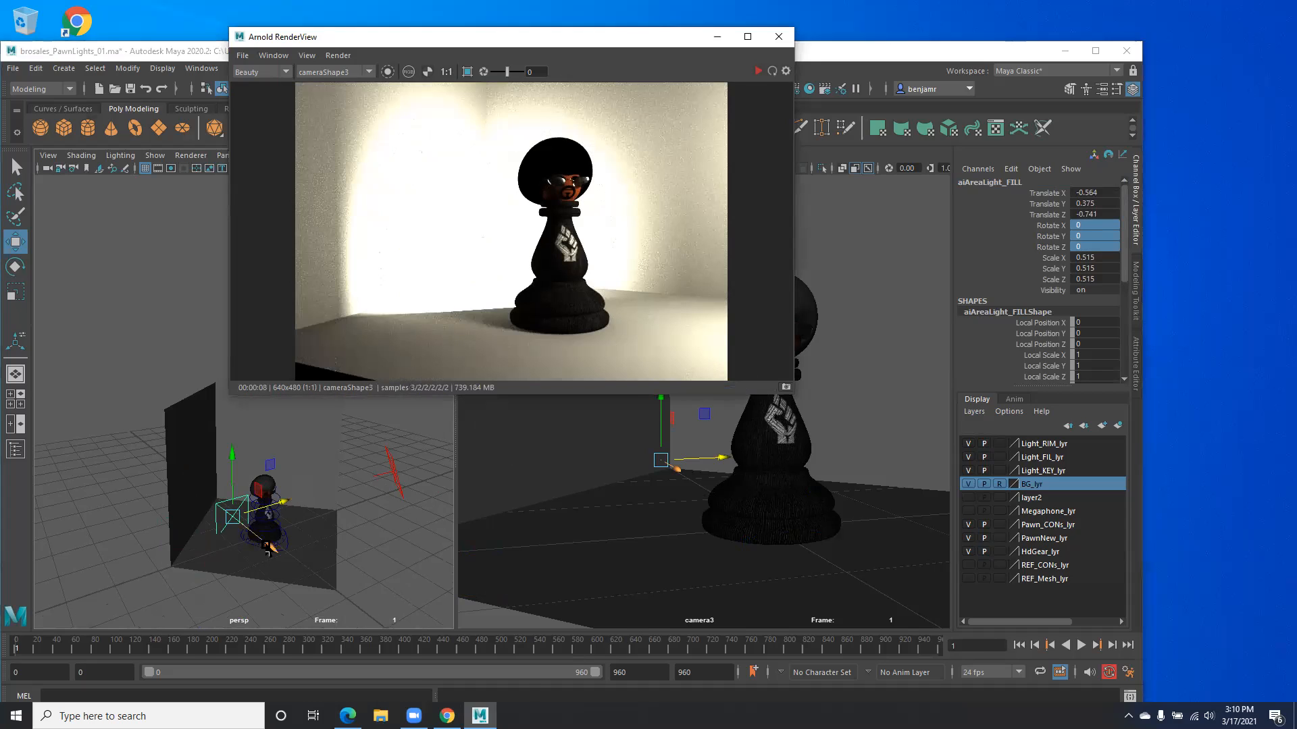
drag(284, 558, 202, 457)
drag(250, 561, 273, 511)
Step: Rotate the fill light to about 24.2, -72.3, -9.6 so it aims at the pawn, shift it to about Z 0.634, and re-render
key(e)
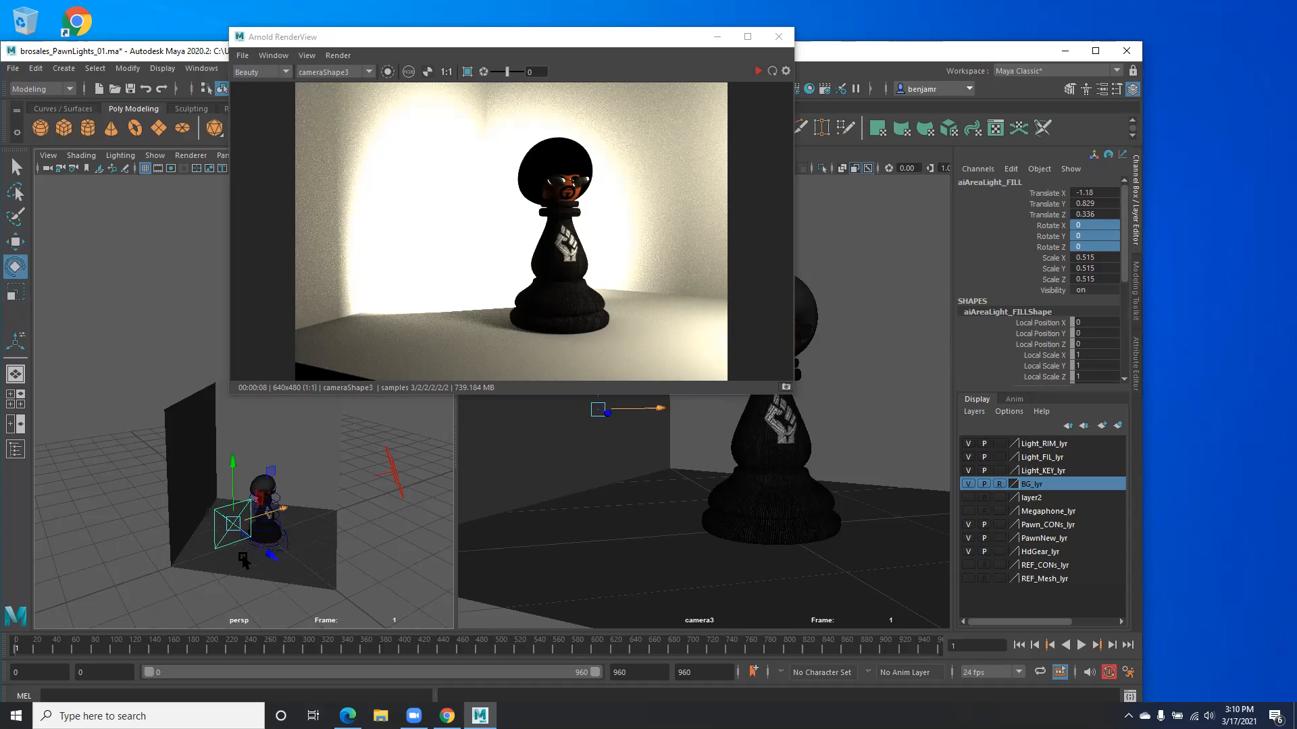
mouse_move(199, 562)
mouse_down()
mouse_move(125, 552)
mouse_move(220, 555)
mouse_up()
drag(185, 515, 186, 548)
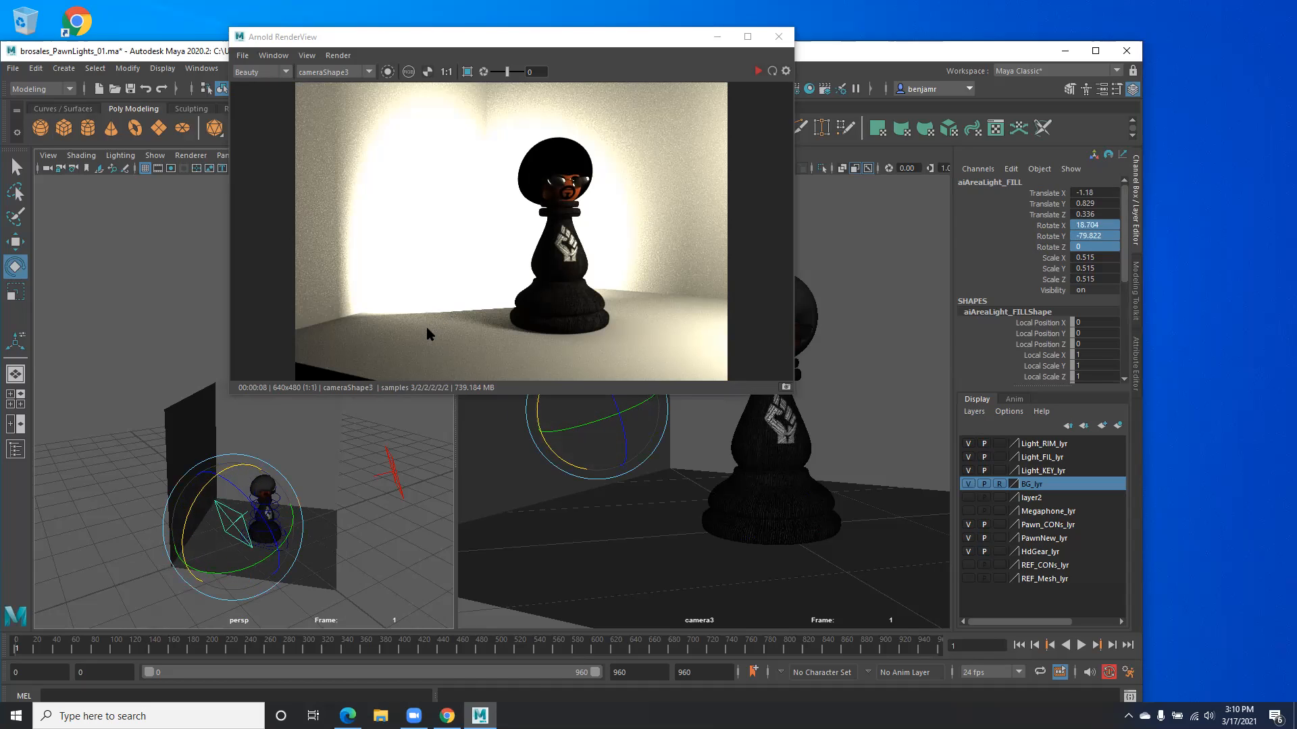
key(w)
drag(283, 549, 291, 557)
key(e)
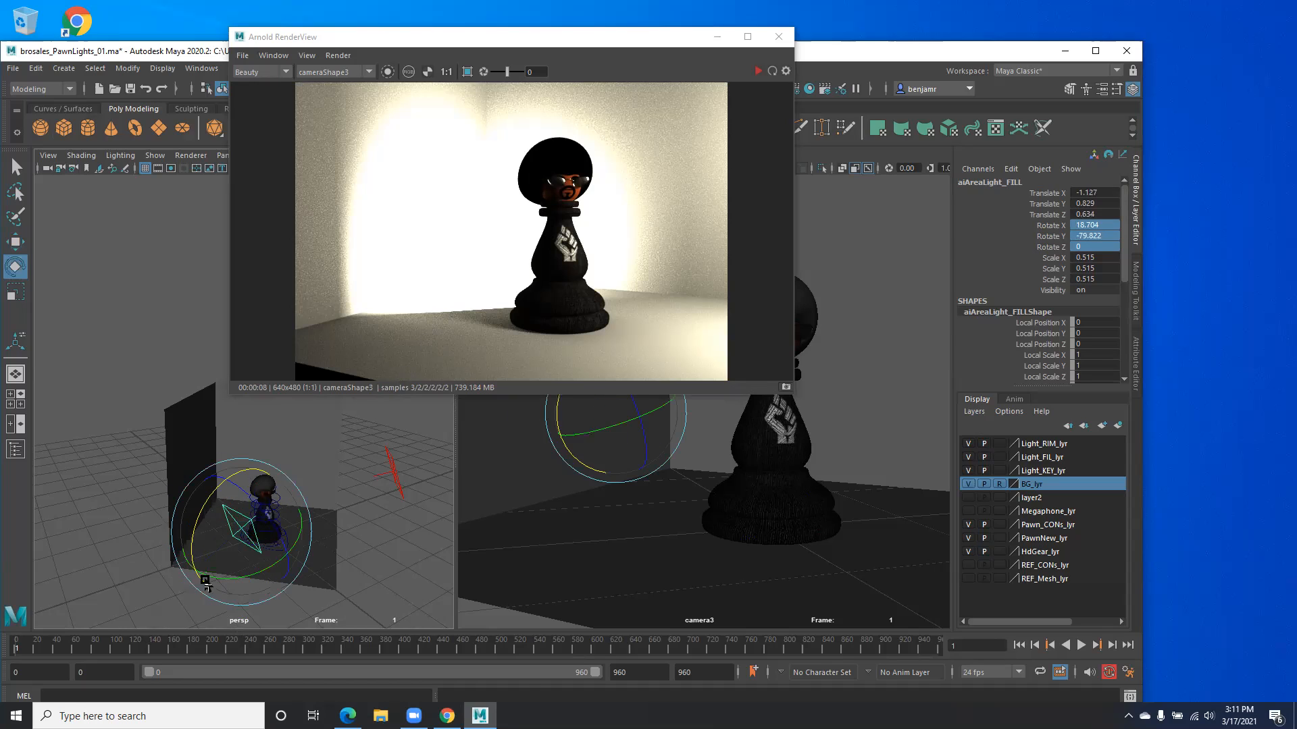
drag(217, 583, 250, 497)
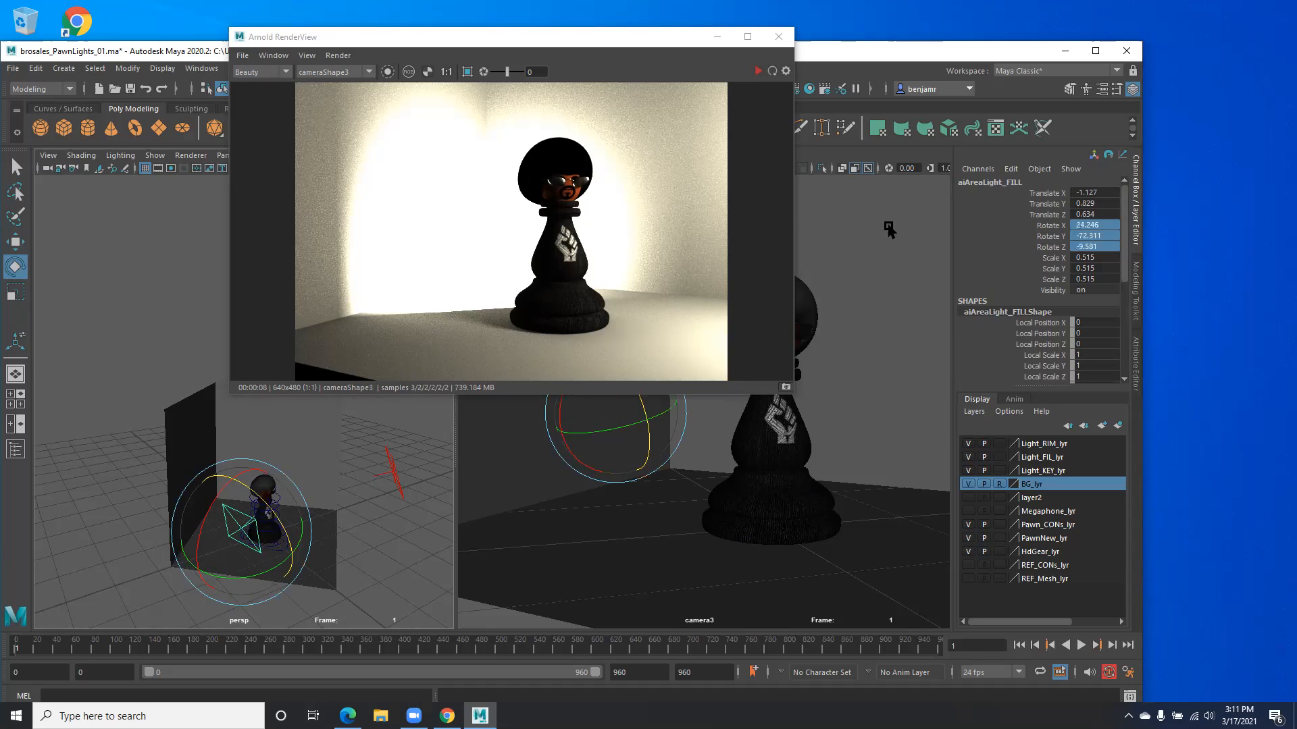
click(770, 71)
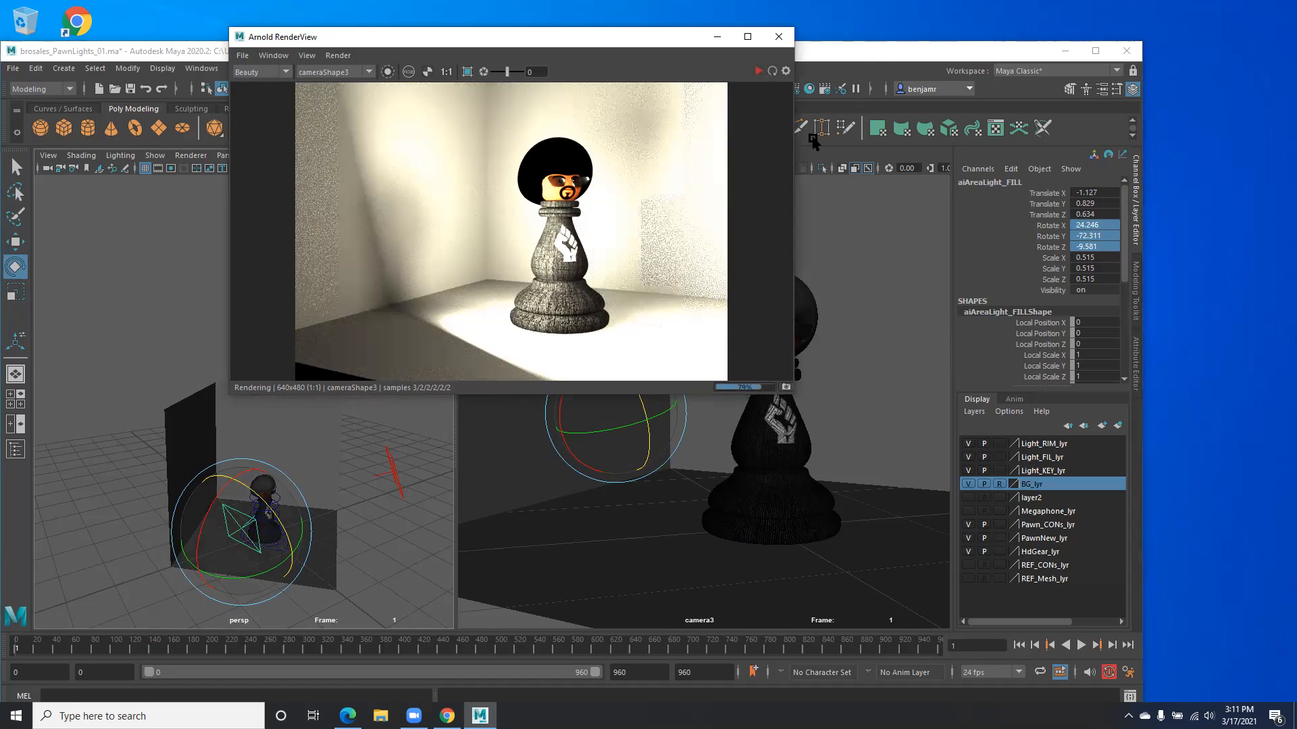
Step: Pull the fill light away from the pawn, set its intensity to 50, and re-render the camera3 view
key(w)
drag(186, 578, 155, 593)
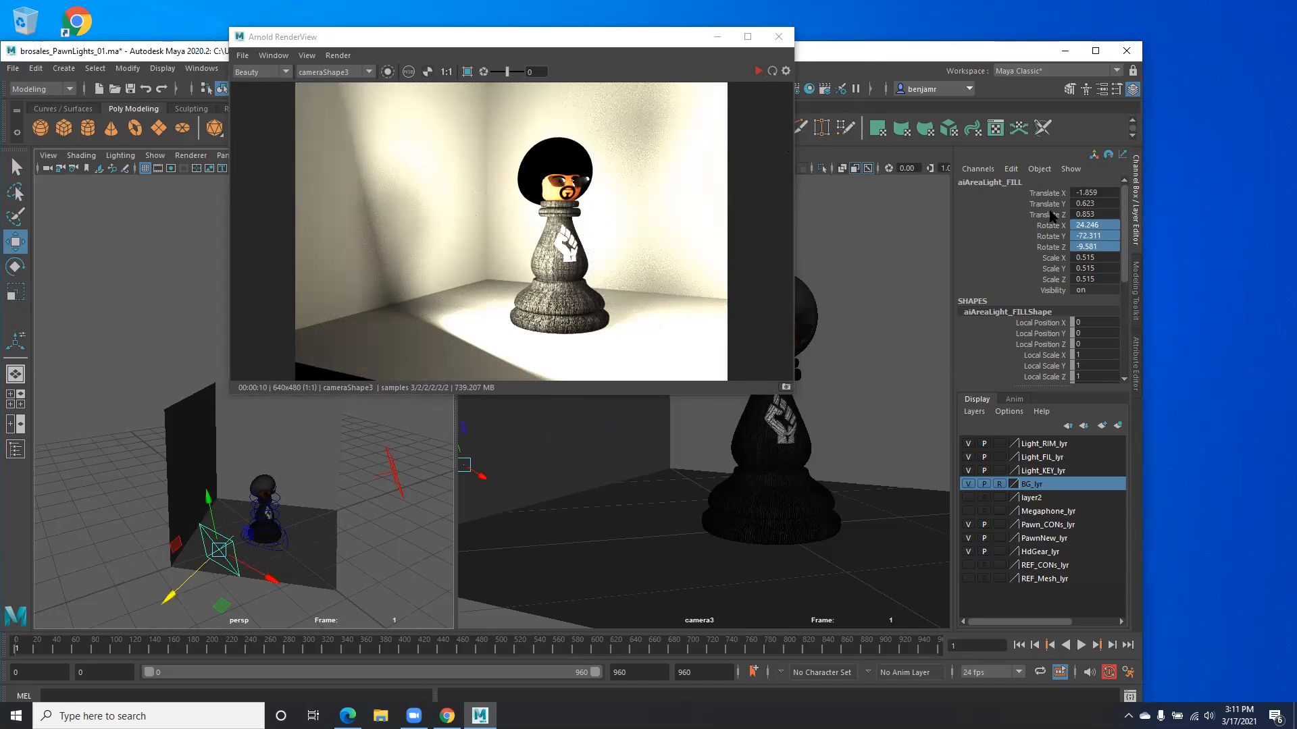
click(1139, 351)
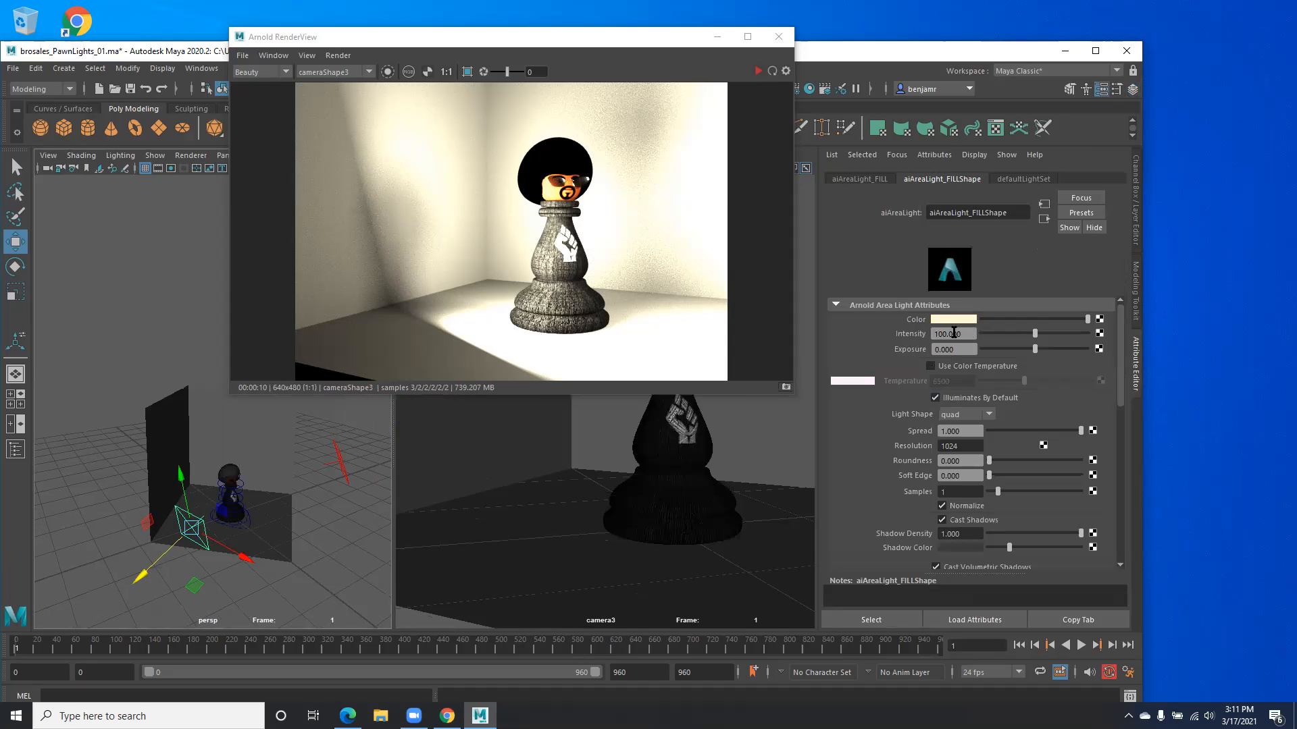
drag(945, 334, 918, 331)
click(772, 70)
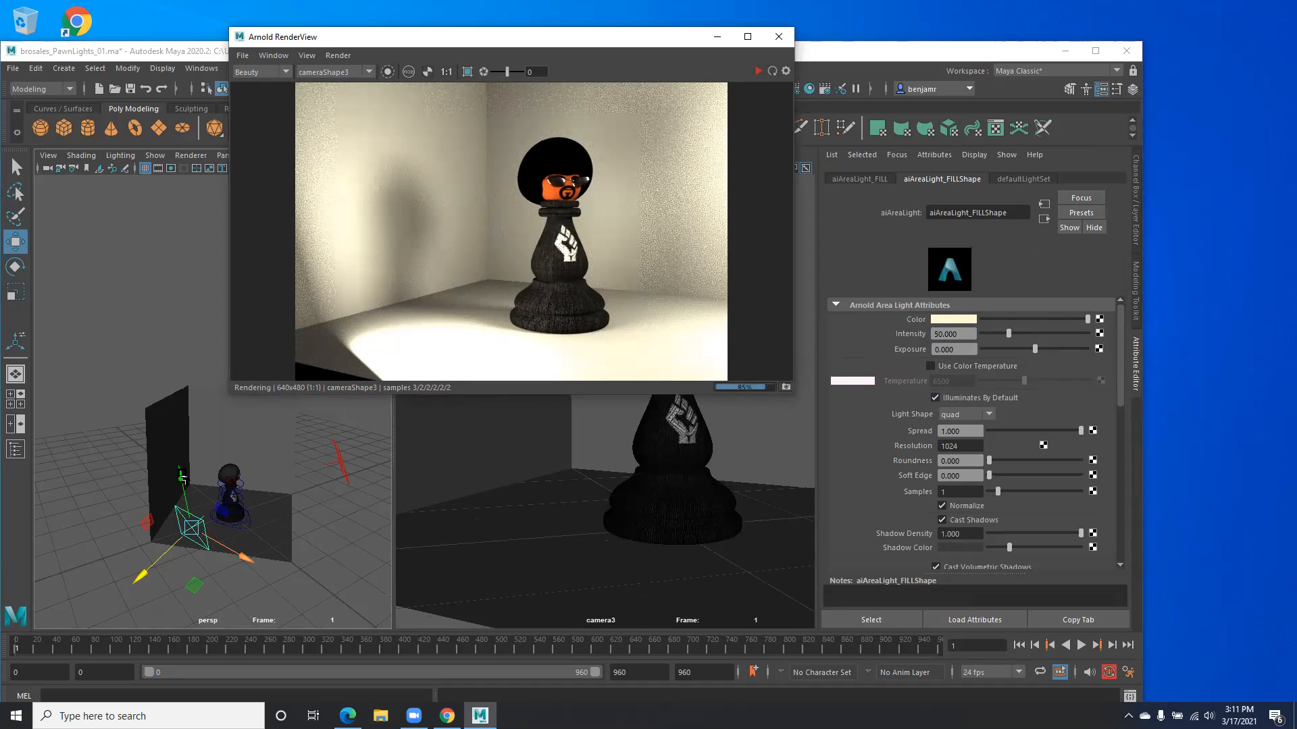
Step: Scale the fill light down to about 0.31, reposition it at about -1.736, 1.153, 1.186, and re-render
key(r)
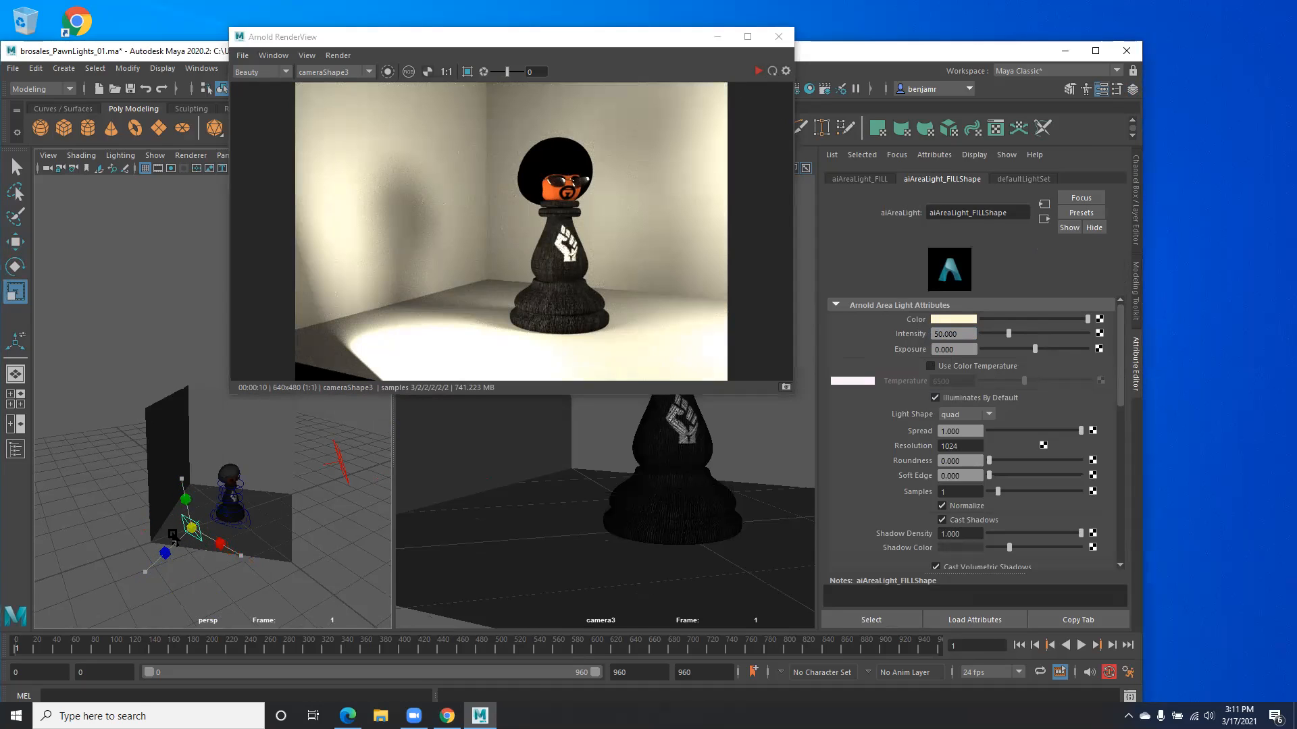
key(w)
drag(179, 478, 177, 465)
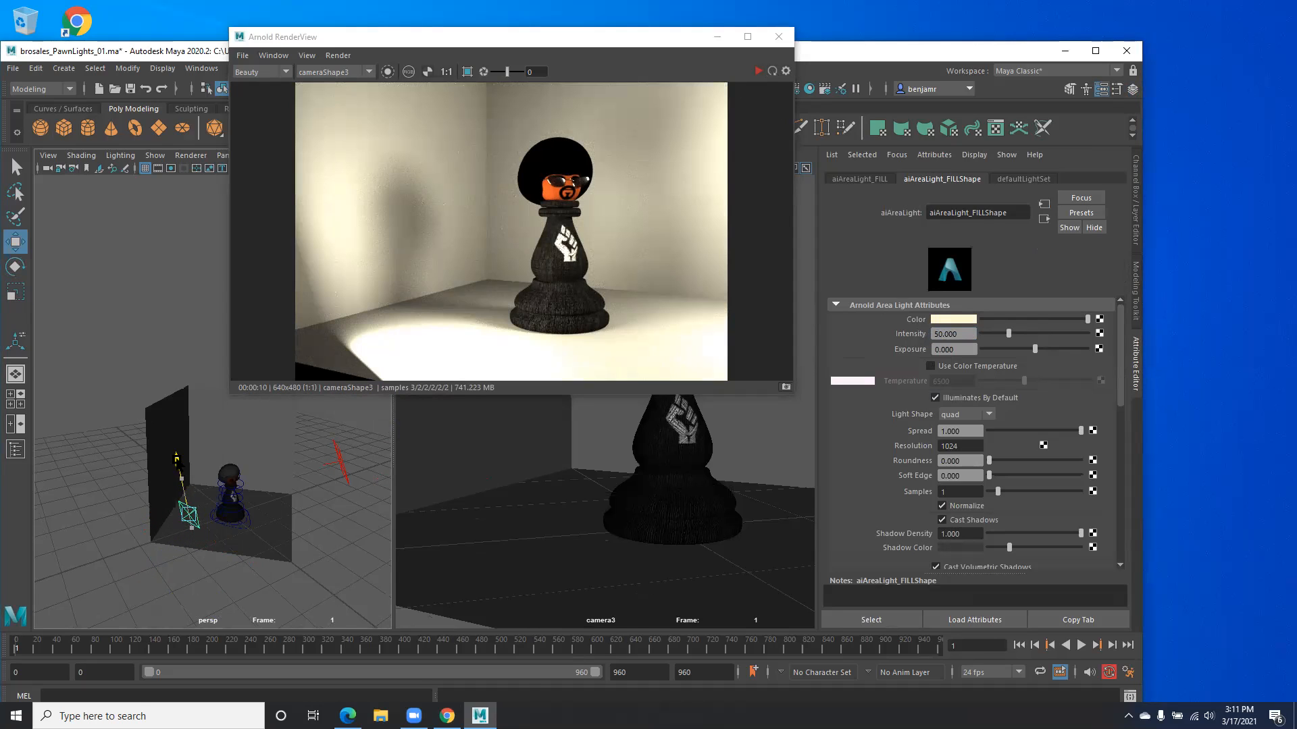
drag(235, 544, 250, 548)
click(150, 564)
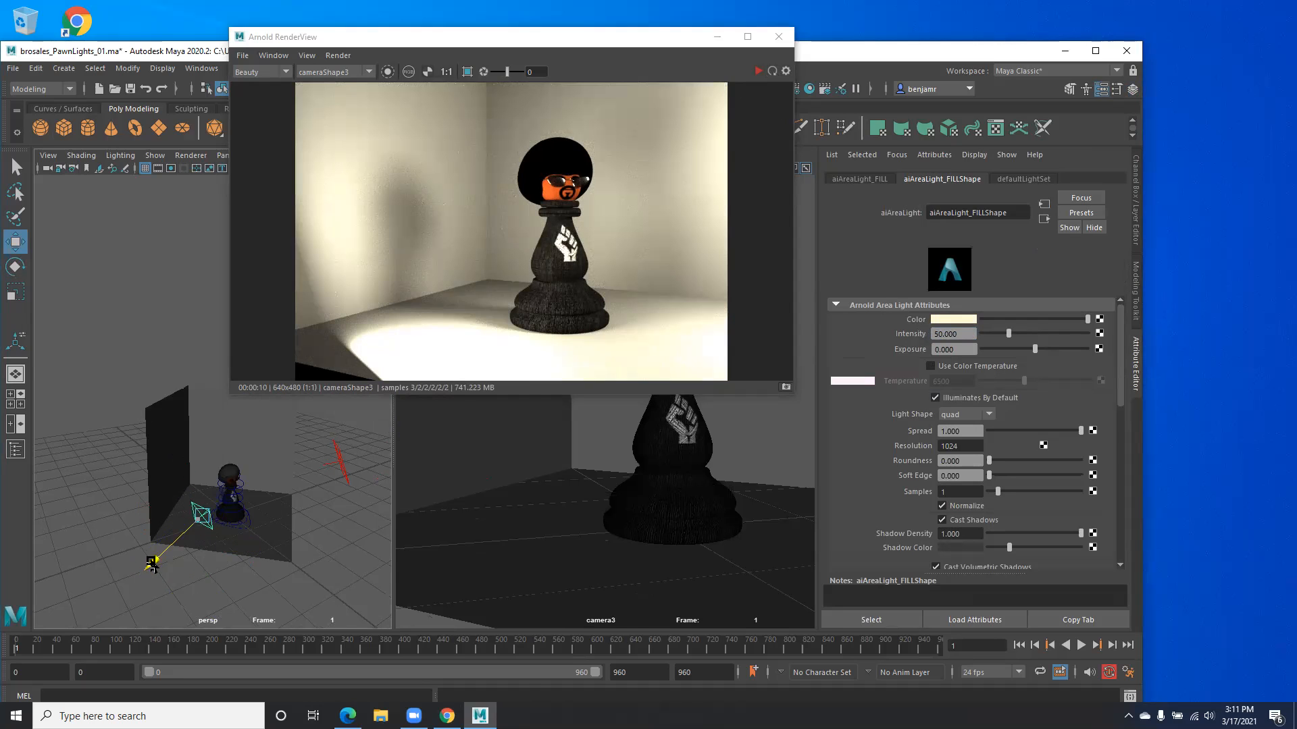
drag(194, 476, 194, 473)
click(773, 70)
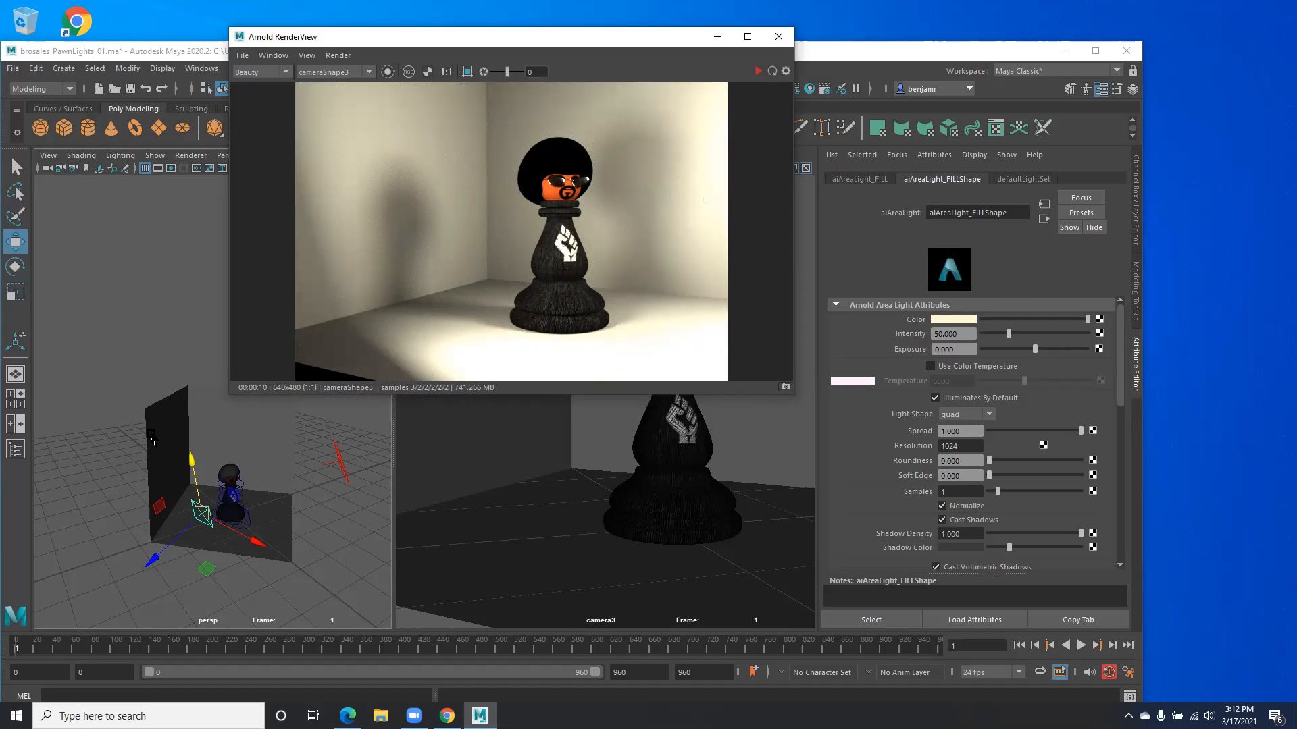
Step: Duplicate the fill light and rename the copy aiAreaLight_RIM
key(ctrl+d)
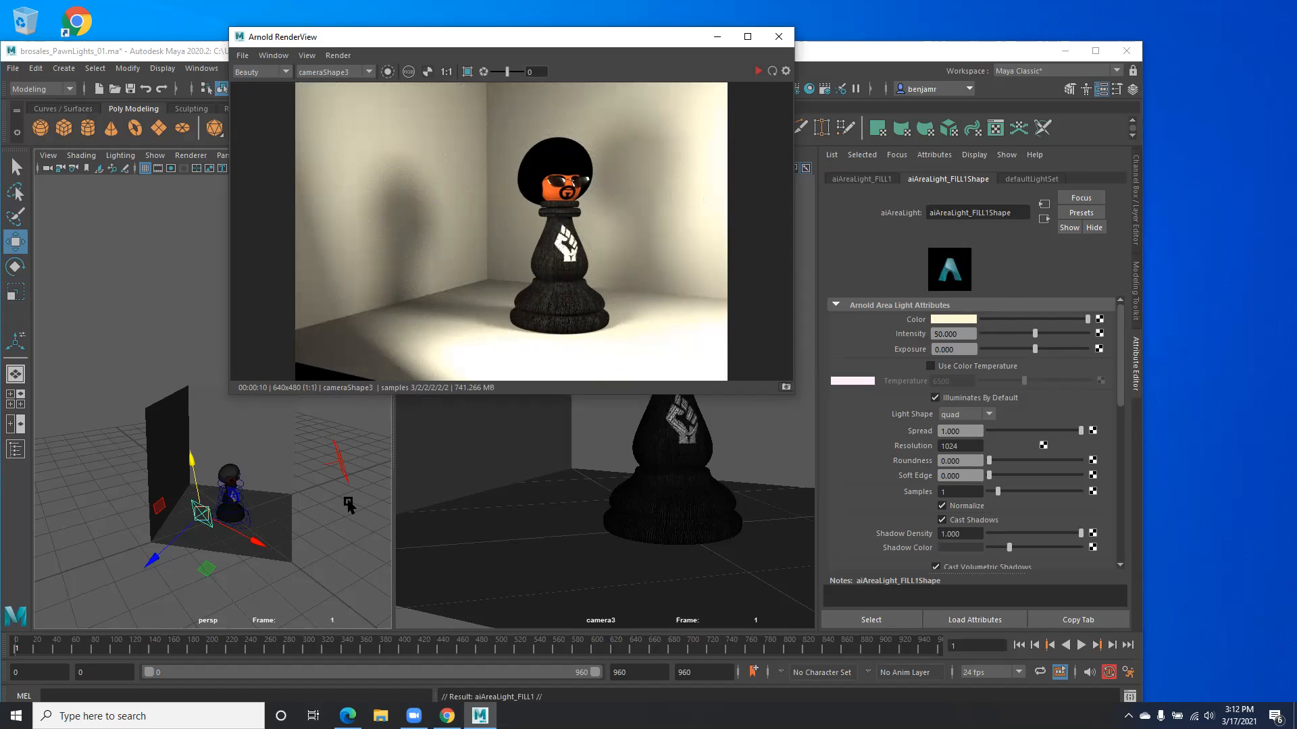
click(1137, 218)
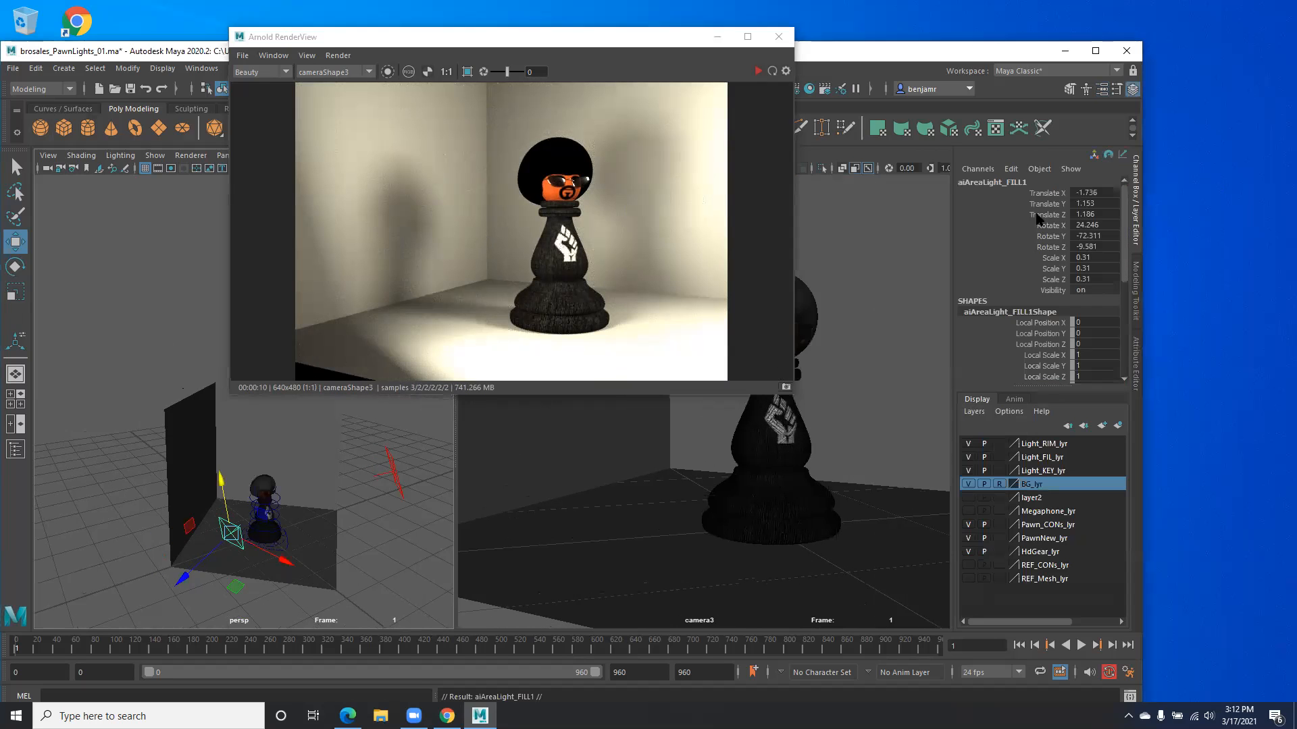
double_click(1025, 183)
click(1030, 182)
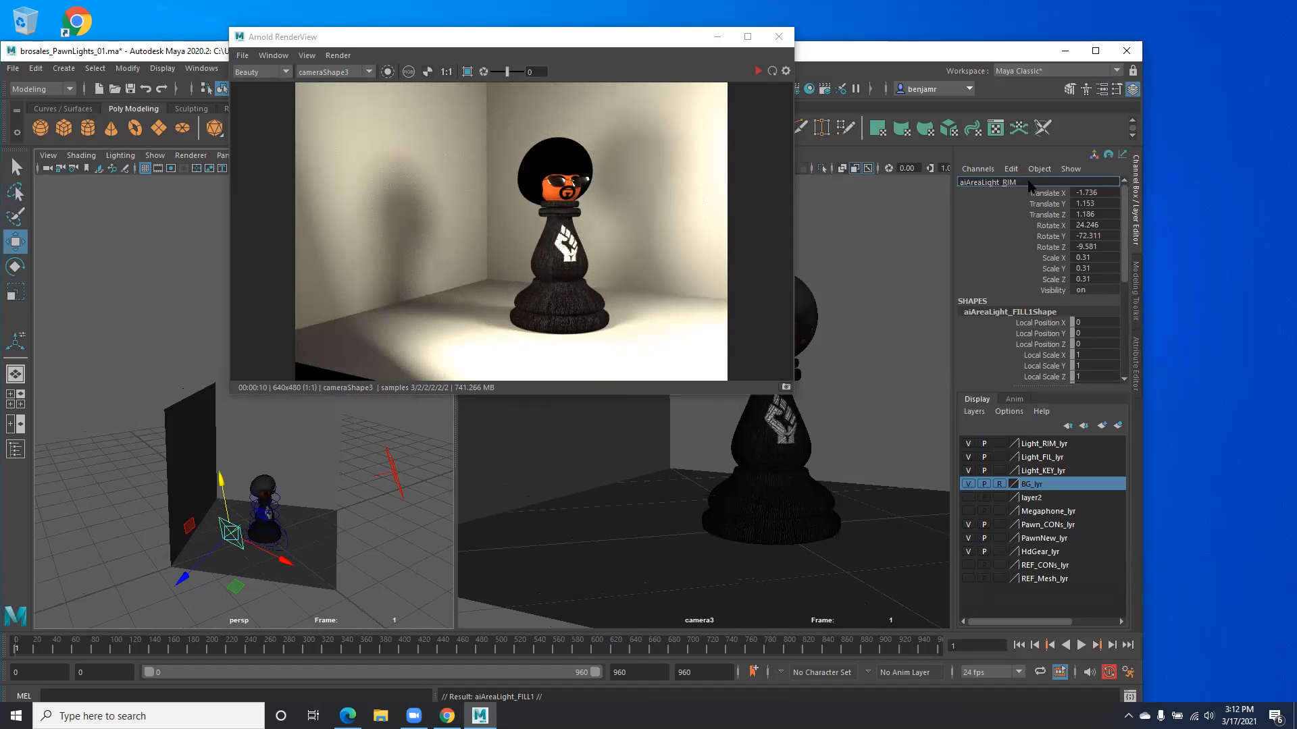
key(Return)
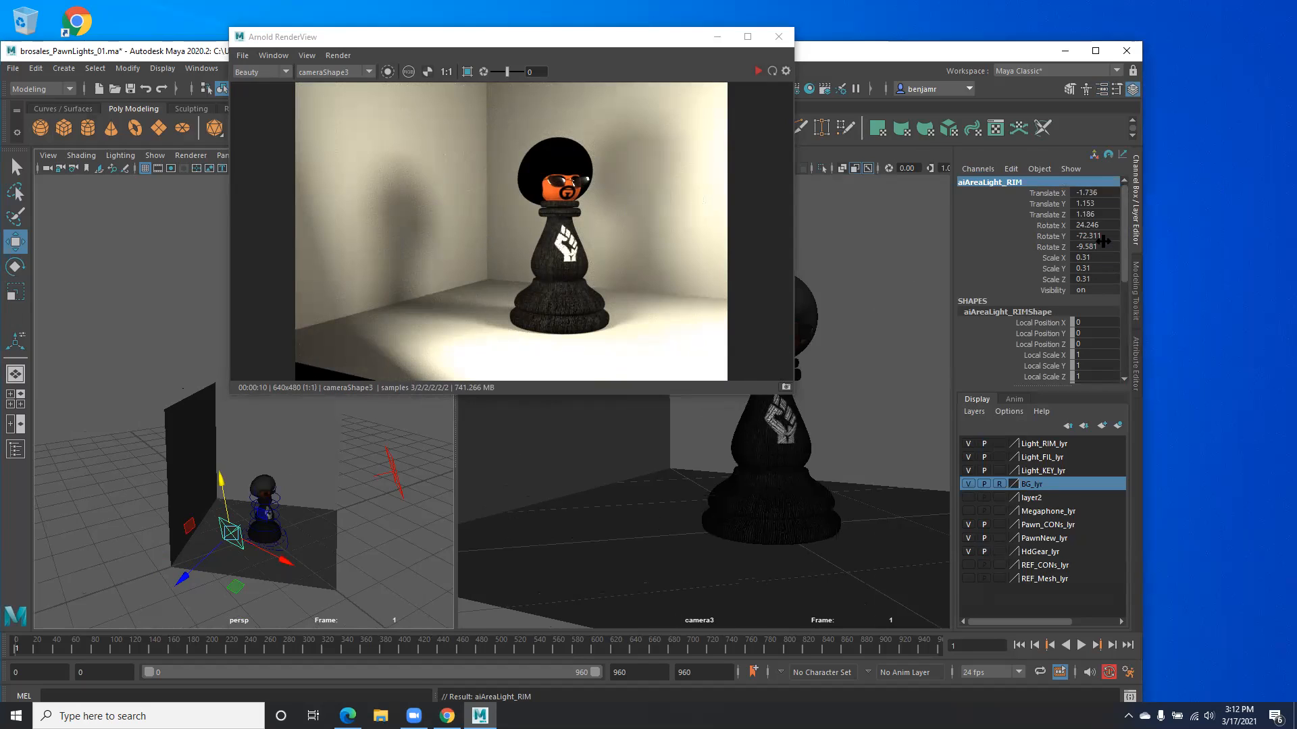
Step: Reset the rim light's X, Y and Z rotation to 0
drag(1101, 227, 1101, 246)
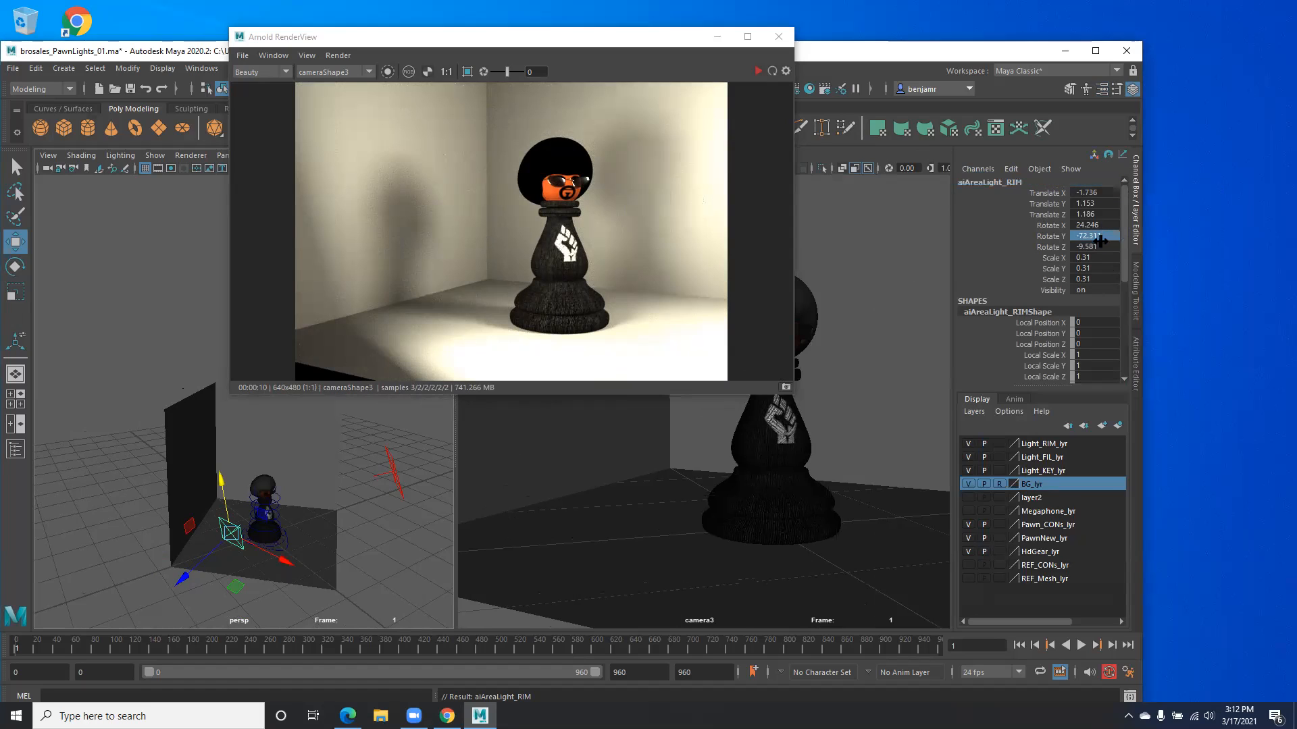
double_click(1101, 246)
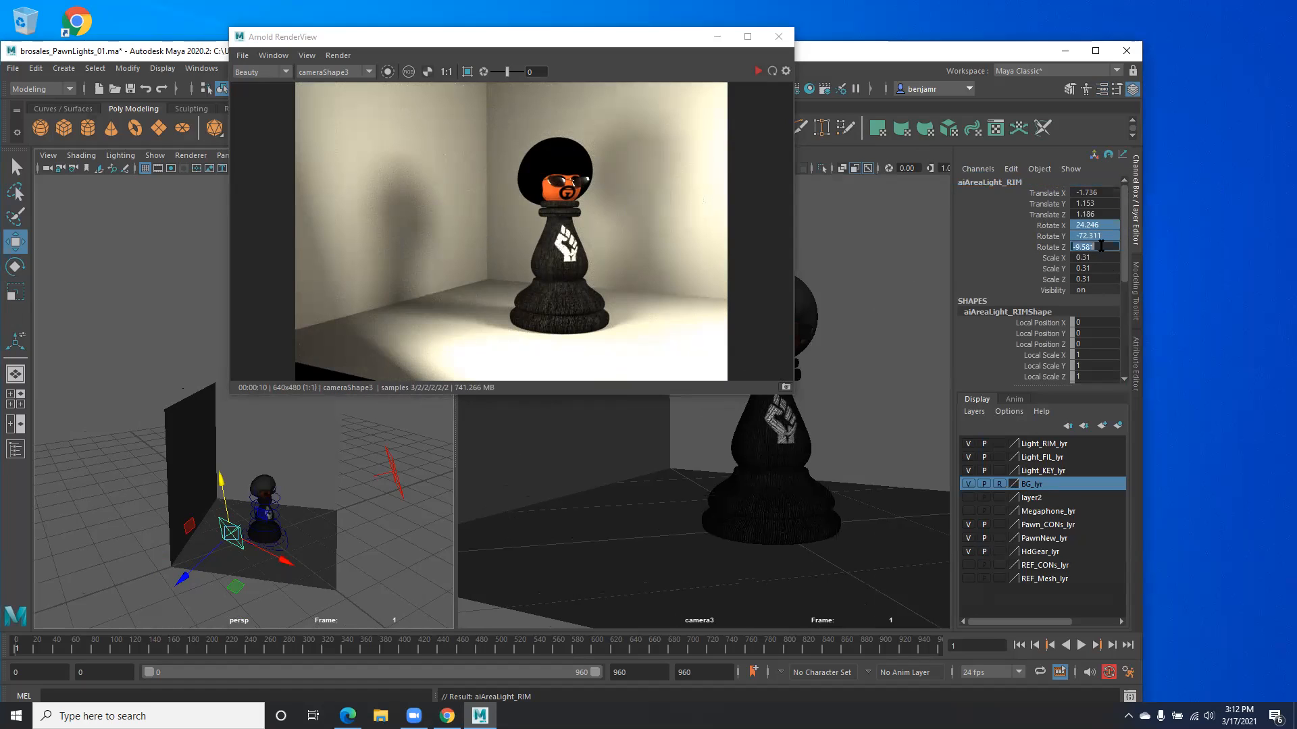
text(0)
key(Return)
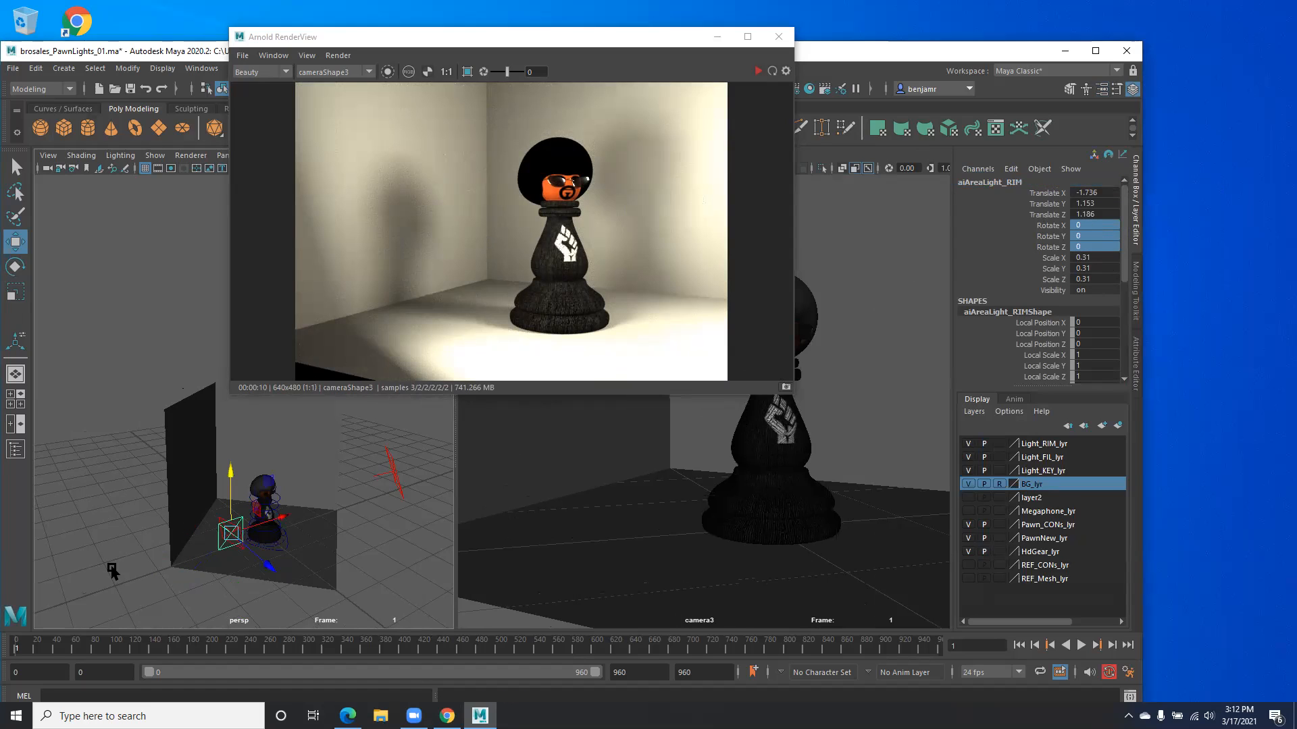
Step: Move the rim light behind the pawn to about -1.323, 1.604, -0.848 and rotate it about -163 degrees in Y
drag(268, 564, 224, 427)
key(e)
key(w)
alt+drag(178, 585, 121, 567)
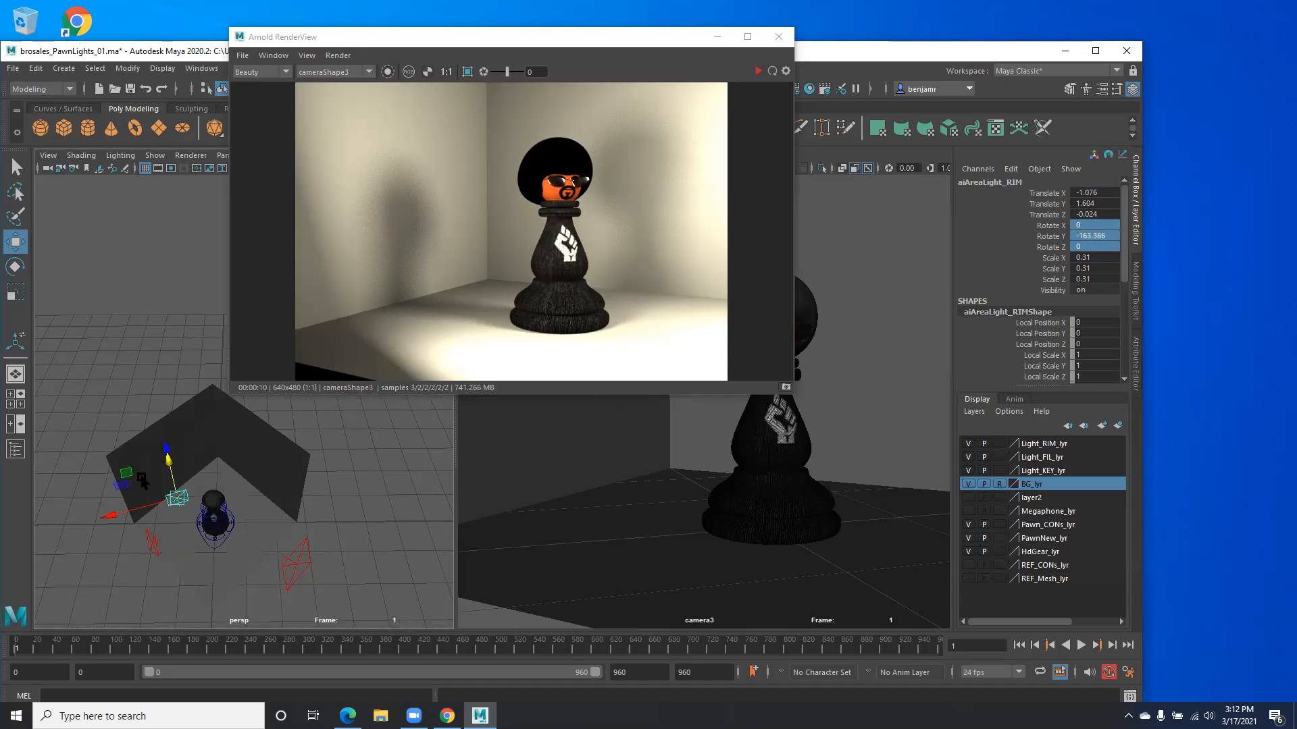
drag(166, 439, 160, 415)
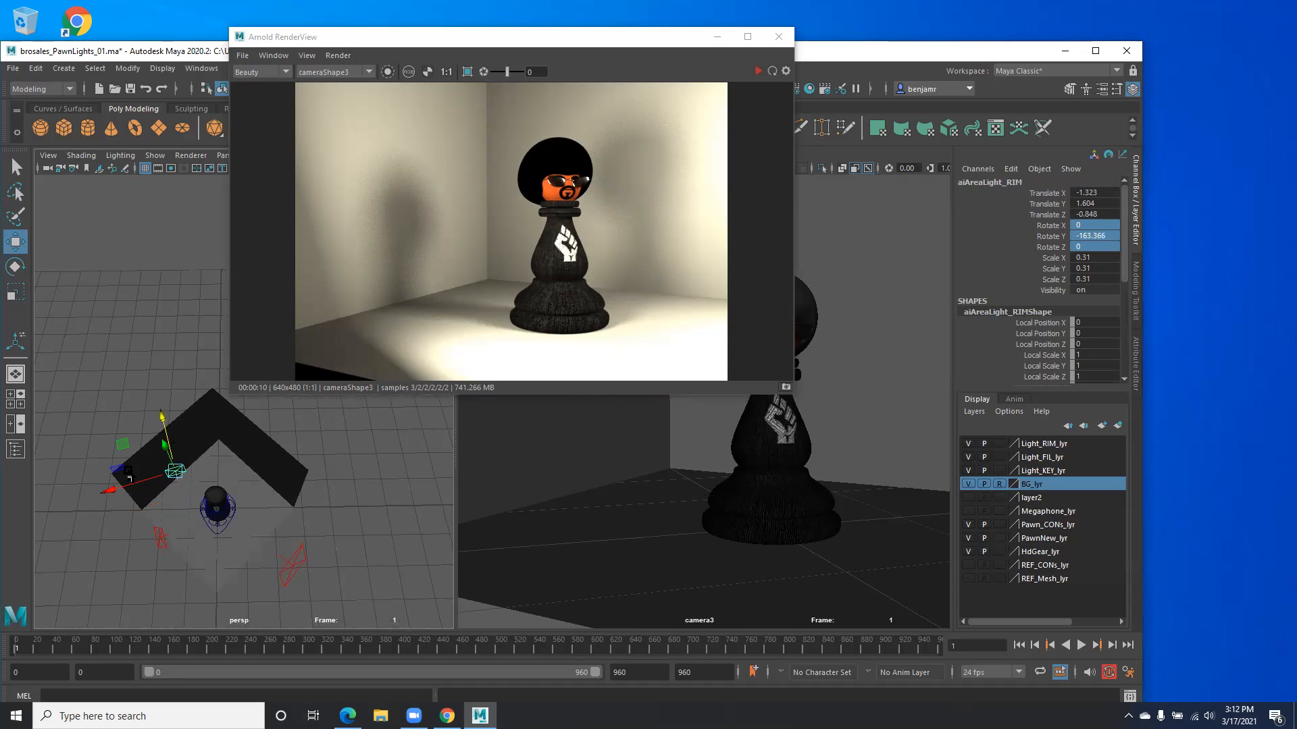
Step: Refine the rim light behind the pawn to about -0.52, 1.317, -1.088 with a Y rotation of about -156 degrees
drag(120, 491, 187, 468)
key(e)
alt+right_drag(220, 523, 177, 491)
alt+drag(177, 491, 196, 485)
key(w)
drag(219, 407, 217, 418)
alt+drag(172, 466, 186, 465)
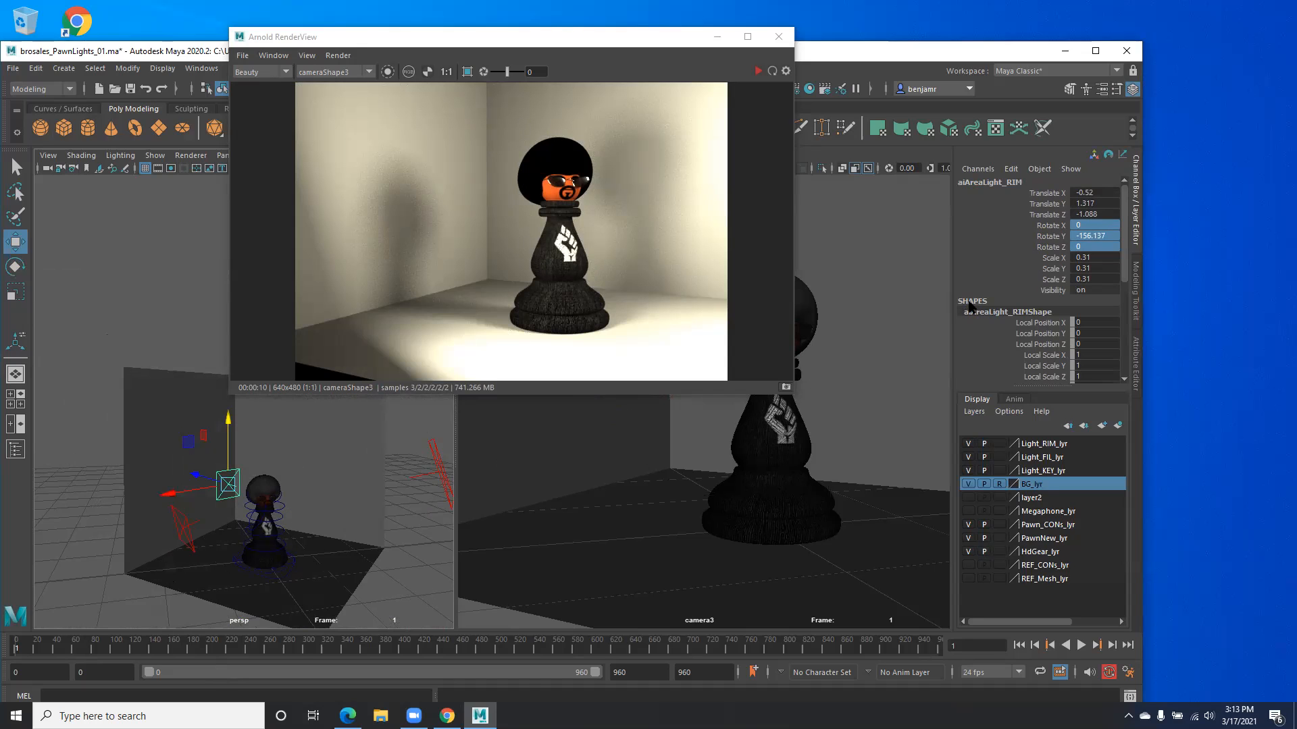
Step: Set the rim light's intensity to 25
click(1137, 368)
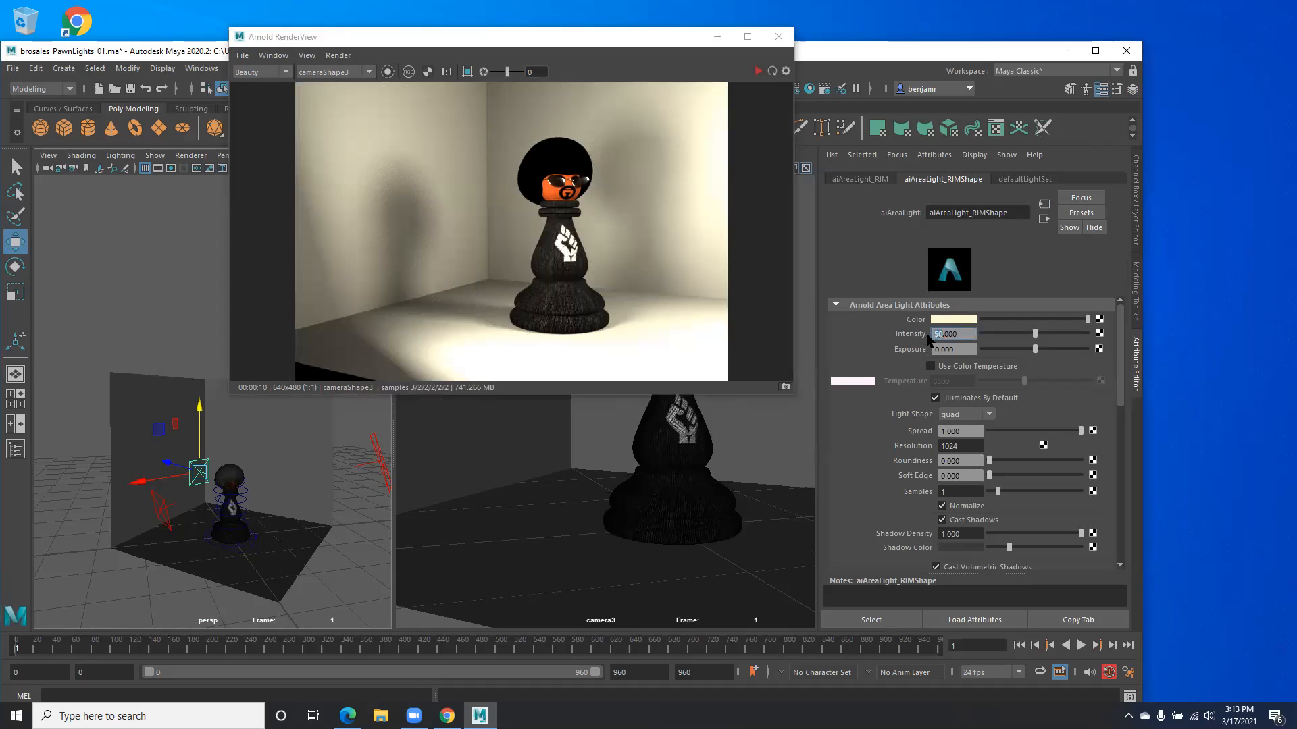
text(25)
key(Return)
scroll(968, 376, down, 3)
scroll(967, 377, up, 3)
Step: Re-render the camera3 view in an enlarged render window and inspect the rim lighting on the pawn's body up close
click(770, 72)
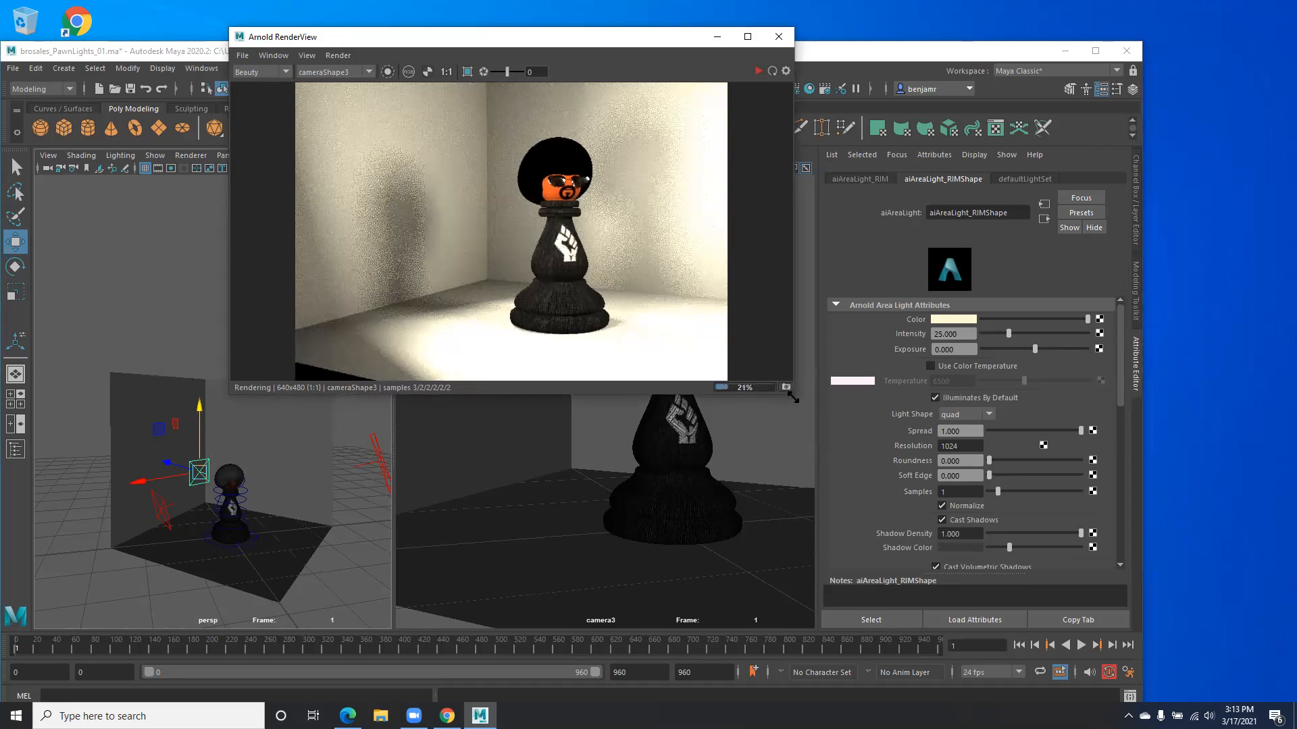
drag(794, 398, 986, 548)
scroll(597, 334, up, 5)
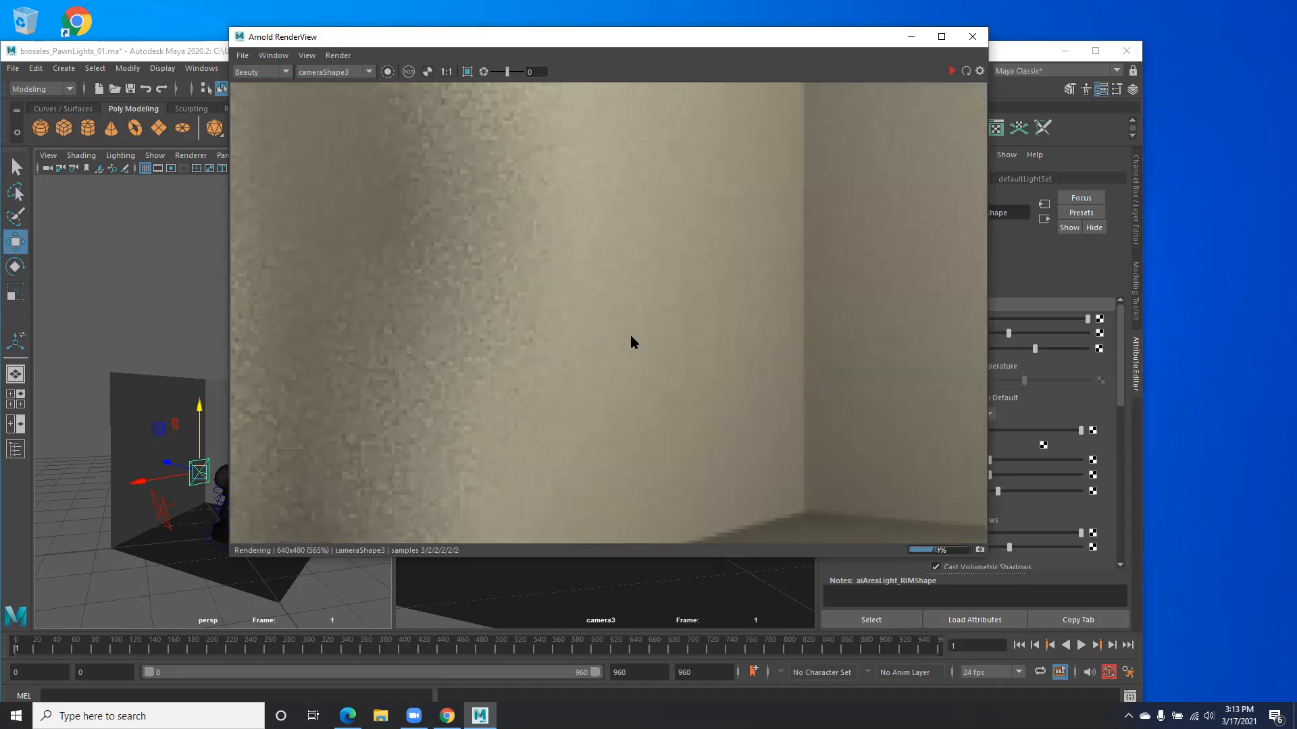
middle_drag(659, 325, 906, 295)
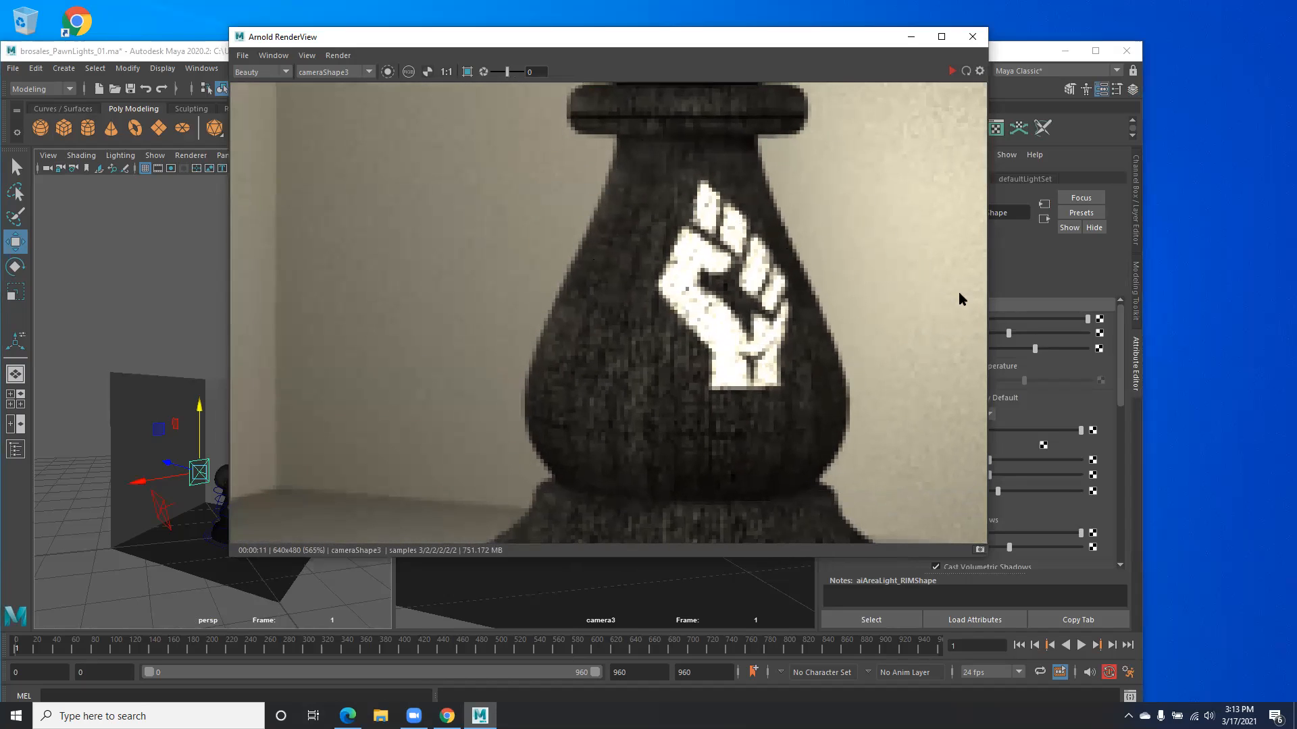
drag(989, 290, 935, 291)
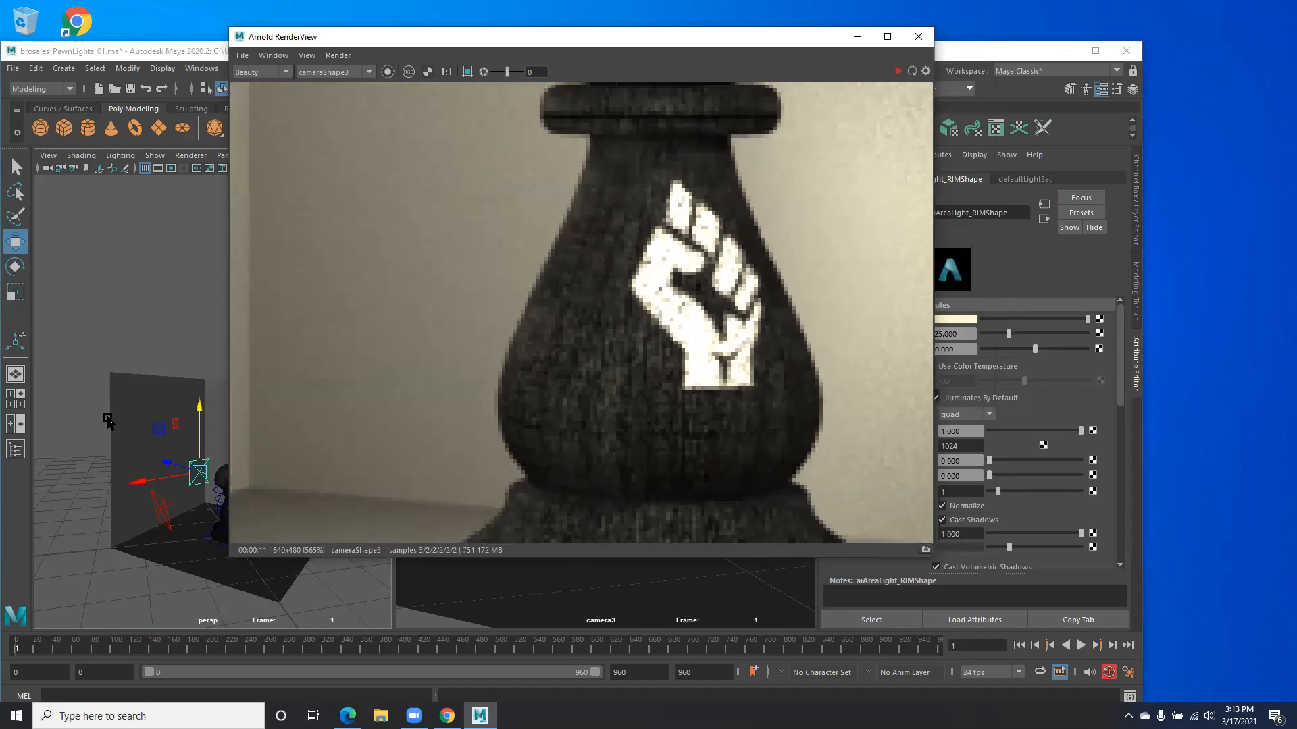
Step: Adjust the rim light's placement behind the pawn, lowering it slightly and shifting it toward the figure
click(125, 490)
drag(124, 487, 179, 493)
key(e)
key(w)
drag(197, 410, 197, 422)
drag(155, 474, 162, 477)
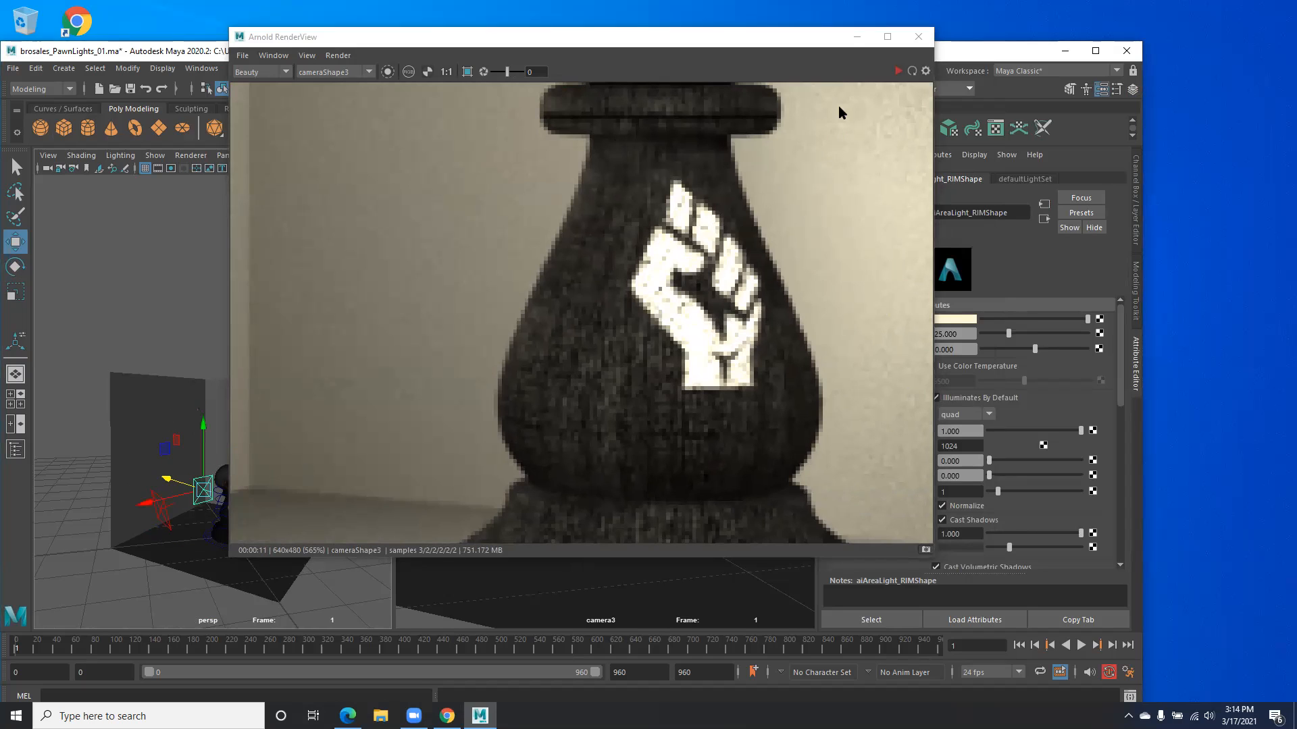
Step: Re-render the camera3 view and examine the rim light's effect from the pawn's body out to the whole figure
click(910, 71)
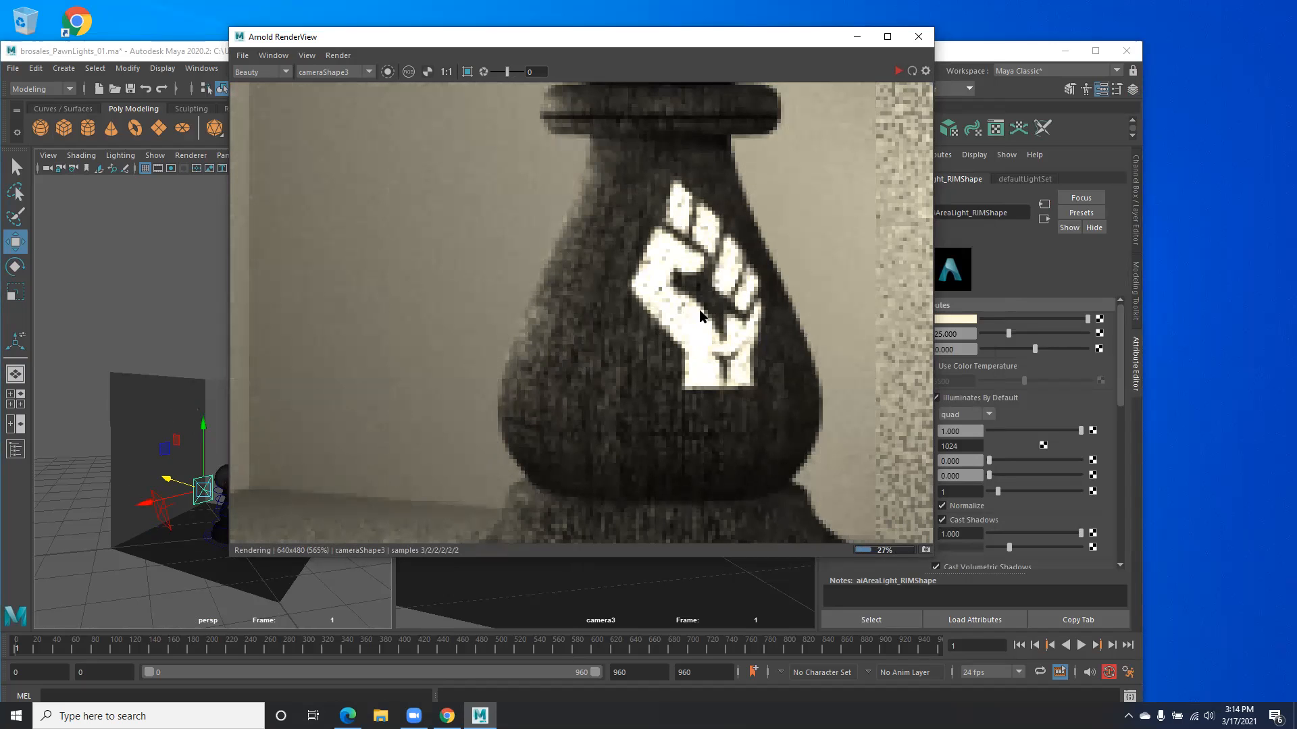
scroll(701, 315, down, 1)
scroll(608, 304, down, 5)
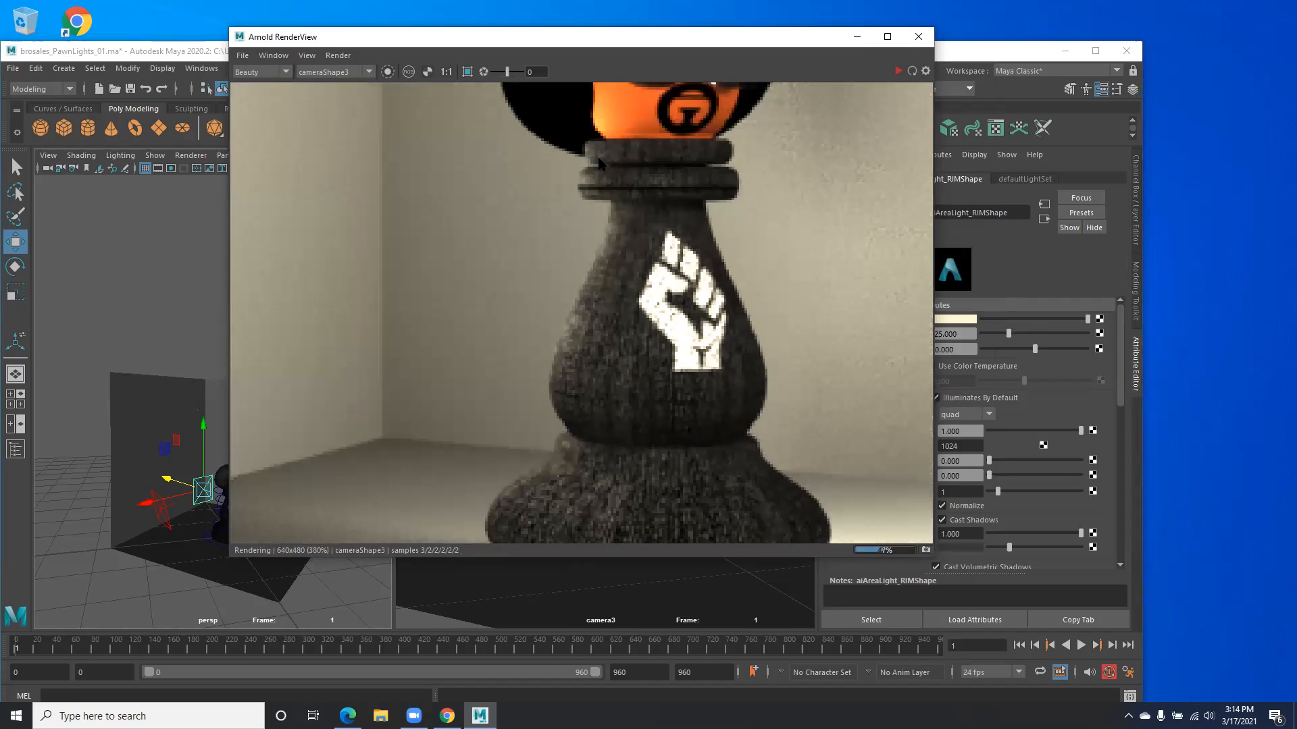
scroll(531, 236, down, 1)
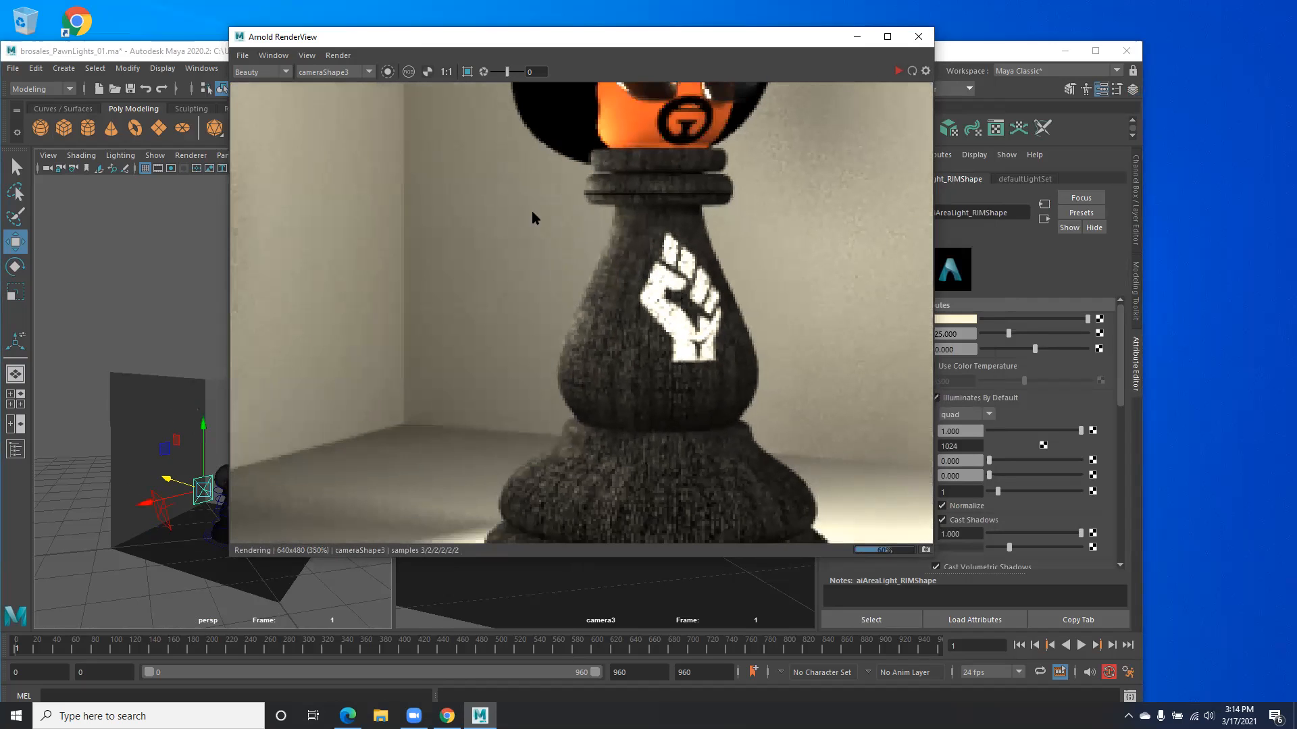
scroll(547, 264, down, 1)
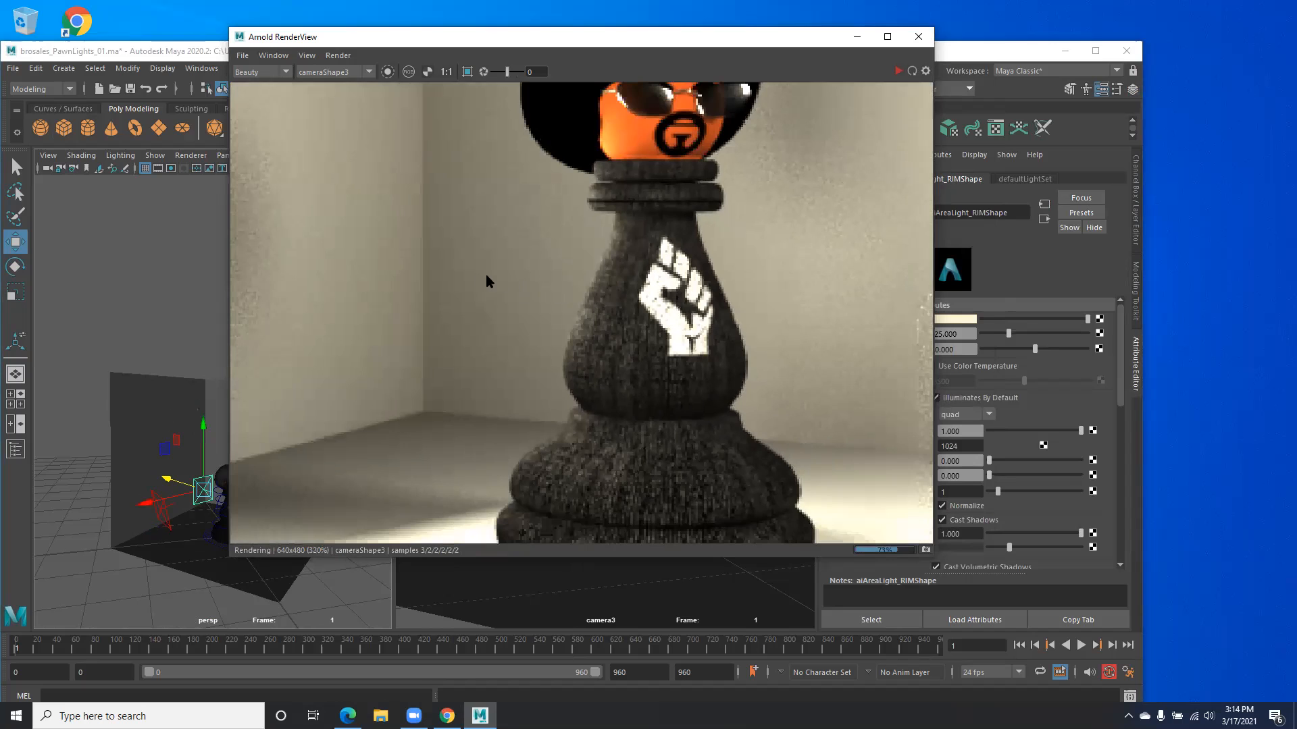
scroll(466, 276, down, 3)
scroll(640, 289, down, 1)
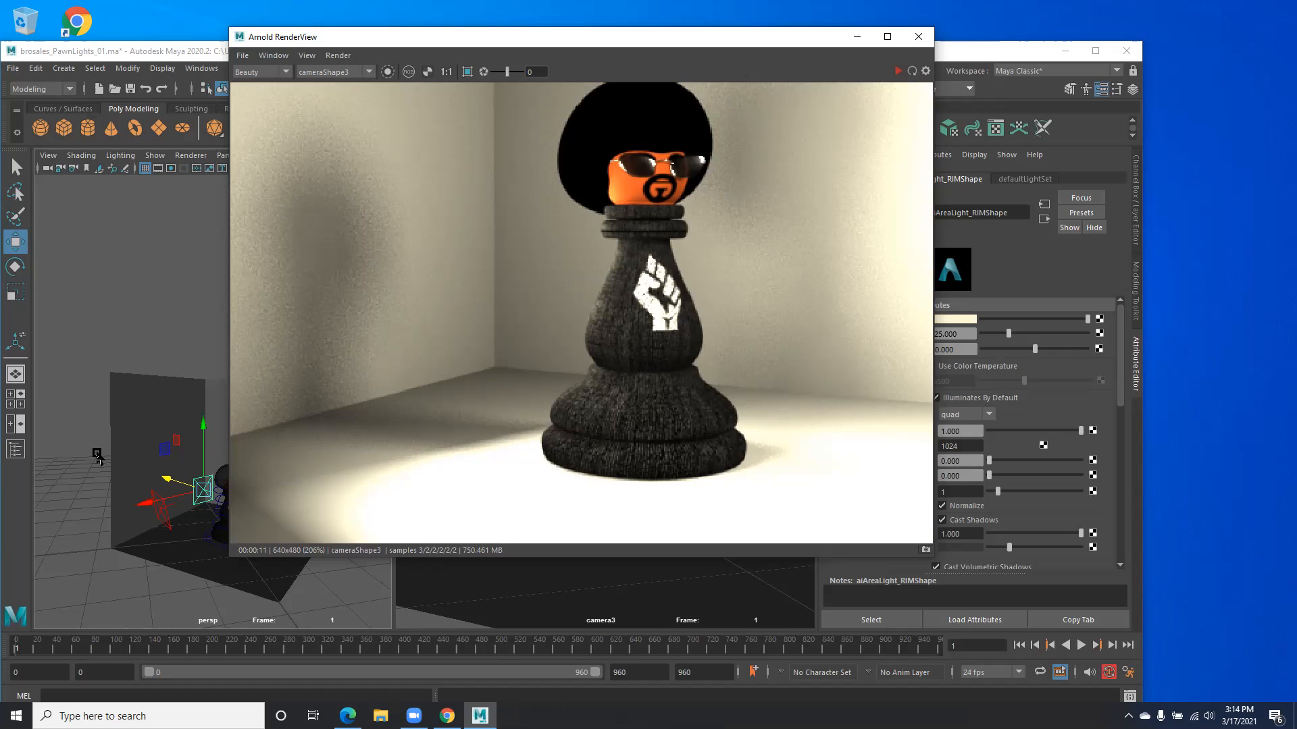
Step: Reposition the fill light, lowering it slightly and shifting it farther from the pawn
click(75, 415)
click(163, 520)
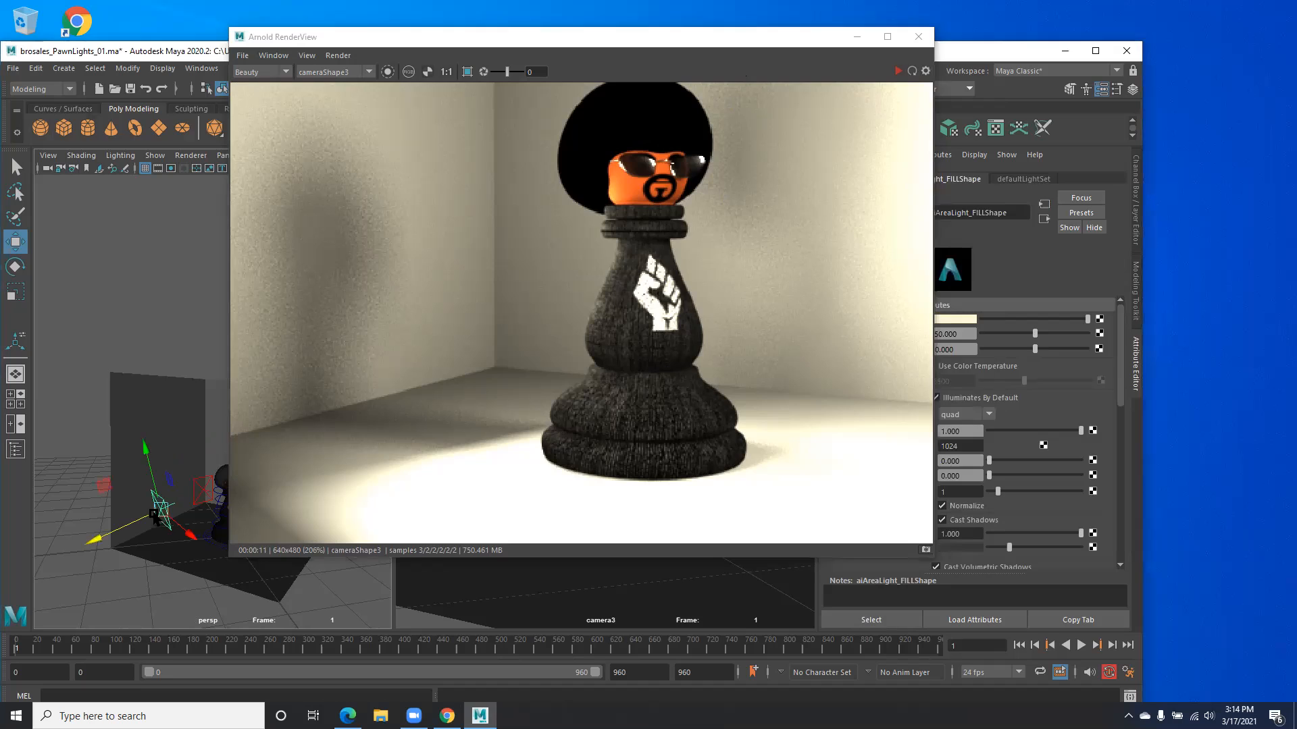
mouse_move(145, 522)
alt+mouse_down()
mouse_move(142, 537)
mouse_move(155, 538)
alt+mouse_up()
drag(123, 456, 123, 449)
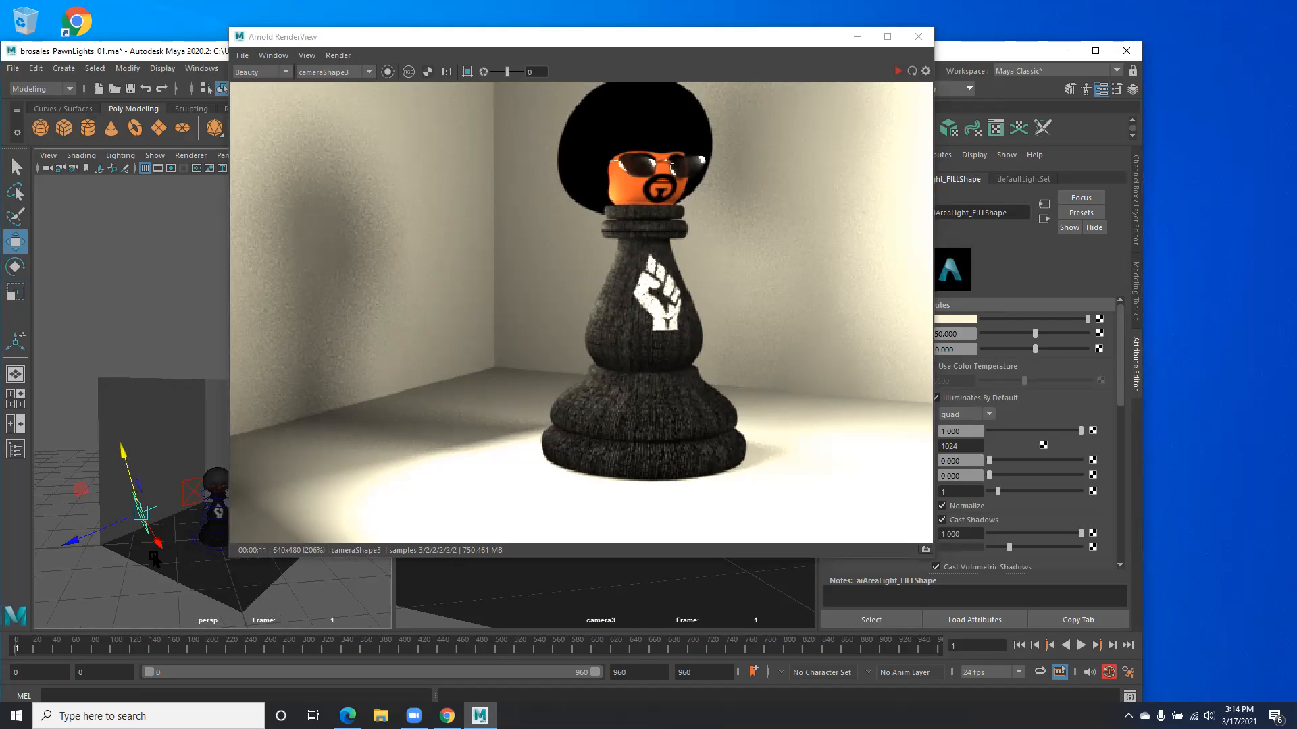
drag(67, 535, 77, 533)
drag(171, 535, 174, 543)
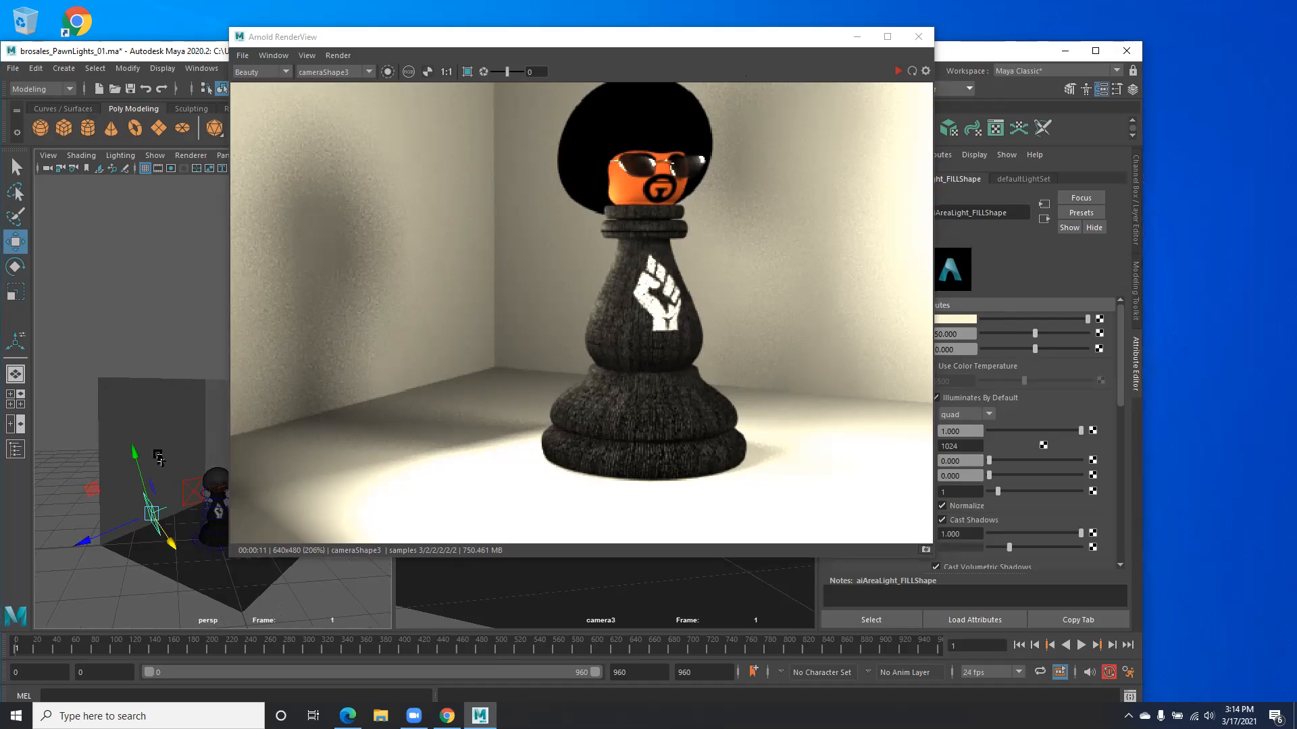
drag(84, 540, 60, 551)
drag(150, 554, 156, 569)
drag(118, 486, 115, 473)
drag(70, 552, 104, 574)
key(e)
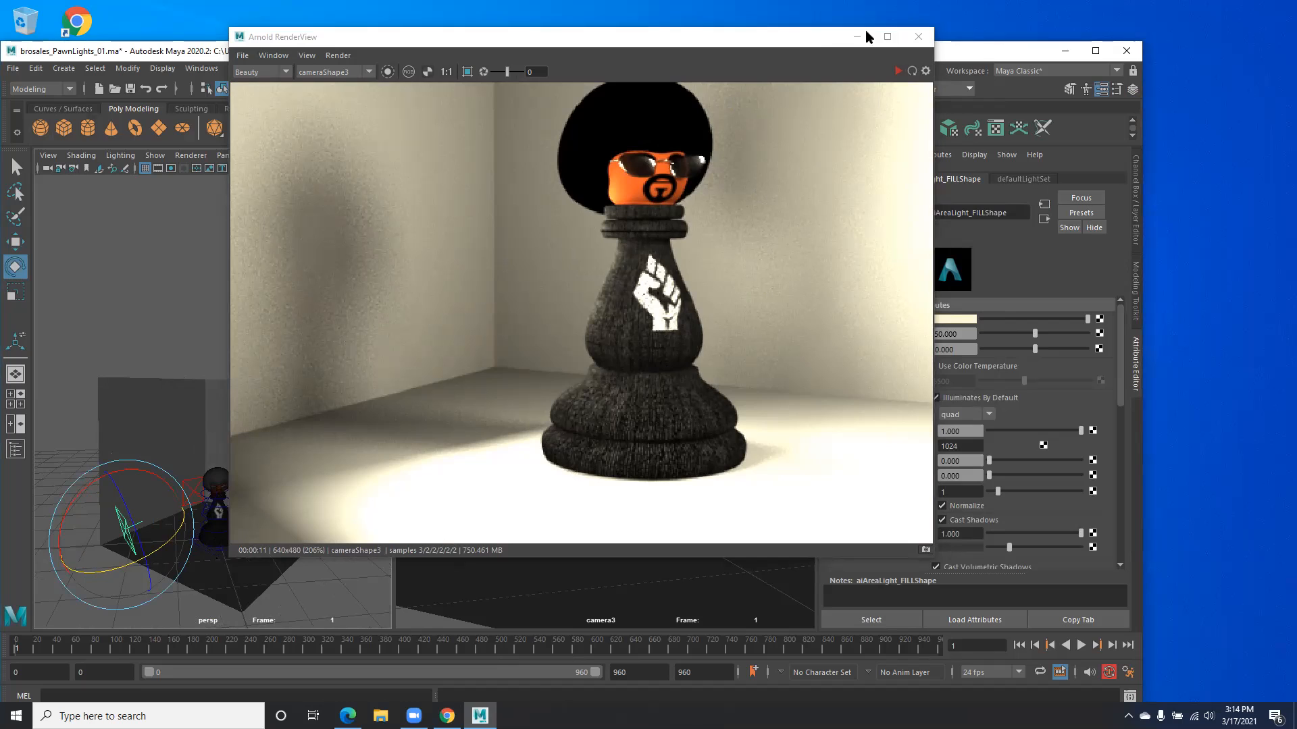
Step: Change the fill light's color to a pale lavender and re-render the camera3 view
drag(802, 46, 686, 54)
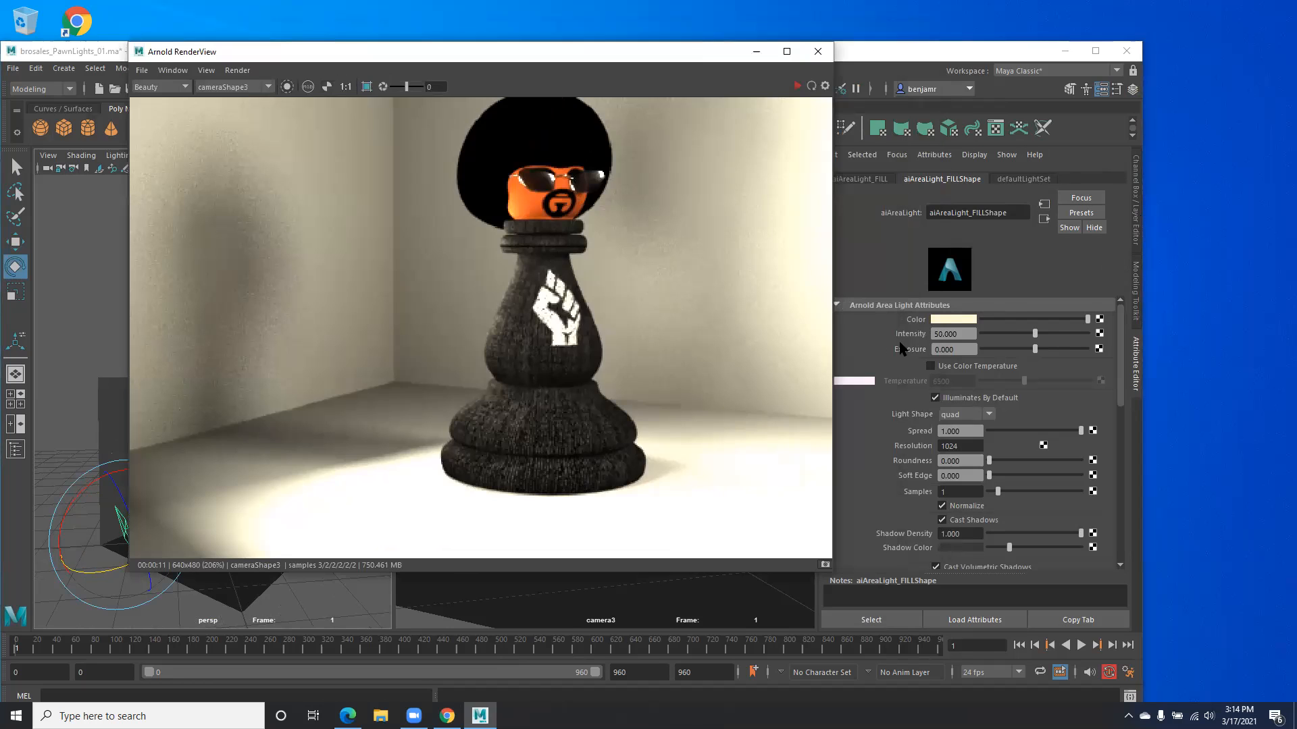
click(939, 320)
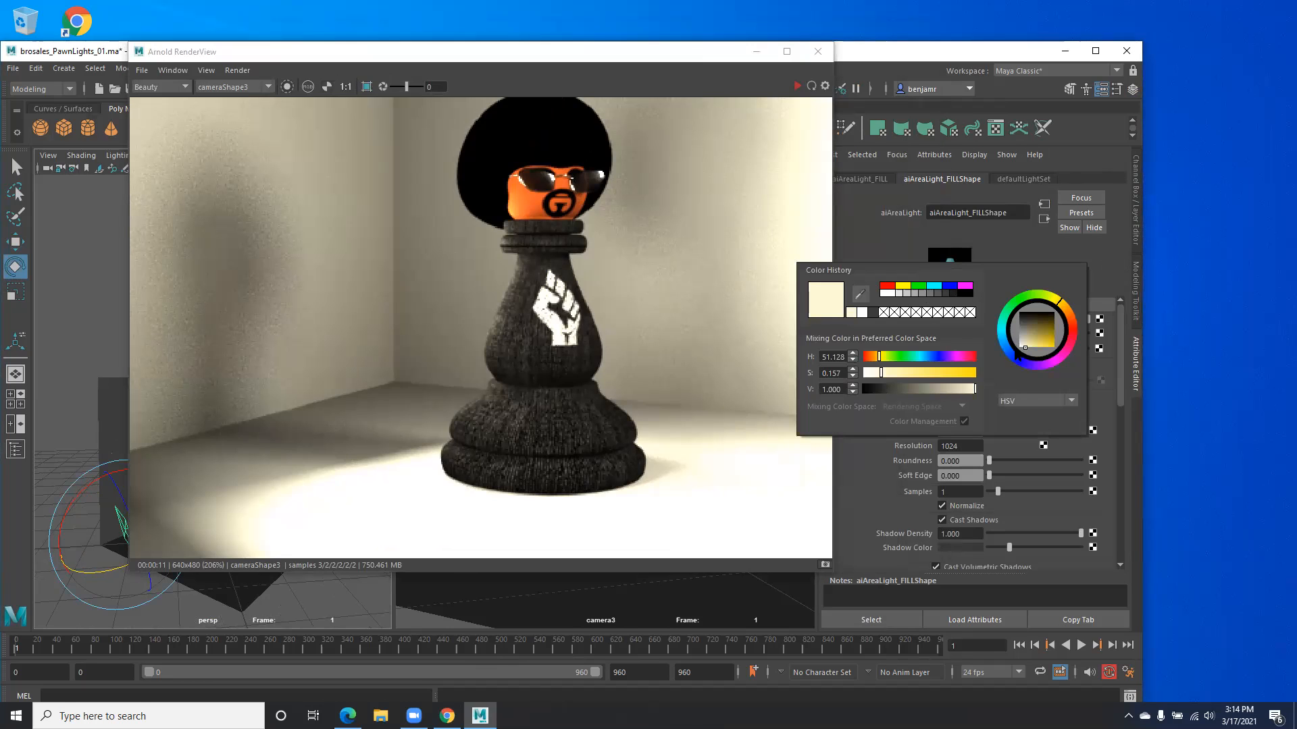
click(1038, 370)
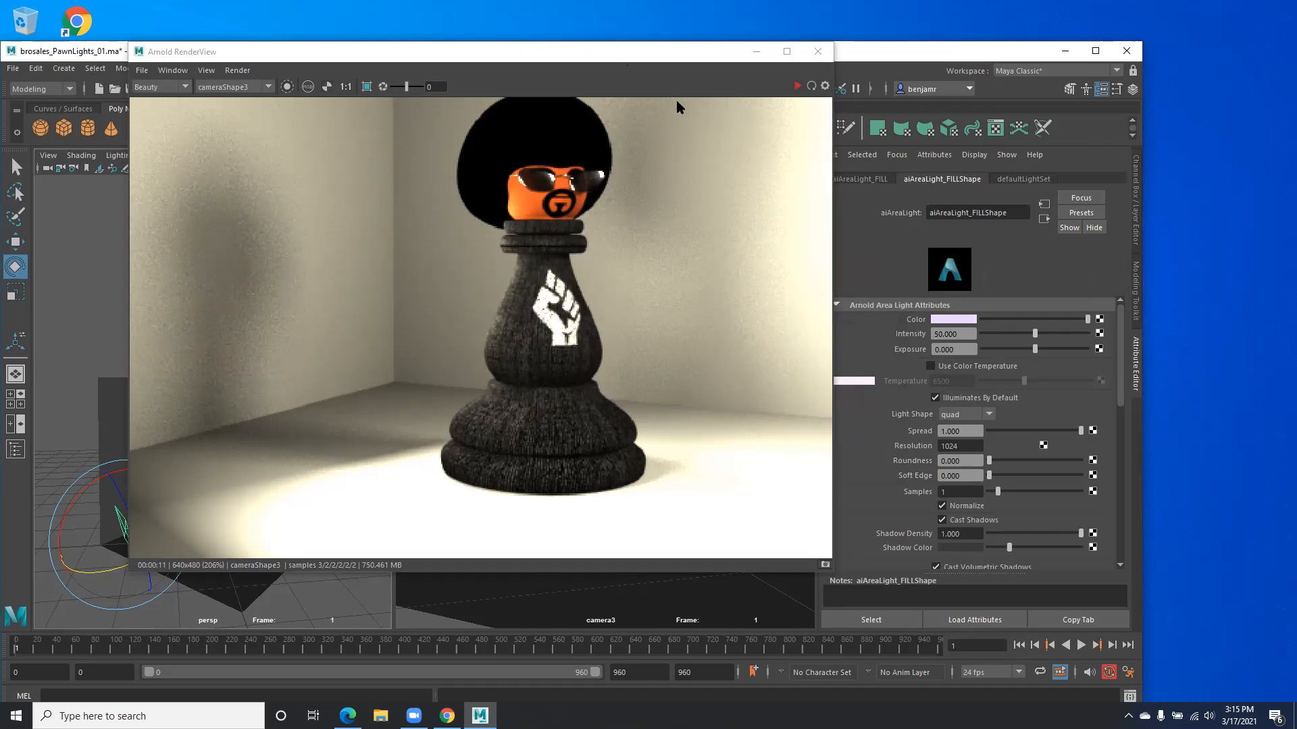
click(688, 55)
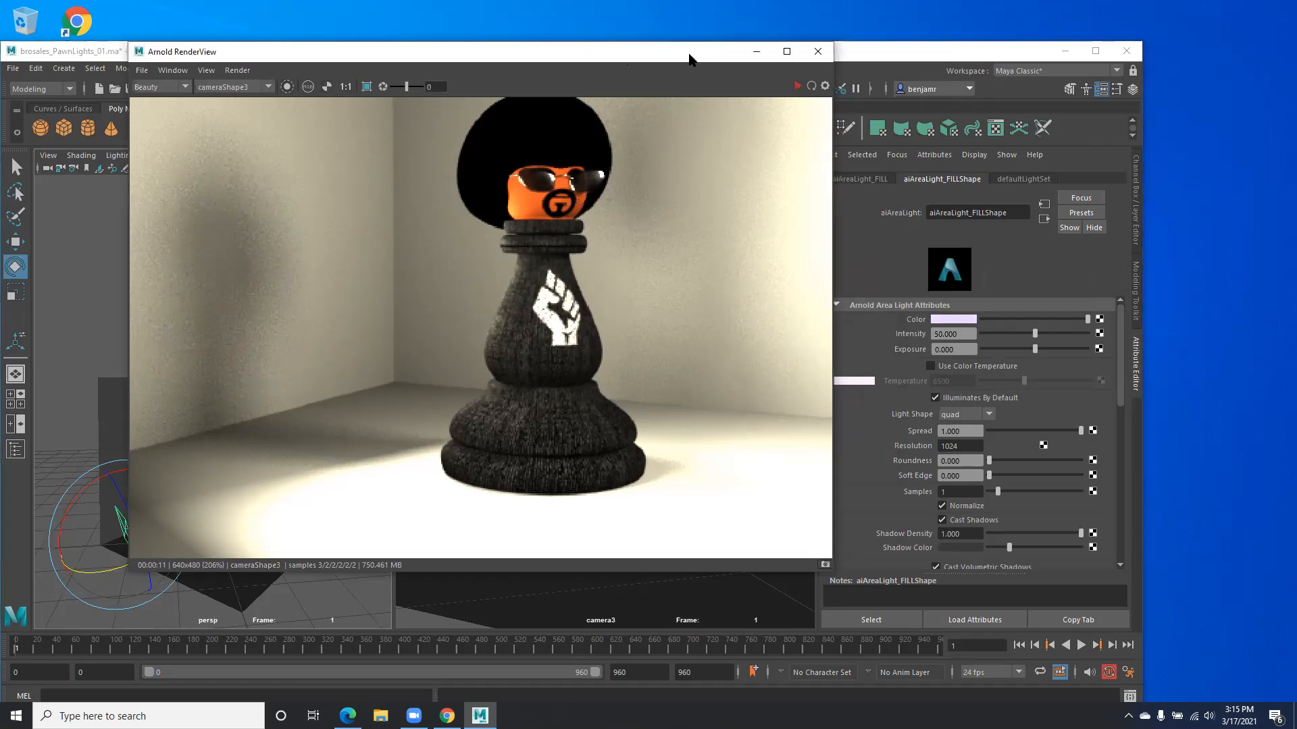
drag(689, 60, 747, 57)
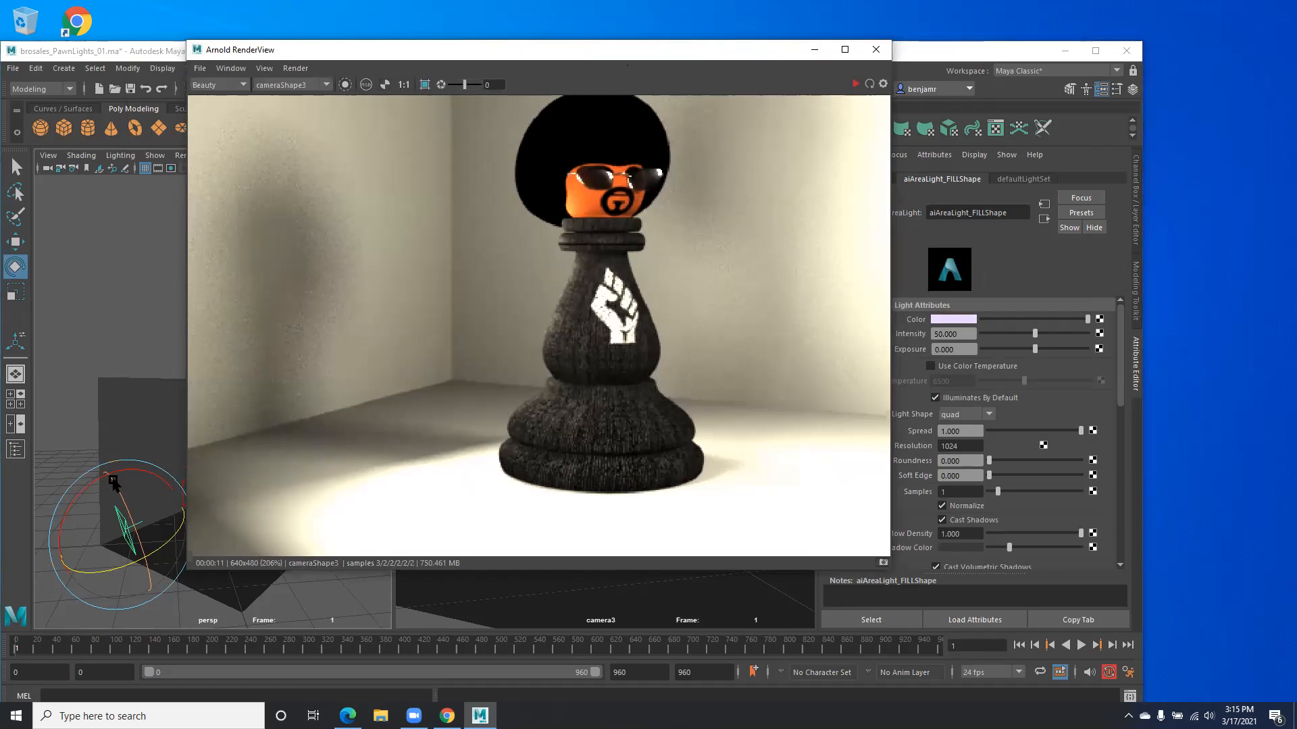
click(870, 84)
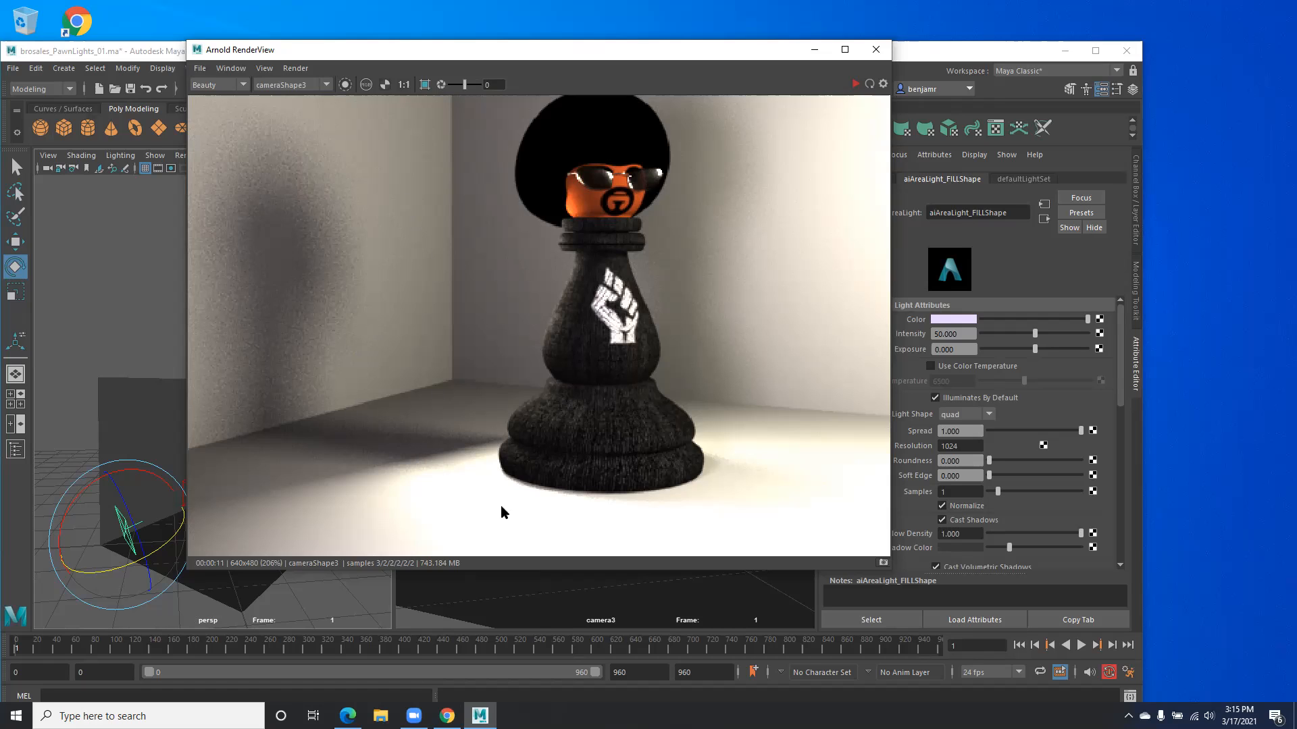
Step: Minimize the render window and open the Relationship Editor for light-centric light linking
click(805, 56)
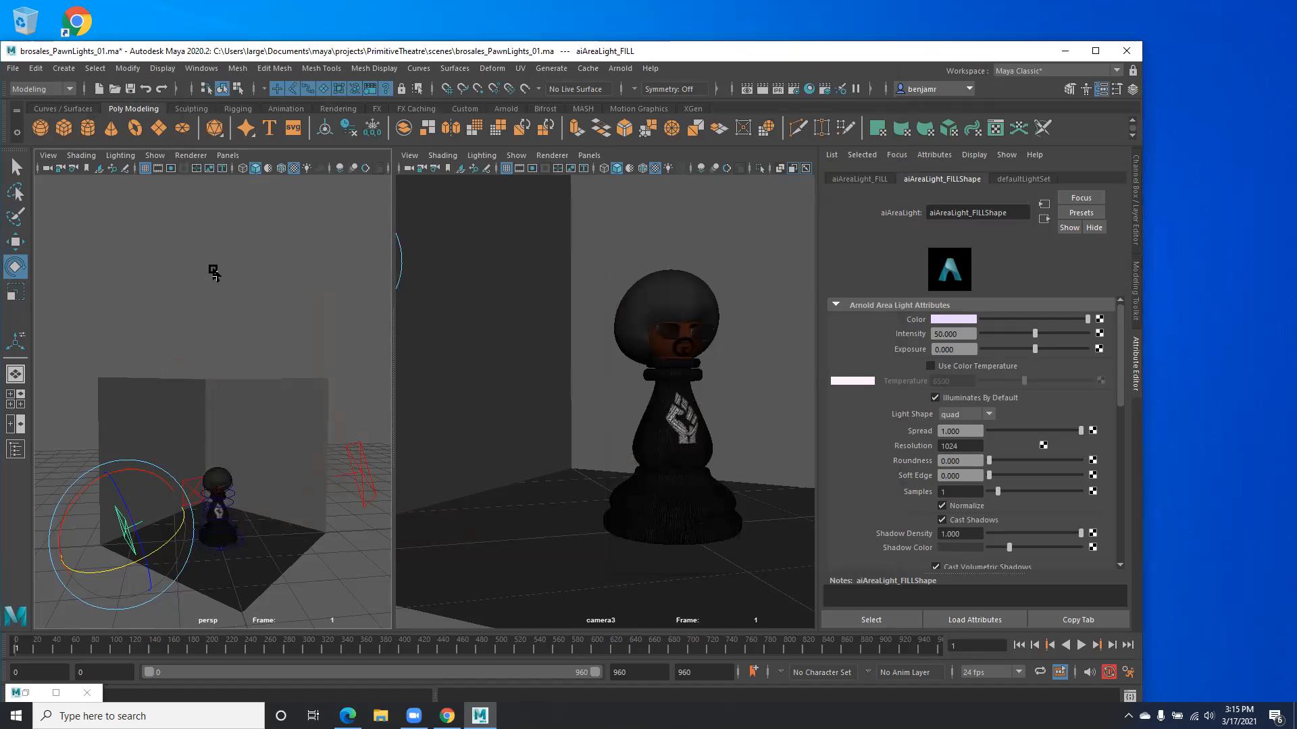
click(355, 481)
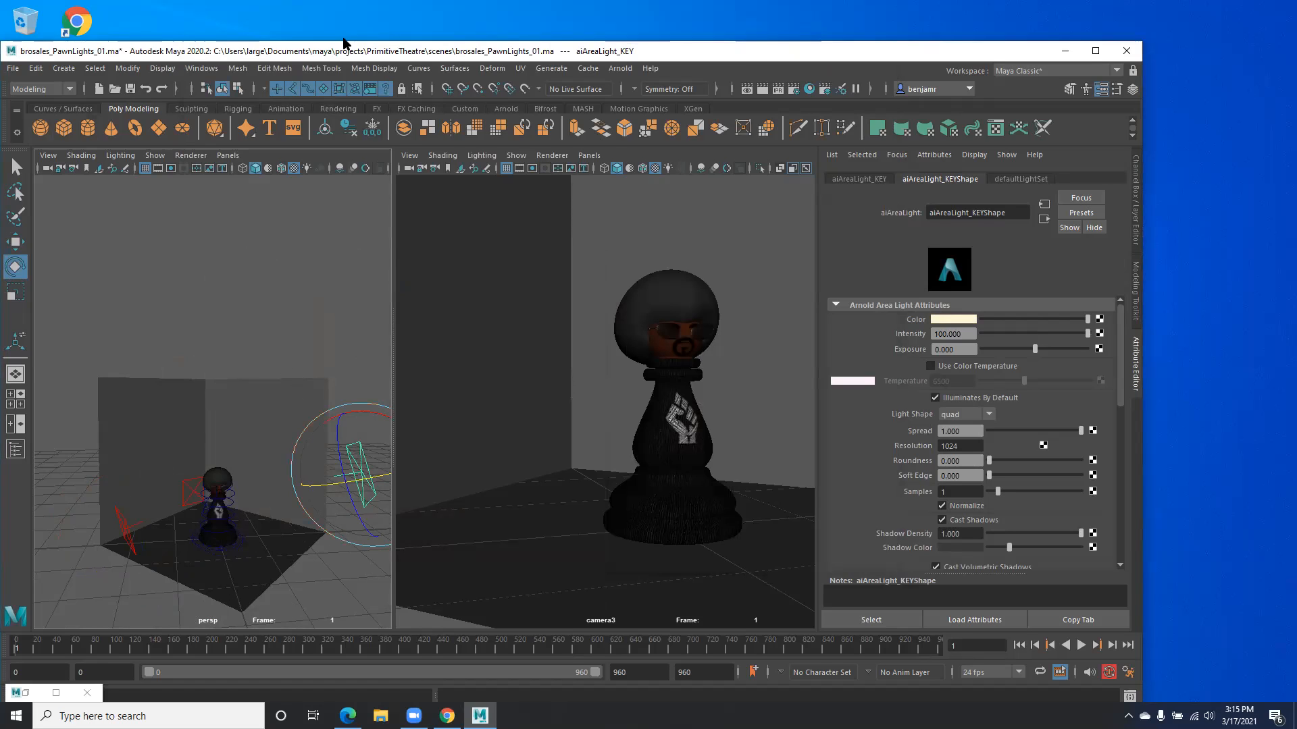
click(124, 534)
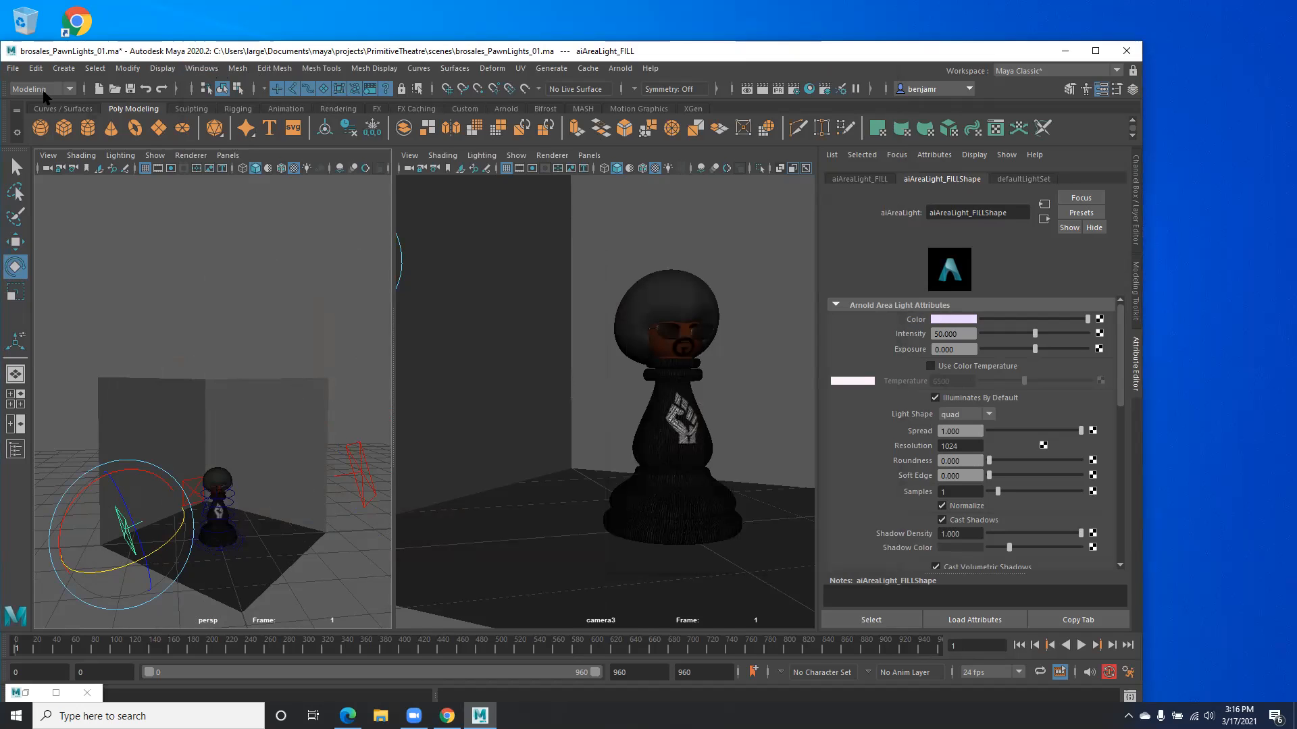
click(201, 70)
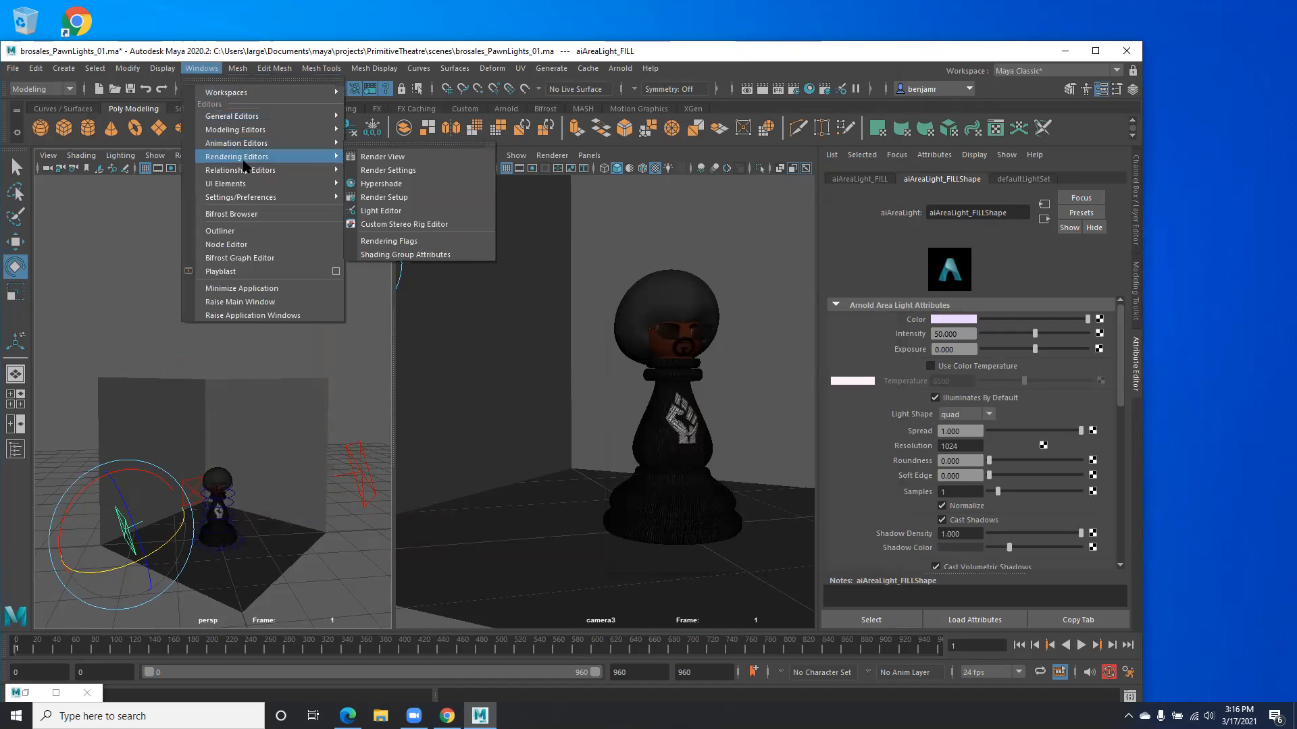
mouse_move(246, 172)
mouse_move(446, 254)
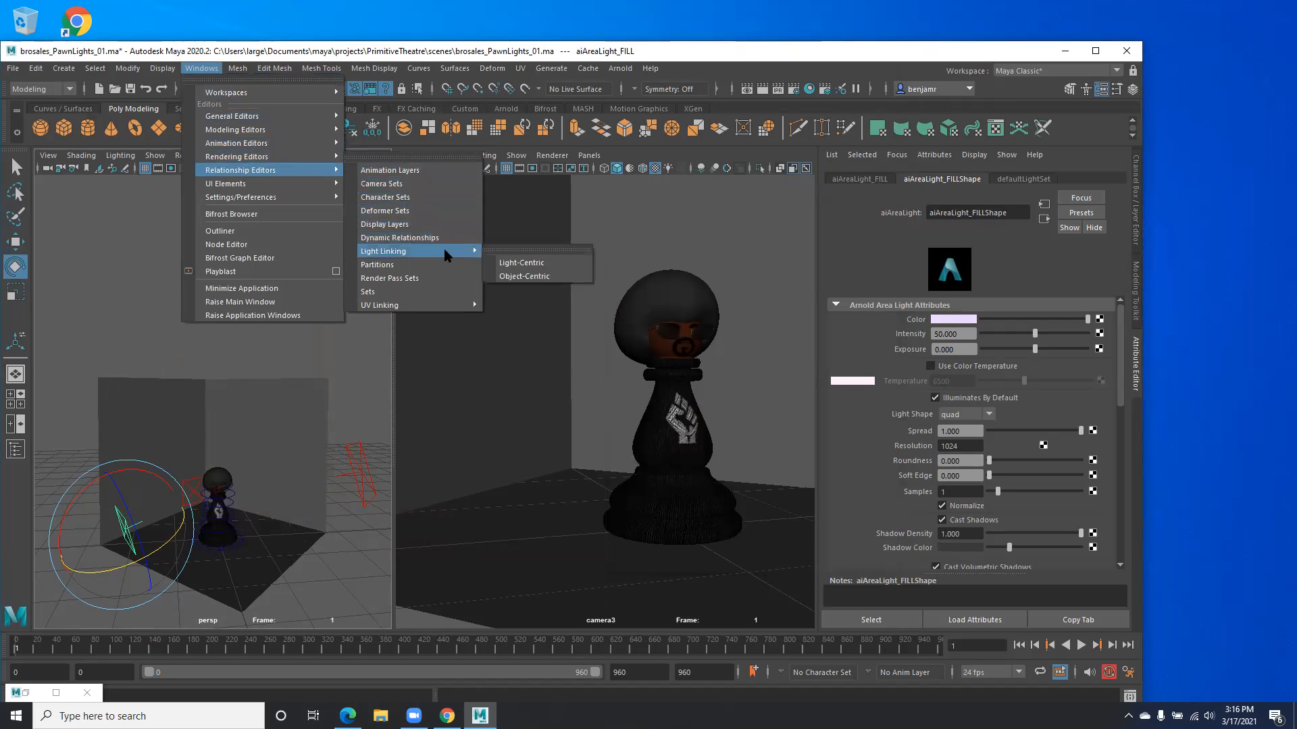
click(529, 264)
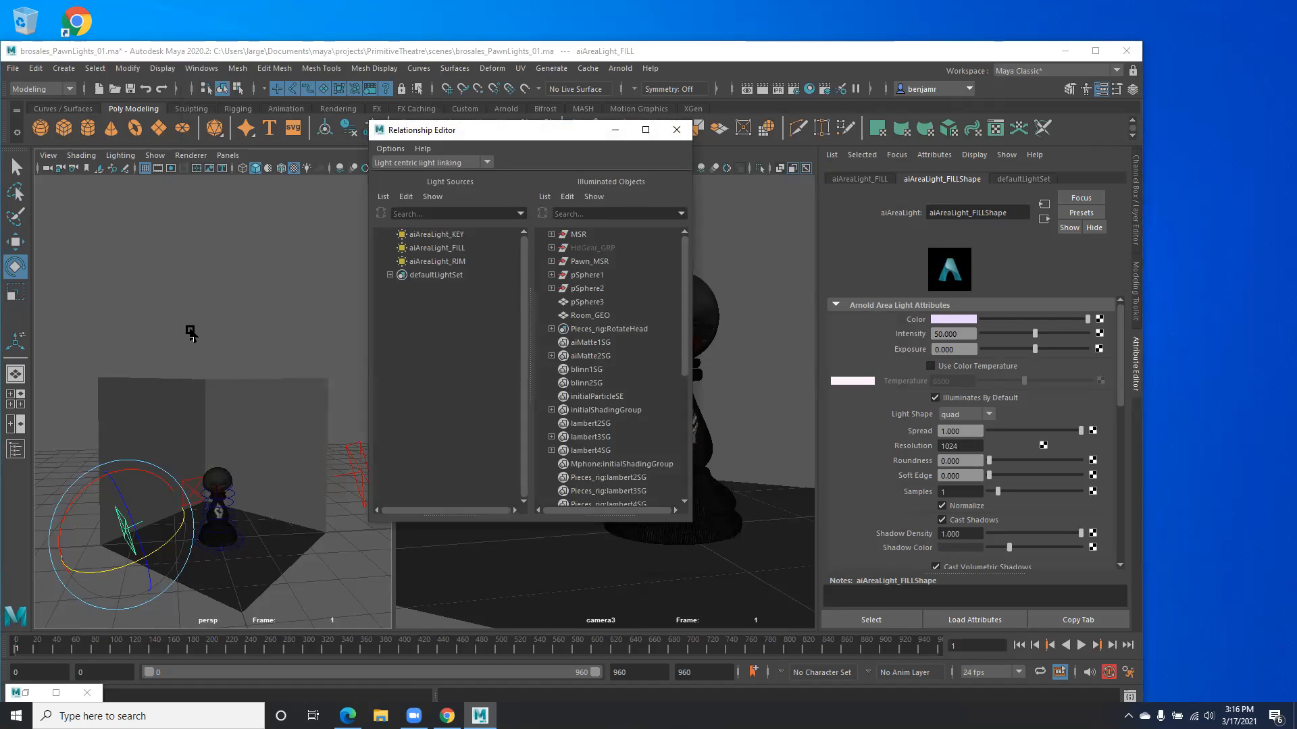
Step: Unlink Room_GEO from aiAreaLight_FILL in the light linking relationships
click(150, 345)
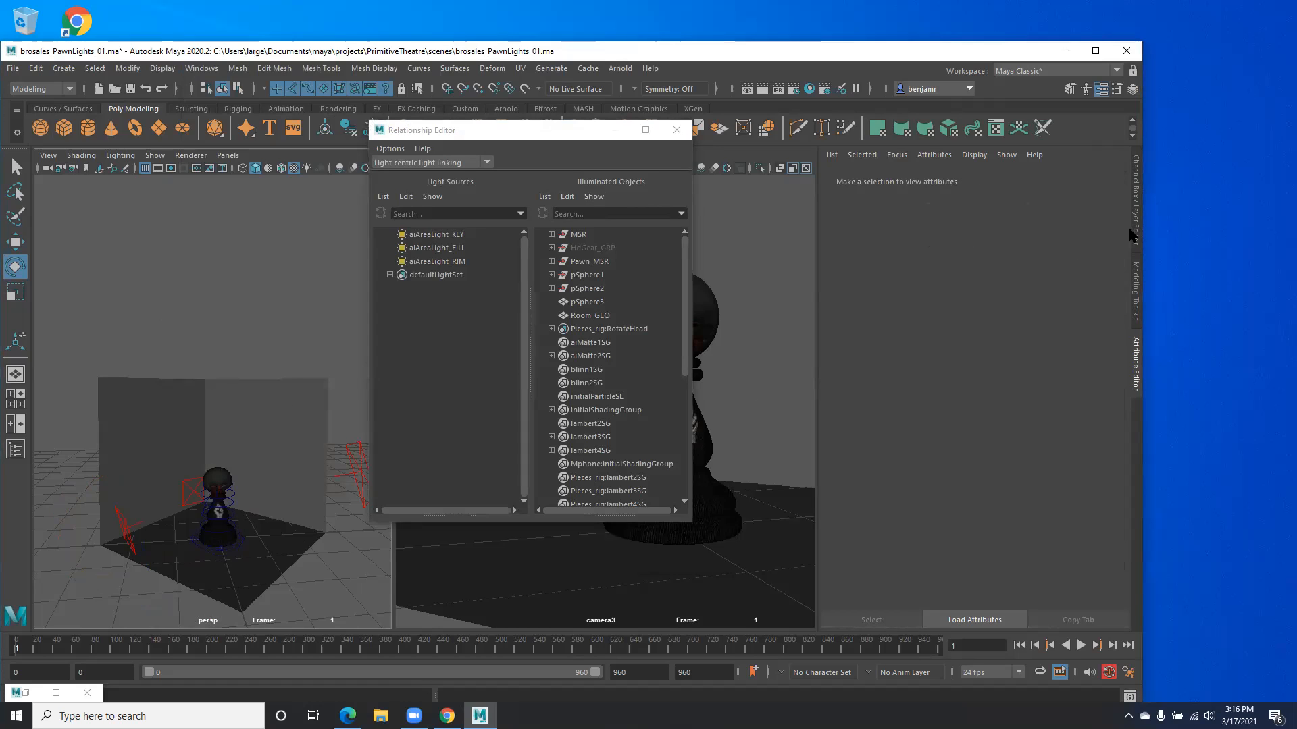
click(429, 249)
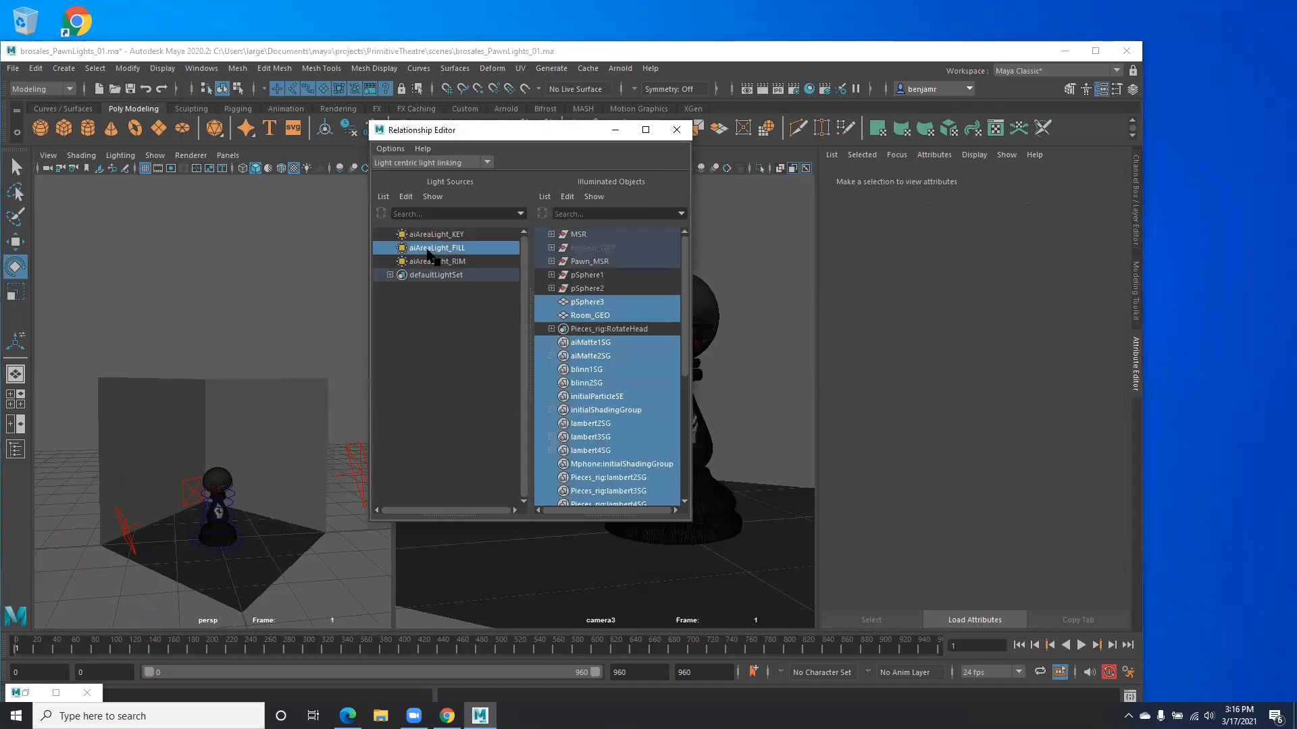
click(600, 317)
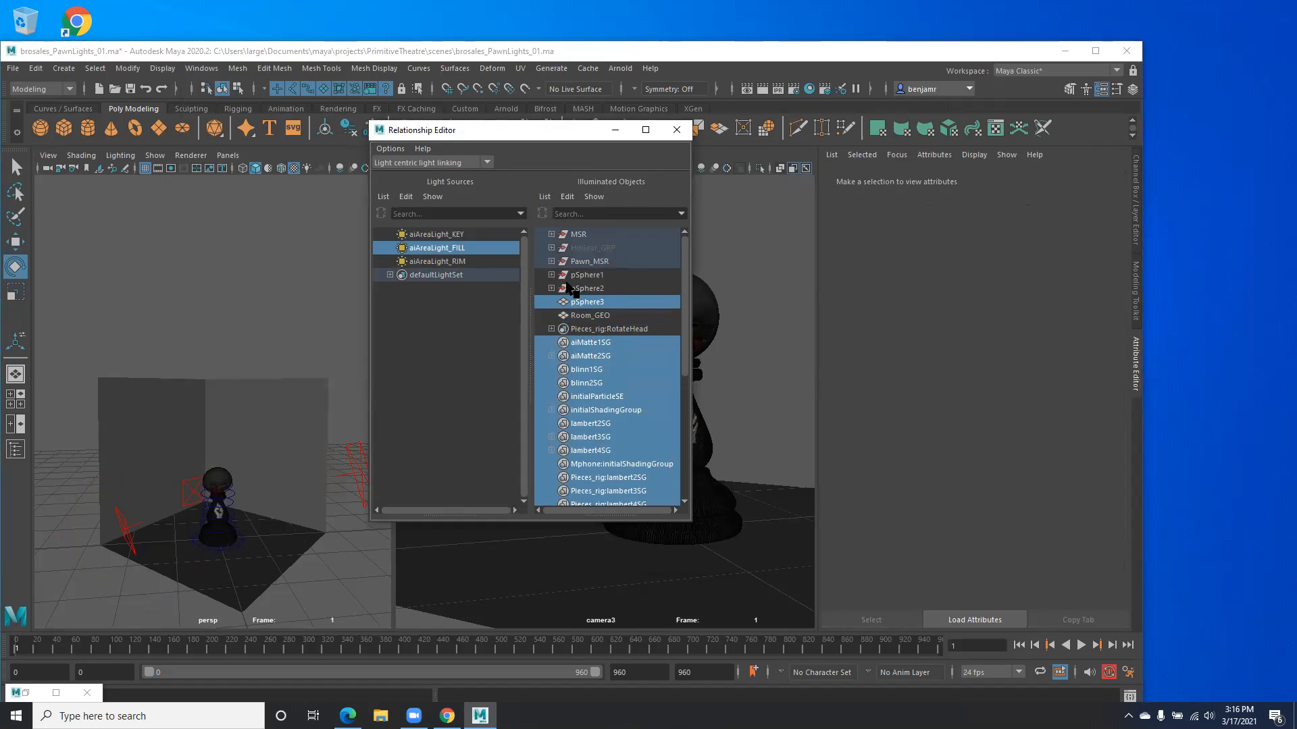
scroll(598, 285, down, 5)
scroll(594, 282, down, 1)
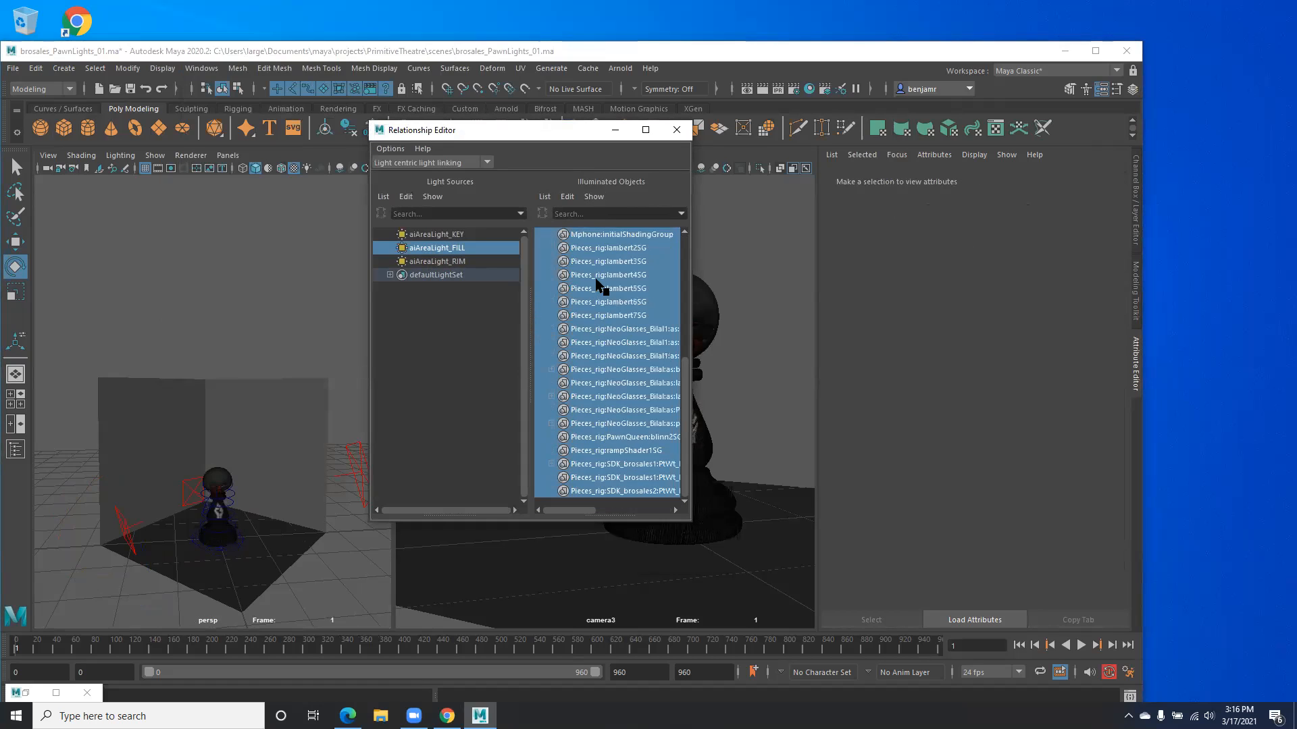
scroll(218, 469, up, 5)
scroll(220, 446, down, 5)
scroll(649, 385, up, 6)
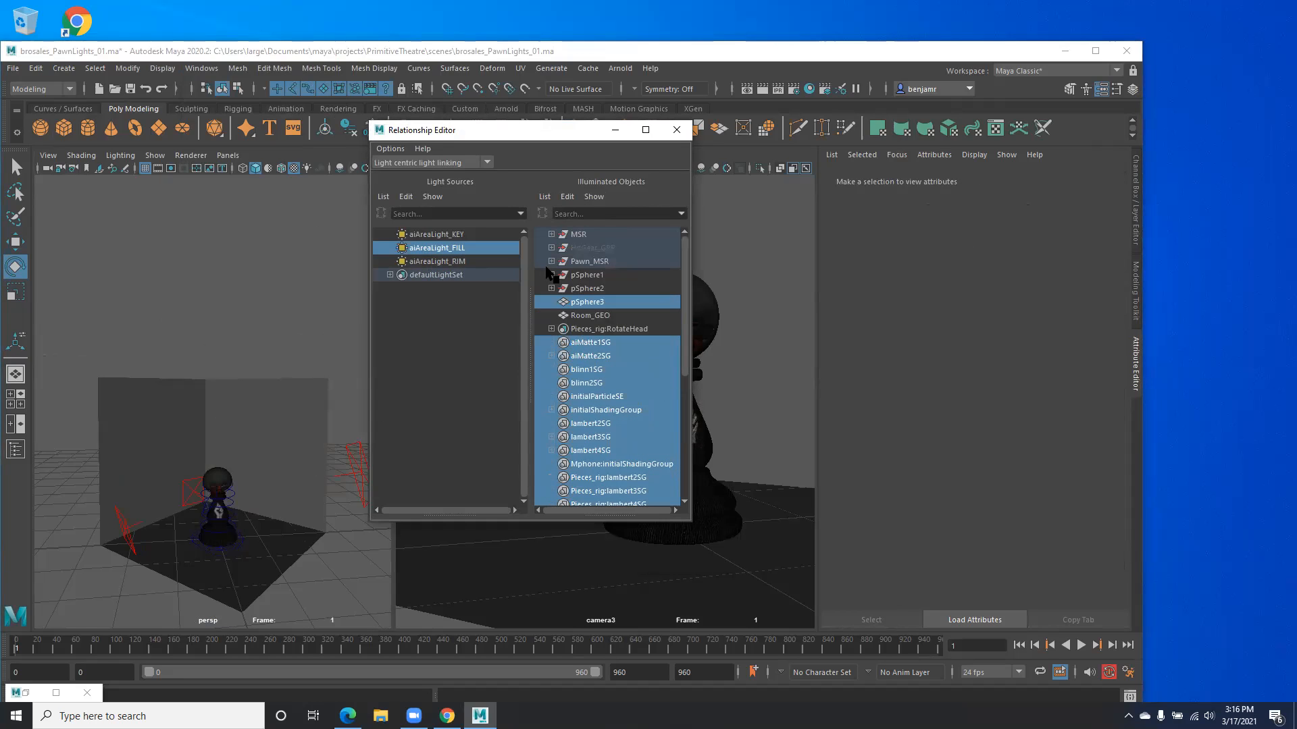
click(589, 317)
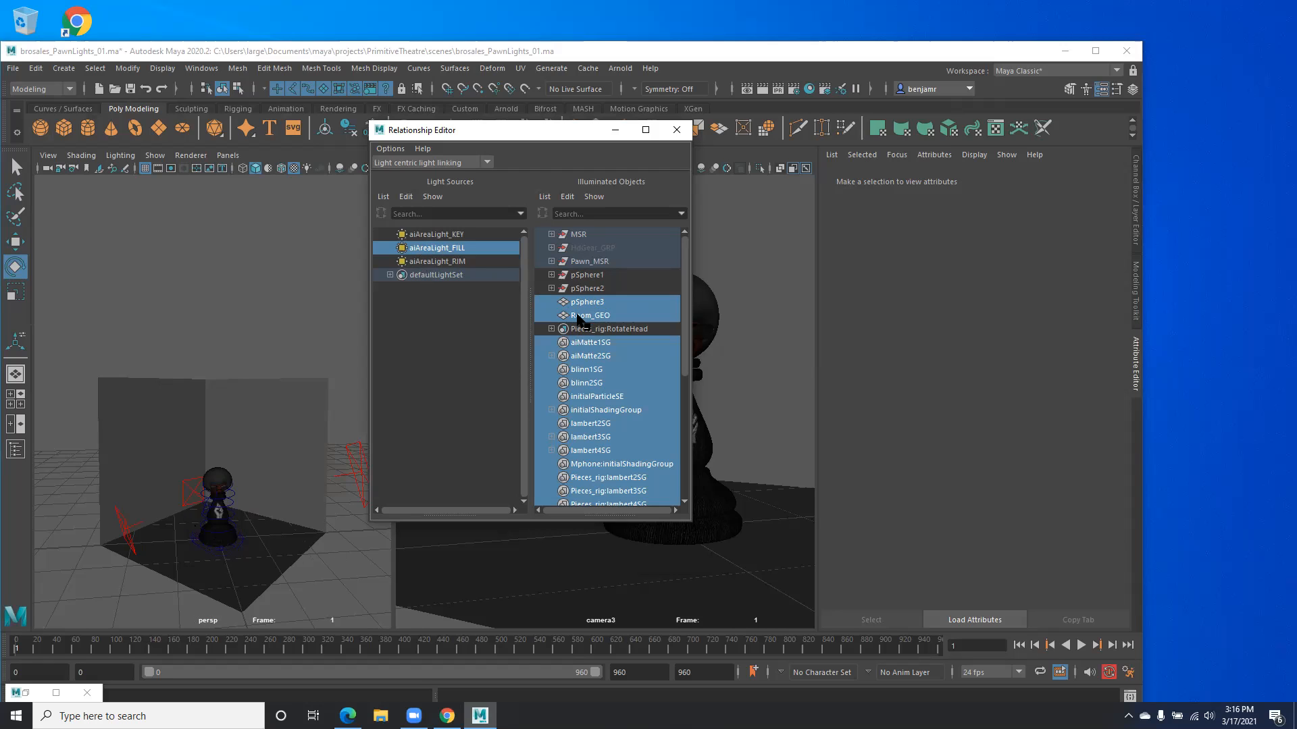
click(581, 318)
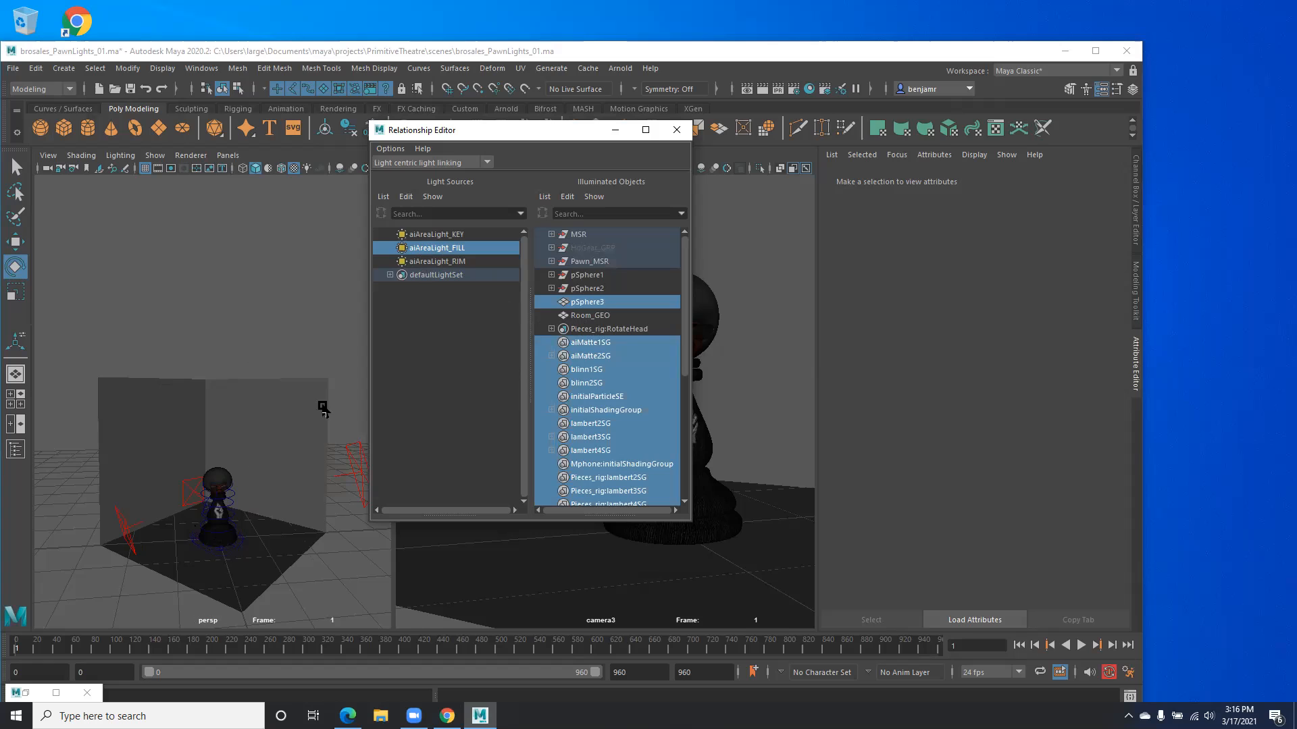
Step: Unlink Room_GEO from aiAreaLight_RIM, review the key and fill light links, and close the Relationship Editor
click(429, 263)
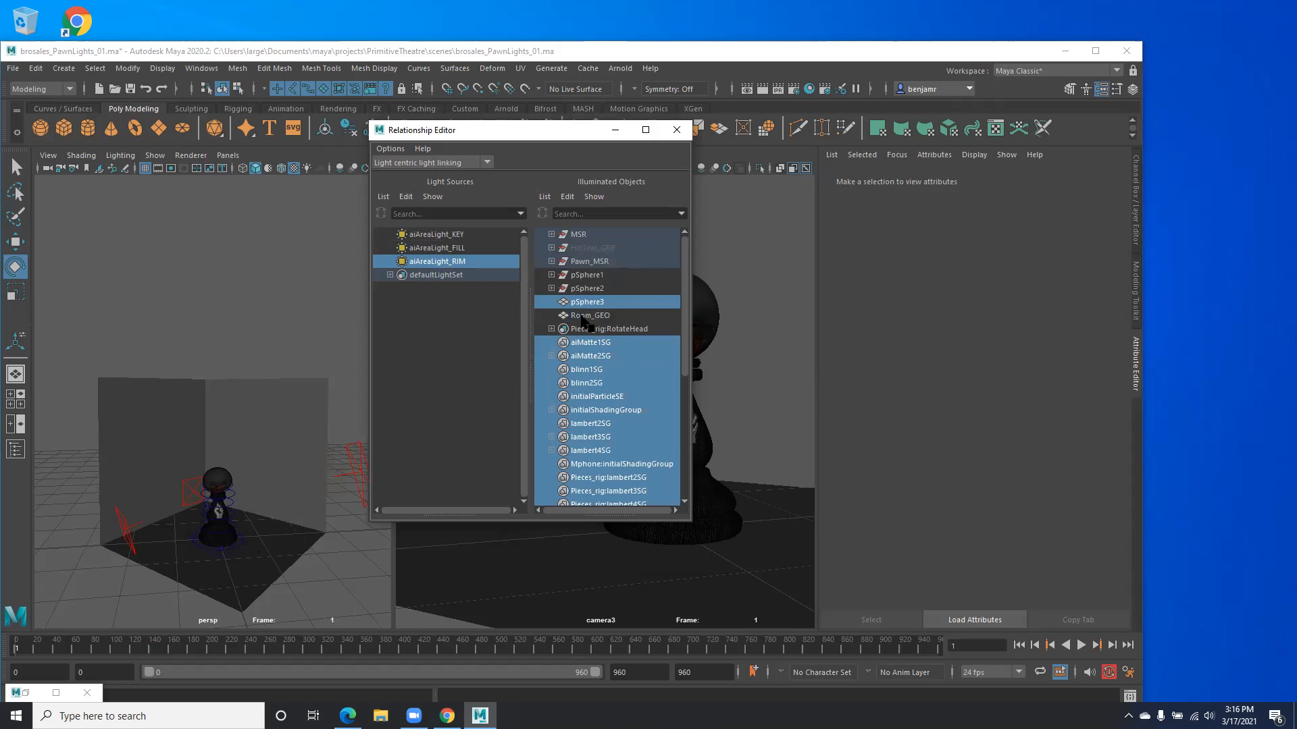
click(436, 234)
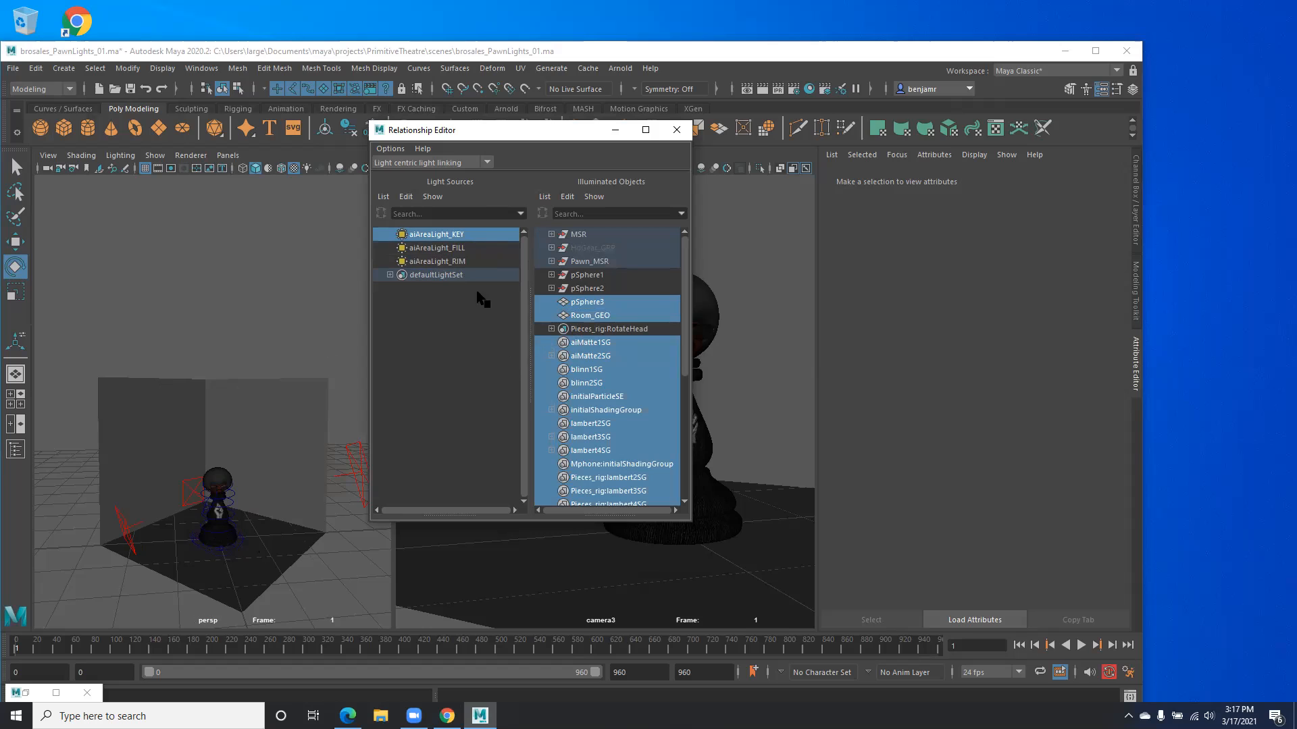
click(446, 249)
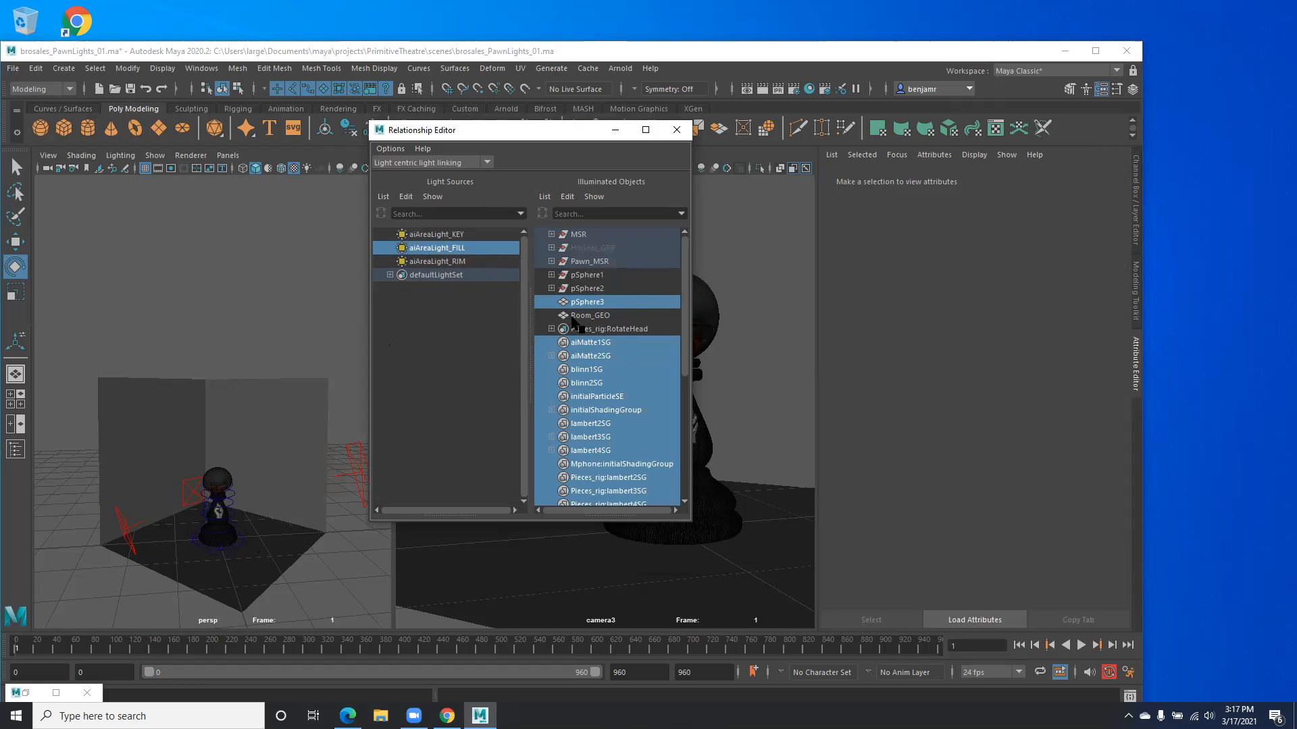
click(676, 129)
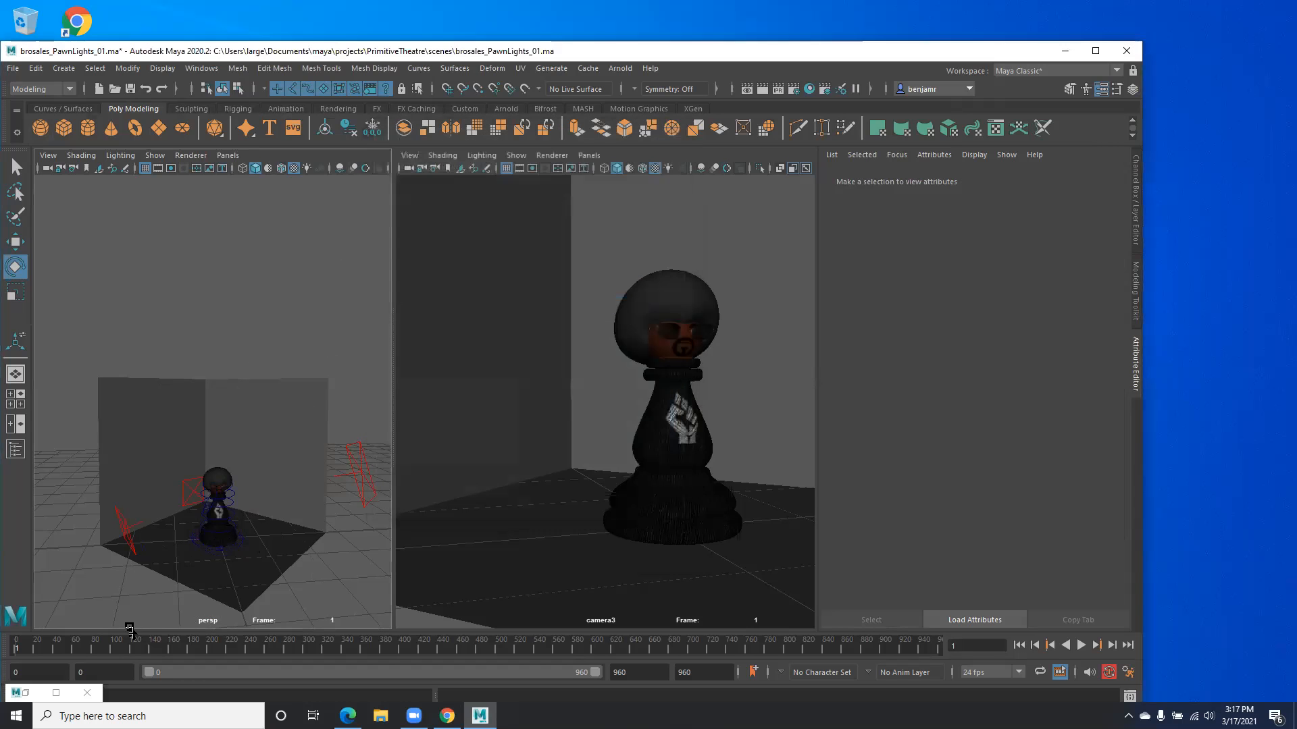
Step: Restore the render window and re-render the camera3 view with the new light links
double_click(26, 694)
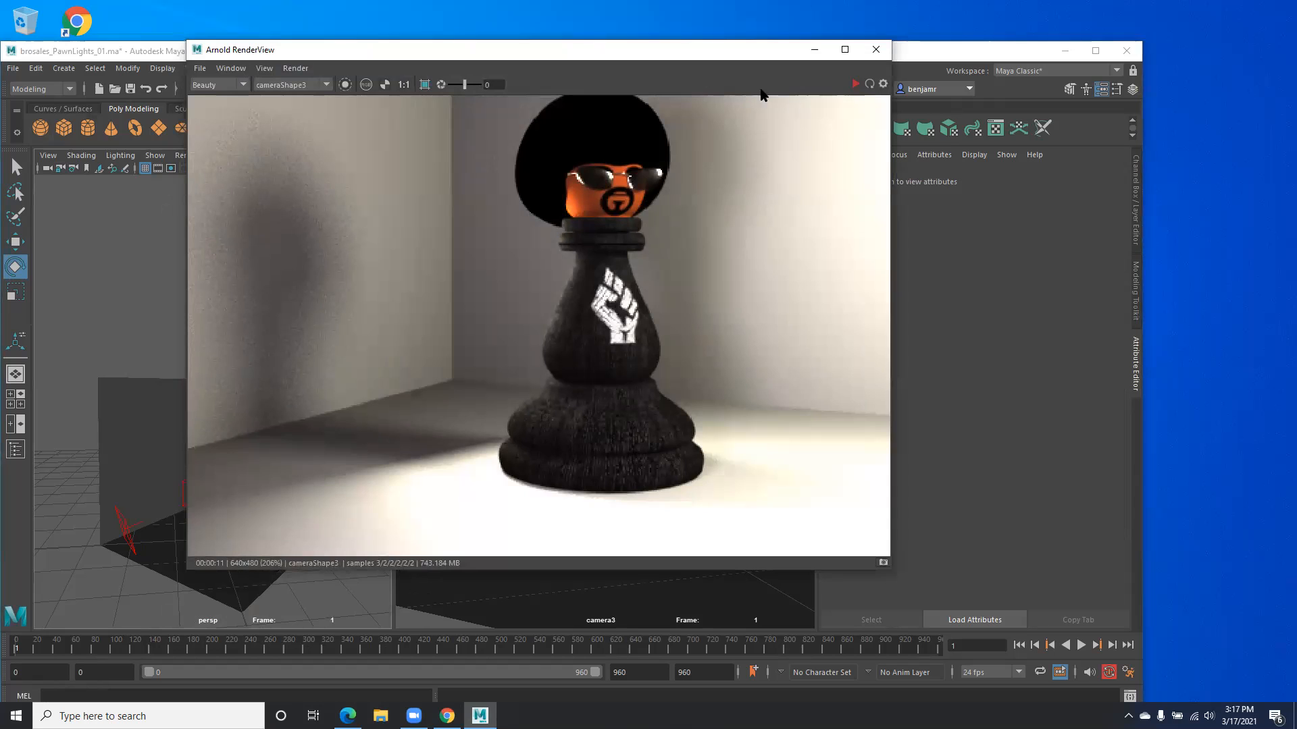
click(868, 83)
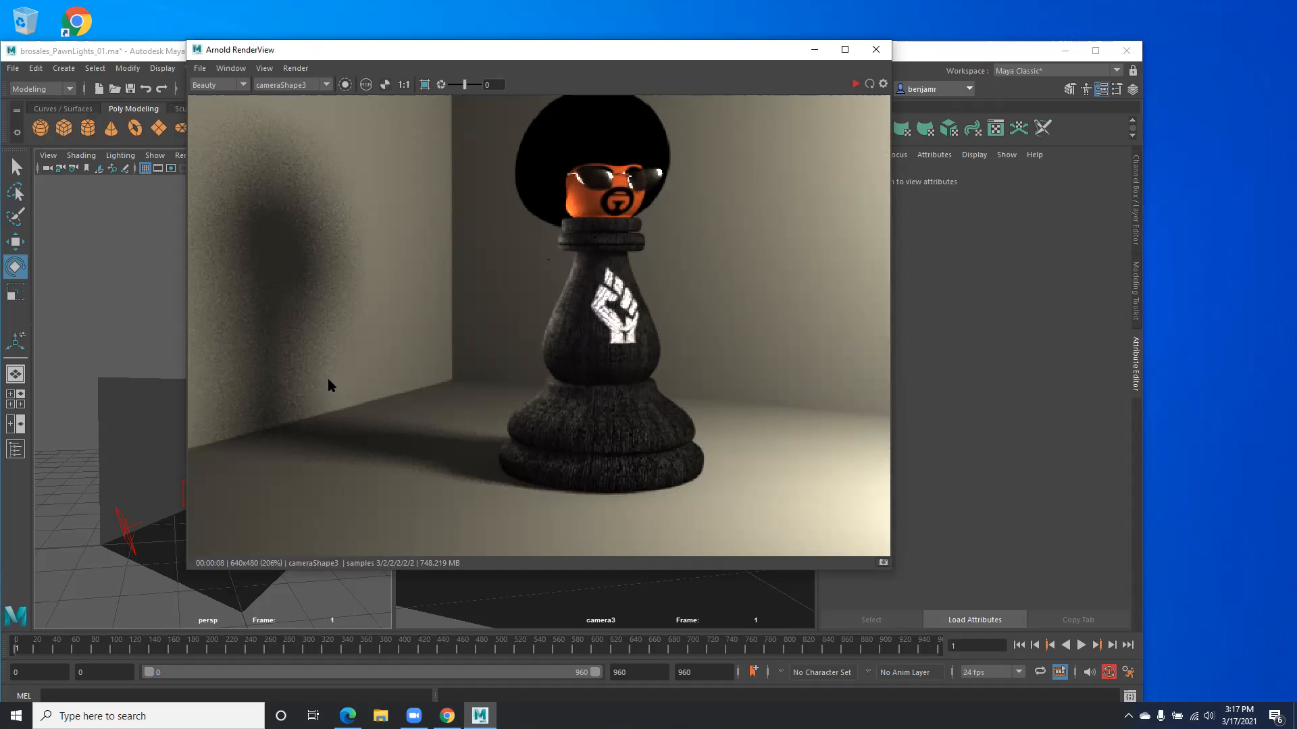
drag(392, 64, 438, 77)
Step: Move the rim light slightly sideways away from the pawn and start a live render of the camera3 view
click(191, 493)
click(192, 496)
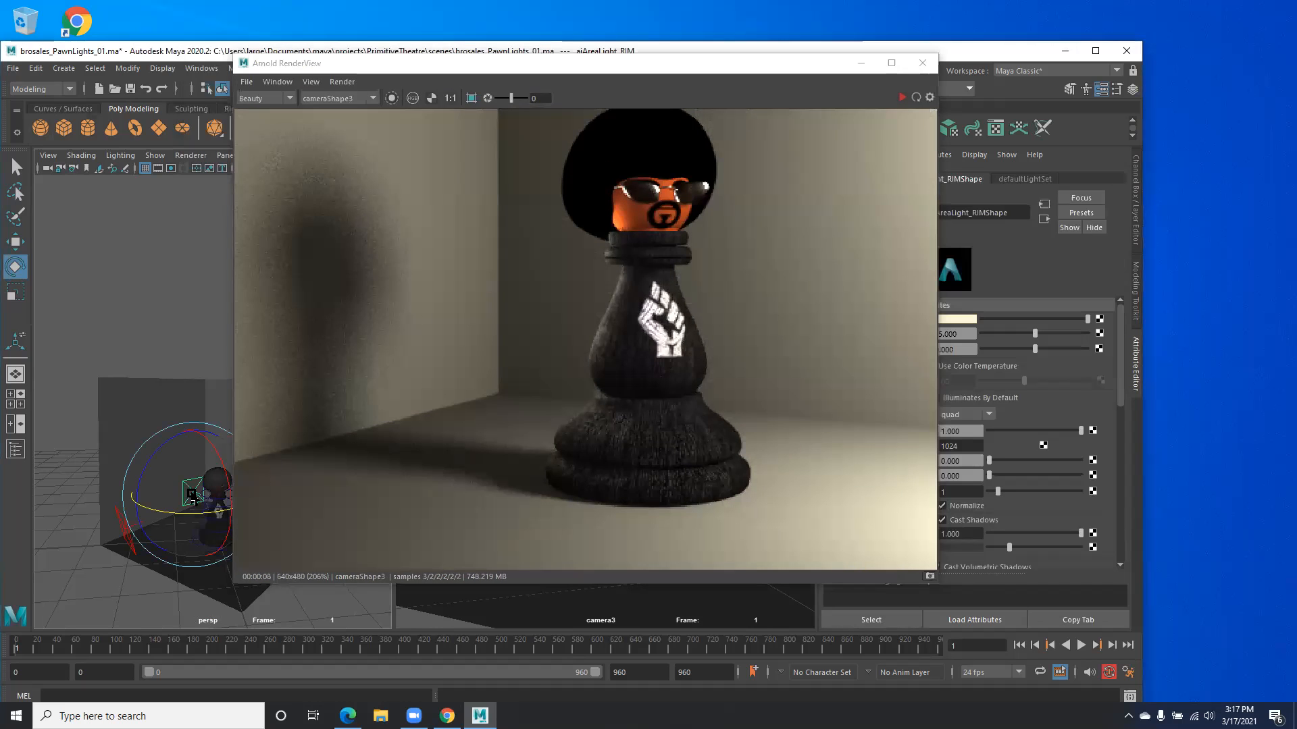
key(w)
drag(126, 503, 122, 503)
key(r)
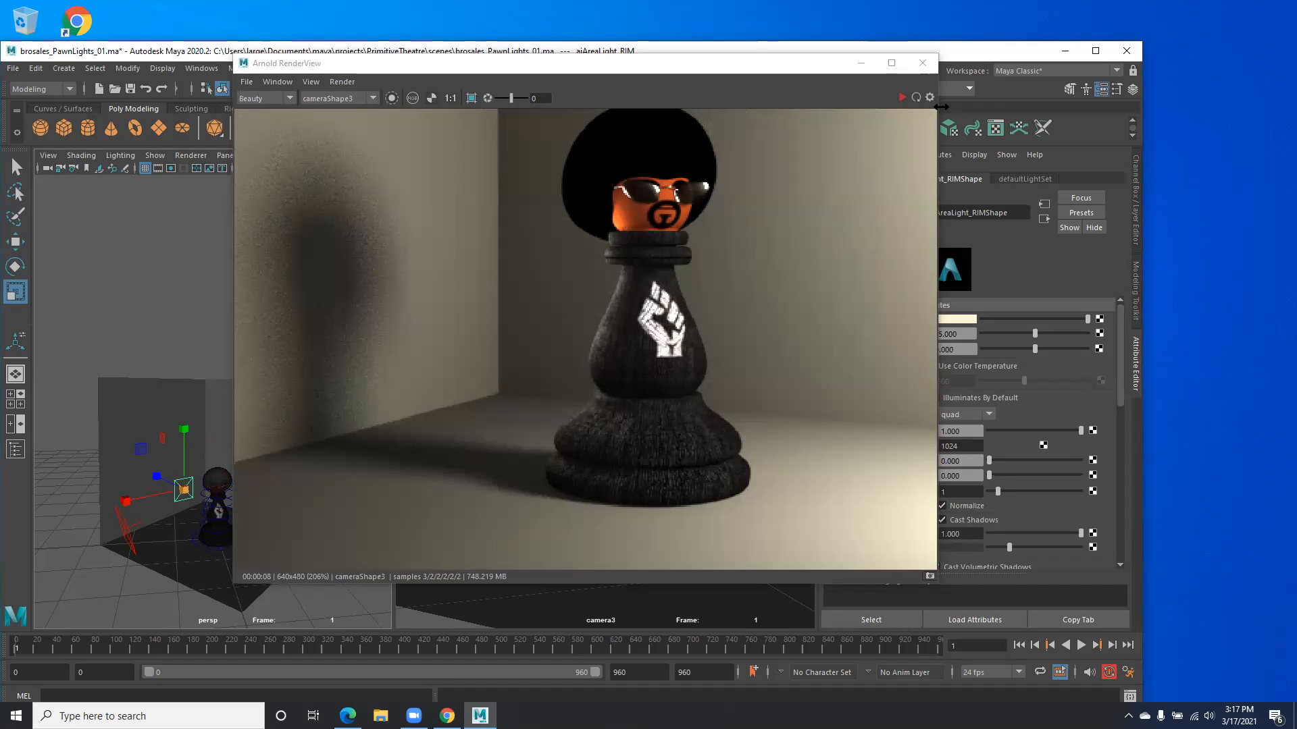
click(902, 97)
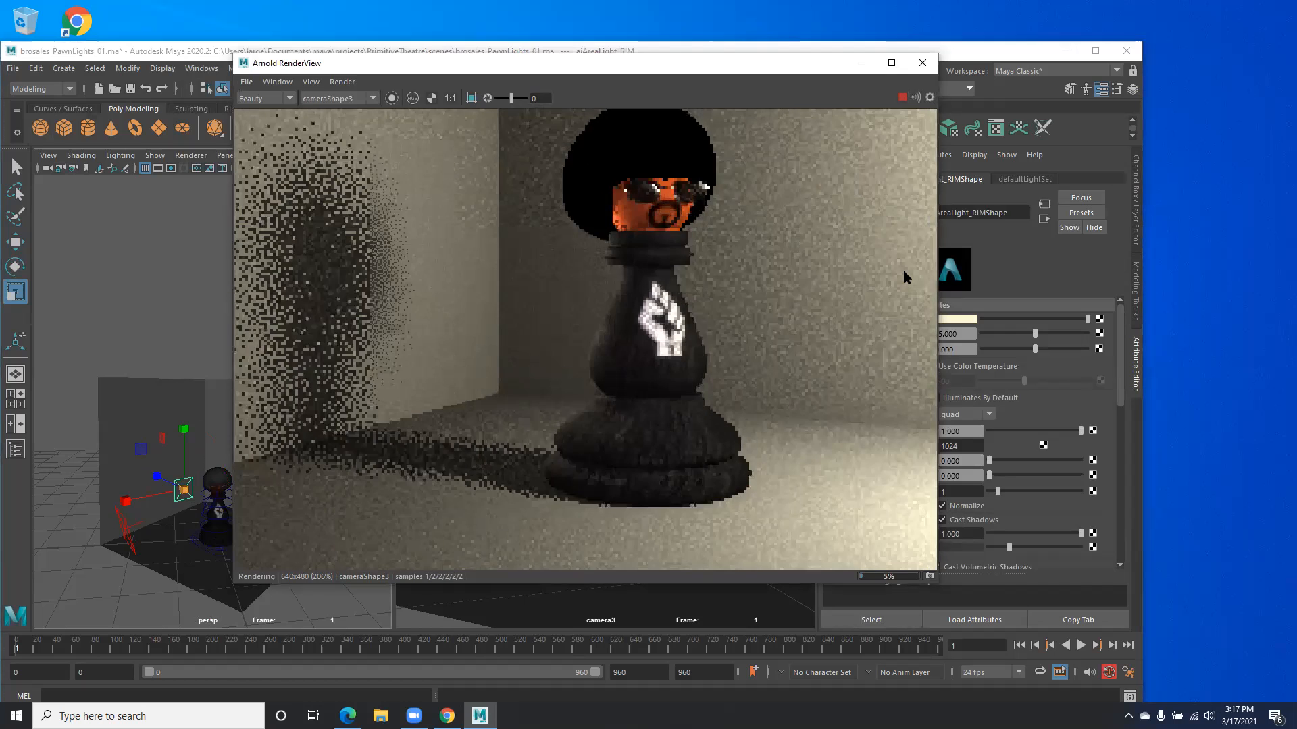
Step: Try an intensity of 15 on the rim light, and settle on 18
drag(818, 71, 716, 79)
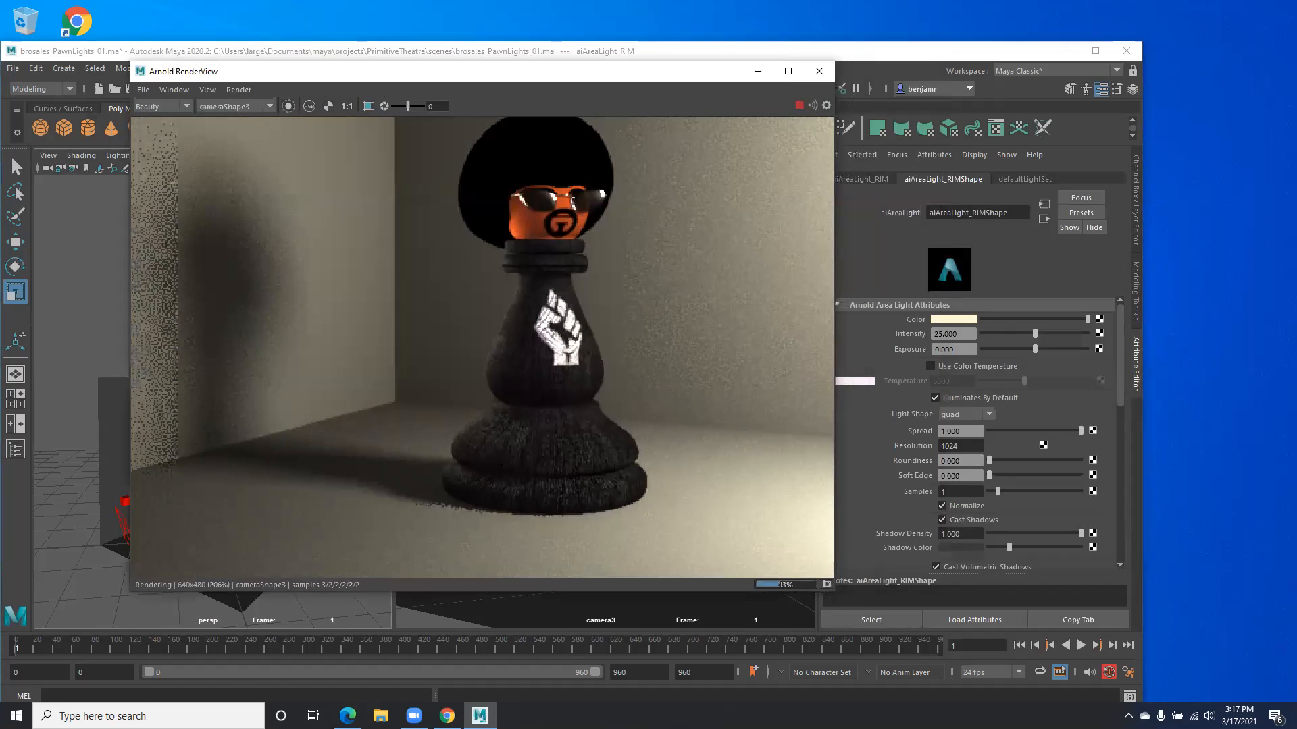
click(939, 334)
text(15)
key(Return)
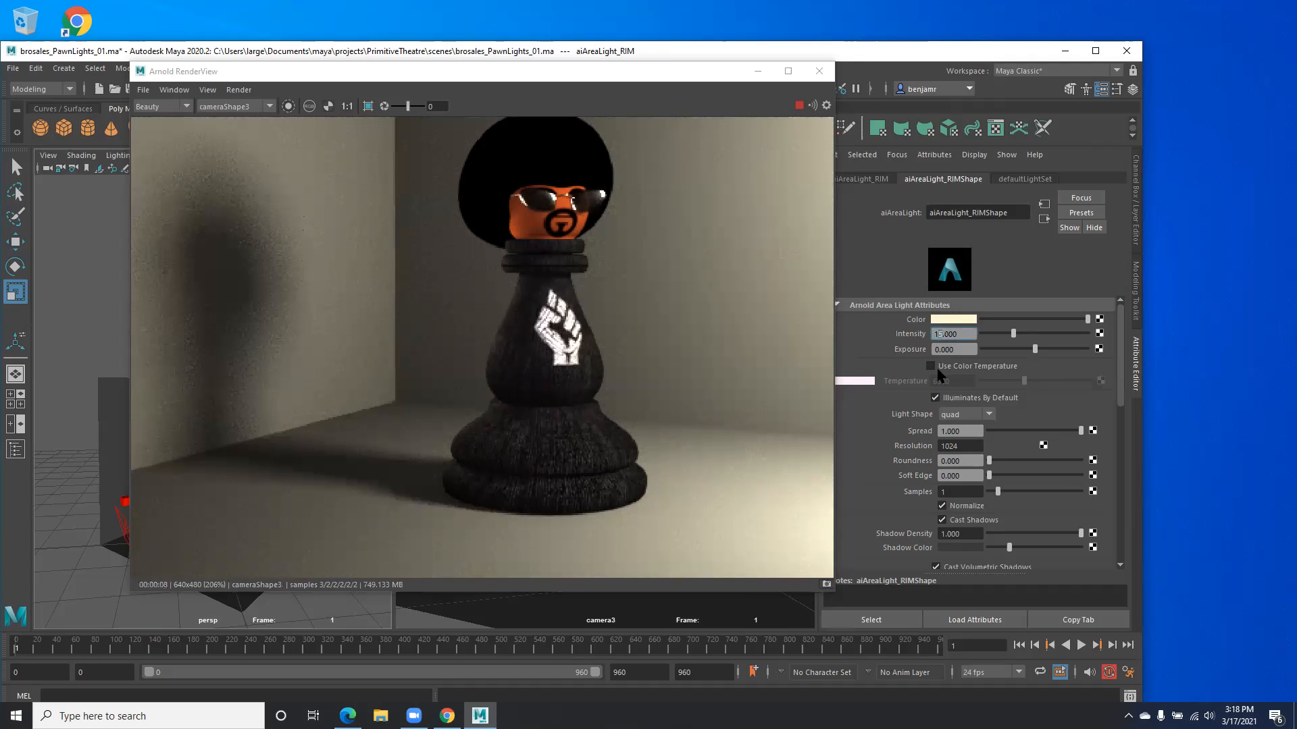
text(18)
key(Return)
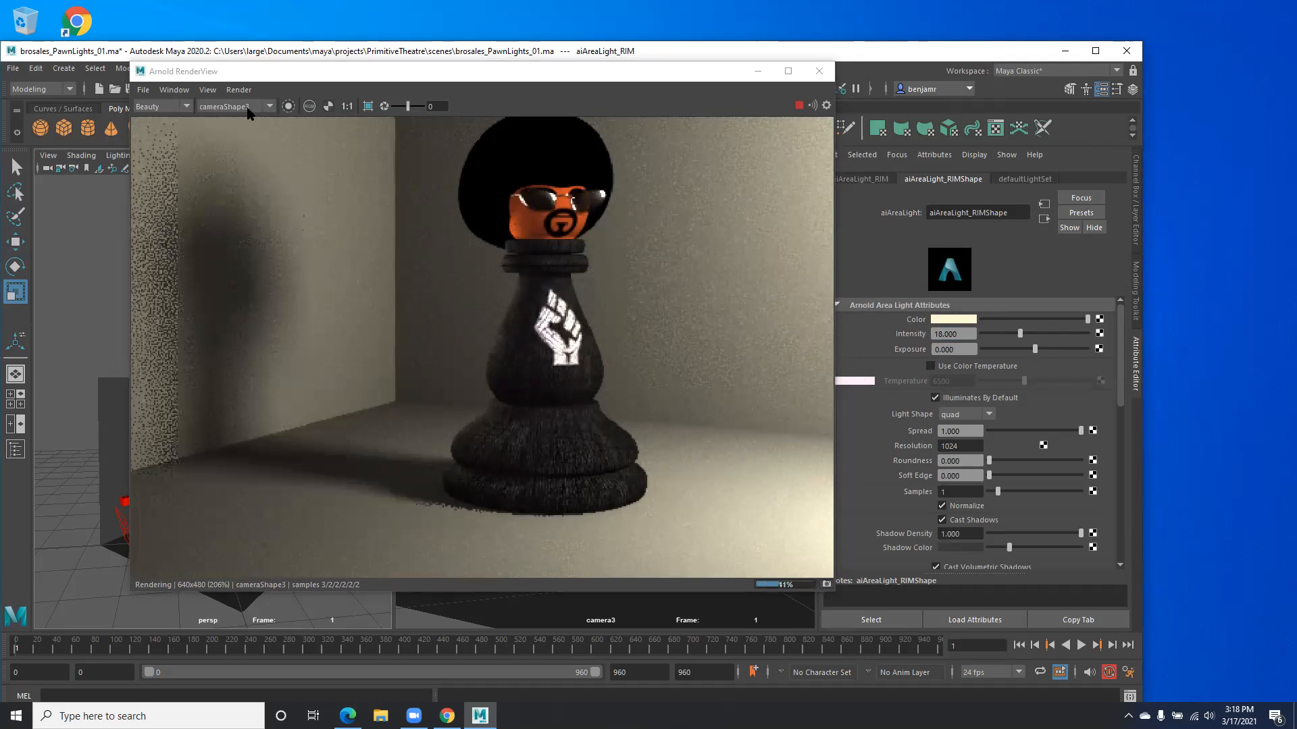
Step: Select the key area light in the perspective view and set its intensity to 120
drag(297, 81, 431, 77)
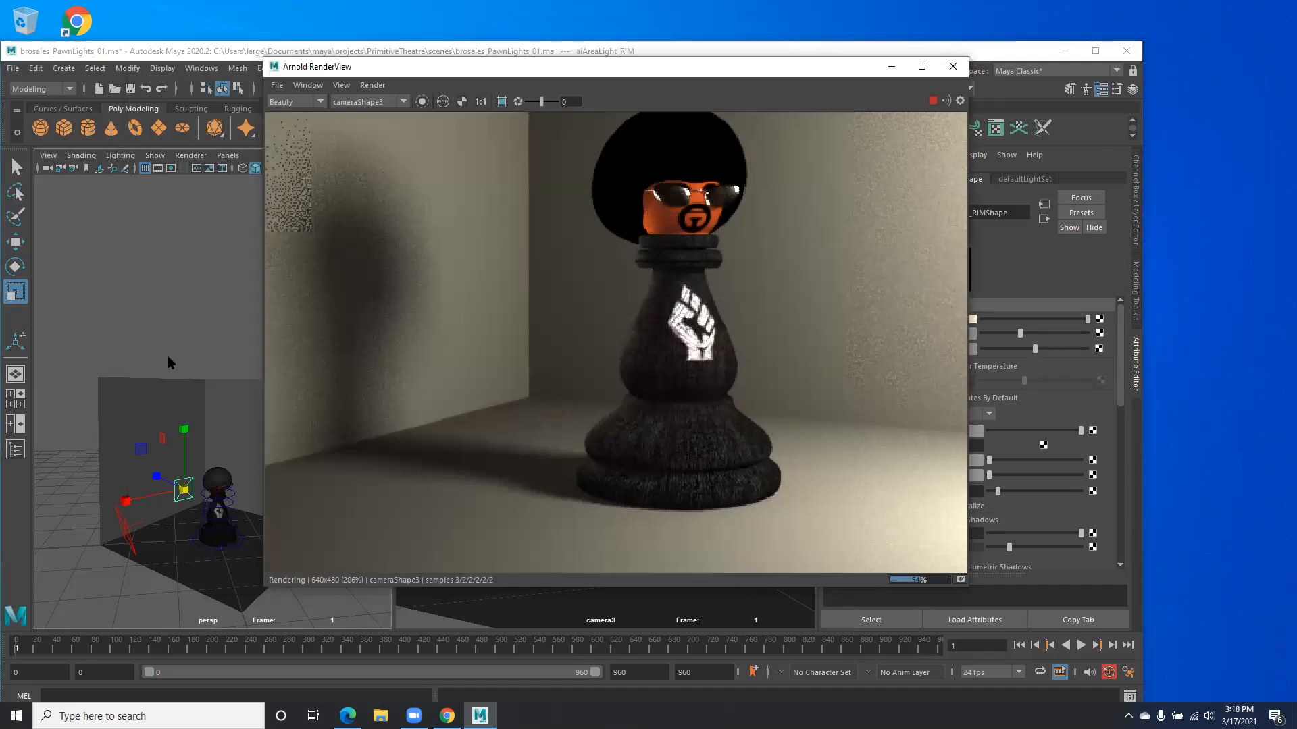
alt+right_drag(167, 349, 104, 318)
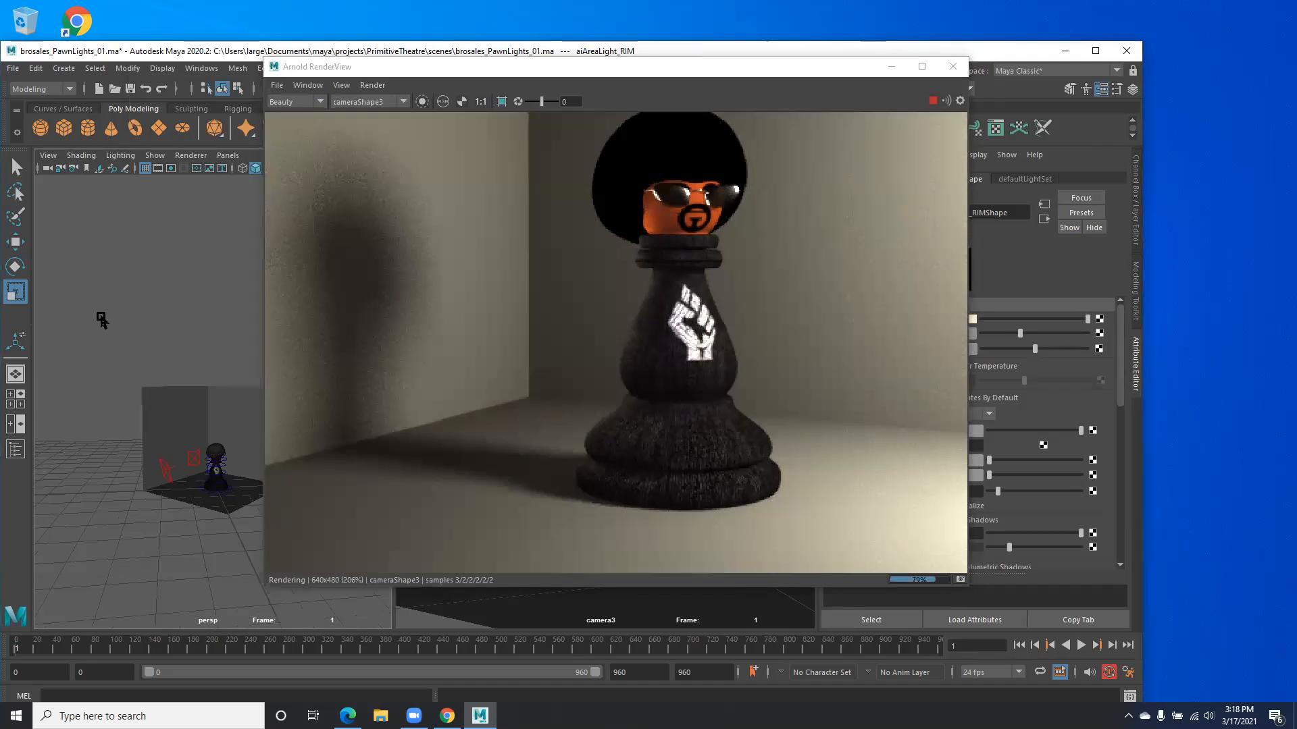
alt+drag(104, 319, 221, 380)
click(221, 380)
click(195, 391)
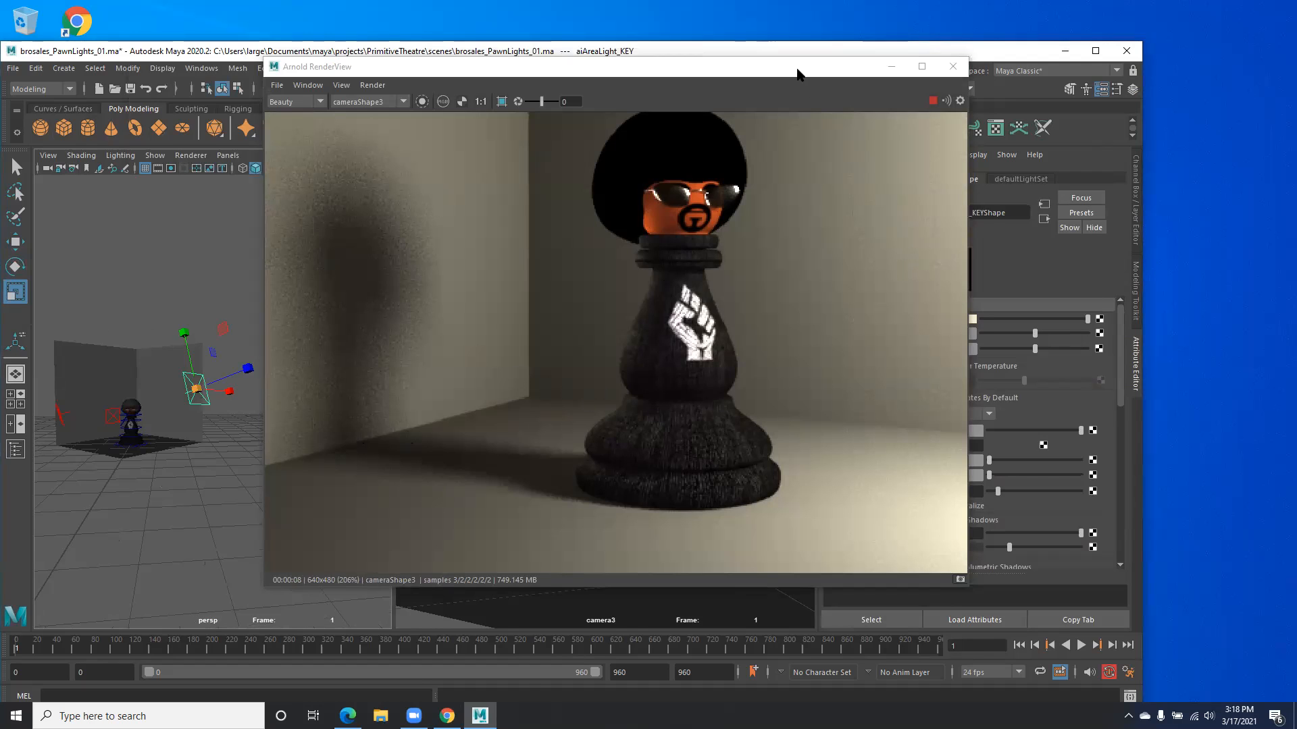
drag(797, 74, 696, 94)
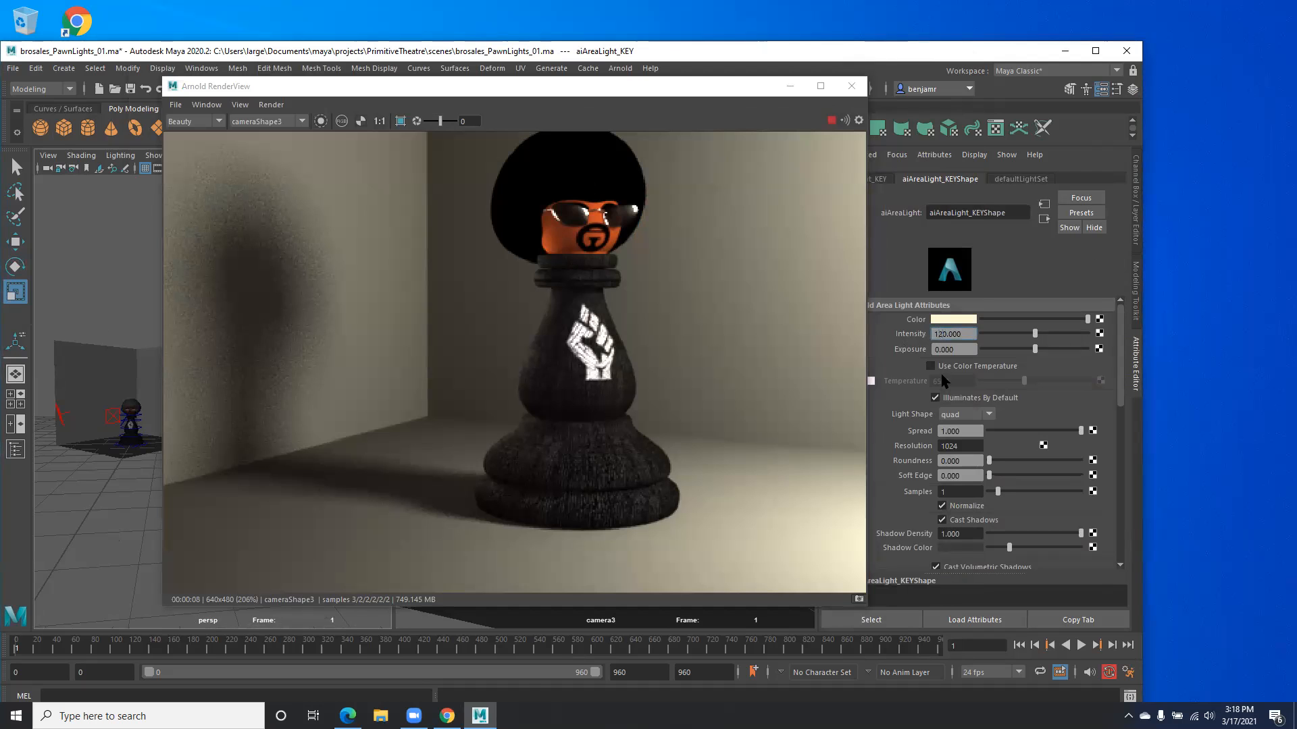
key(Return)
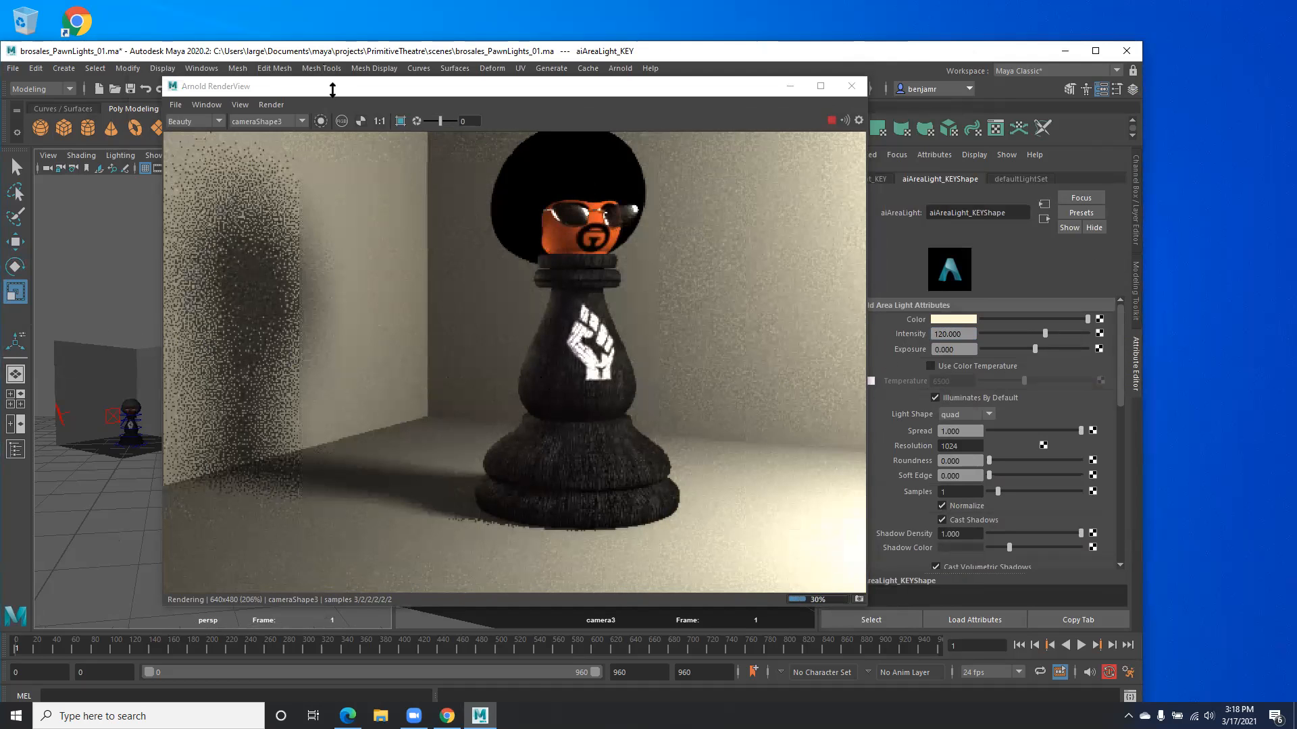
Step: Scale the key light up uniformly to several times its size to soften the pawn's shadow
drag(438, 88, 543, 91)
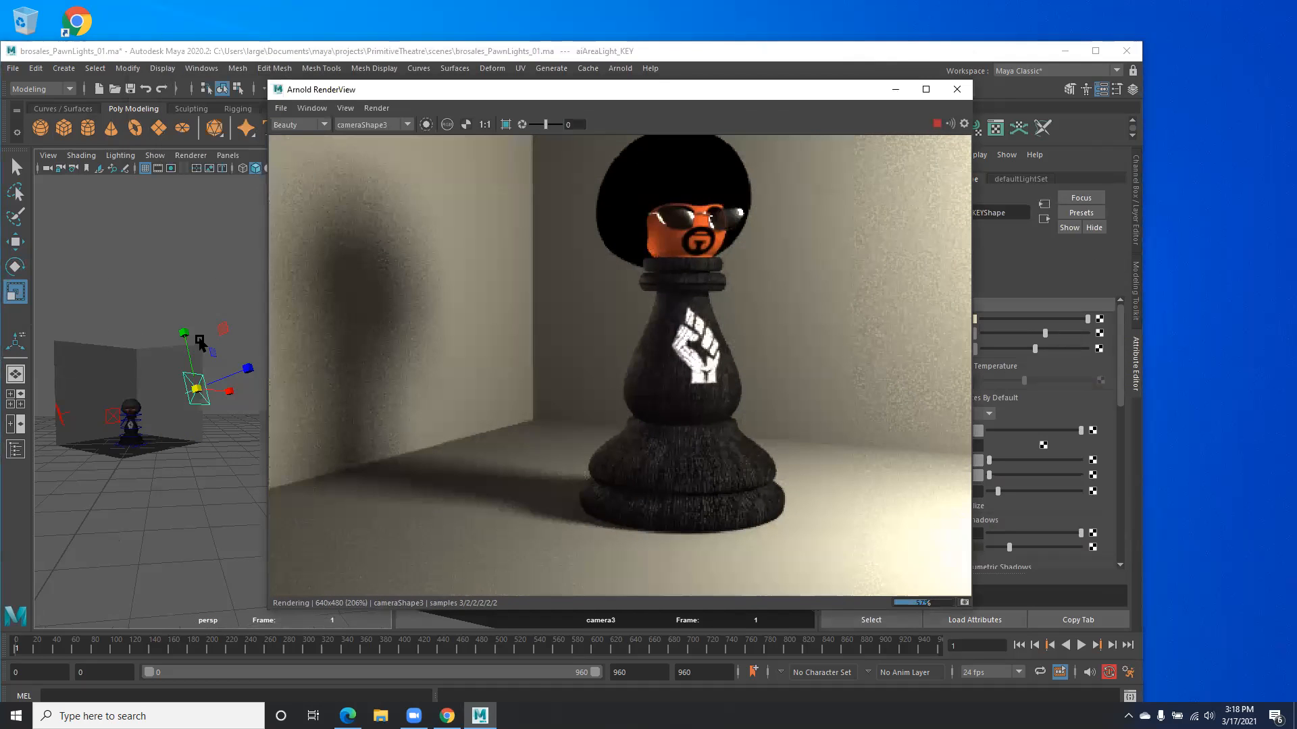
mouse_move(196, 388)
mouse_down()
mouse_move(254, 377)
mouse_move(197, 391)
mouse_move(215, 388)
mouse_up()
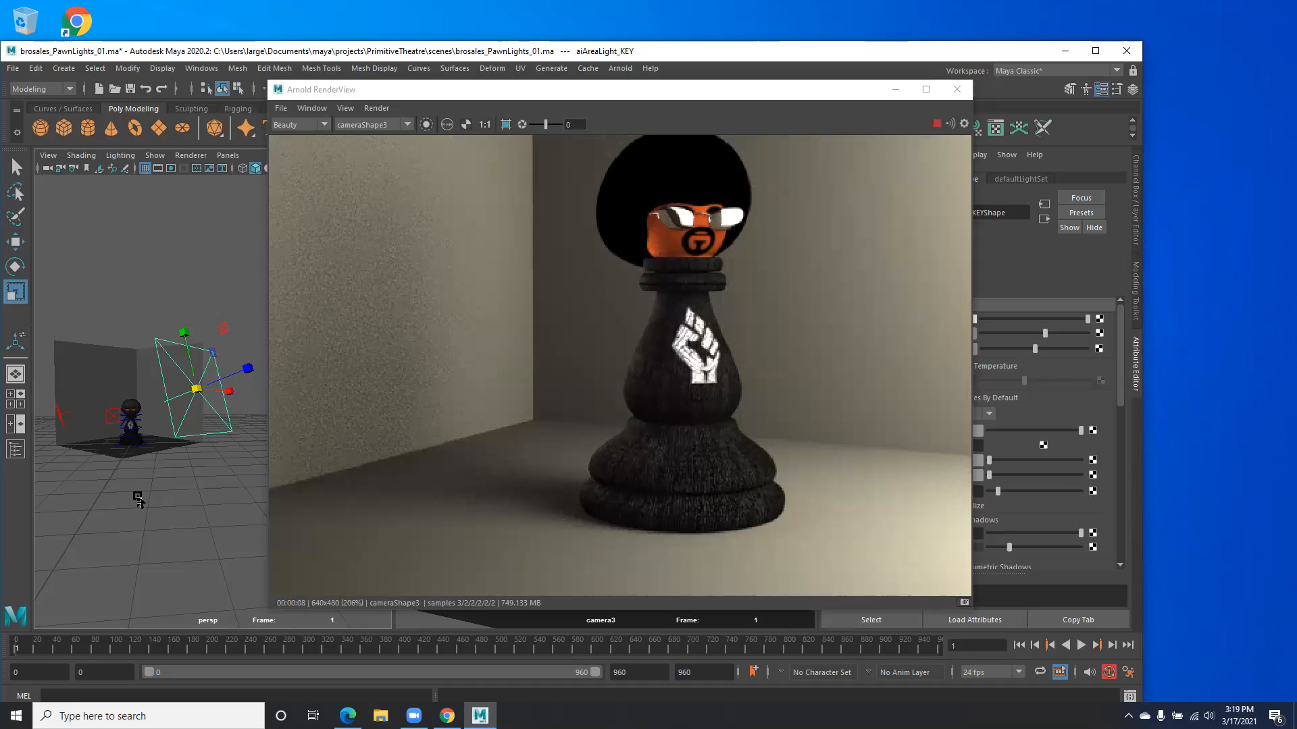
Step: Turn on the display of cameras in the perspective view
alt+drag(134, 497, 98, 493)
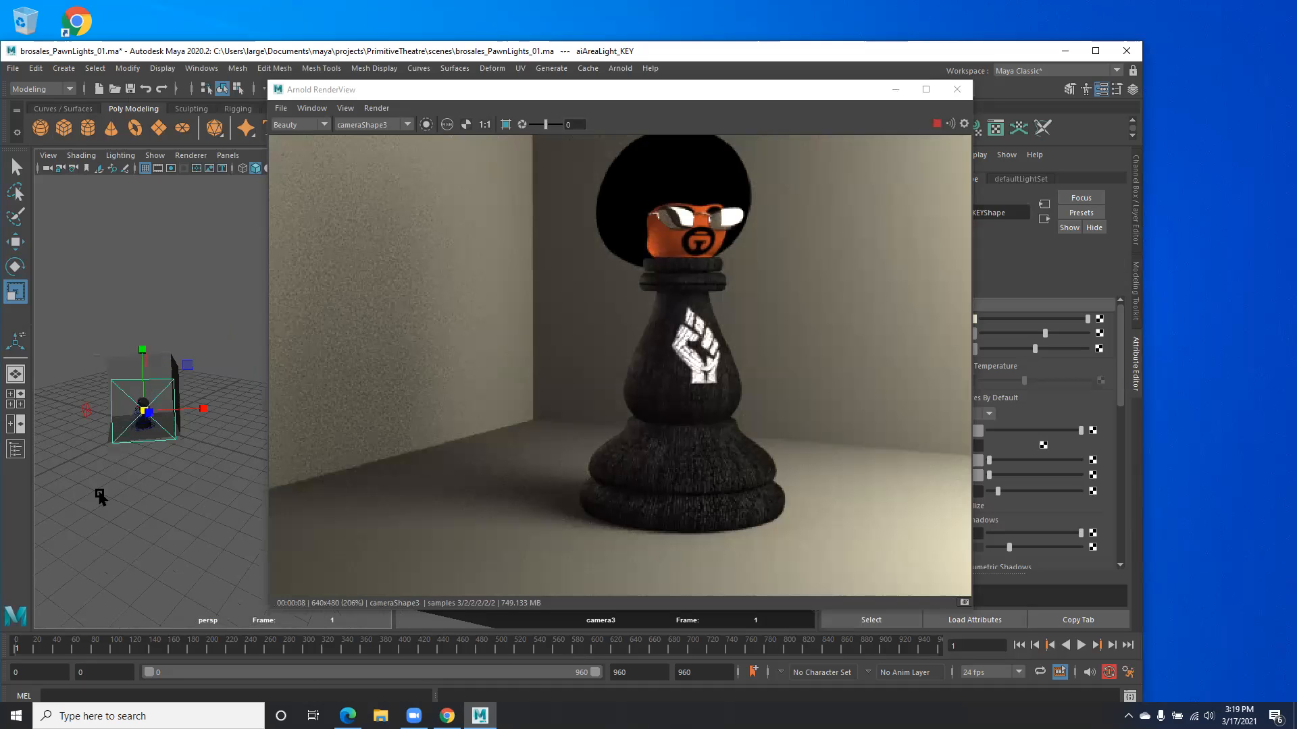
click(155, 156)
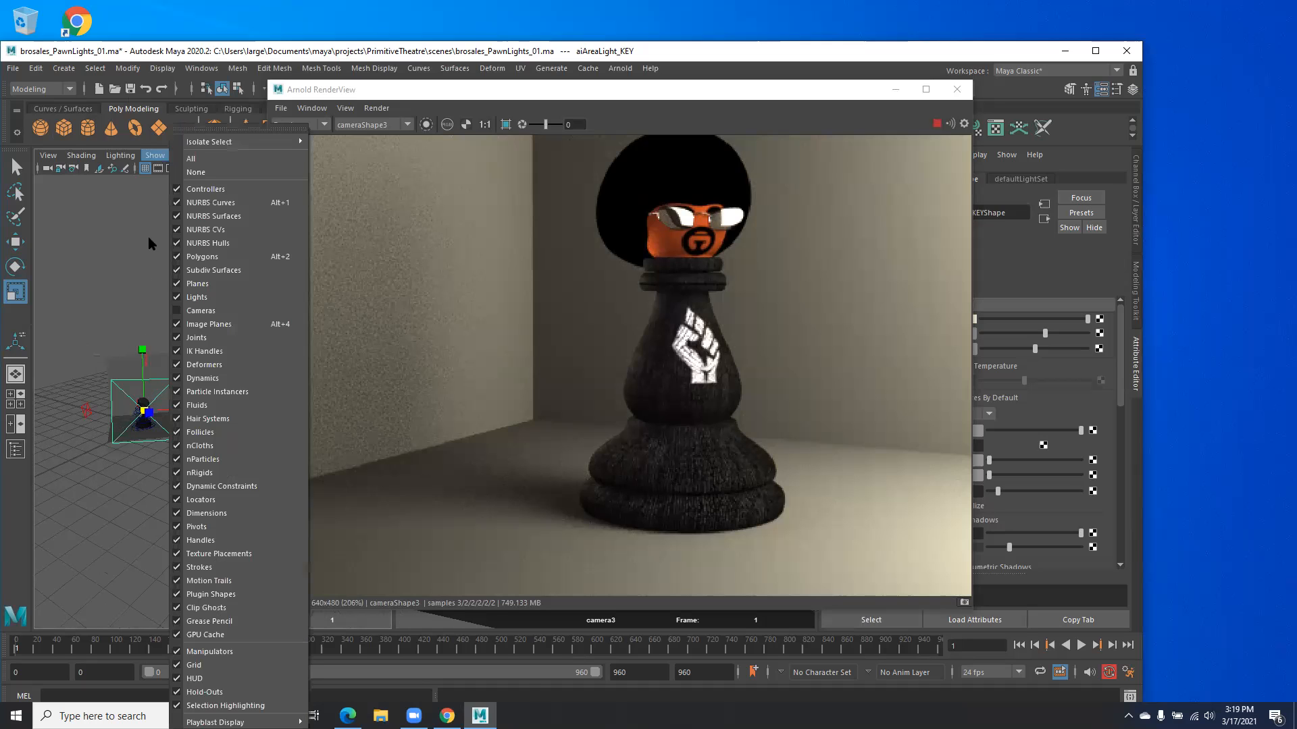
click(185, 310)
Step: Unlock all of camera3's translate, rotate, scale and visibility channels
click(62, 448)
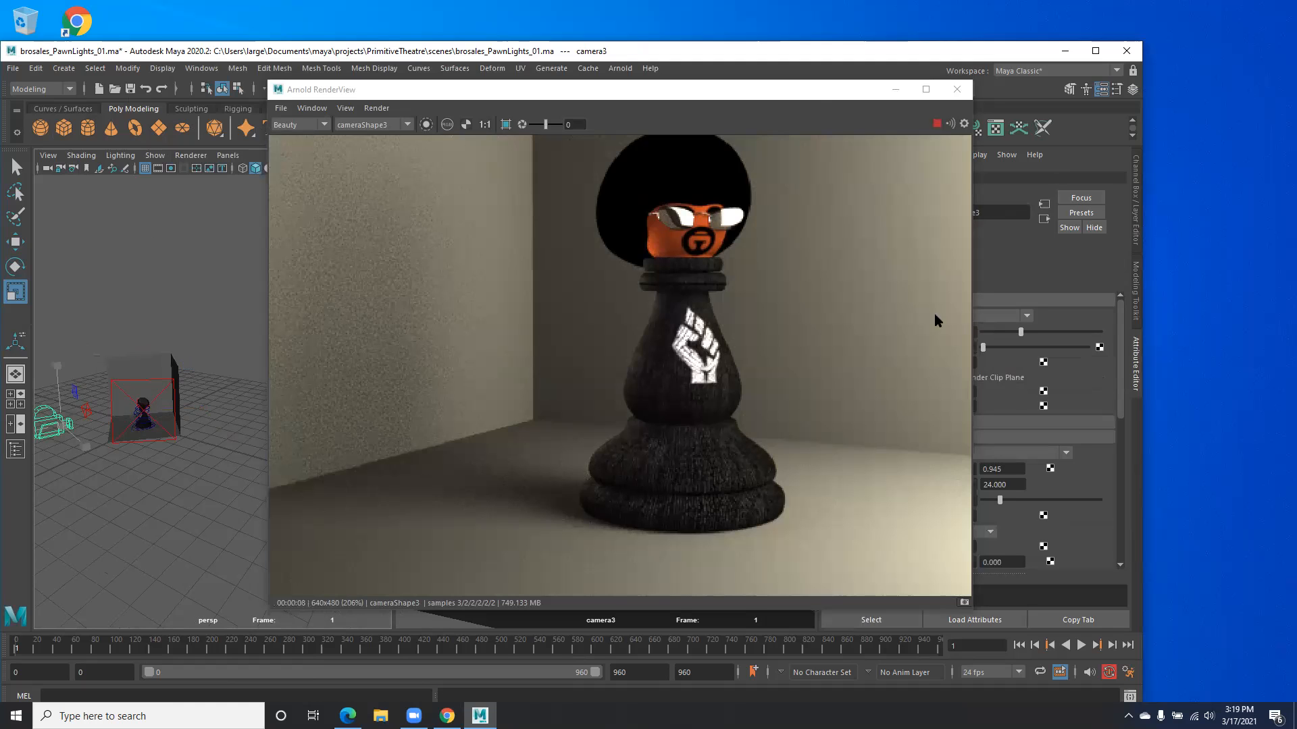
drag(805, 93, 717, 98)
click(1135, 166)
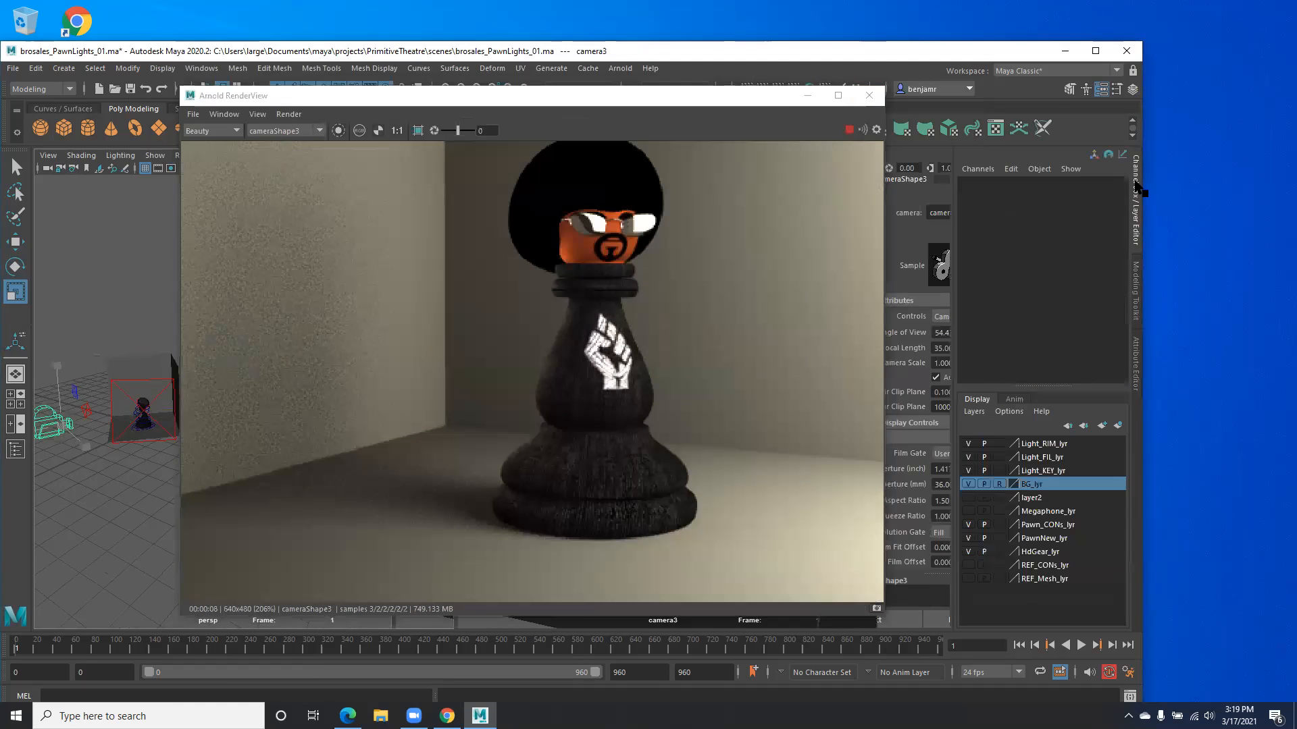
drag(1047, 193, 1047, 290)
right_click(1038, 248)
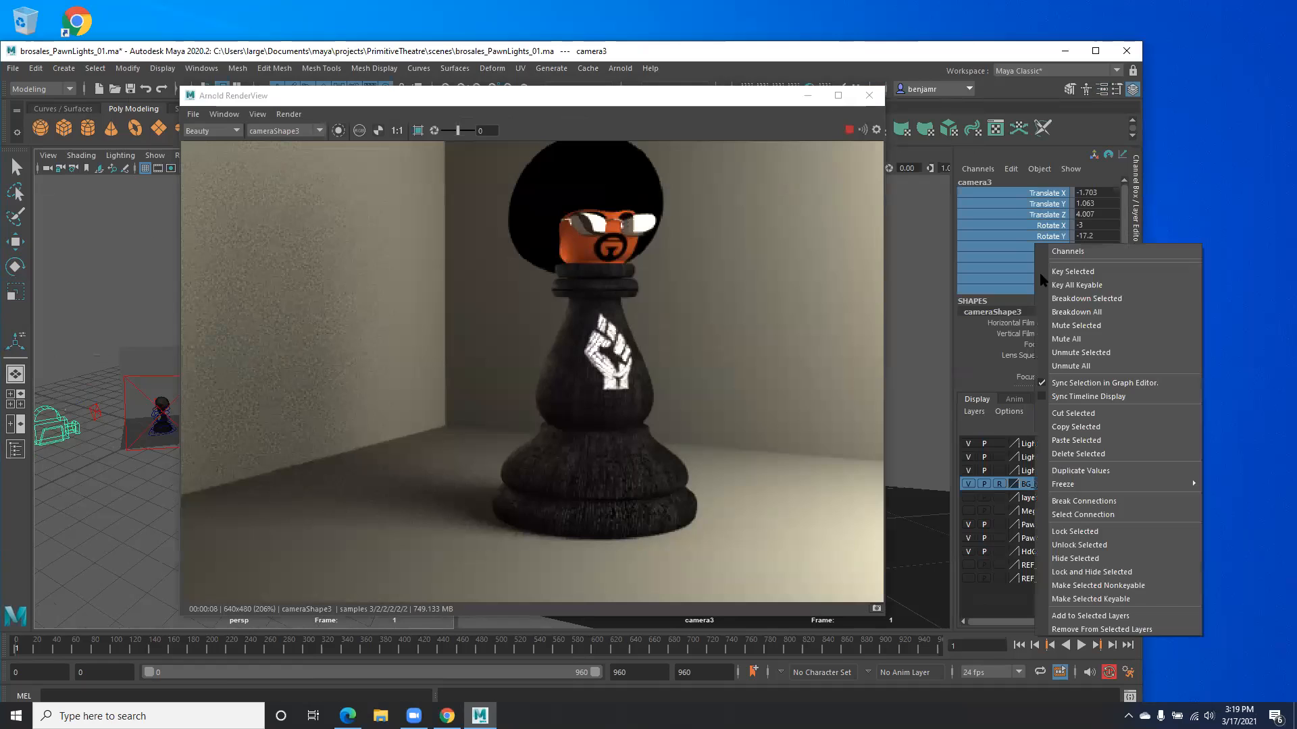
click(1091, 545)
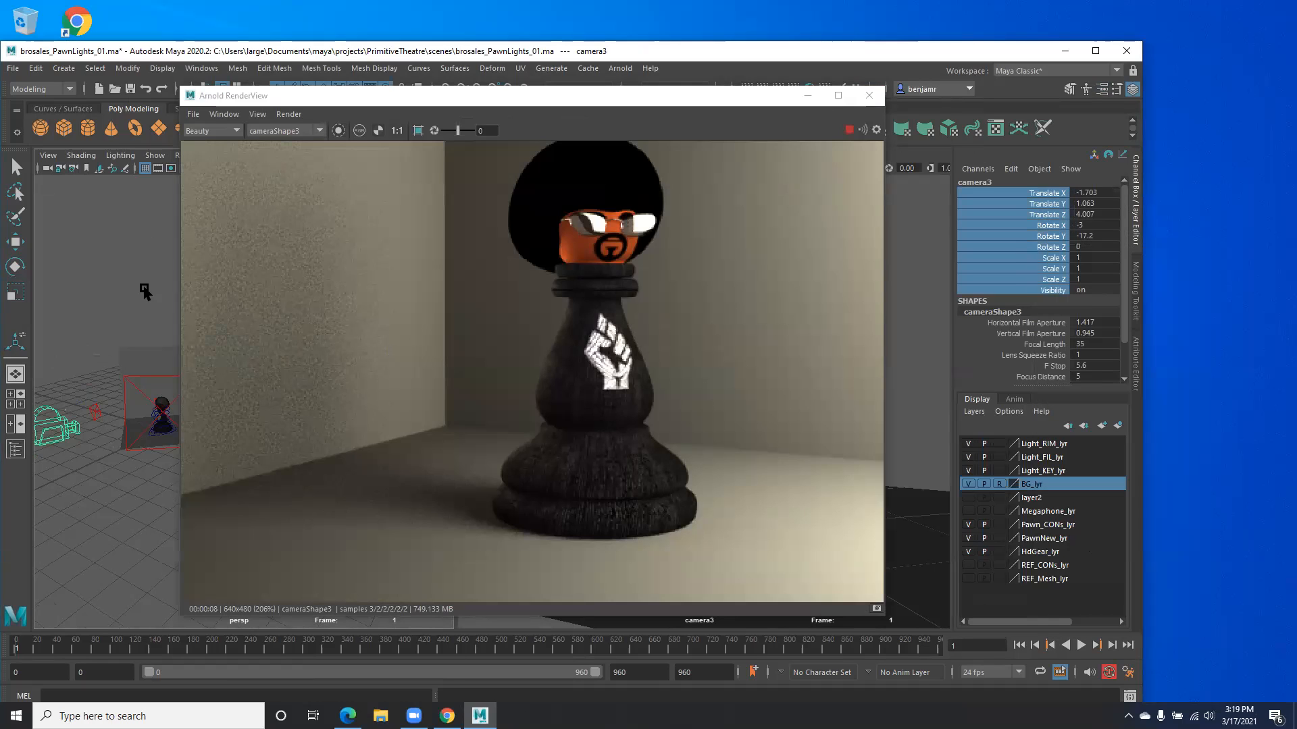
Step: Raise camera3 to a Translate Y of about 1.196 to fit the whole head, stop the live render and re-render
key(w)
drag(60, 358, 60, 361)
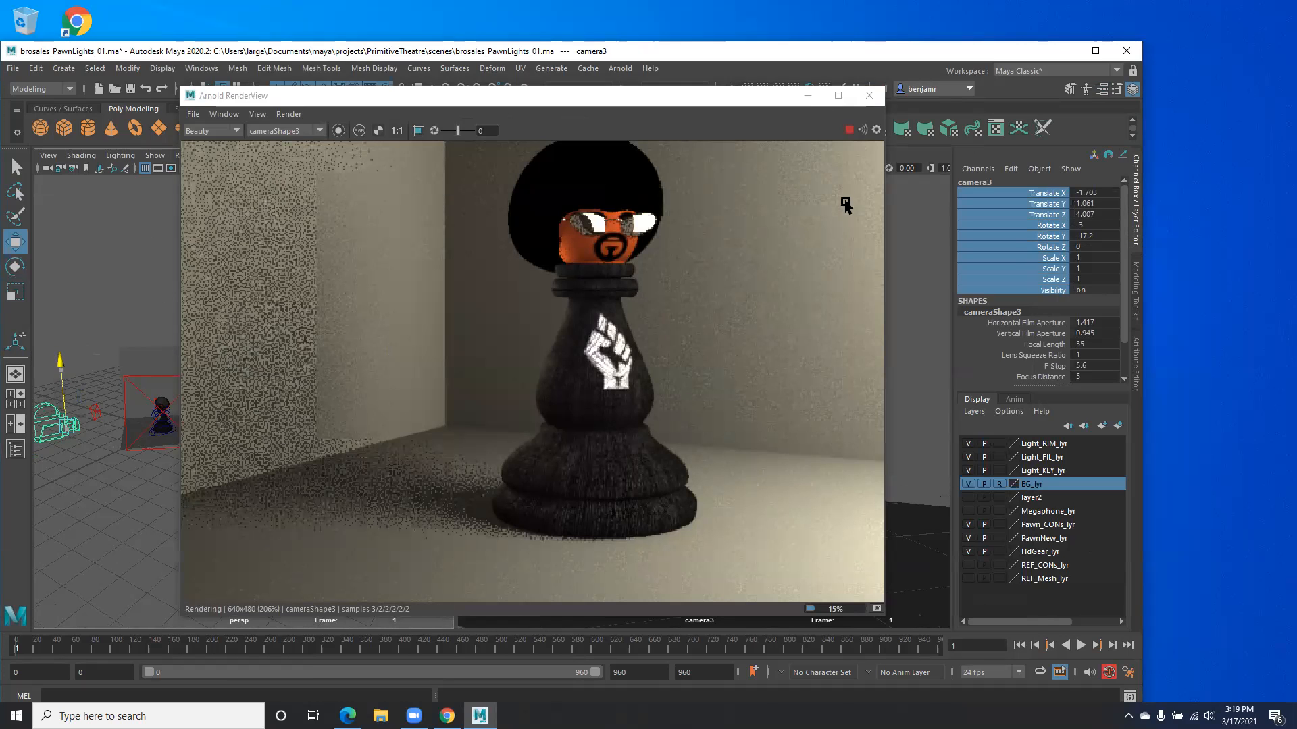
click(849, 130)
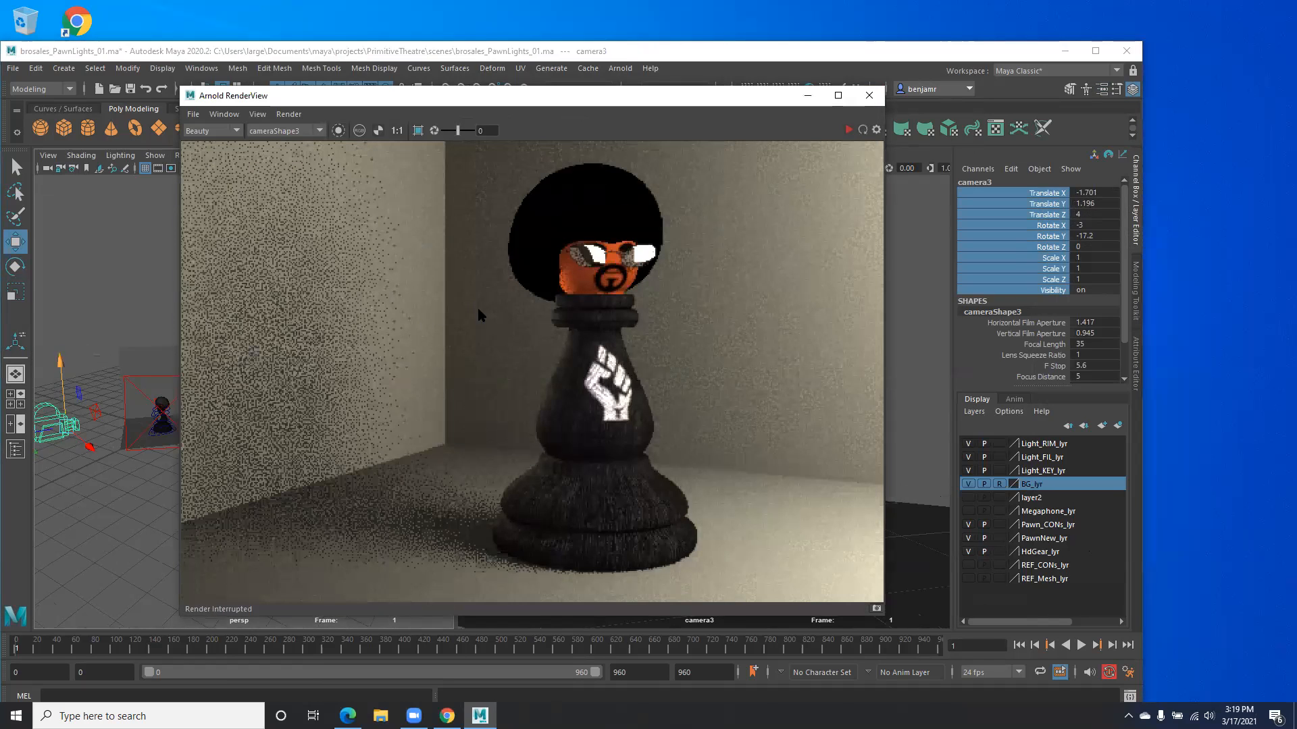
click(863, 130)
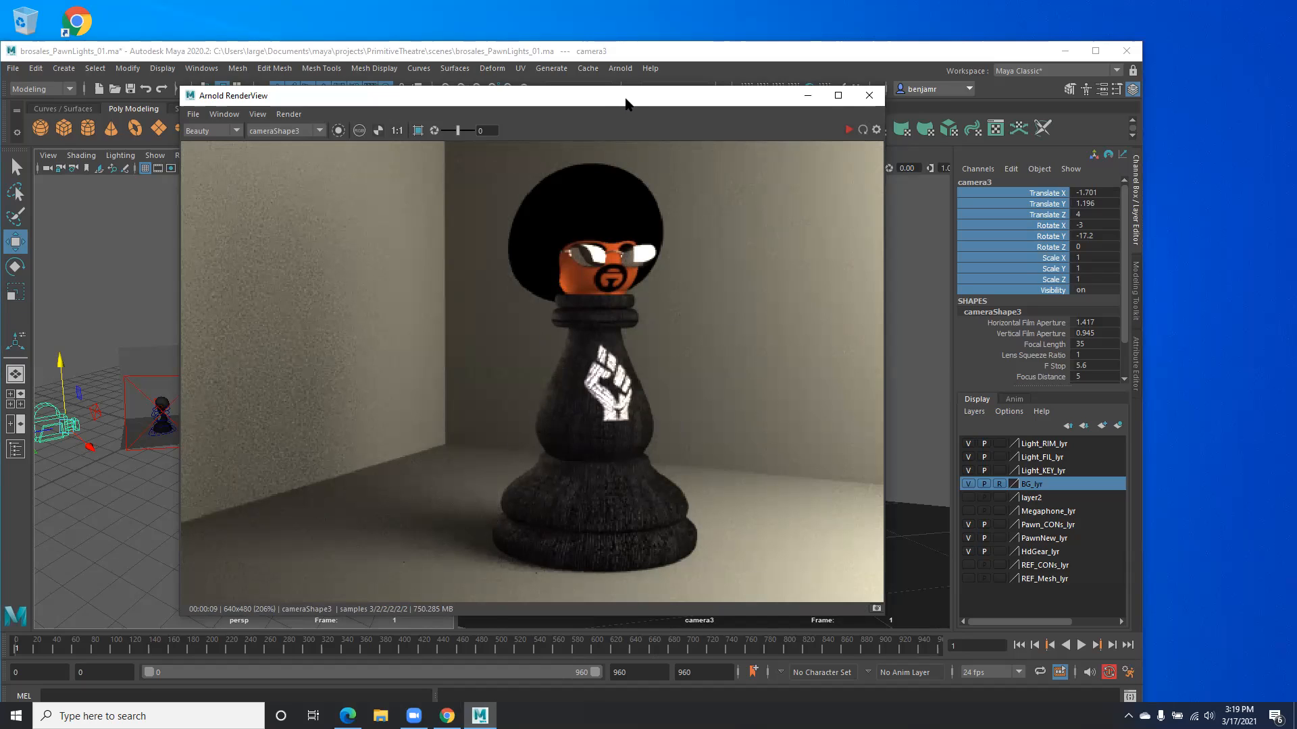
drag(625, 102, 674, 98)
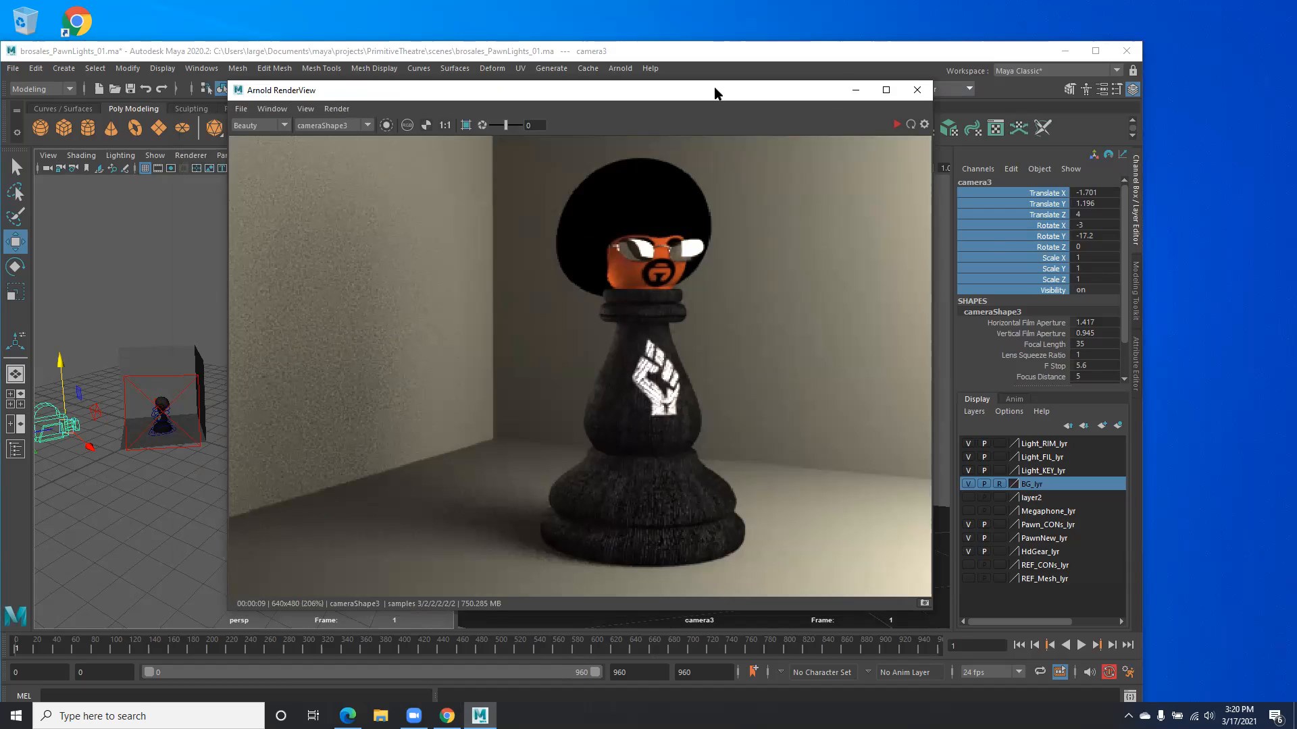
drag(714, 93, 729, 107)
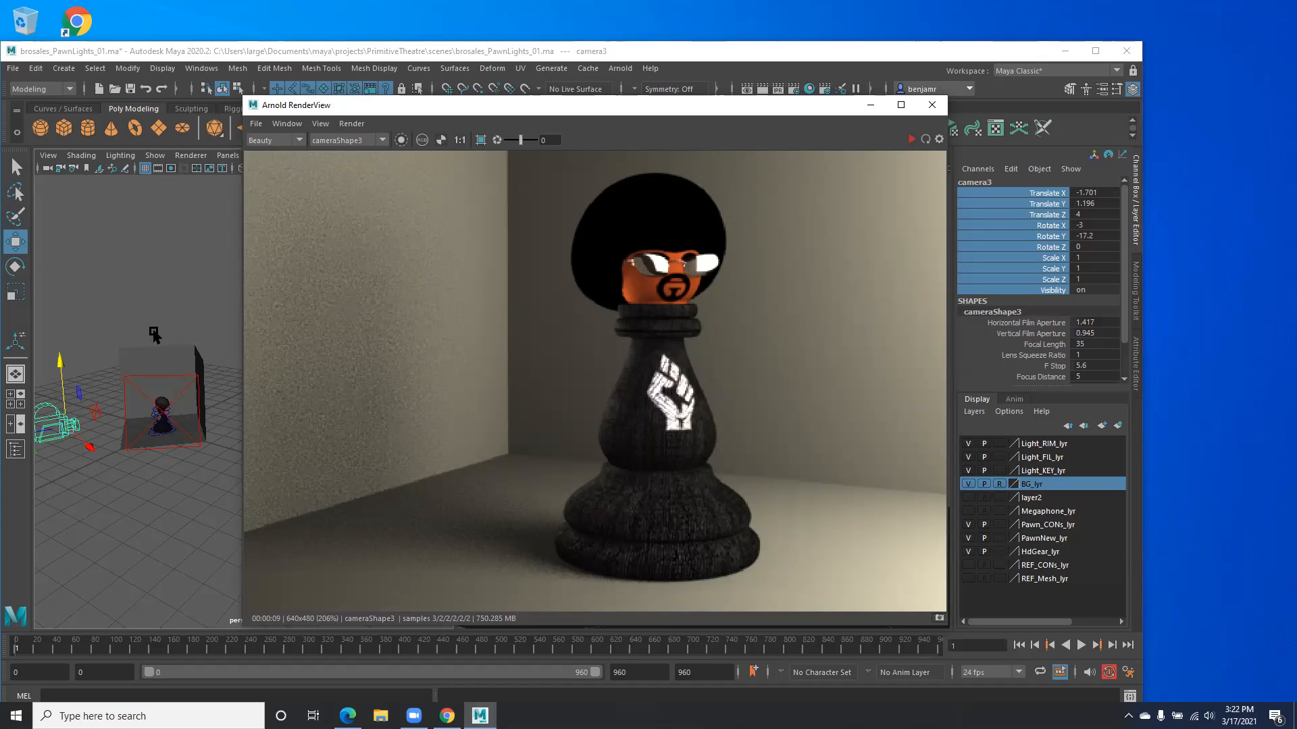
alt+drag(108, 512, 165, 500)
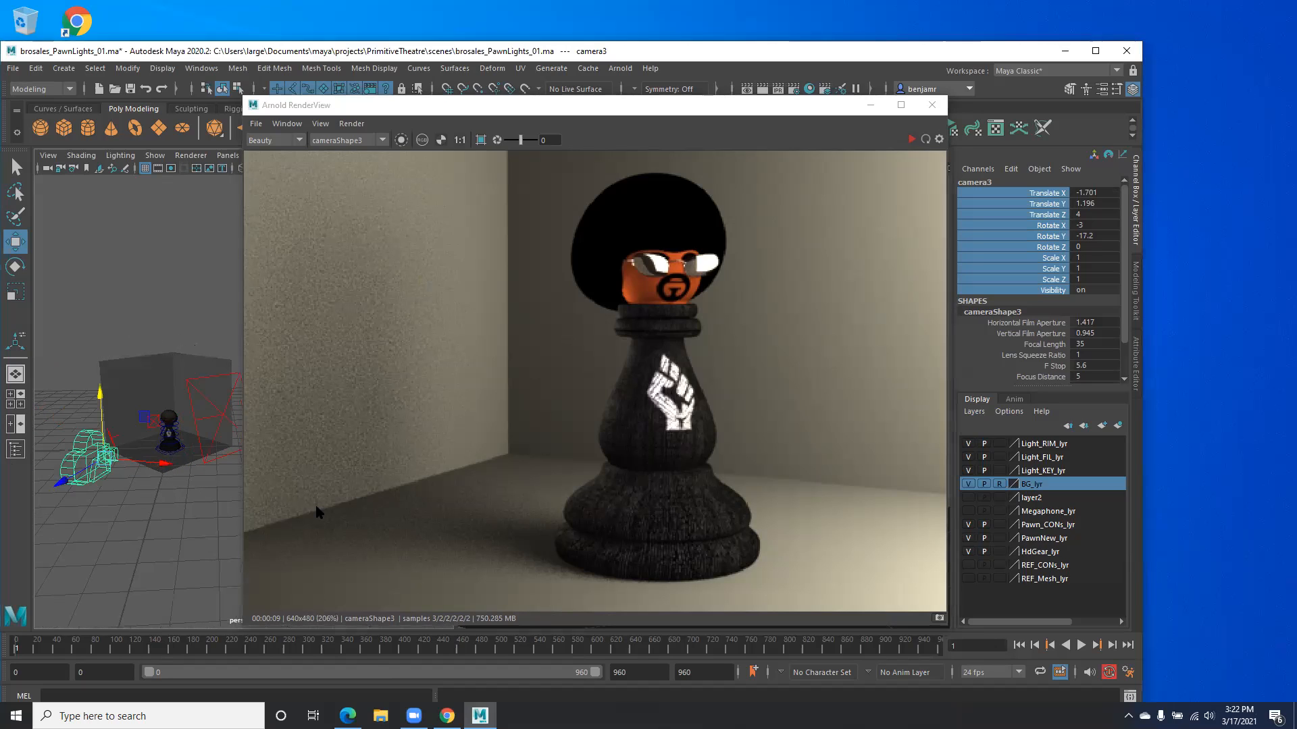